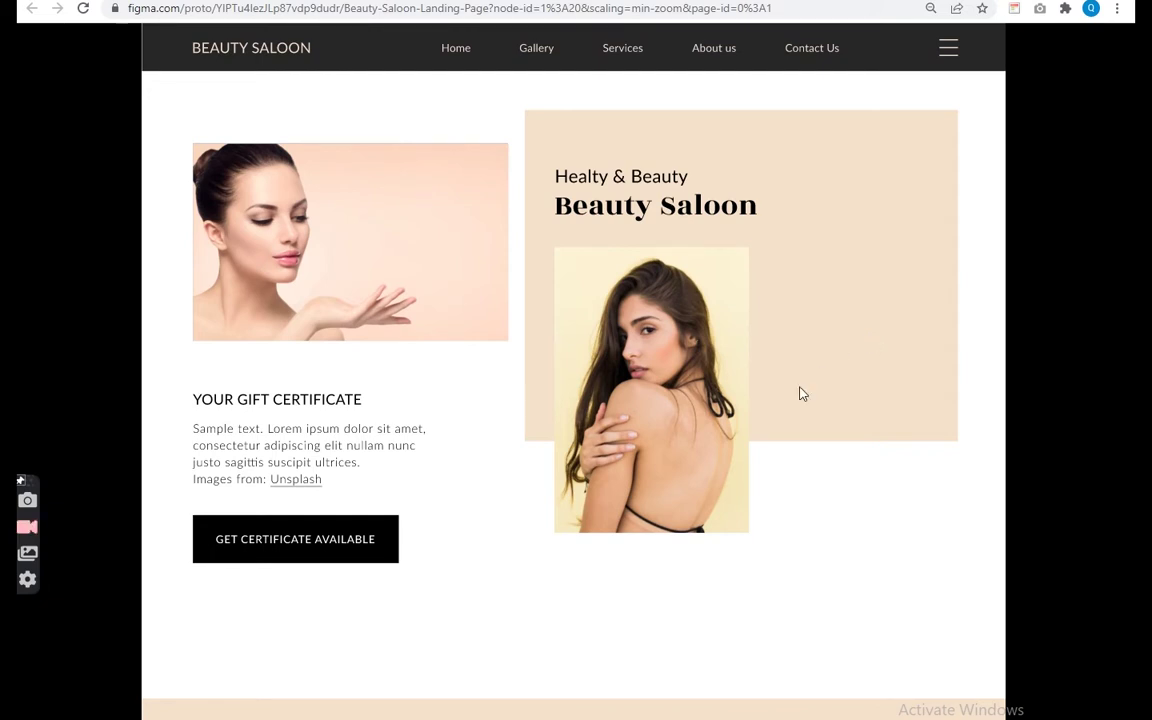
# Scroll through the finished Beauty Saloon landing page prototype preview from top to bottom.
pyautogui.scroll(-2, 800, 393)
pyautogui.scroll(-1, 800, 393)
pyautogui.scroll(-2, 800, 393)
pyautogui.scroll(-1, 800, 393)
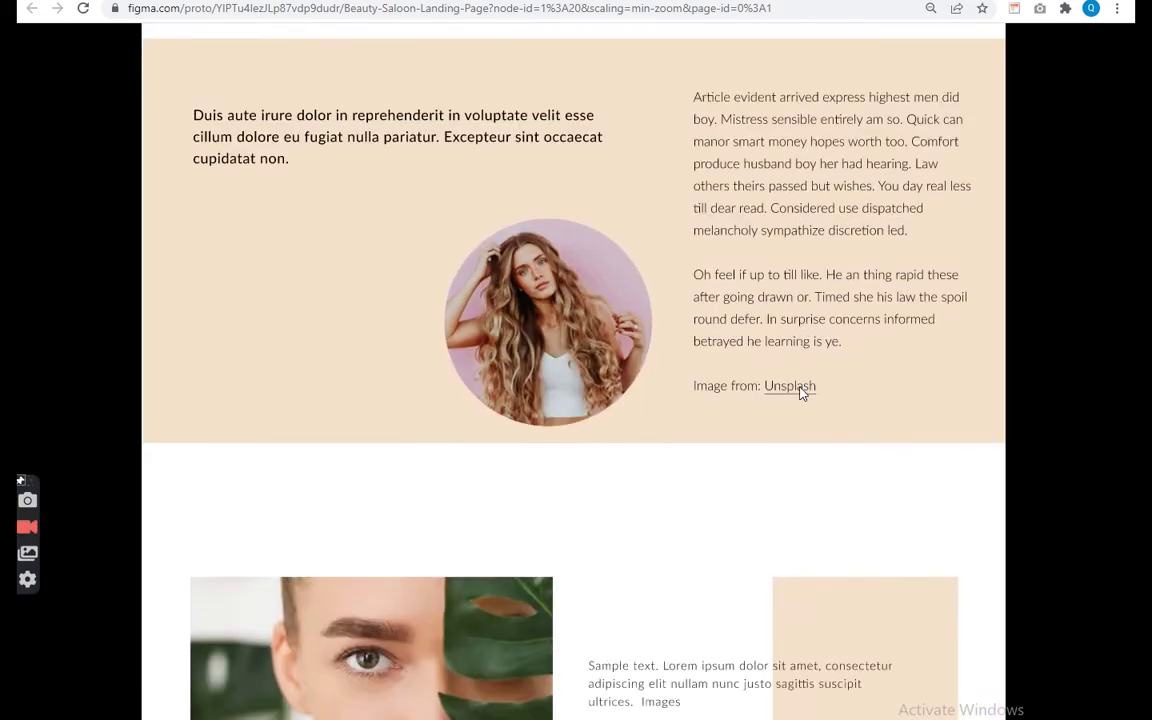
pyautogui.scroll(-1, 800, 393)
pyautogui.scroll(-1, 800, 393)
pyautogui.scroll(-1, 800, 393)
pyautogui.scroll(-1, 800, 393)
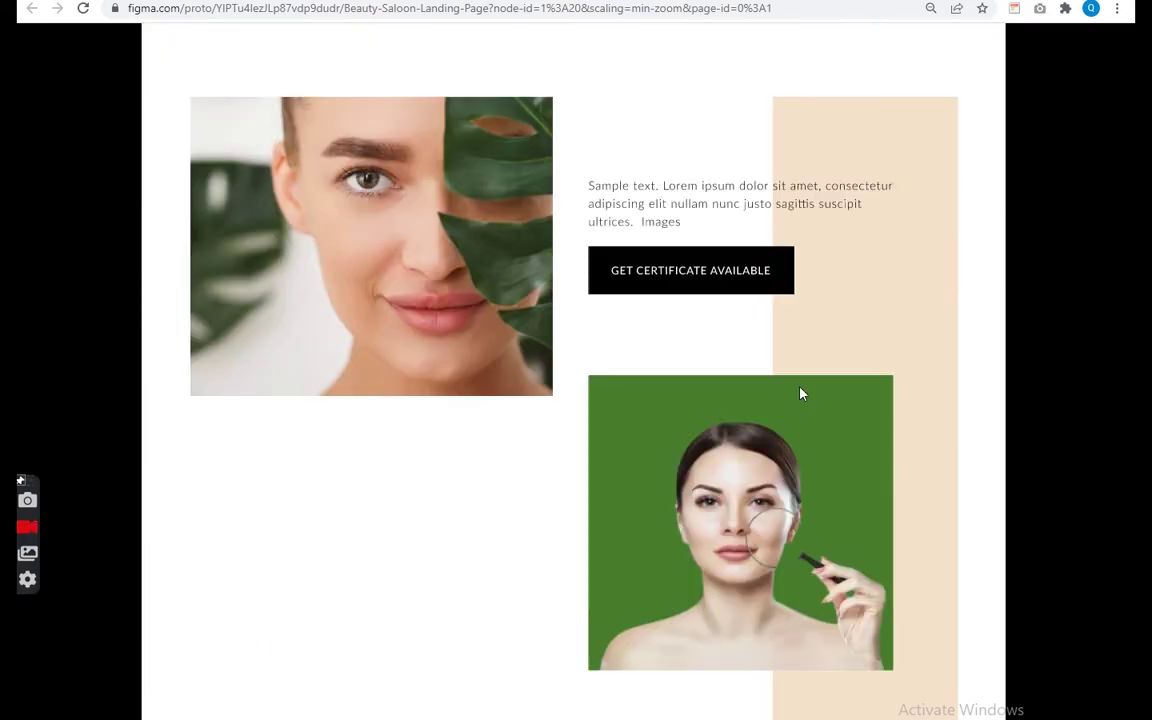
pyautogui.scroll(-1, 800, 393)
pyautogui.scroll(-2, 800, 393)
pyautogui.scroll(-1, 800, 393)
pyautogui.scroll(-2, 800, 393)
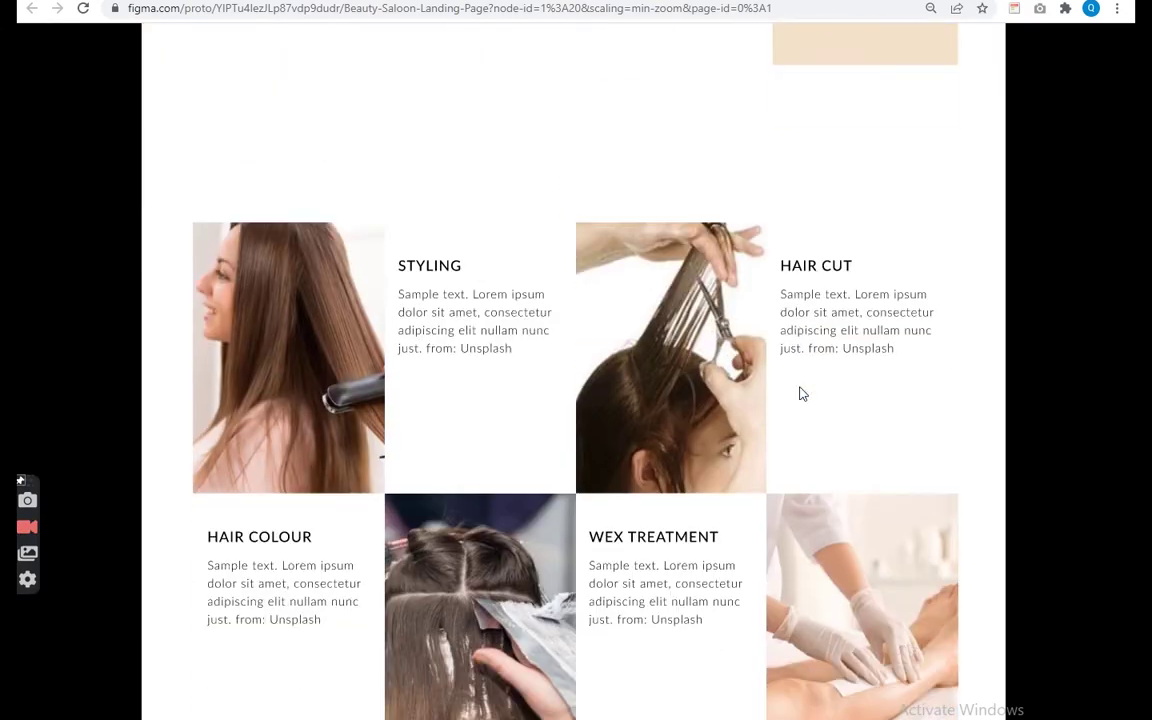
pyautogui.scroll(-1, 800, 393)
pyautogui.scroll(-2, 800, 393)
pyautogui.scroll(-1, 800, 393)
pyautogui.scroll(-1, 800, 393)
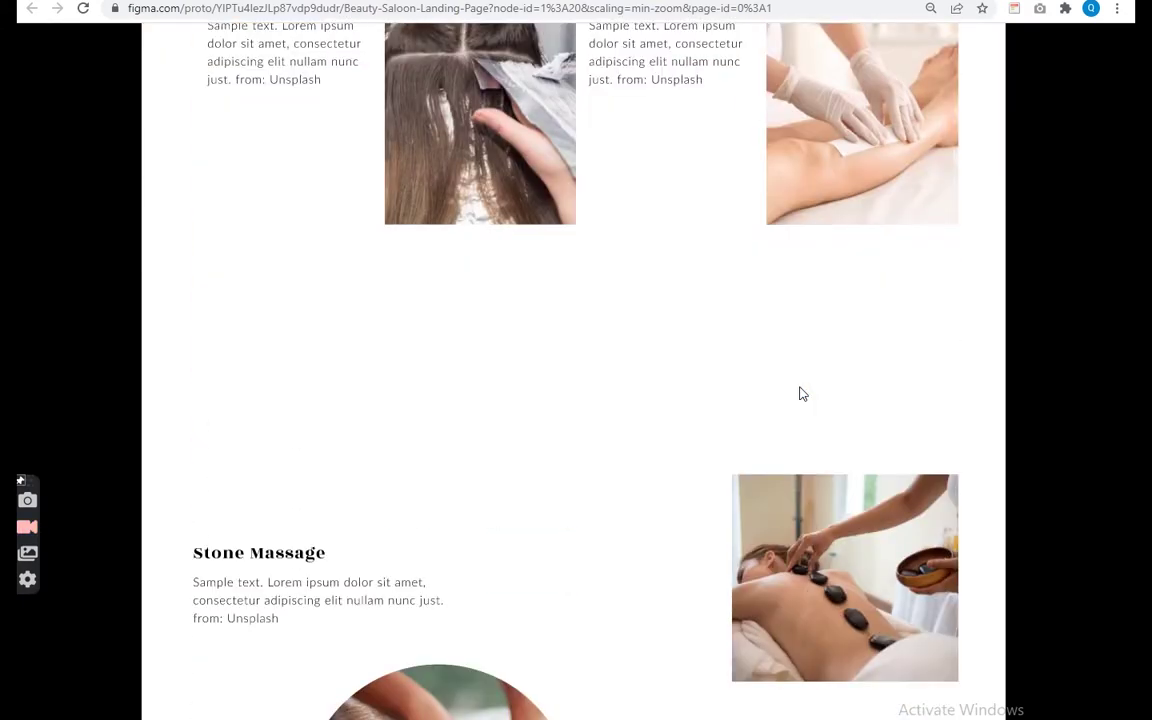
pyautogui.scroll(-1, 800, 393)
pyautogui.scroll(-1, 800, 393)
pyautogui.scroll(-1, 800, 393)
pyautogui.scroll(-1, 800, 393)
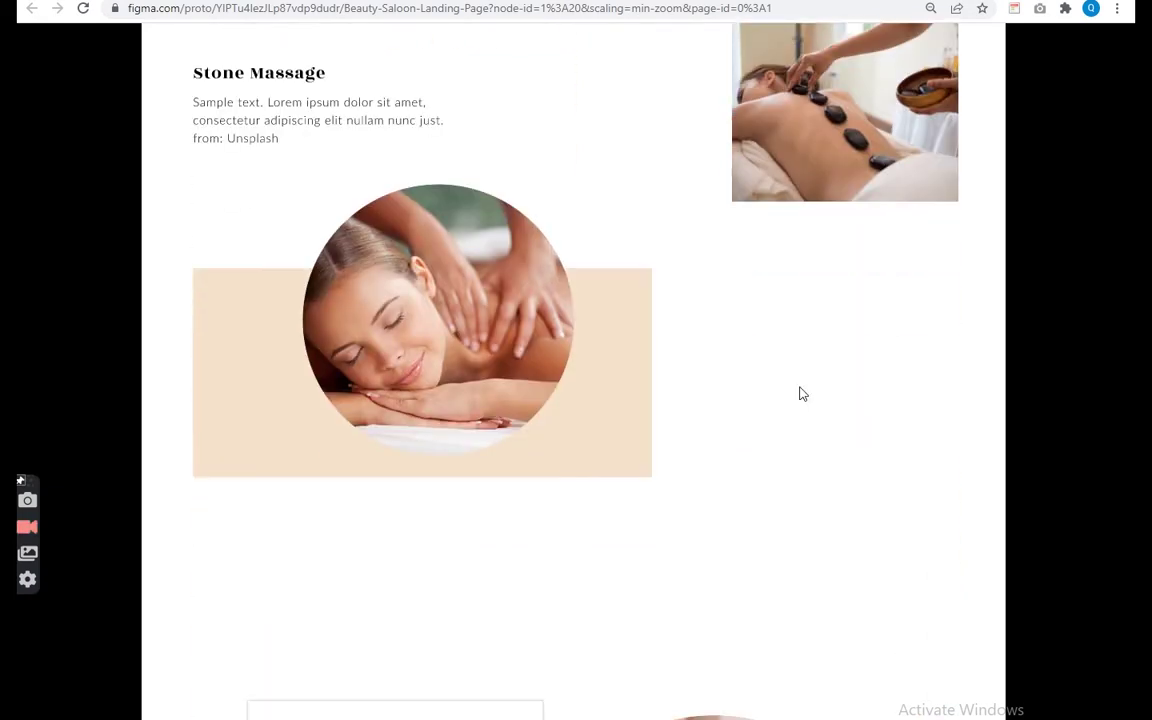
pyautogui.scroll(-1, 800, 393)
pyautogui.scroll(-1, 800, 393)
pyautogui.scroll(-1, 800, 393)
pyautogui.scroll(-1, 800, 393)
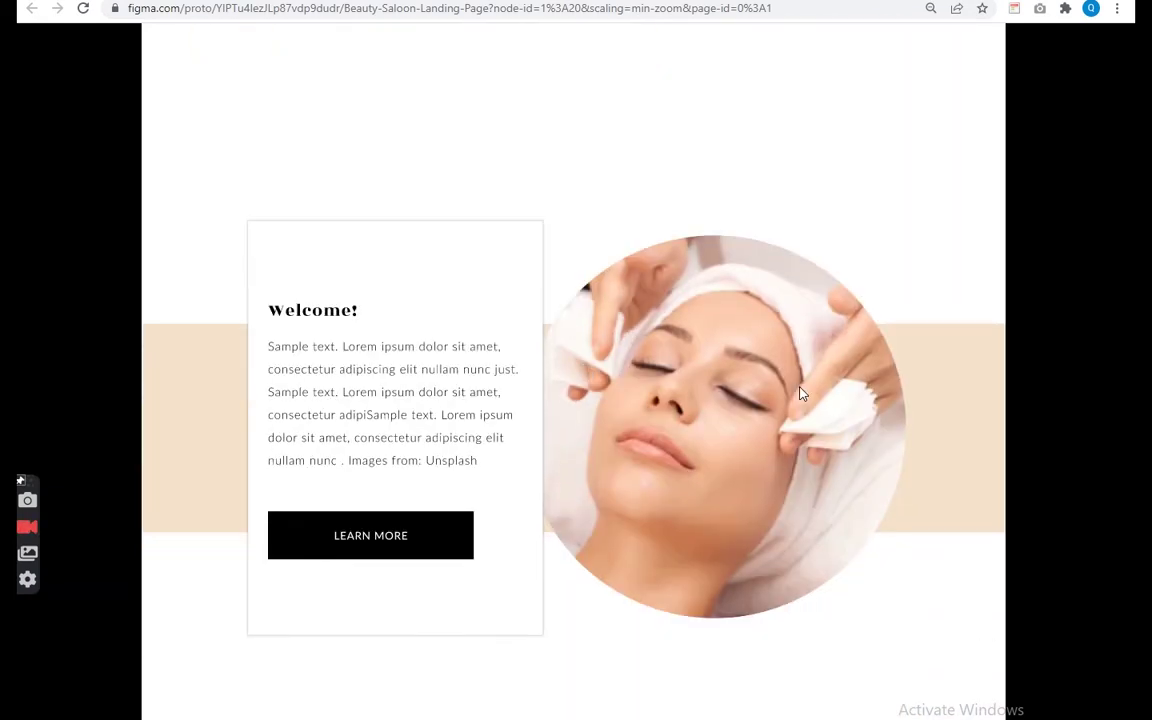
pyautogui.scroll(-1, 800, 393)
pyautogui.scroll(-1, 800, 393)
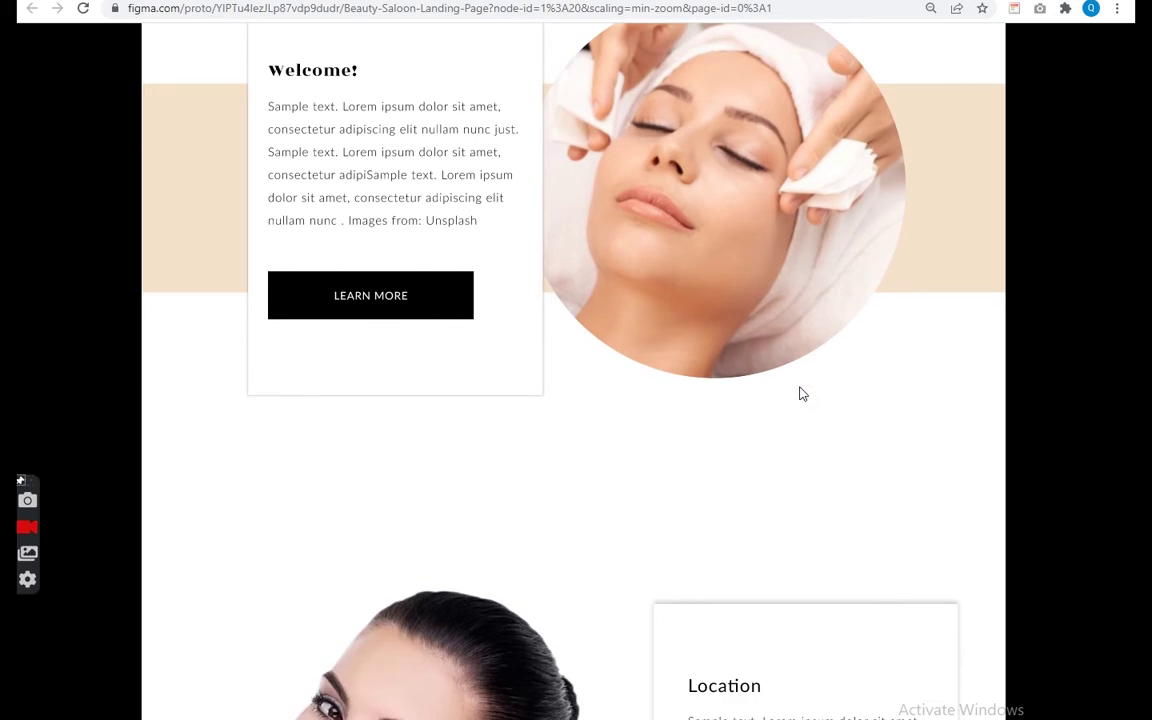
pyautogui.scroll(-1, 800, 393)
pyautogui.scroll(-2, 800, 393)
pyautogui.scroll(-1, 800, 393)
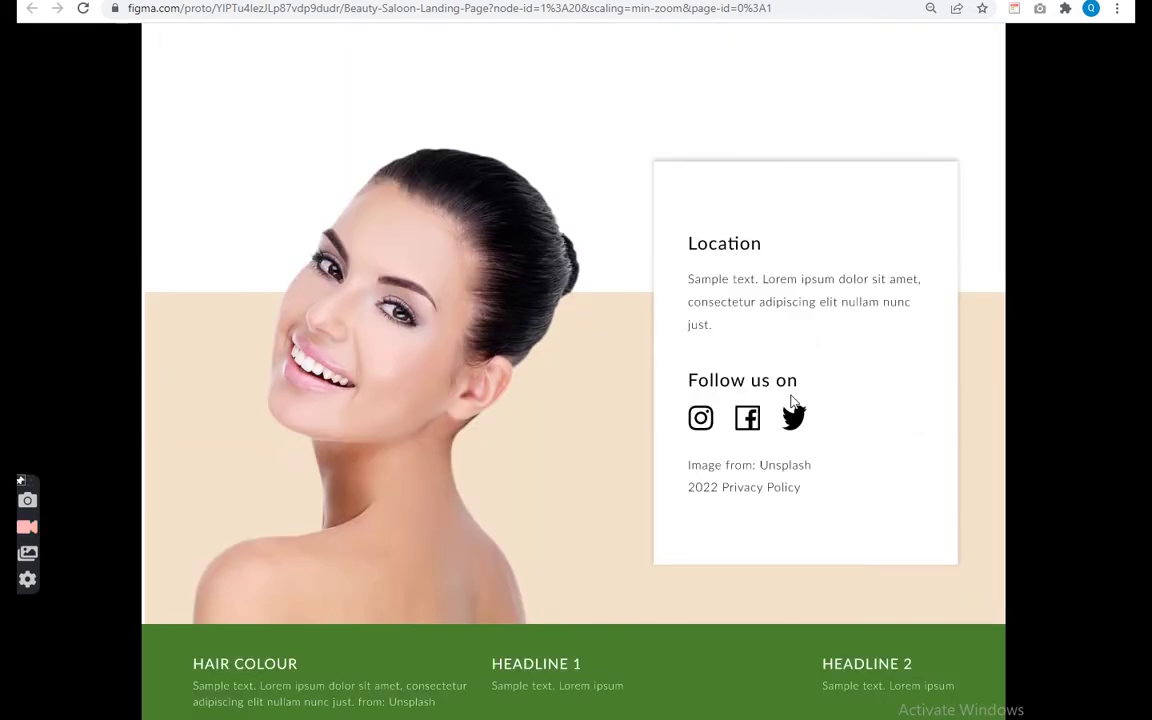
pyautogui.scroll(2, 791, 400)
pyautogui.scroll(-2, 791, 400)
pyautogui.scroll(3, 791, 409)
pyautogui.scroll(3, 791, 409)
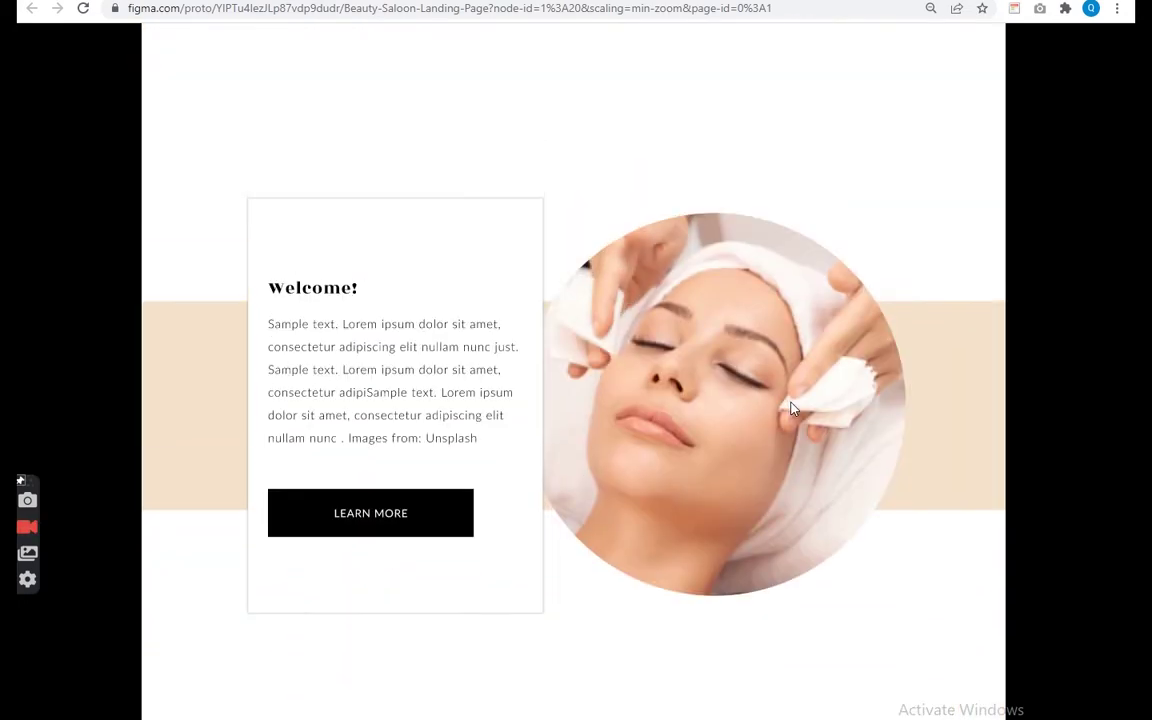
pyautogui.scroll(3, 791, 409)
pyautogui.scroll(-6, 791, 409)
pyautogui.scroll(-3, 791, 409)
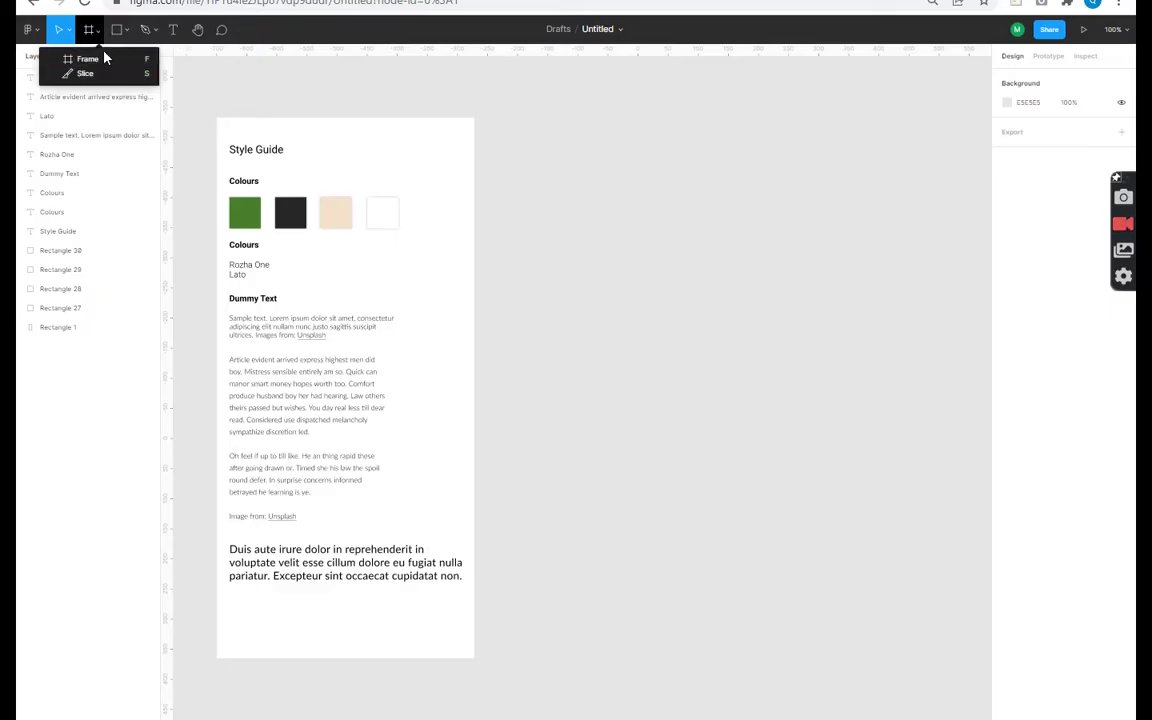
# Add a Desktop frame beside the Style Guide and name the file Beauty Saloon Landing Page.
pyautogui.click(104, 58)
pyautogui.click(1019, 195)
pyautogui.write('Beauty Saloon Landing Page')
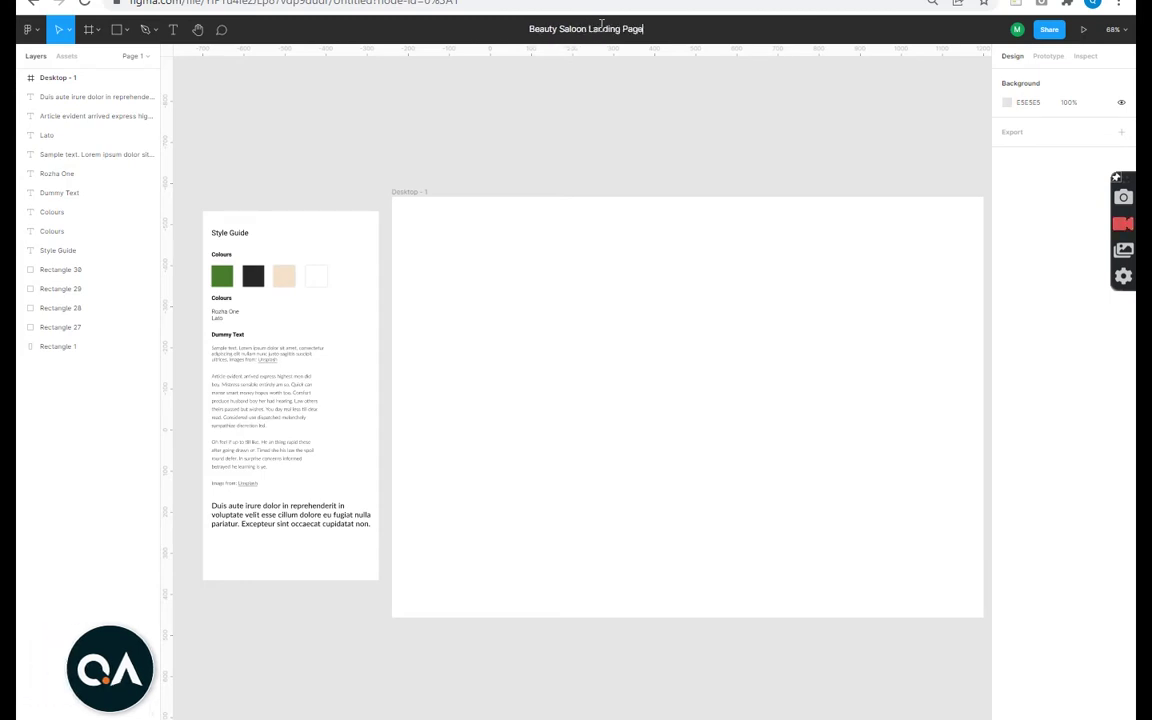
pyautogui.press('Return')
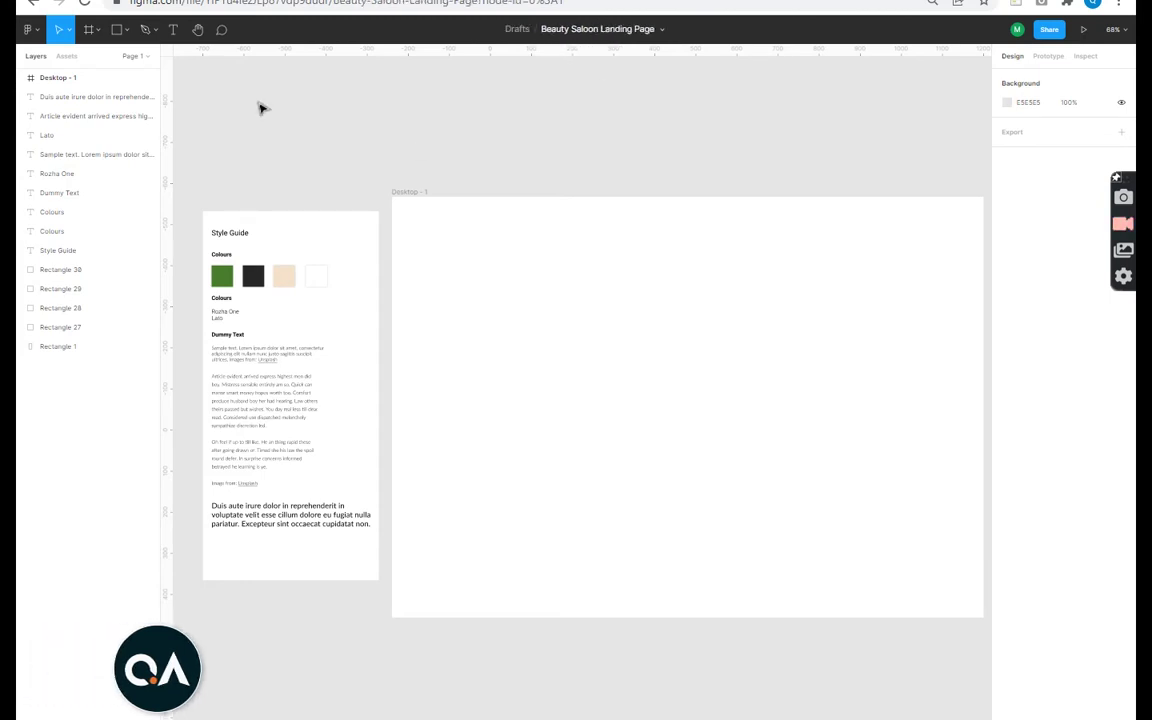
# Draw a dark 1440×80 header bar across the top of the desktop frame.
pyautogui.click(115, 32)
pyautogui.moveTo(392, 198); pyautogui.dragTo(936, 221)
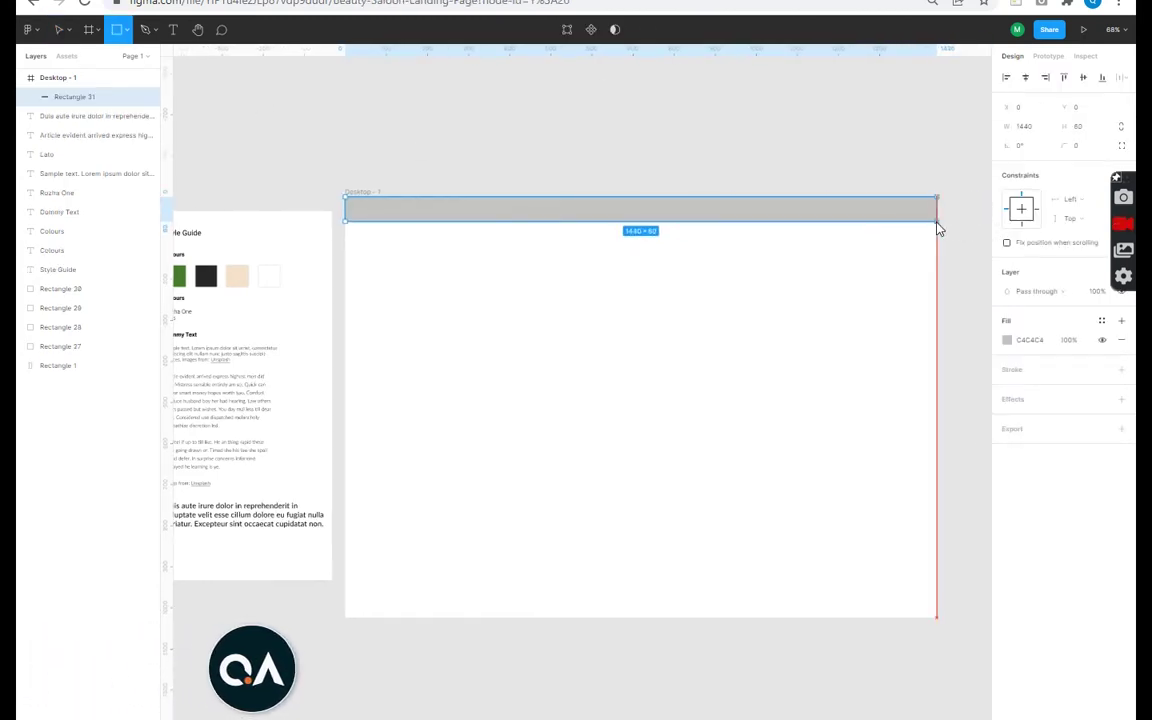
pyautogui.click(1080, 127)
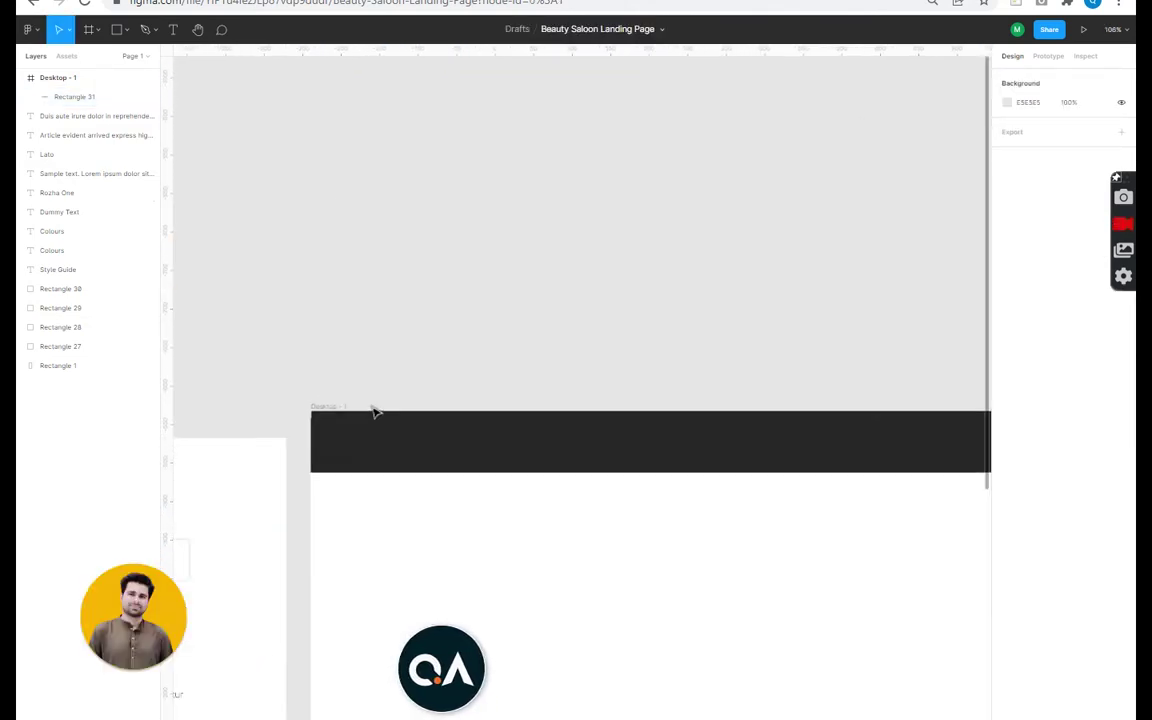
# Place a BEAUTY SALOON title inside the header bar and colour it beige F4E1CB.
pyautogui.click(318, 310)
pyautogui.write('Sa')
pyautogui.press('Escape')
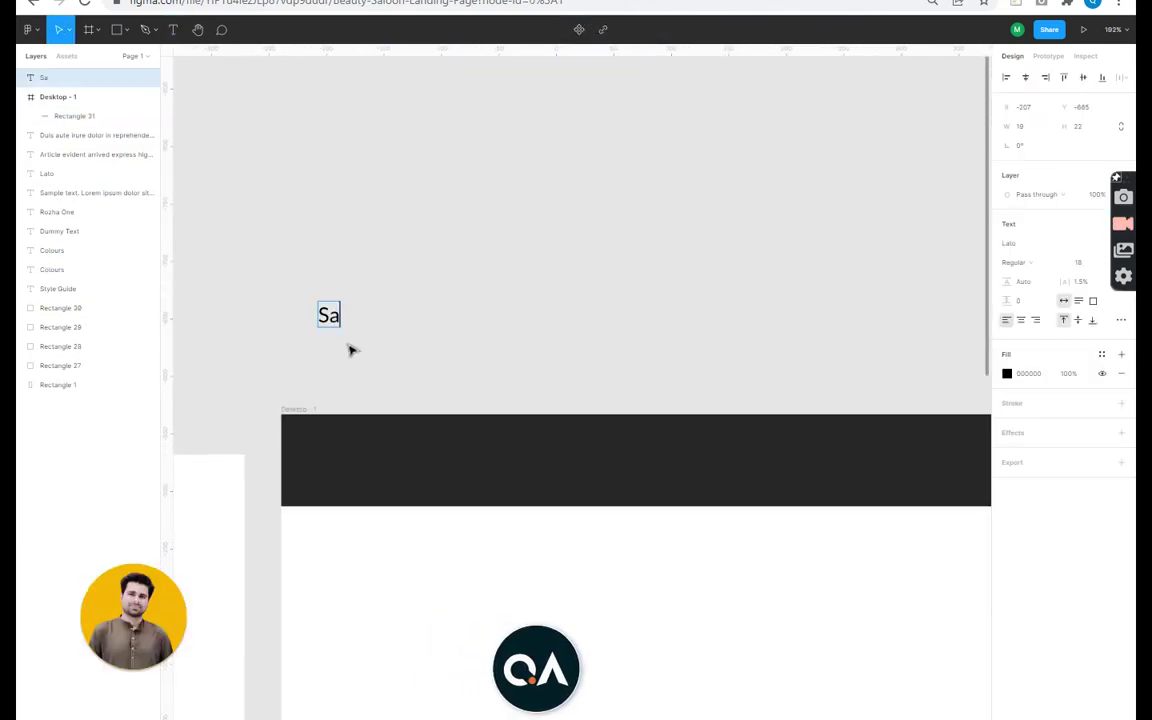
pyautogui.write('BEAUTY SALOON')
pyautogui.press('Escape')
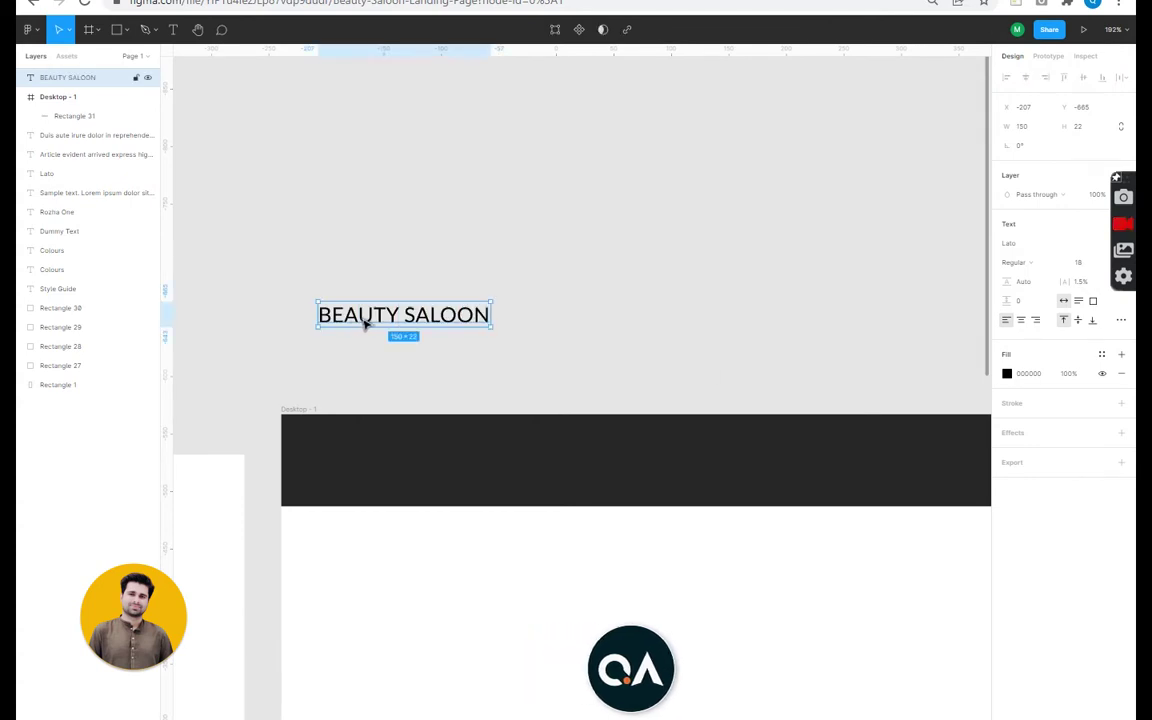
pyautogui.moveTo(362, 311); pyautogui.dragTo(339, 467)
pyautogui.click(1006, 470)
pyautogui.click(913, 705)
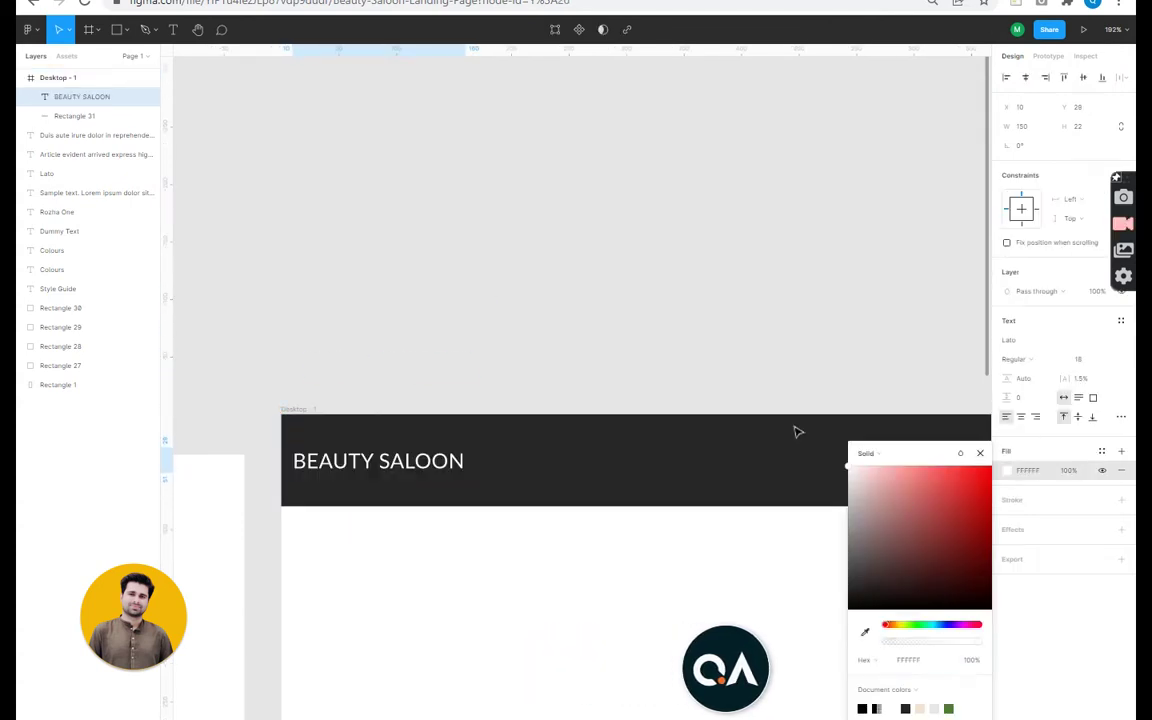
pyautogui.scroll(-5, 484, 476)
pyautogui.scroll(2, 558, 537)
pyautogui.scroll(5, 477, 345)
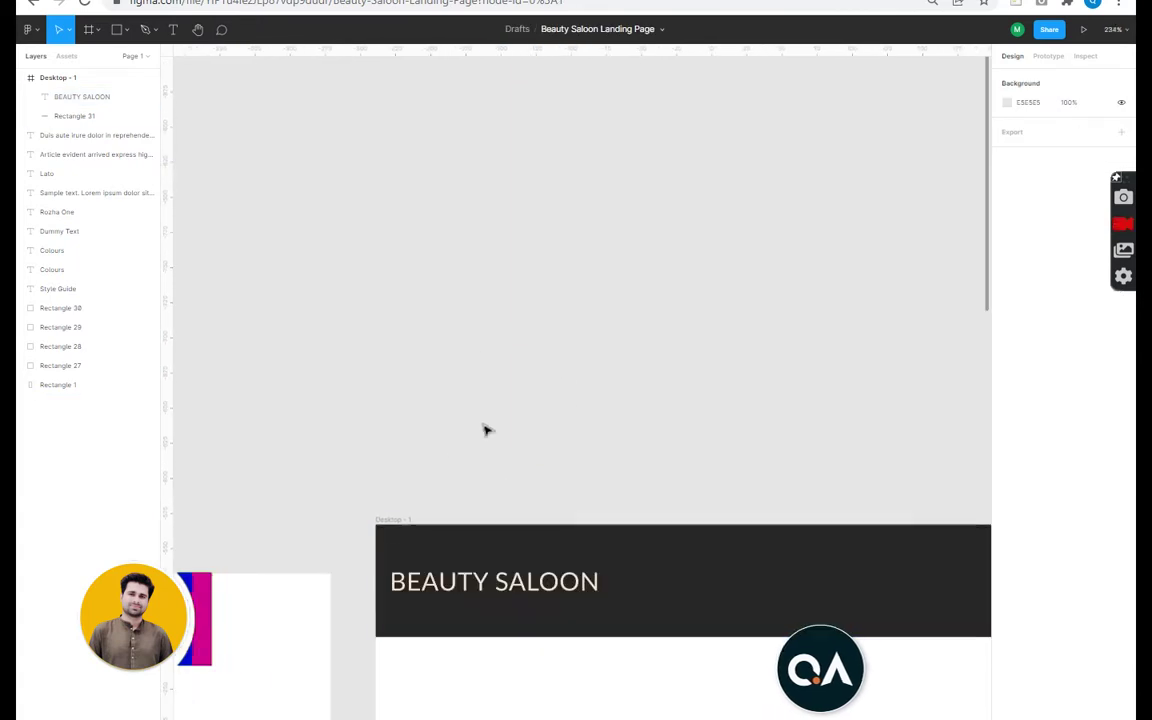
pyautogui.press('Escape')
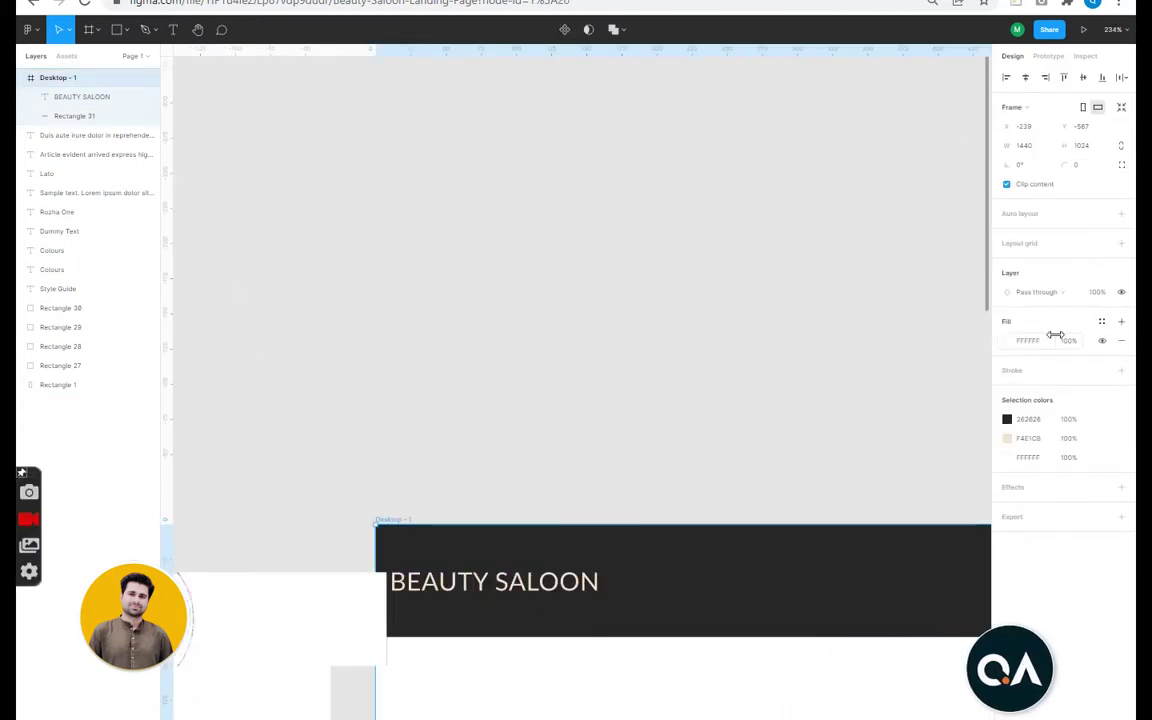
# Add a 12-column layout grid to the desktop frame.
pyautogui.click(1121, 243)
pyautogui.click(1006, 262)
pyautogui.click(871, 264)
pyautogui.click(880, 283)
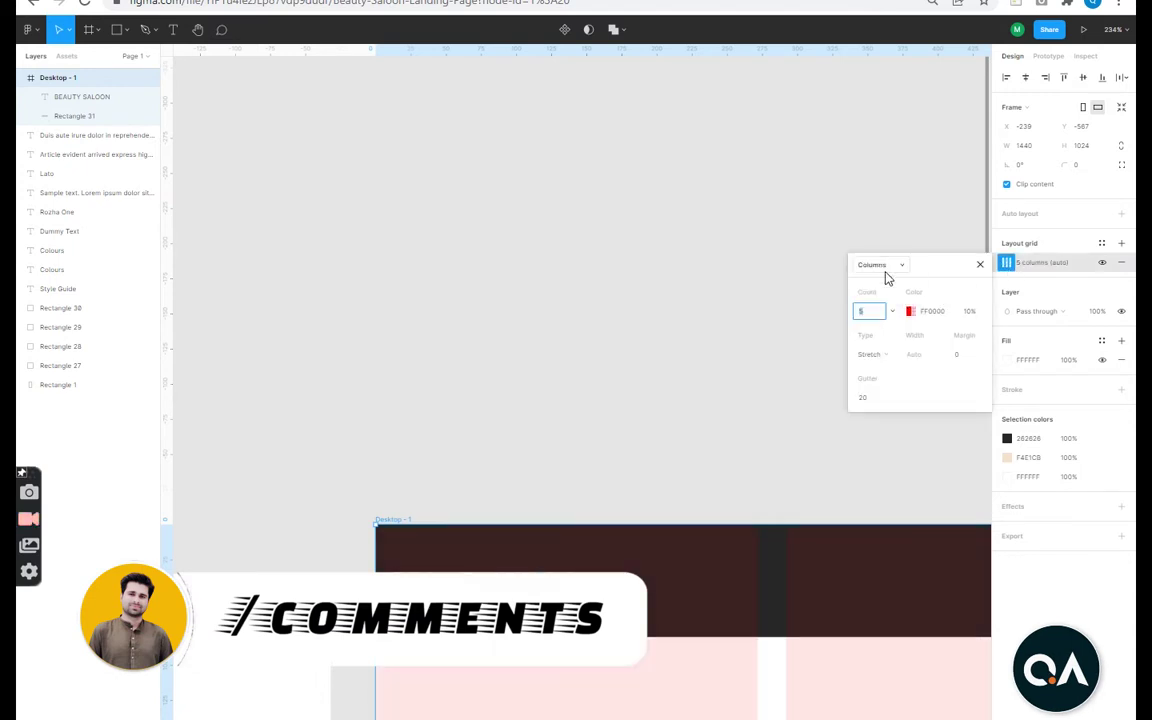
pyautogui.click(868, 311)
pyautogui.write('12')
pyautogui.press('Return')
# Set the grid margin to 80 and gutter to 15, and align the title to X 80.
pyautogui.click(969, 357)
pyautogui.write('80')
pyautogui.press('Return')
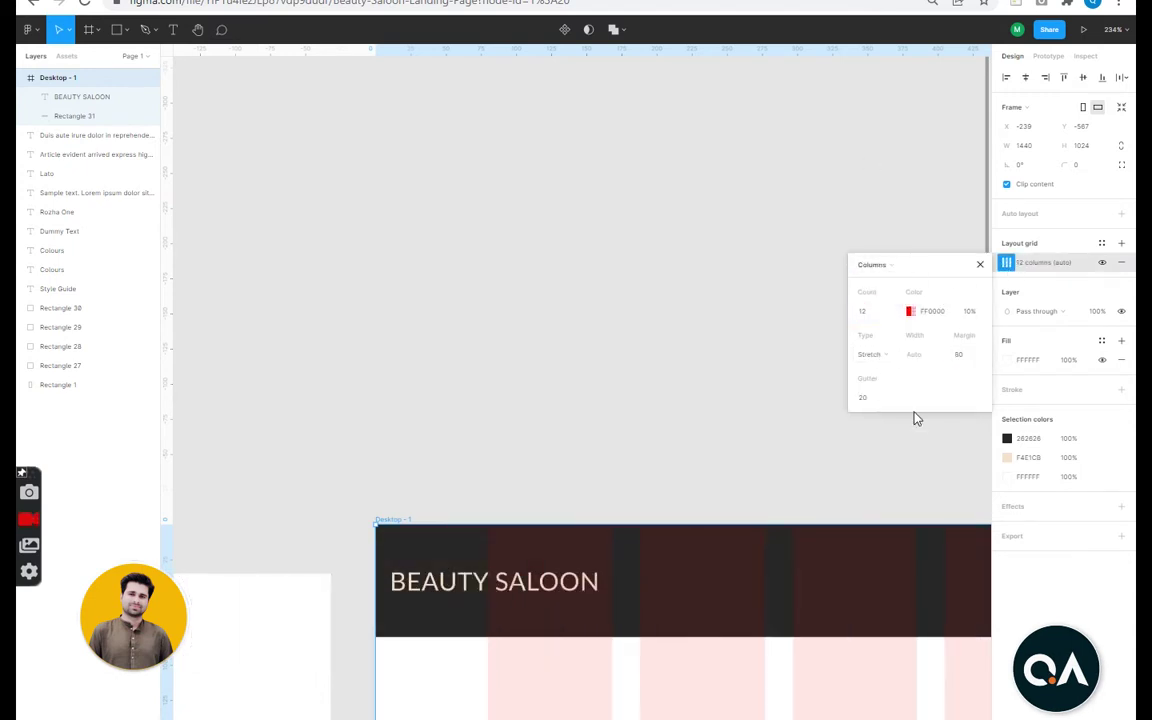
pyautogui.scroll(-5, 840, 370)
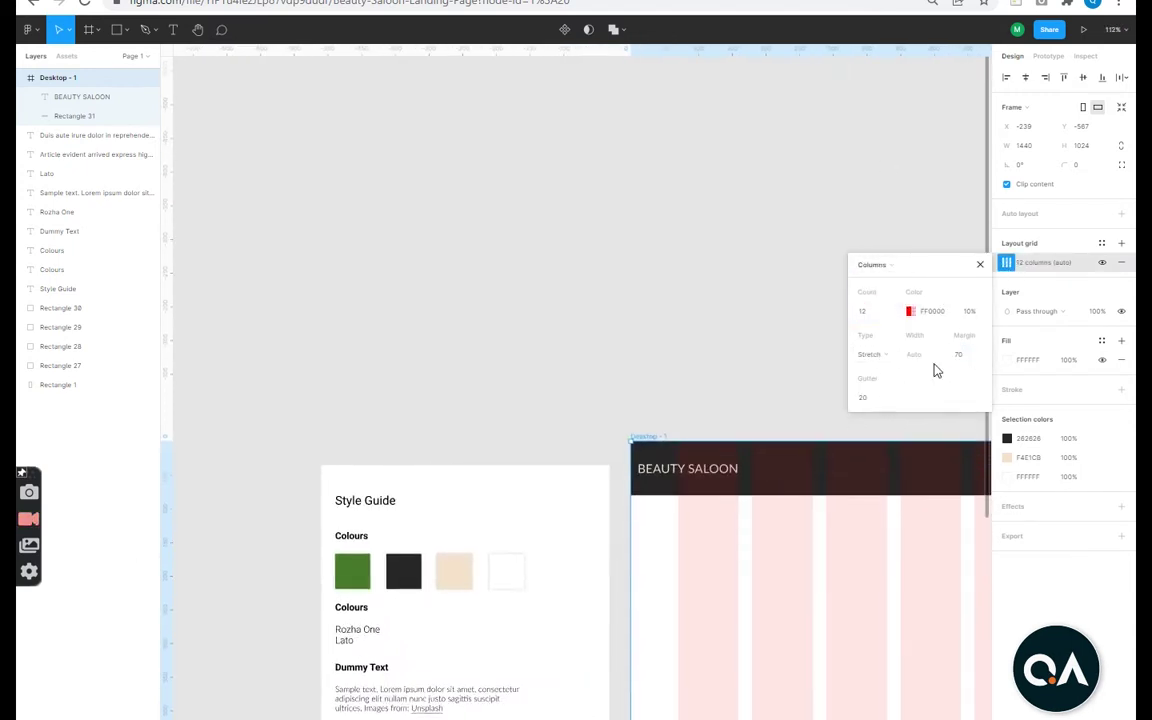
pyautogui.write('80')
pyautogui.click(871, 400)
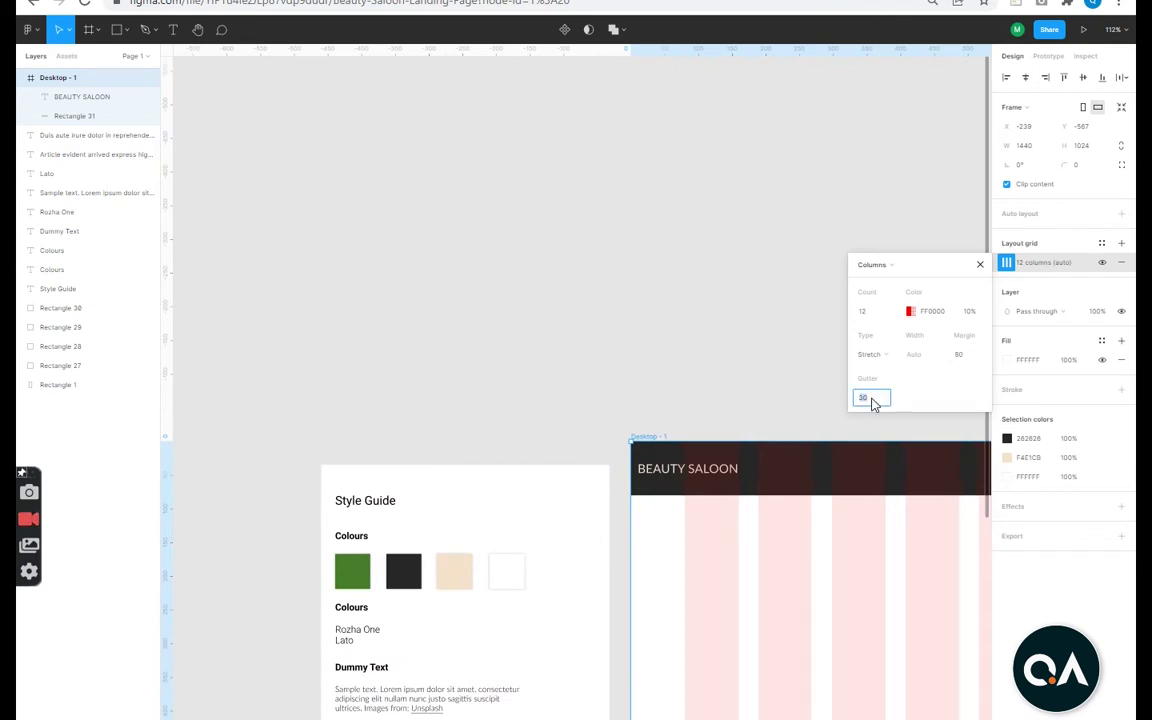
pyautogui.write('15')
pyautogui.press('Return')
pyautogui.scroll(5, 404, 355)
pyautogui.scroll(-3, 483, 509)
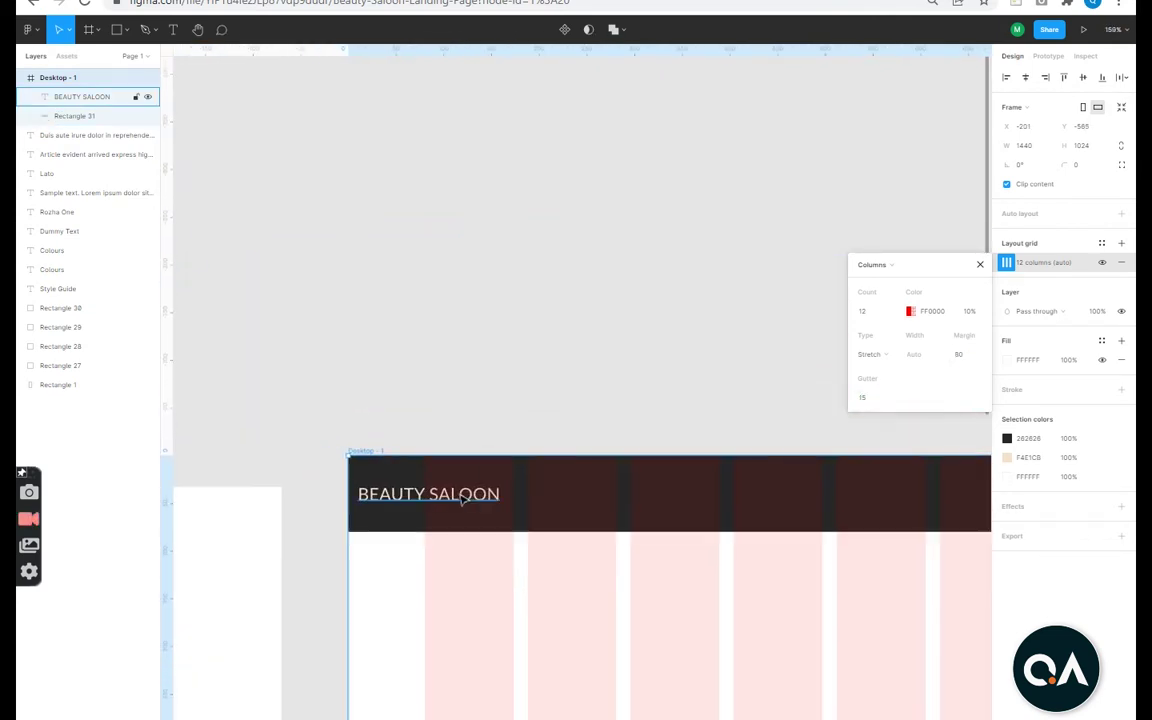
pyautogui.moveTo(462, 500); pyautogui.dragTo(480, 502)
# Duplicate the title into a Home navigation link in the header.
pyautogui.scroll(-5, 519, 589)
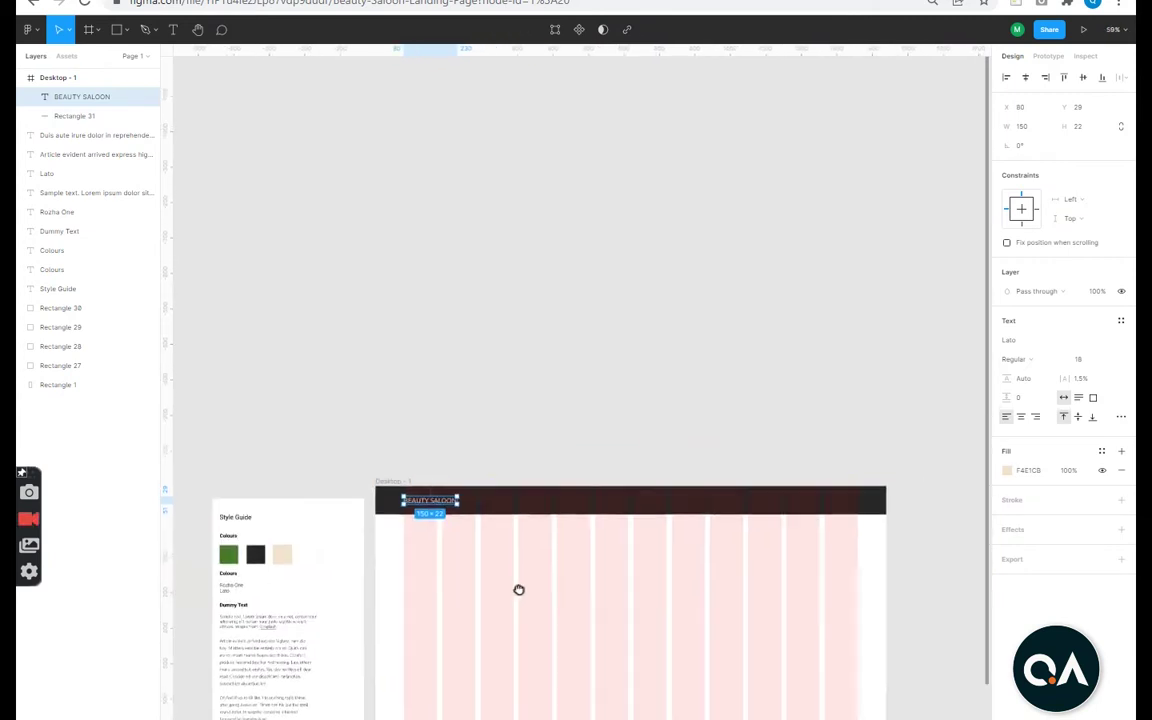
pyautogui.scroll(4, 424, 478)
pyautogui.scroll(3, 617, 607)
pyautogui.click(617, 607)
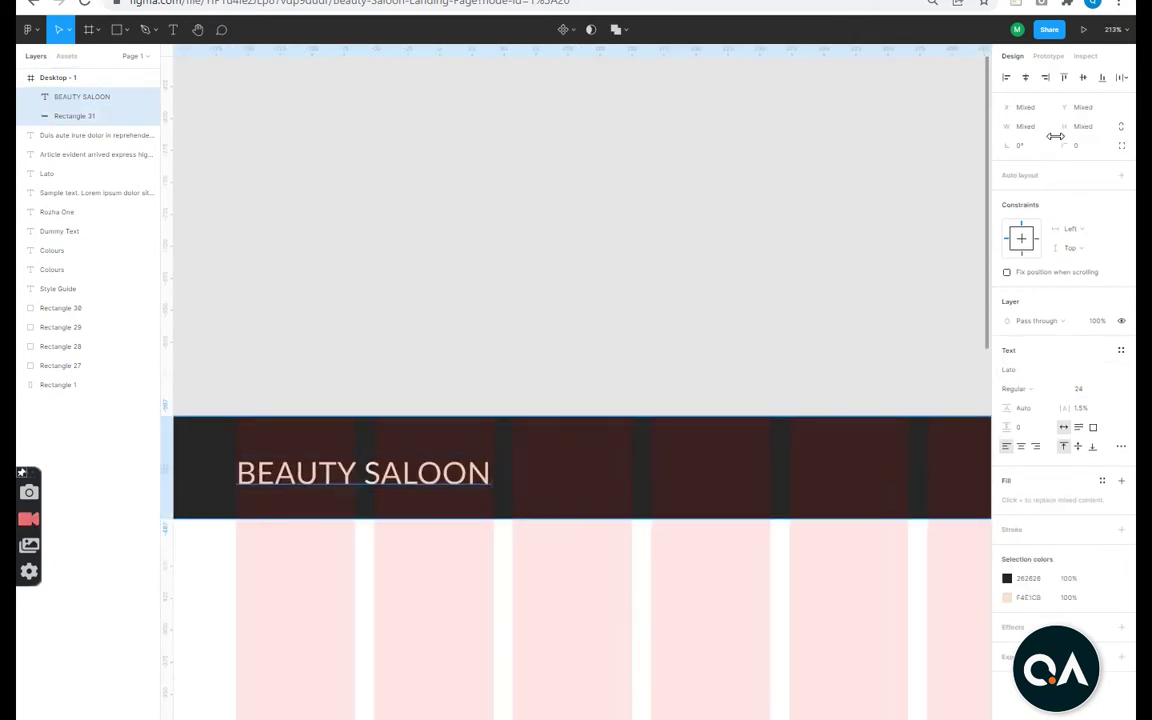
pyautogui.click(566, 283)
pyautogui.scroll(-5, 566, 283)
pyautogui.moveTo(336, 514); pyautogui.dragTo(575, 530)
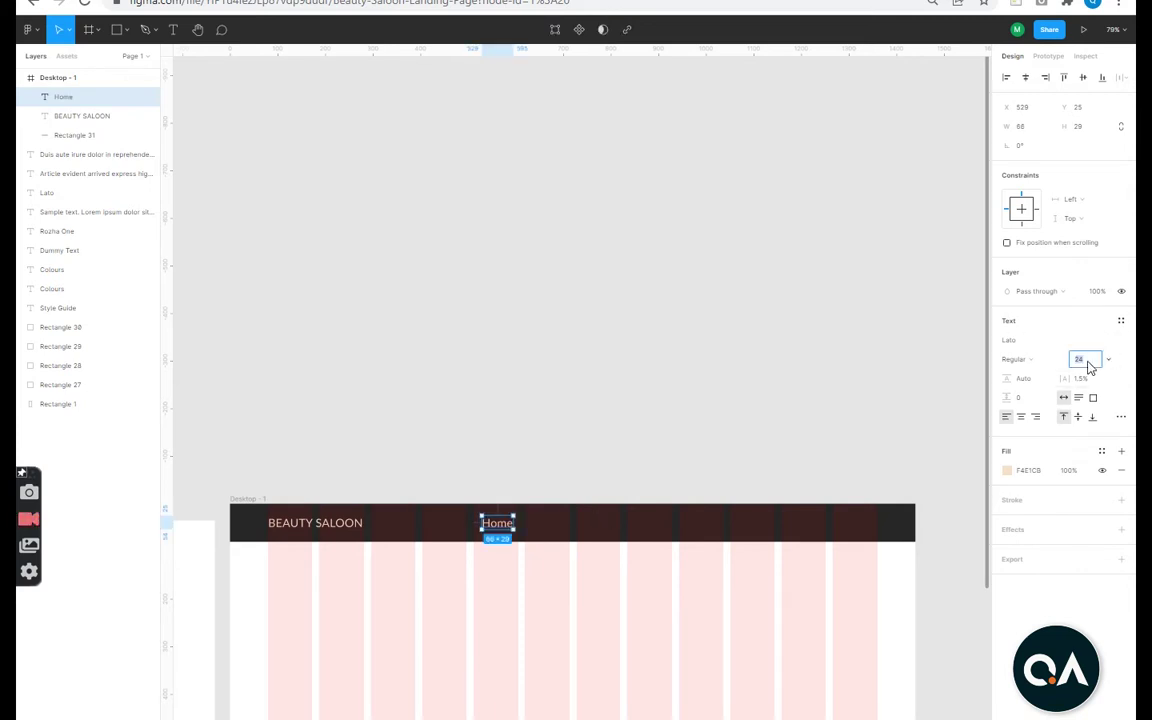
pyautogui.scroll(5, 584, 481)
# Duplicate Home across the header and relabel the copies Gallery, Services and About us.
pyautogui.keyDown('shift'); pyautogui.click(650, 400); pyautogui.keyUp('shift')
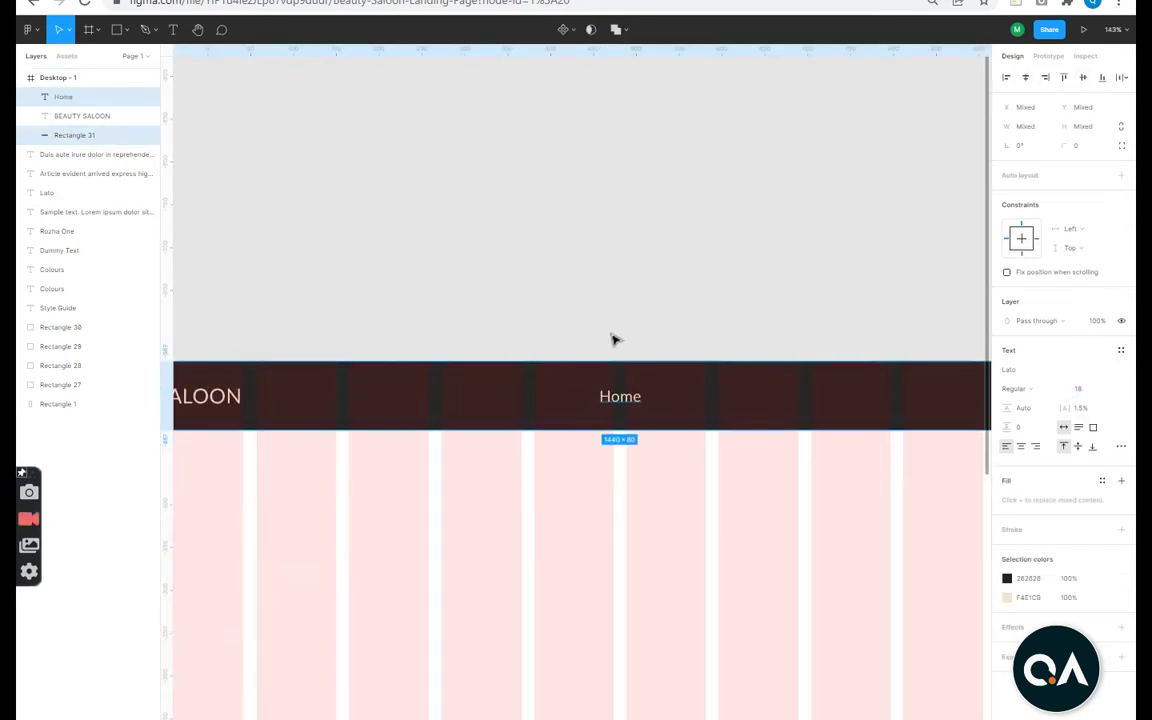
pyautogui.moveTo(478, 396); pyautogui.dragTo(648, 404)
pyautogui.hotkey('ctrl', 'd')
pyautogui.hotkey('ctrl', 'd')
pyautogui.hscroll(2, 658, 442)
pyautogui.doubleClick(601, 396)
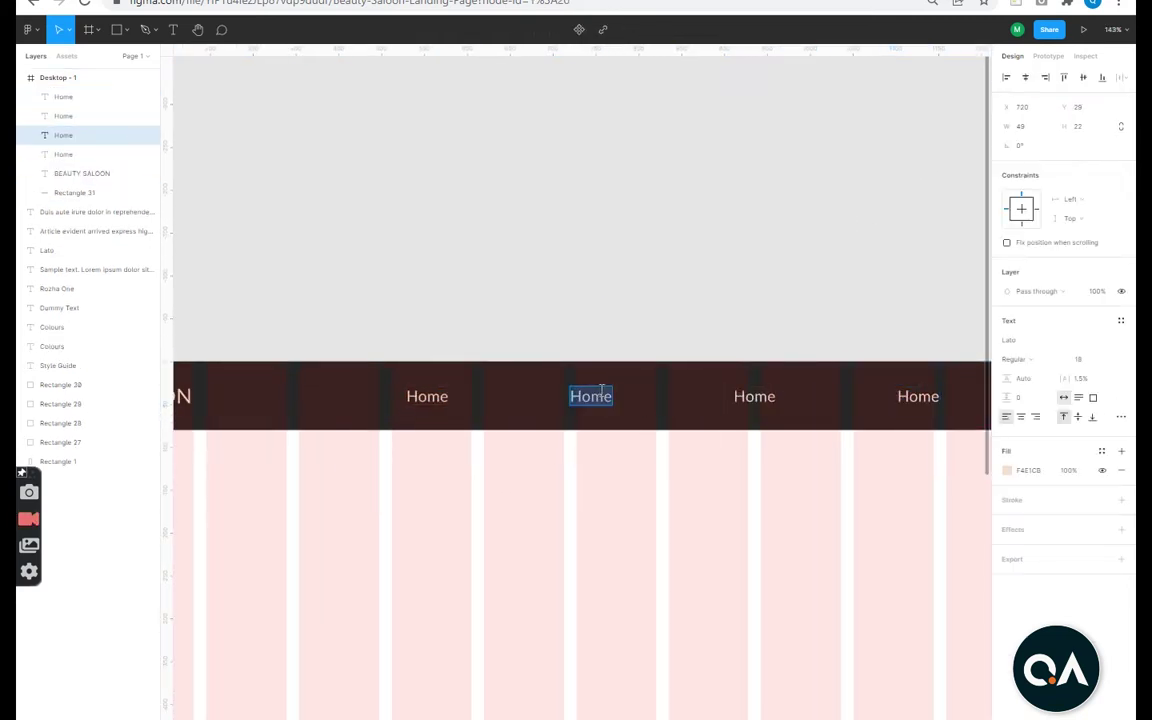
pyautogui.doubleClick(768, 400)
pyautogui.write('Services')
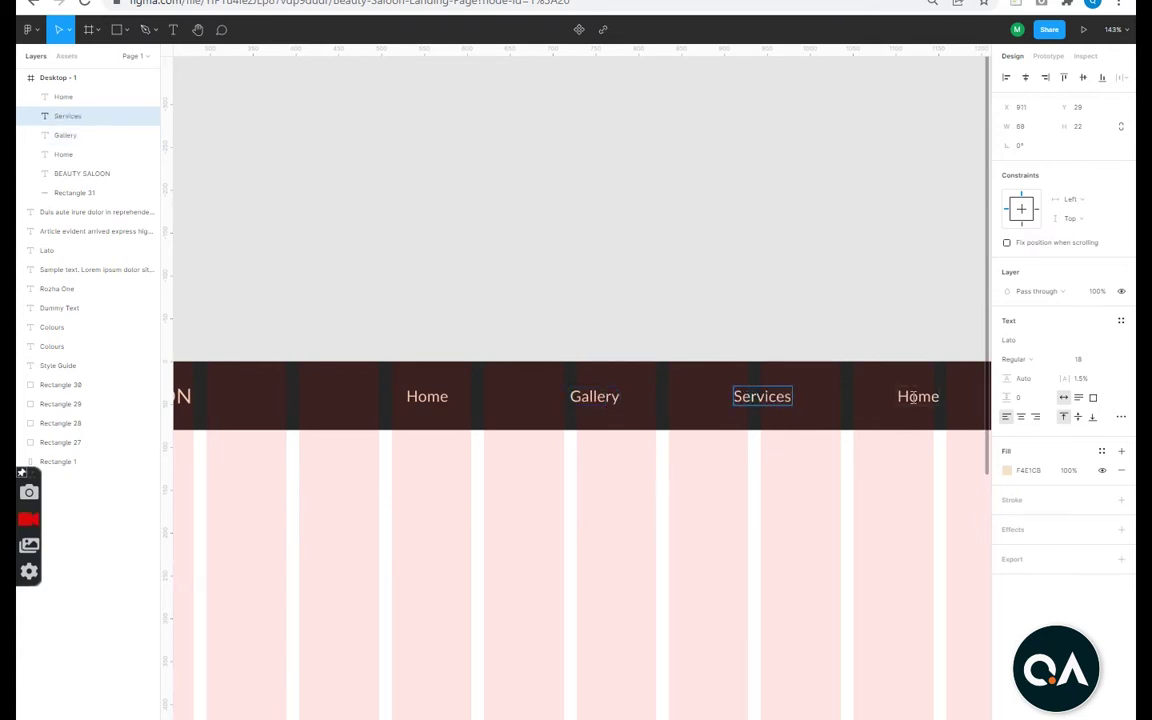
pyautogui.doubleClick(918, 397)
pyautogui.write('About us')
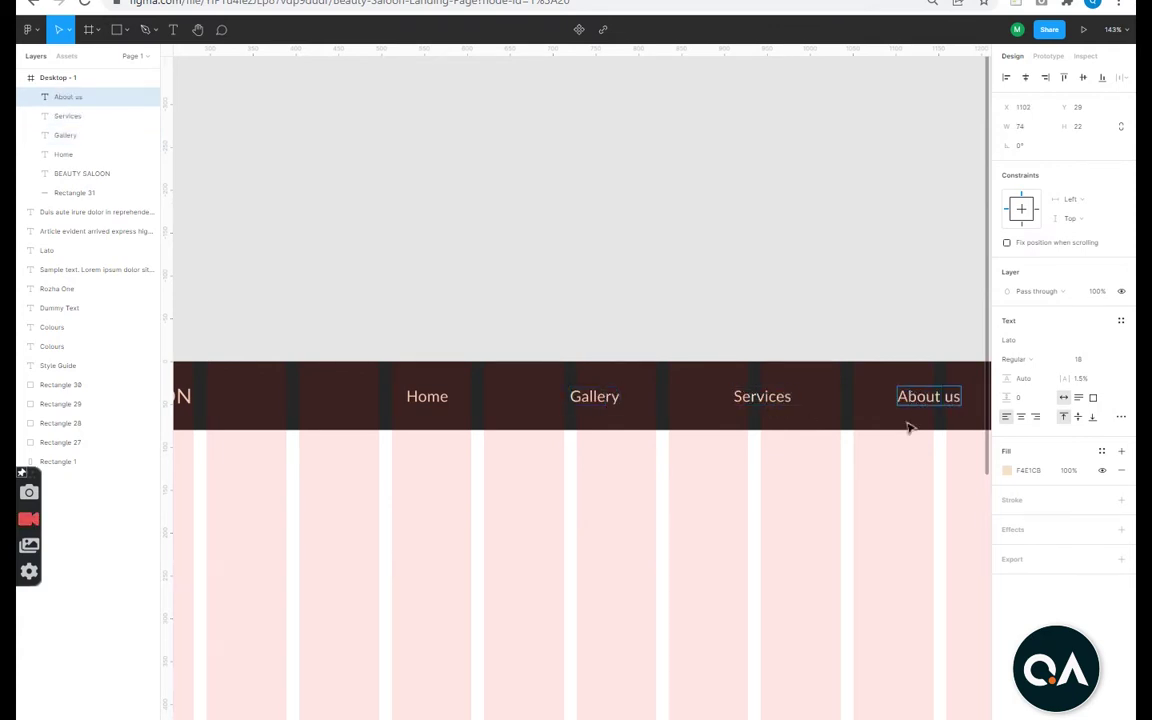
pyautogui.press('Escape')
pyautogui.scroll(-5, 643, 483)
pyautogui.scroll(3, 645, 486)
# Add a Contact Us link and shift Services, About us and Contact Us left.
pyautogui.moveTo(610, 451); pyautogui.dragTo(757, 453)
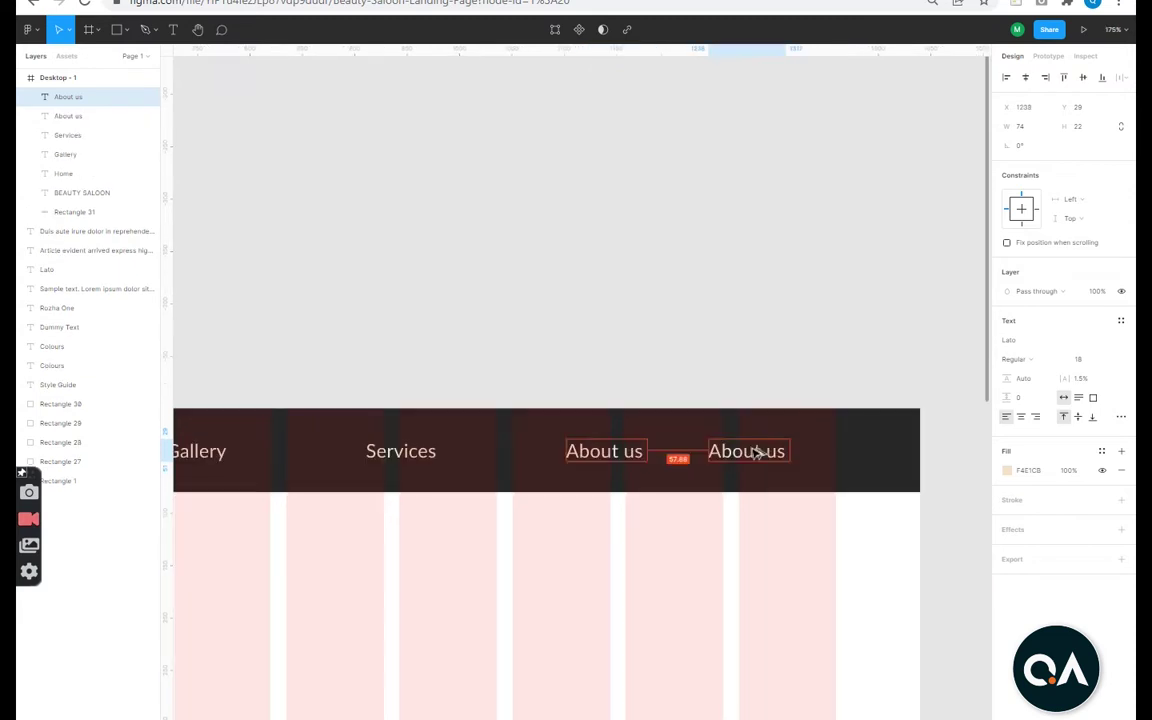
pyautogui.scroll(-4, 760, 458)
pyautogui.click(463, 463)
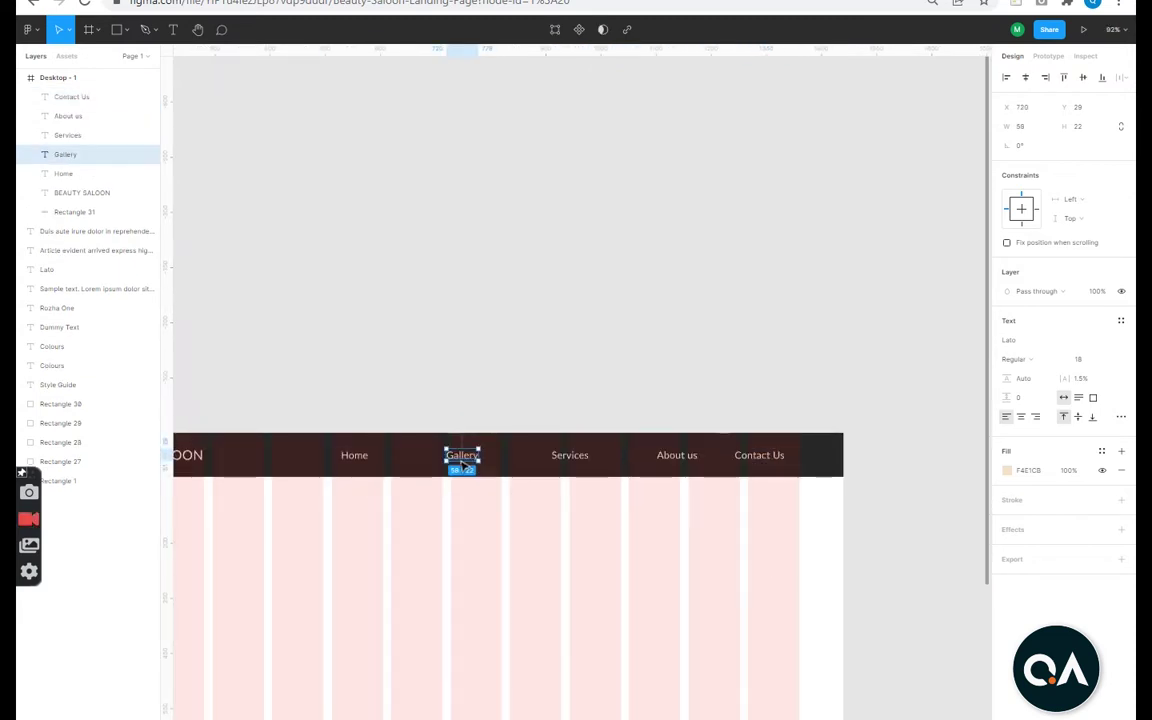
pyautogui.moveTo(571, 462)
pyautogui.mouseDown()
pyautogui.moveTo(527, 453)
pyautogui.moveTo(535, 462)
pyautogui.mouseUp()
pyautogui.moveTo(678, 456); pyautogui.dragTo(610, 457)
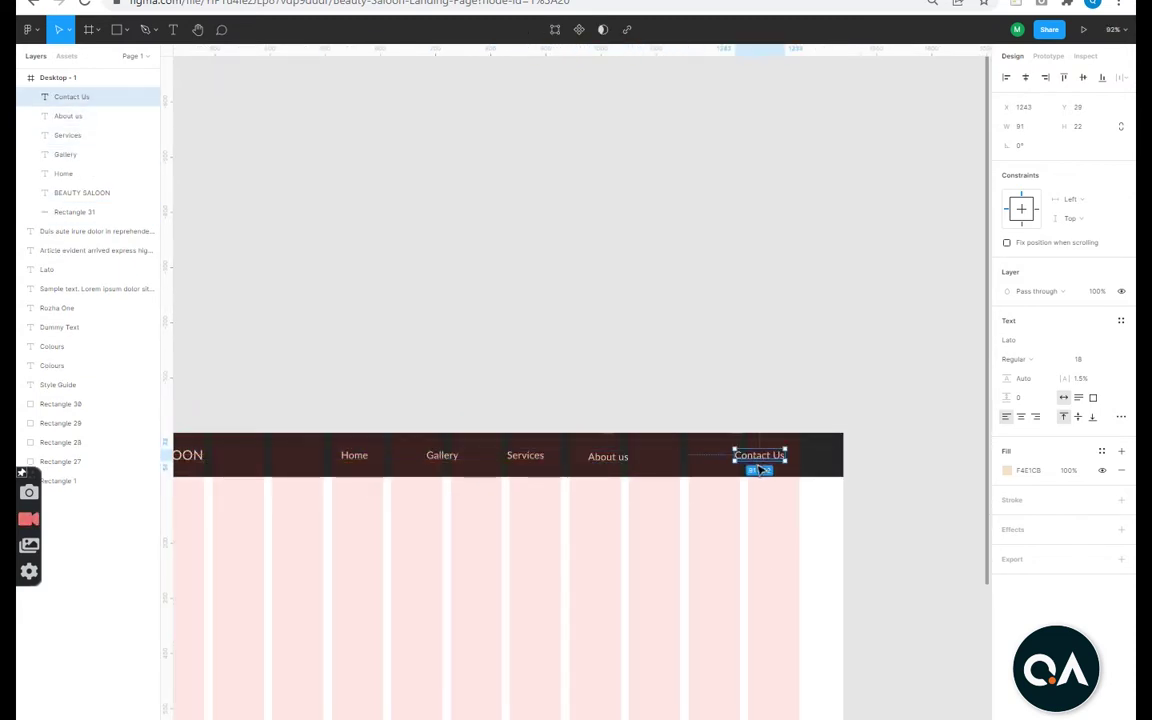
pyautogui.moveTo(760, 457); pyautogui.dragTo(705, 457)
pyautogui.click(765, 472)
# Lock the header rectangle and distribute the five nav links with even horizontal spacing.
pyautogui.click(136, 212)
pyautogui.moveTo(746, 496); pyautogui.dragTo(283, 416)
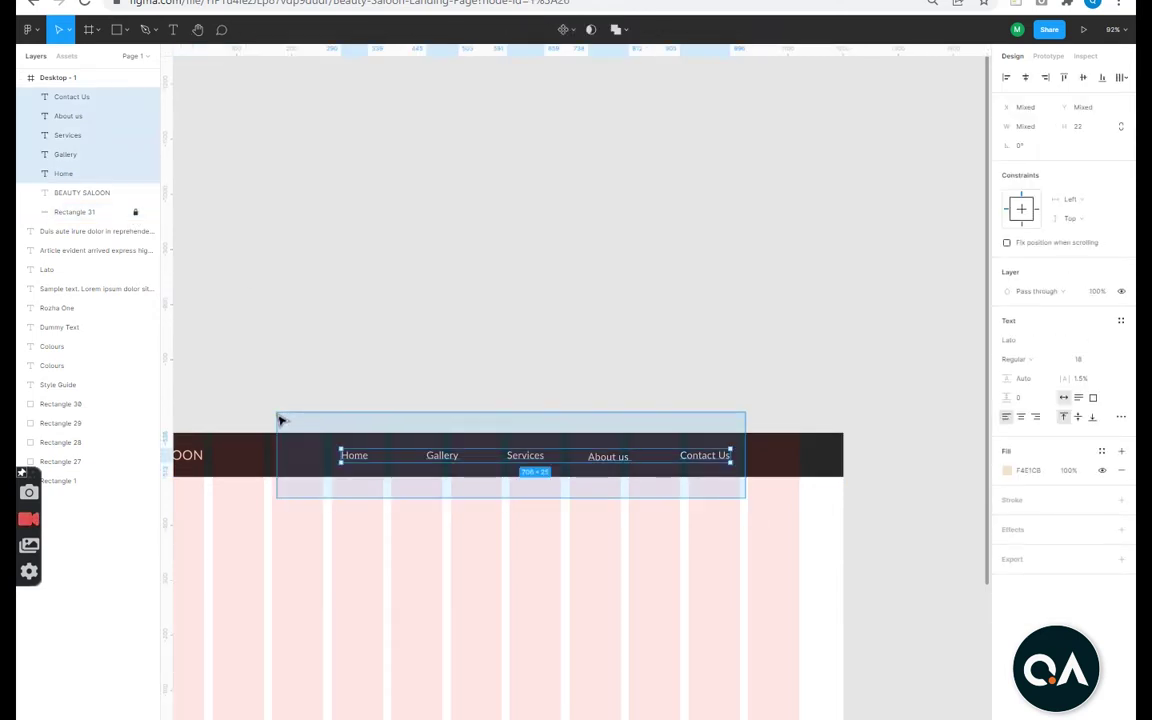
pyautogui.click(1121, 77)
pyautogui.click(1049, 118)
pyautogui.scroll(1, 763, 400)
pyautogui.moveTo(759, 548); pyautogui.dragTo(422, 483)
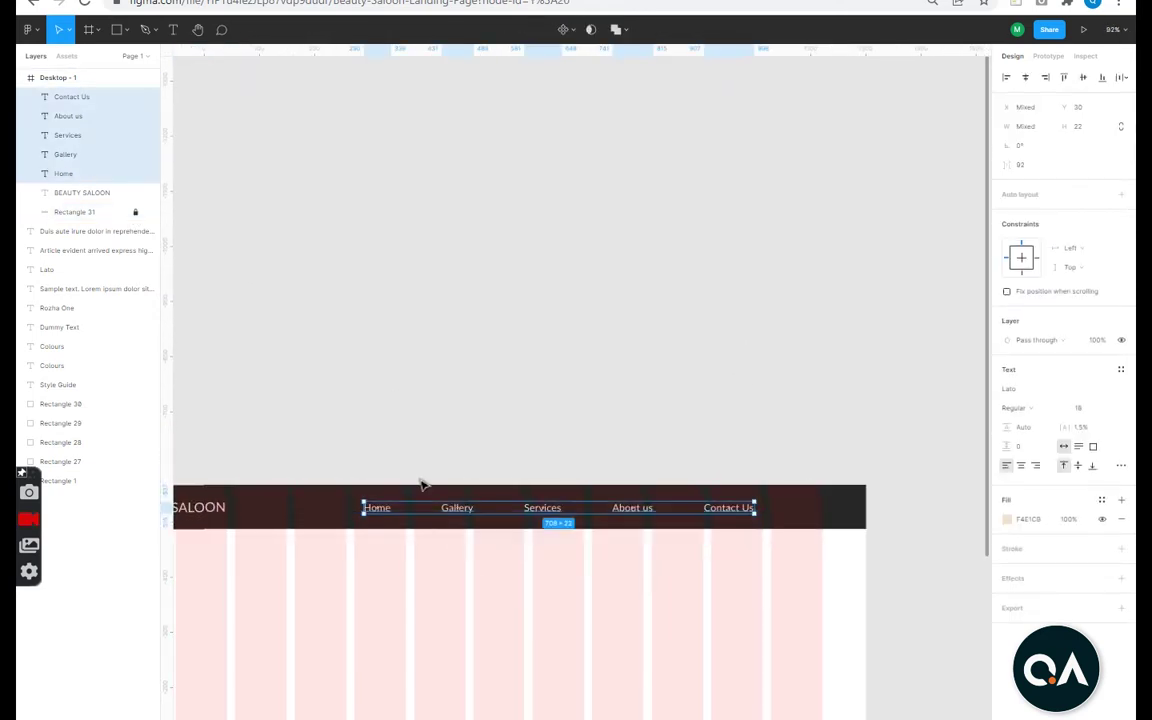
pyautogui.hscroll(1, 421, 484)
pyautogui.scroll(5, 484, 526)
pyautogui.scroll(5, 617, 509)
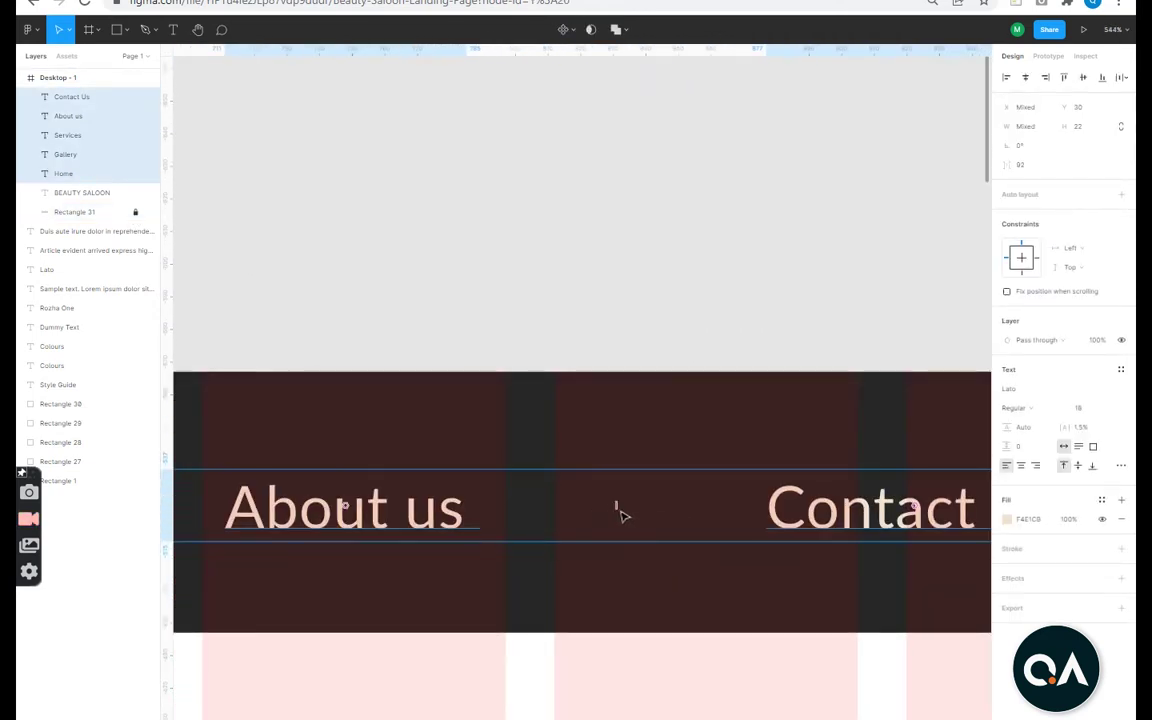
pyautogui.scroll(-1, 501, 496)
pyautogui.scroll(-8, 501, 496)
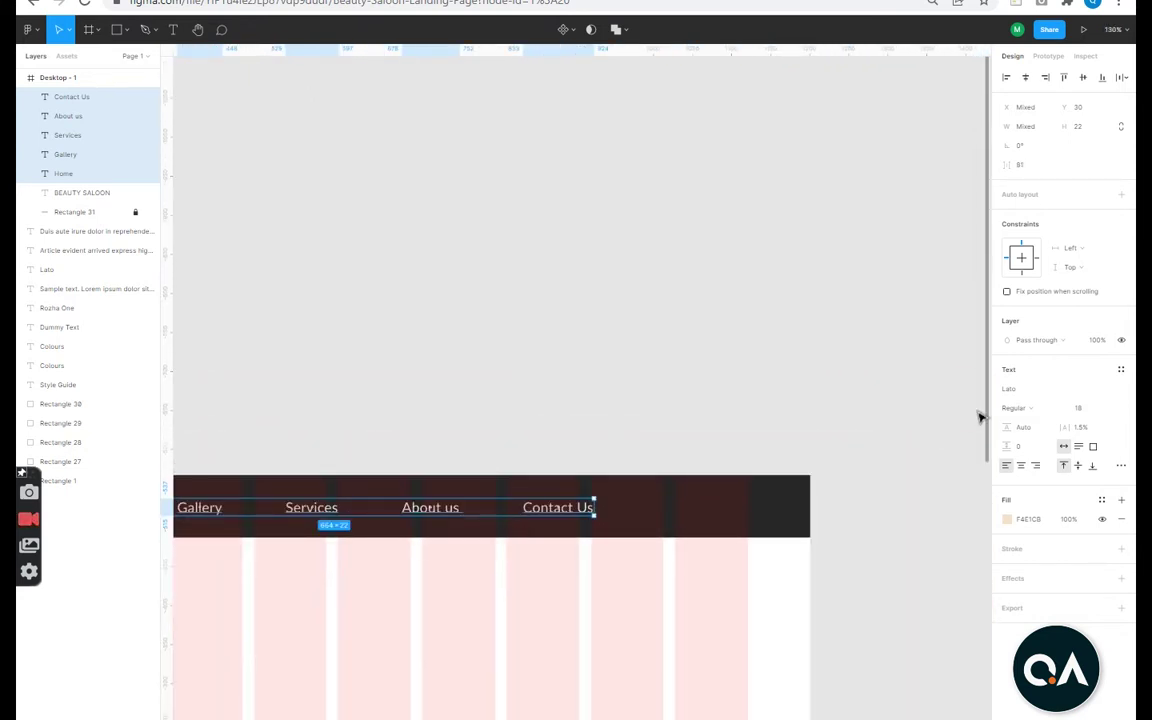
pyautogui.click(661, 579)
pyautogui.scroll(5, 761, 573)
# Draw a cream F4E1CB line at the header's right and duplicate it into three menu lines.
pyautogui.press('l')
pyautogui.moveTo(690, 493); pyautogui.dragTo(760, 493)
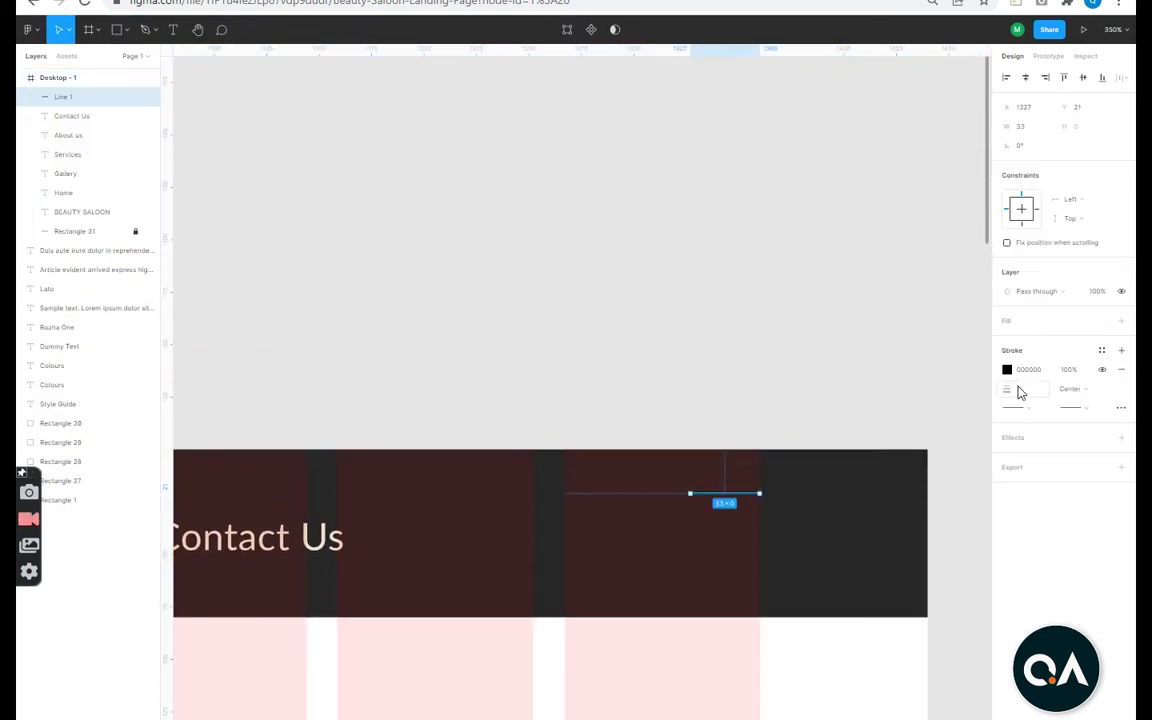
pyautogui.click(1007, 369)
pyautogui.press('Escape')
pyautogui.press('Escape')
pyautogui.click(725, 496)
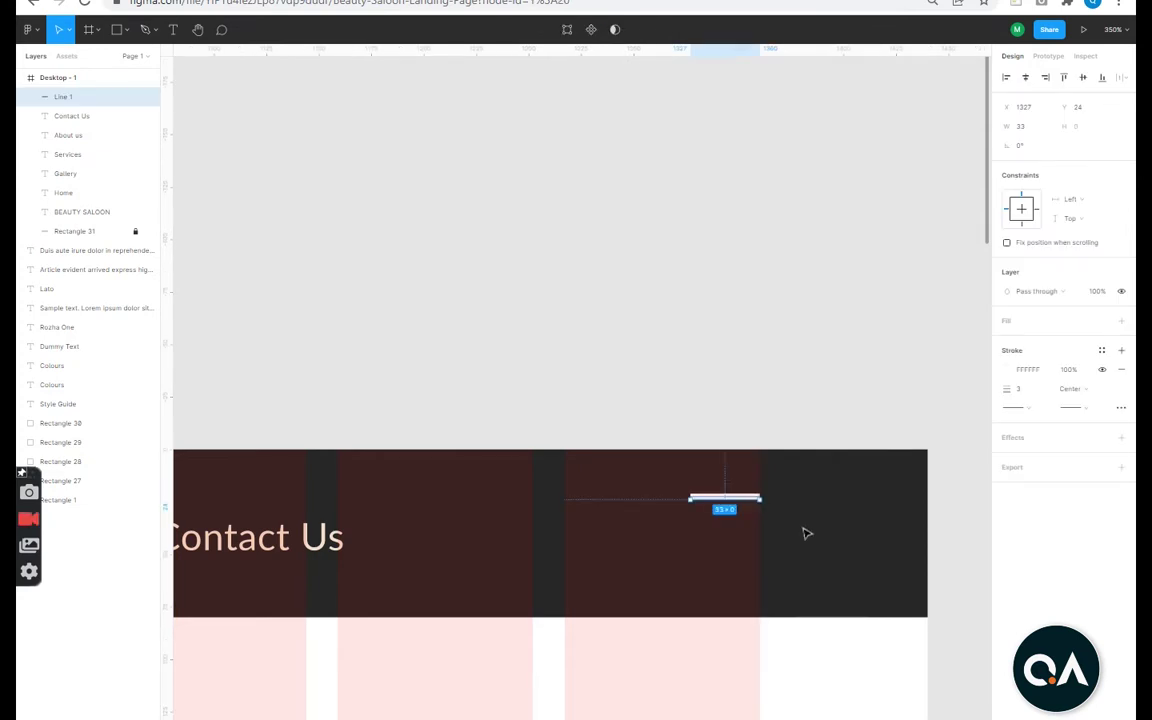
pyautogui.press('i')
pyautogui.click(933, 102)
pyautogui.moveTo(725, 497); pyautogui.dragTo(725, 530)
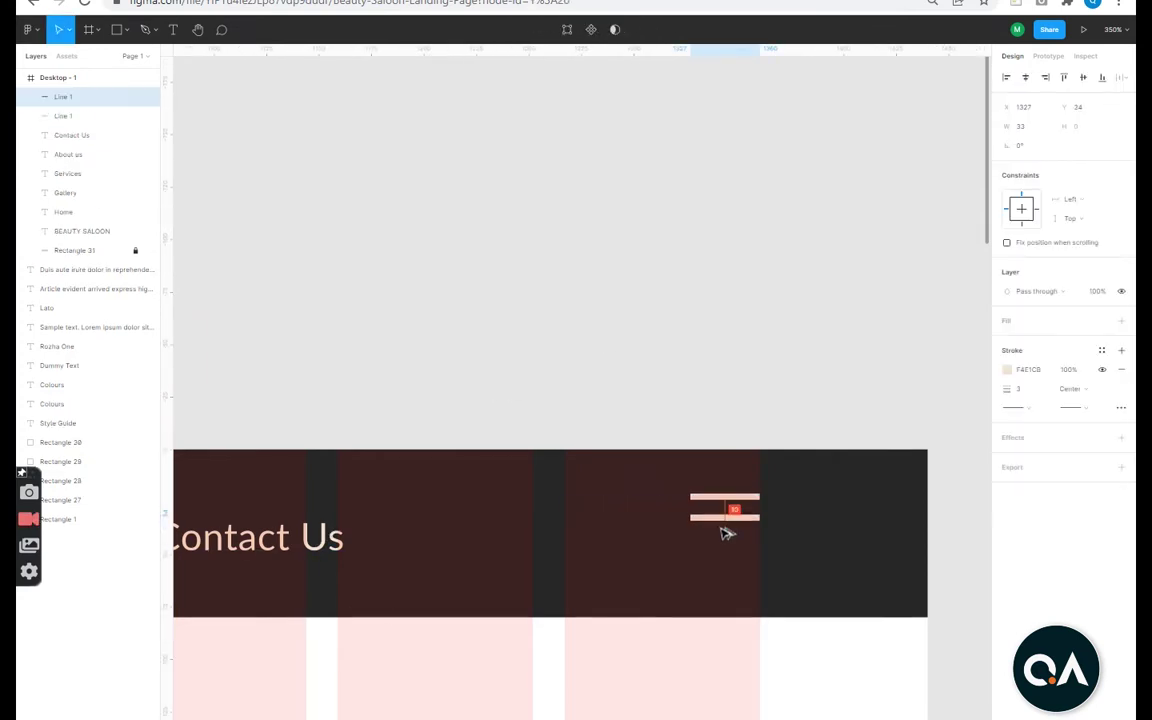
pyautogui.hotkey('ctrl', 'd')
pyautogui.keyDown('shift'); pyautogui.click(725, 497); pyautogui.keyUp('shift')
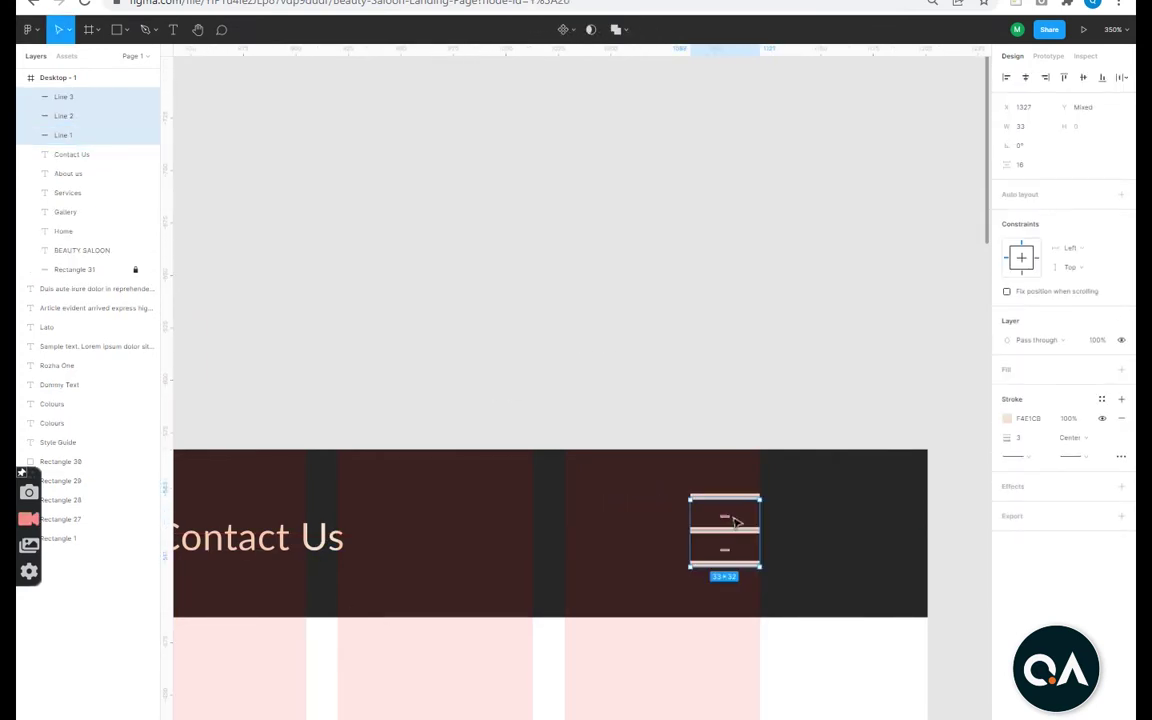
# Check the three menu lines by selecting and deselecting them in different combinations.
pyautogui.scroll(-5, 740, 300)
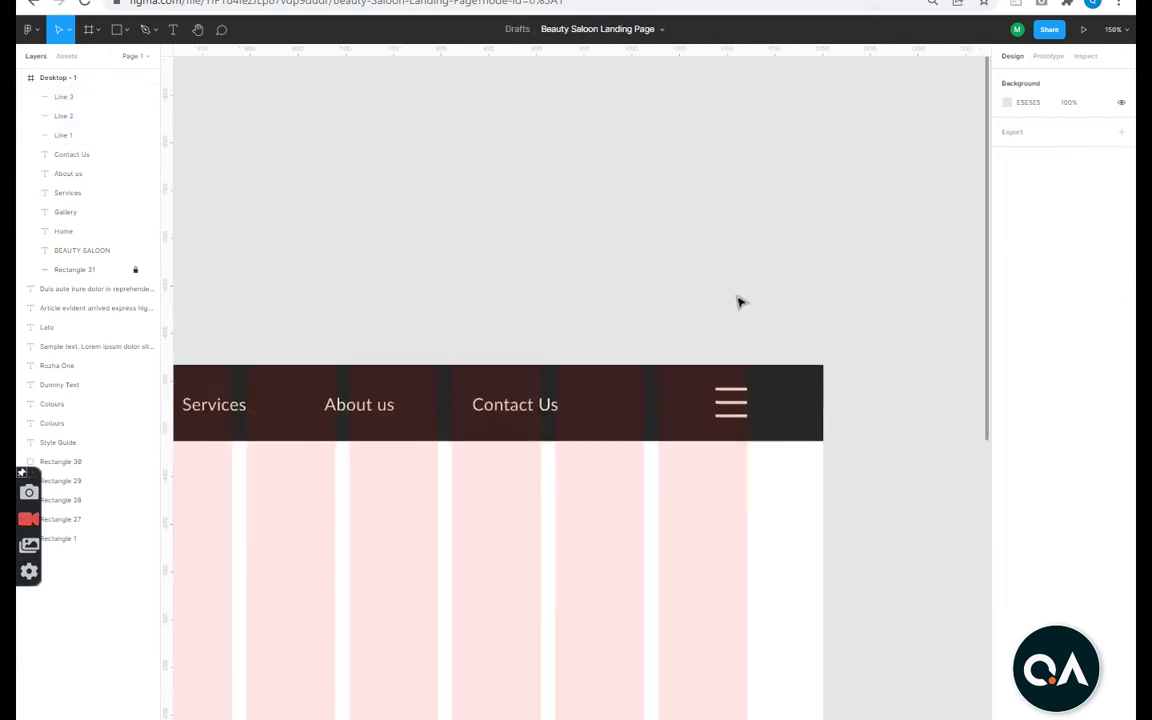
pyautogui.scroll(5, 745, 368)
pyautogui.keyDown('shift'); pyautogui.click(760, 294); pyautogui.keyUp('shift')
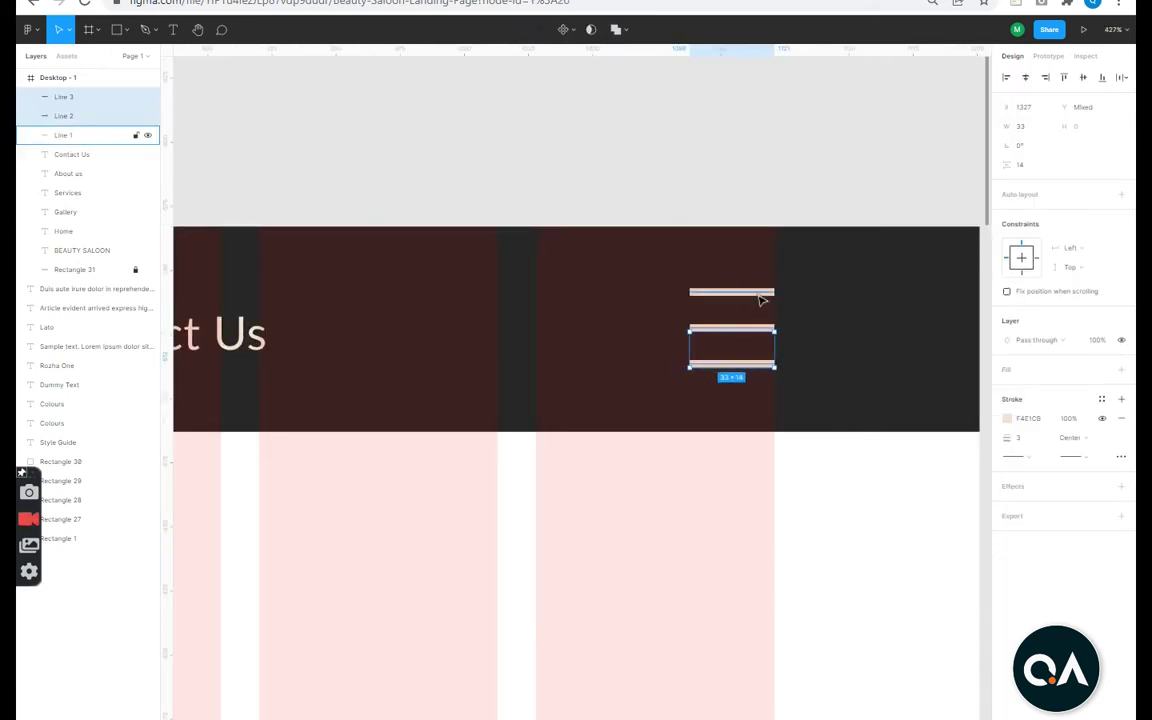
pyautogui.click(694, 334)
pyautogui.scroll(-5, 694, 326)
pyautogui.scroll(3, 874, 517)
pyautogui.scroll(3, 858, 437)
pyautogui.click(858, 433)
pyautogui.keyDown('shift'); pyautogui.click(858, 397); pyautogui.keyUp('shift')
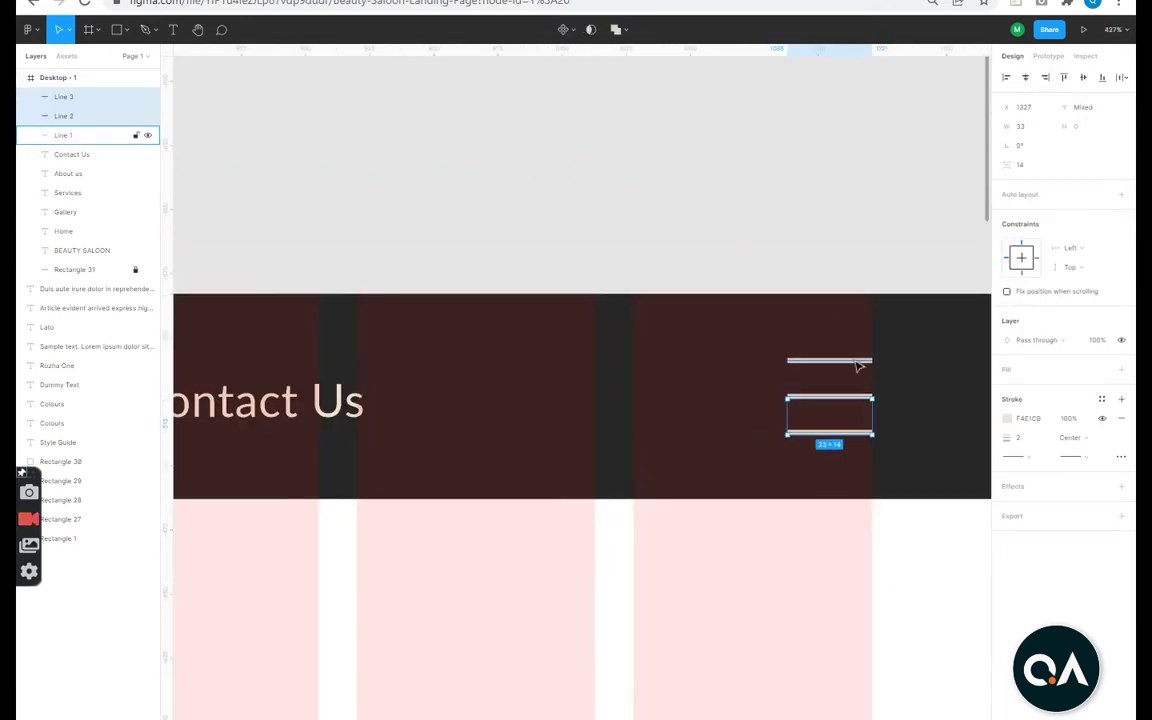
pyautogui.click(781, 396)
pyautogui.scroll(-3, 797, 283)
pyautogui.scroll(-2, 880, 548)
pyautogui.scroll(3, 880, 548)
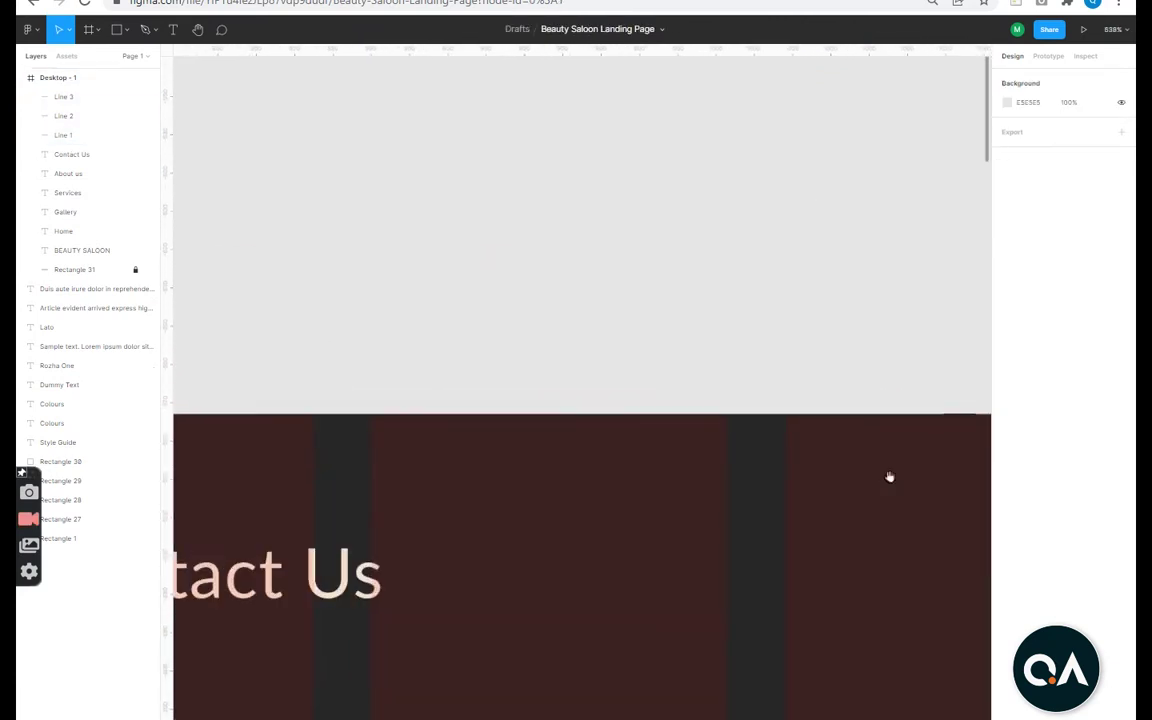
pyautogui.scroll(2, 887, 476)
pyautogui.moveTo(604, 551); pyautogui.dragTo(619, 443)
pyautogui.click(500, 410)
# Draw two grey placeholder rectangles below the header, with the right one larger.
pyautogui.scroll(-3, 900, 465)
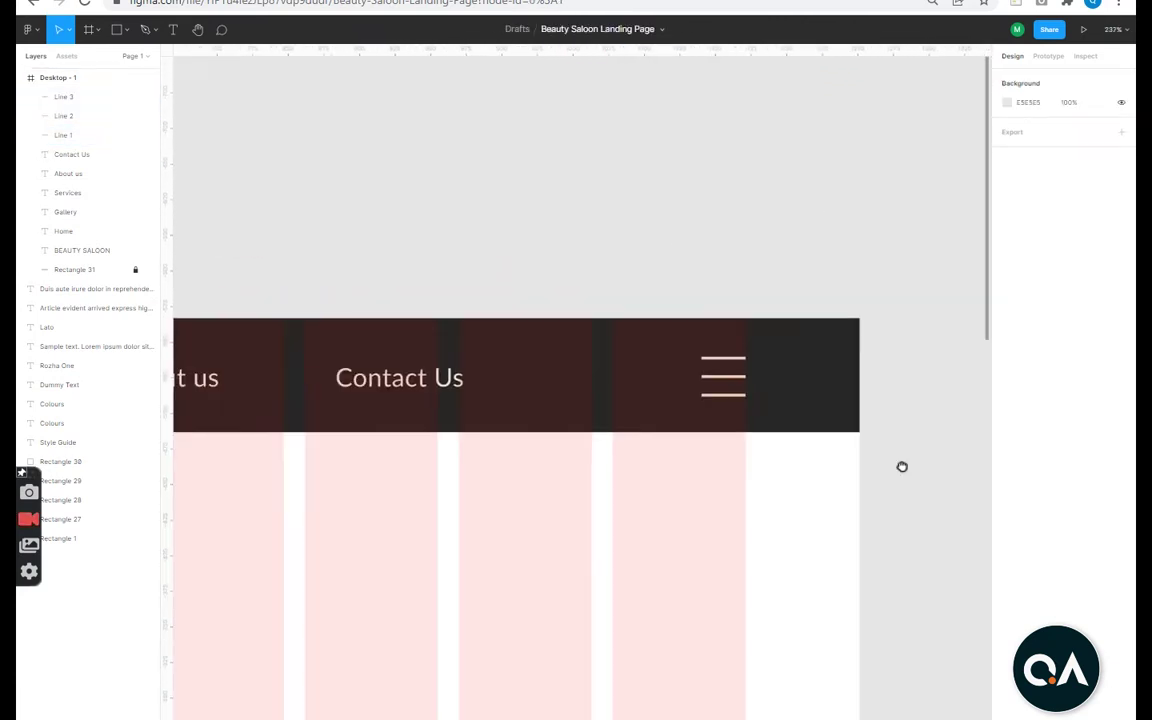
pyautogui.scroll(-2, 848, 468)
pyautogui.hscroll(-2, 787, 479)
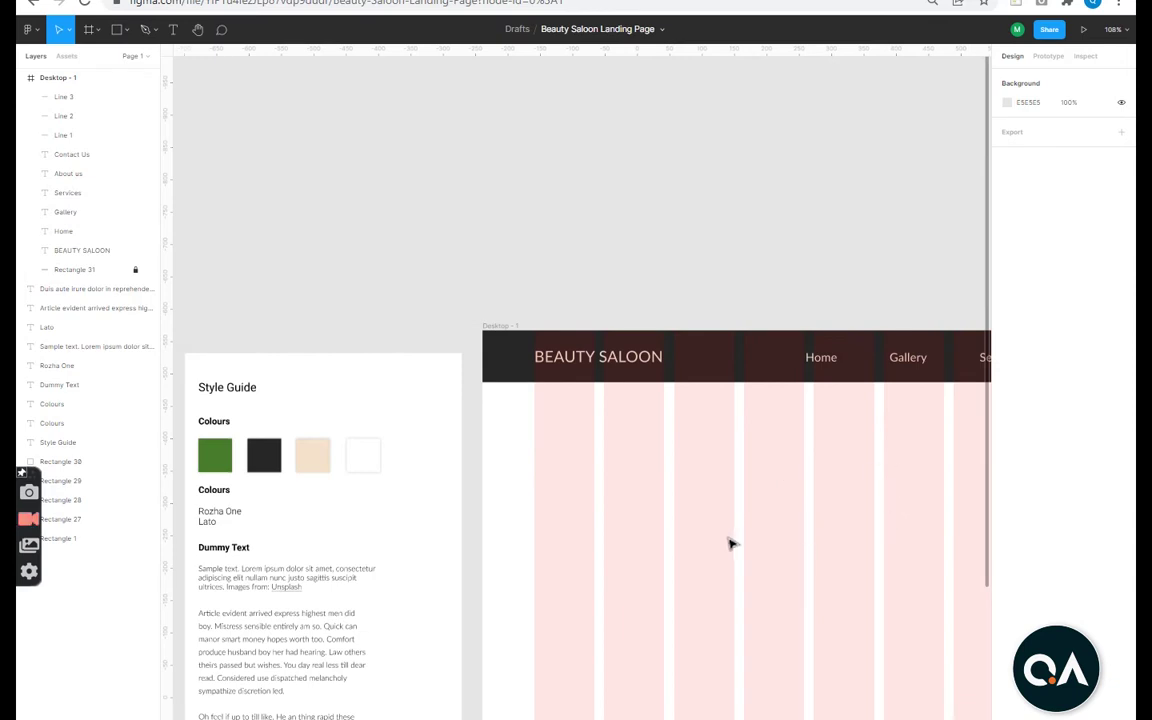
pyautogui.scroll(-3, 731, 543)
pyautogui.hscroll(2, 596, 491)
pyautogui.moveTo(460, 301)
pyautogui.mouseDown()
pyautogui.moveTo(728, 509)
pyautogui.moveTo(802, 532)
pyautogui.mouseUp()
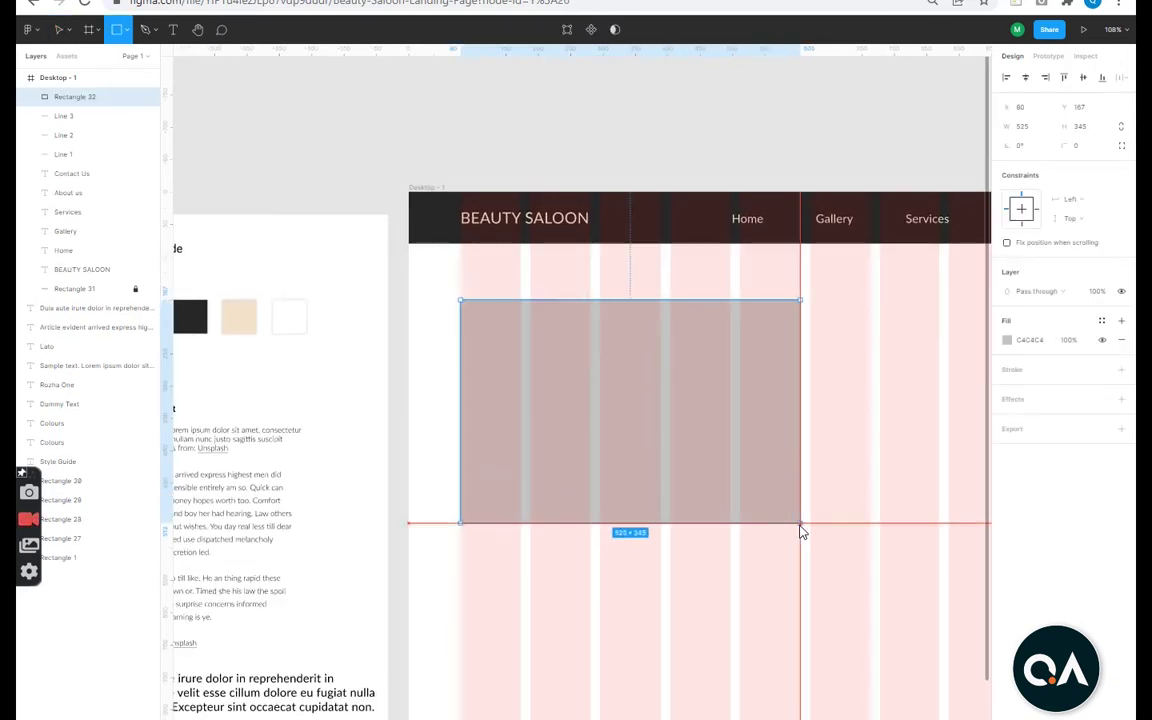
pyautogui.scroll(-3, 608, 520)
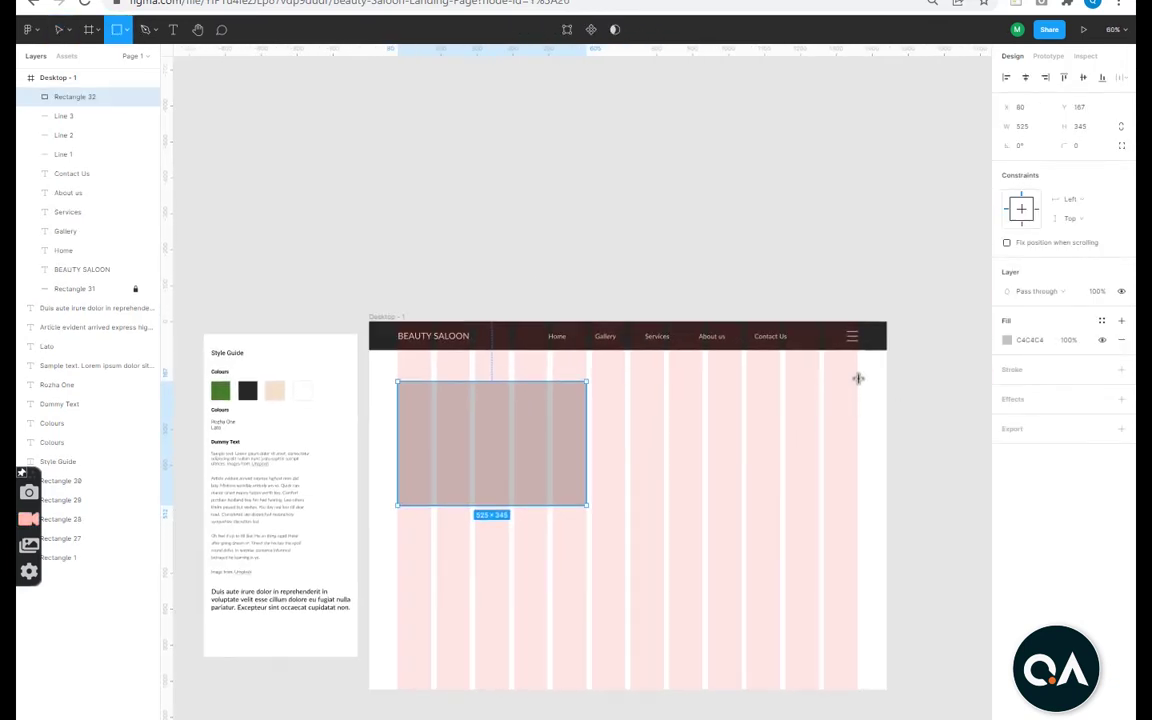
pyautogui.moveTo(858, 378); pyautogui.dragTo(598, 587)
pyautogui.moveTo(538, 485); pyautogui.dragTo(538, 497)
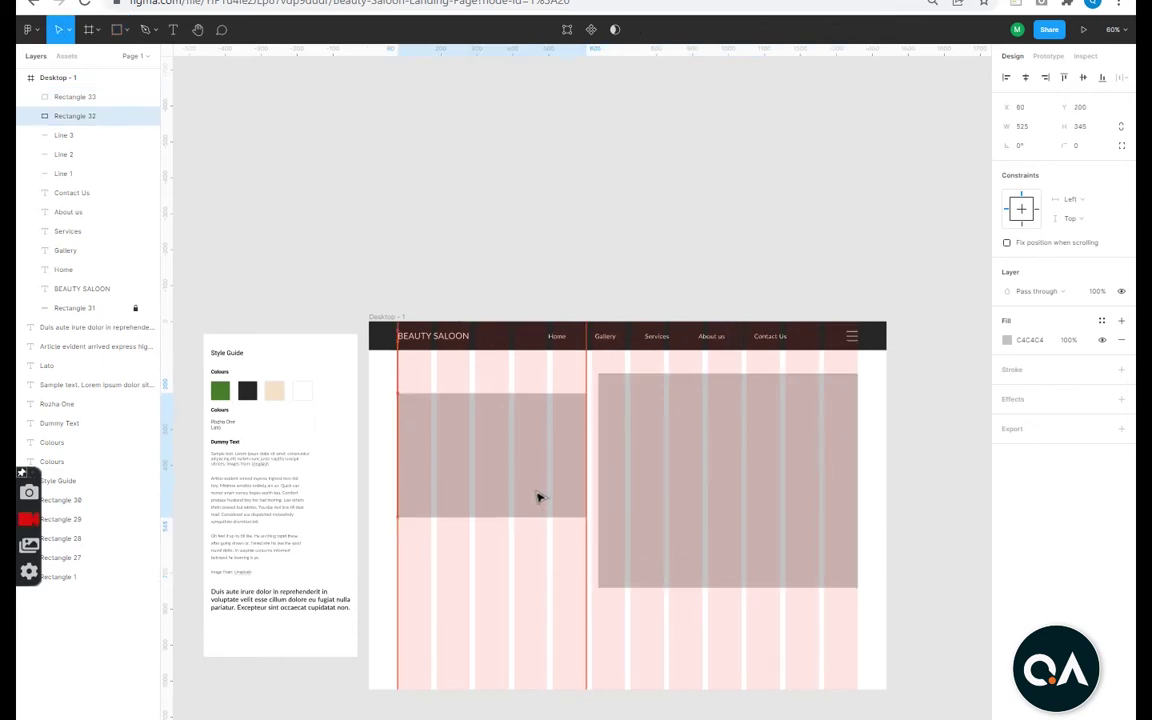
# Drag the portrait photo from Downloads onto the right placeholder.
pyautogui.click(670, 555)
pyautogui.scroll(-3, 670, 555)
pyautogui.hotkey('alt', 'Tab')
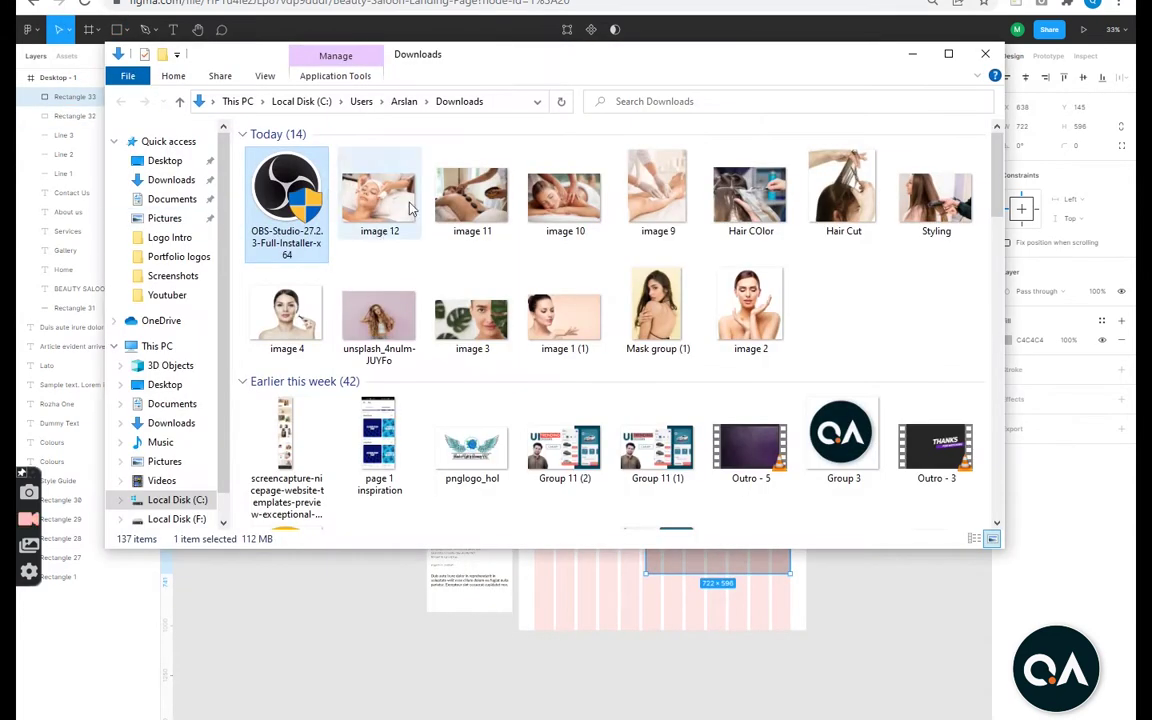
pyautogui.click(820, 195)
pyautogui.moveTo(658, 315)
pyautogui.mouseDown()
pyautogui.moveTo(405, 655)
pyautogui.moveTo(697, 578)
pyautogui.mouseUp()
pyautogui.scroll(3, 697, 578)
# Nudge the portrait photo into position over the right placeholder.
pyautogui.scroll(-5, 822, 470)
pyautogui.click(823, 478)
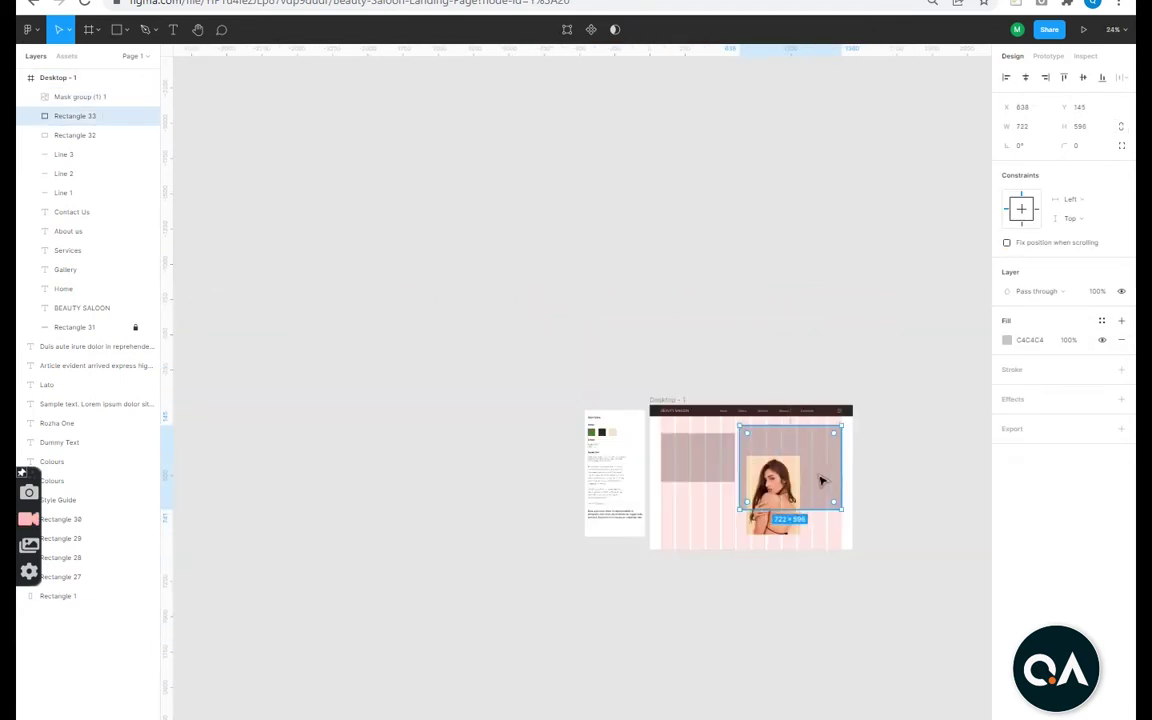
pyautogui.scroll(5, 714, 455)
pyautogui.scroll(-3, 714, 455)
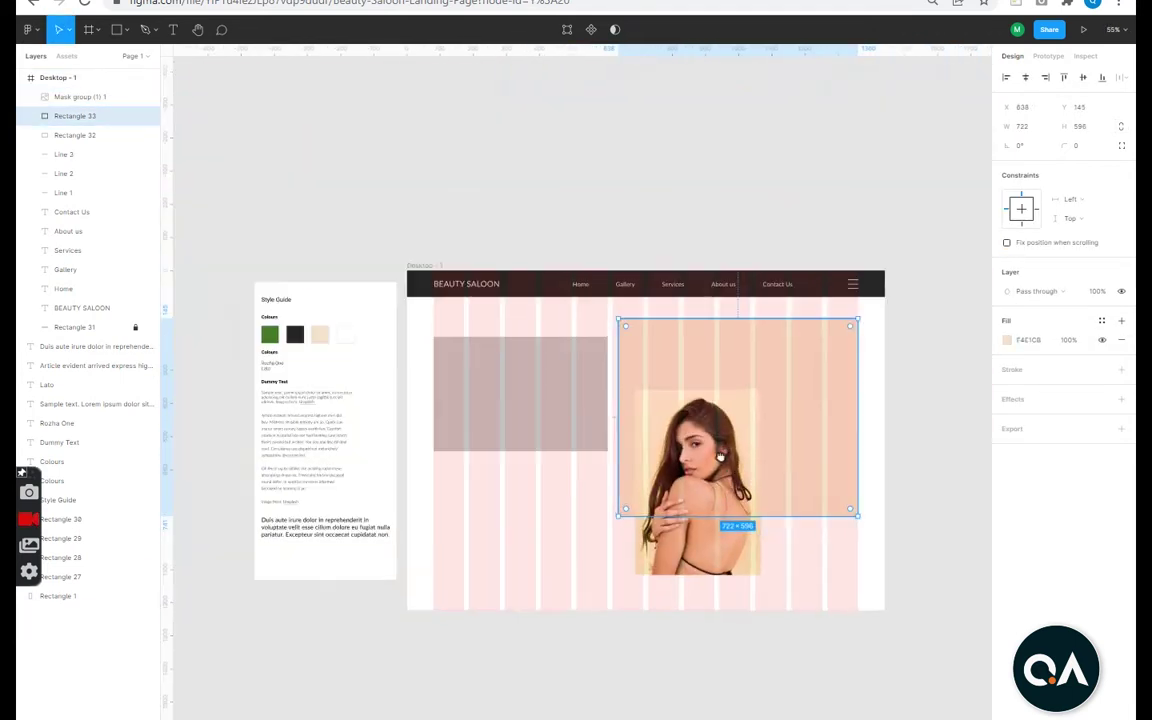
pyautogui.moveTo(700, 567); pyautogui.dragTo(704, 557)
# Bring a second photo from Downloads and fit it over the left placeholder.
pyautogui.scroll(-3, 704, 557)
pyautogui.click(602, 458)
pyautogui.scroll(-2, 571, 465)
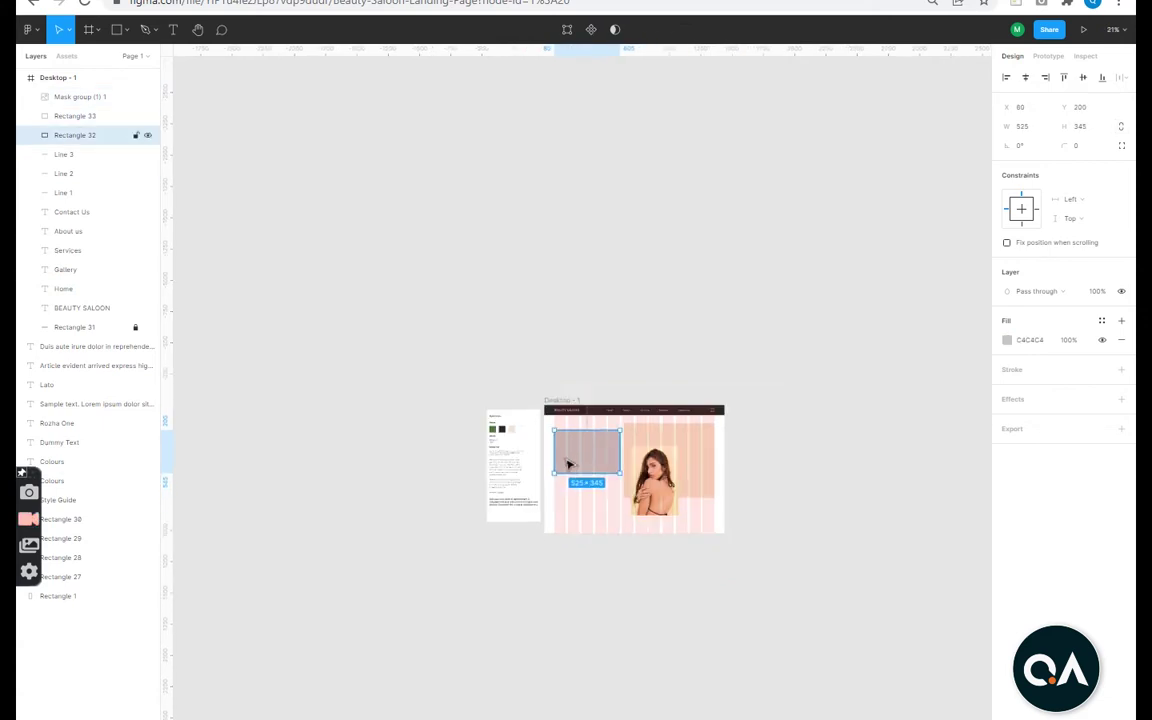
pyautogui.hotkey('alt', 'Tab')
pyautogui.moveTo(564, 310)
pyautogui.mouseDown()
pyautogui.moveTo(546, 675)
pyautogui.moveTo(558, 496)
pyautogui.moveTo(617, 270)
pyautogui.mouseUp()
pyautogui.scroll(3, 558, 496)
pyautogui.scroll(-2, 617, 270)
pyautogui.click(615, 488)
pyautogui.scroll(5, 615, 498)
pyautogui.moveTo(671, 458); pyautogui.dragTo(671, 399)
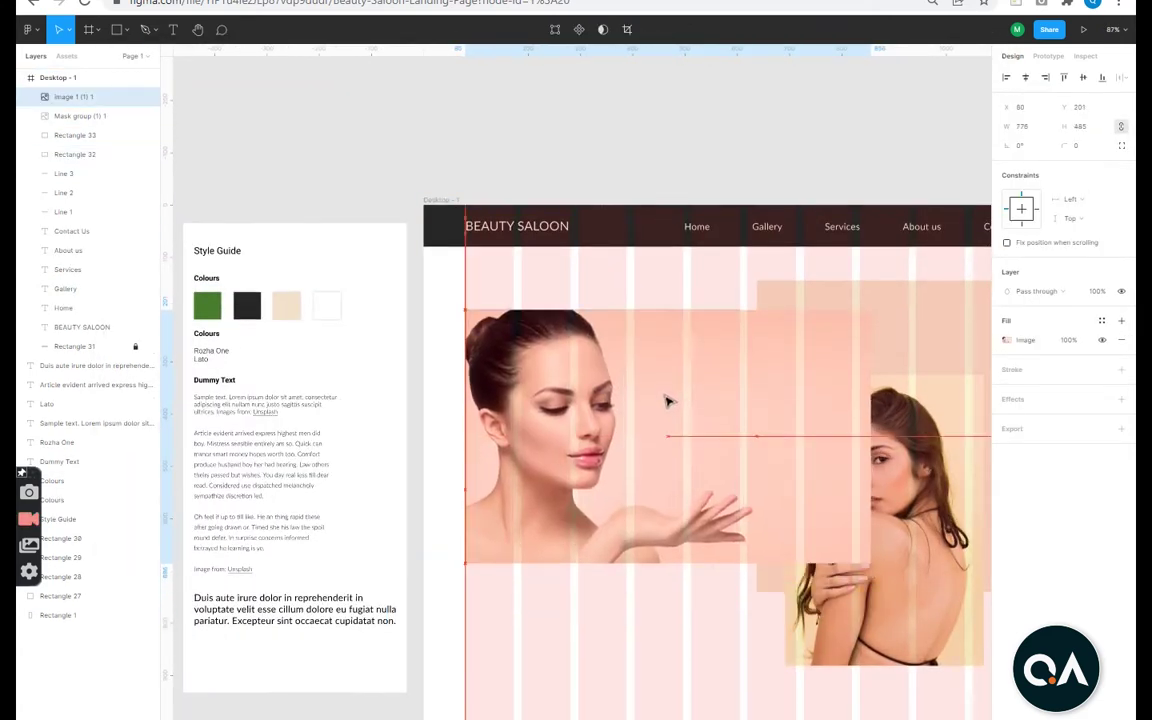
pyautogui.moveTo(985, 617); pyautogui.dragTo(707, 482)
# Check the photos and their peach backdrops by selecting them, then clear the selection.
pyautogui.scroll(3, 658, 524)
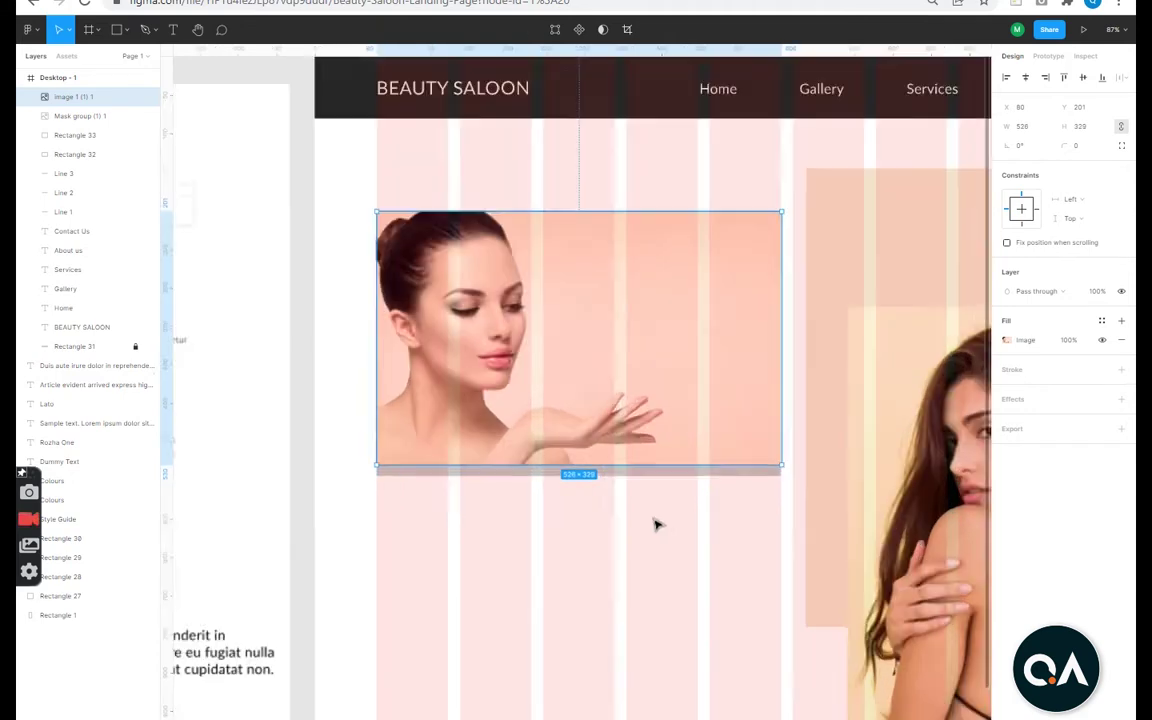
pyautogui.click(657, 470)
pyautogui.scroll(-5, 662, 466)
pyautogui.scroll(3, 651, 532)
pyautogui.moveTo(600, 558); pyautogui.dragTo(570, 490)
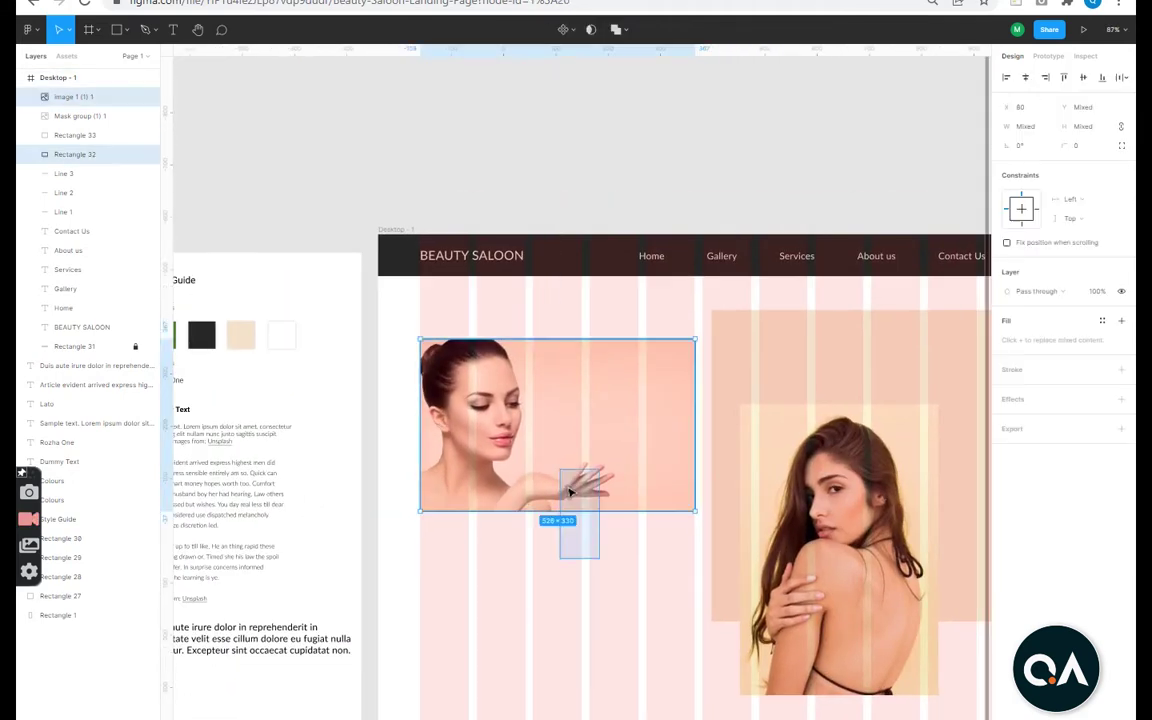
pyautogui.scroll(-3, 615, 541)
pyautogui.click(590, 570)
pyautogui.scroll(3, 590, 570)
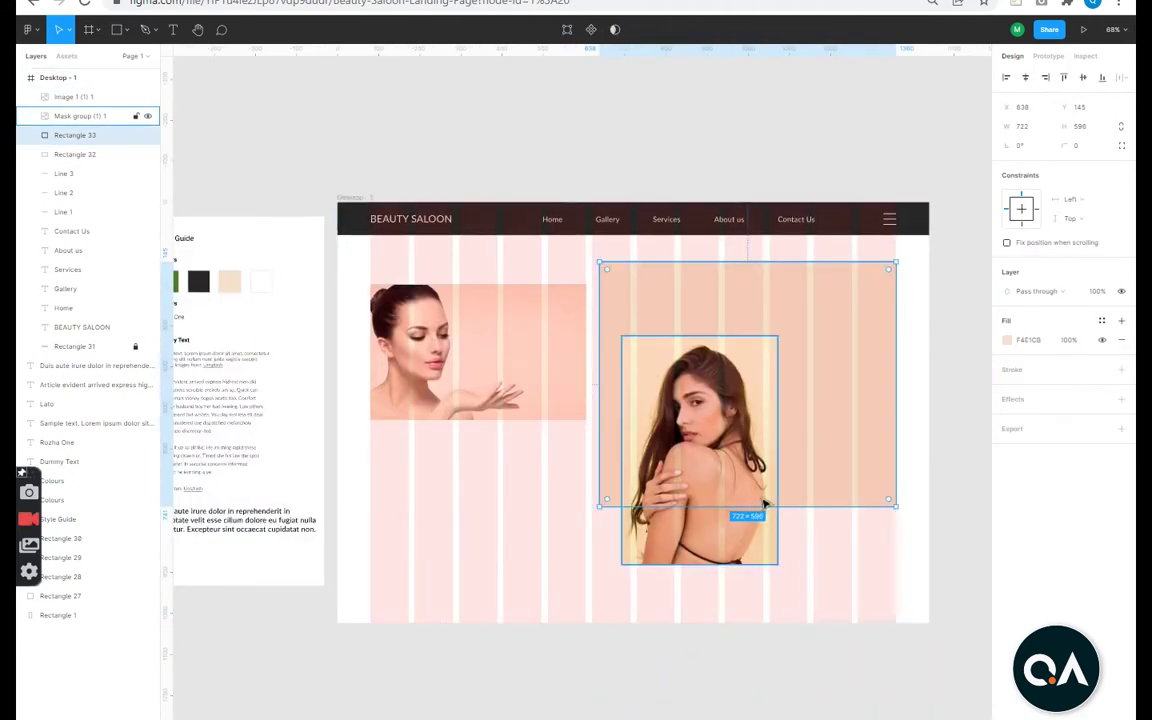
pyautogui.click(760, 530)
pyautogui.scroll(-3, 792, 497)
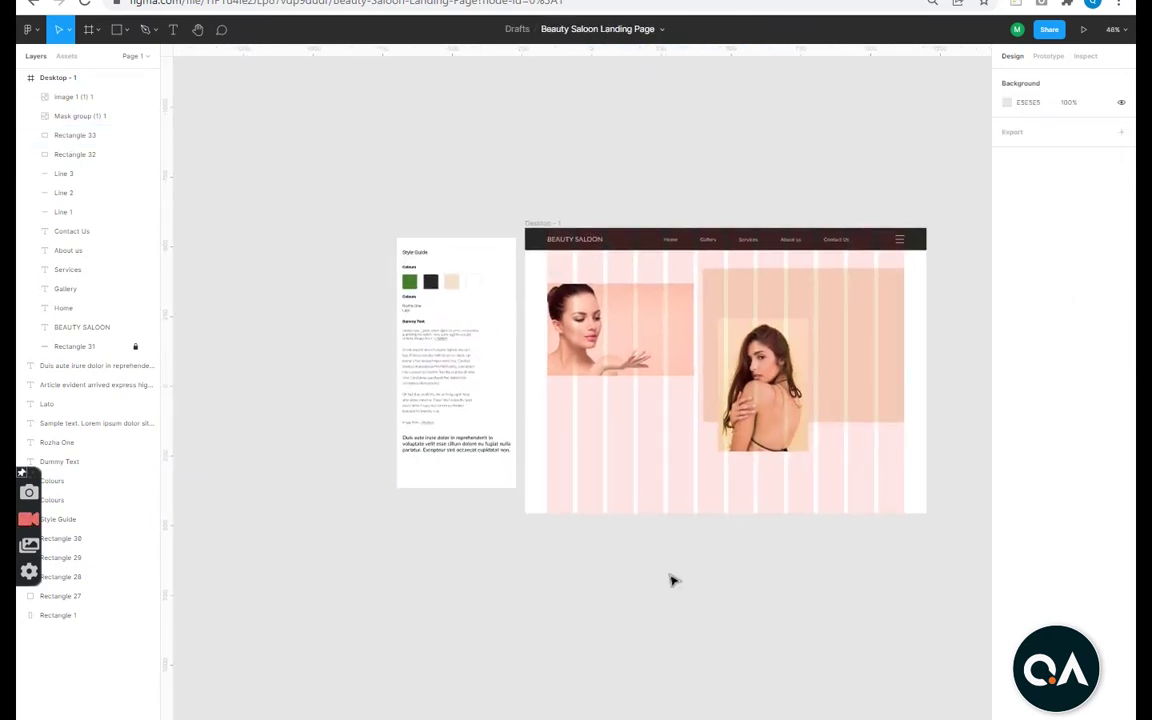
pyautogui.scroll(3, 588, 425)
pyautogui.scroll(2, 588, 425)
# Copy the BEAUTY SALOON title below the left photo, retype it YOUR GIFT CERTIFICATE, fill 000000.
pyautogui.moveTo(578, 239); pyautogui.dragTo(578, 506)
pyautogui.scroll(3, 578, 506)
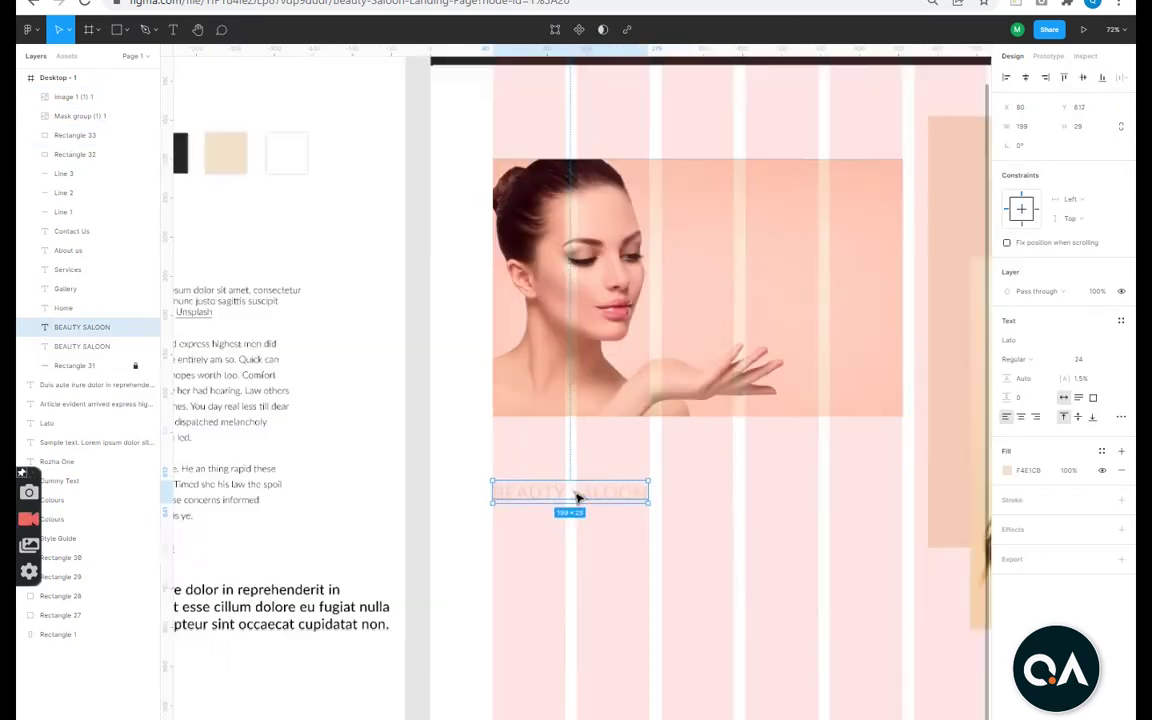
pyautogui.doubleClick(600, 484)
pyautogui.write('YOUR GIFT CERTIFICATE')
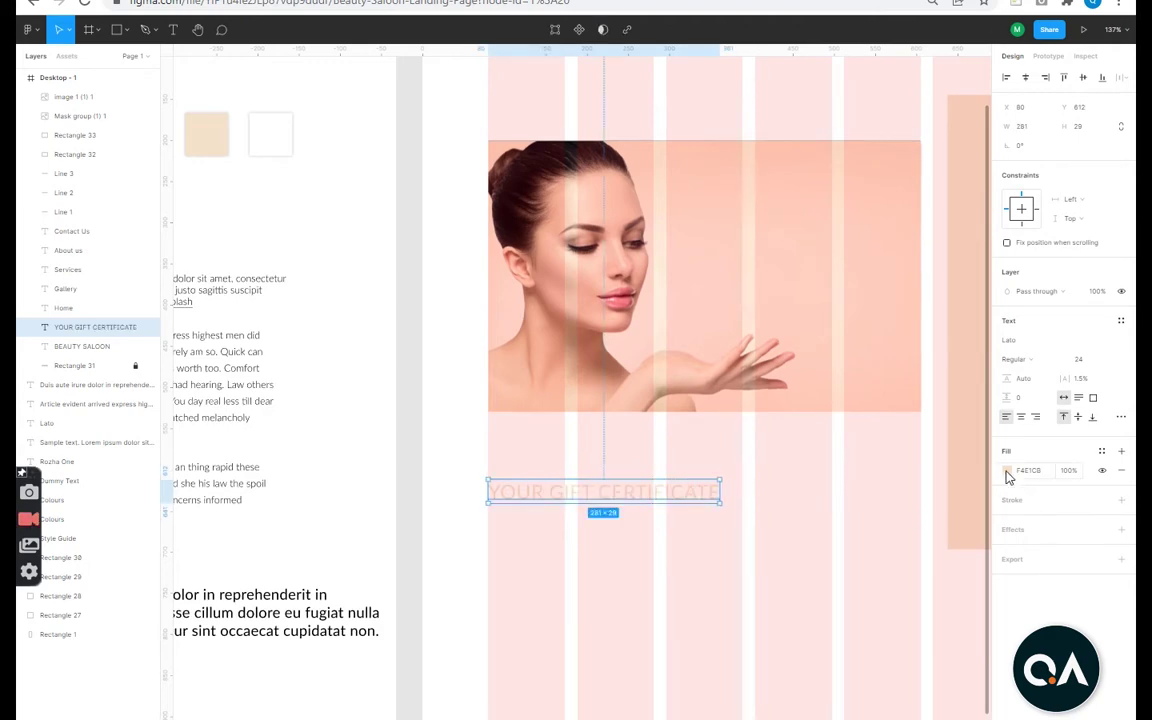
pyautogui.click(1007, 477)
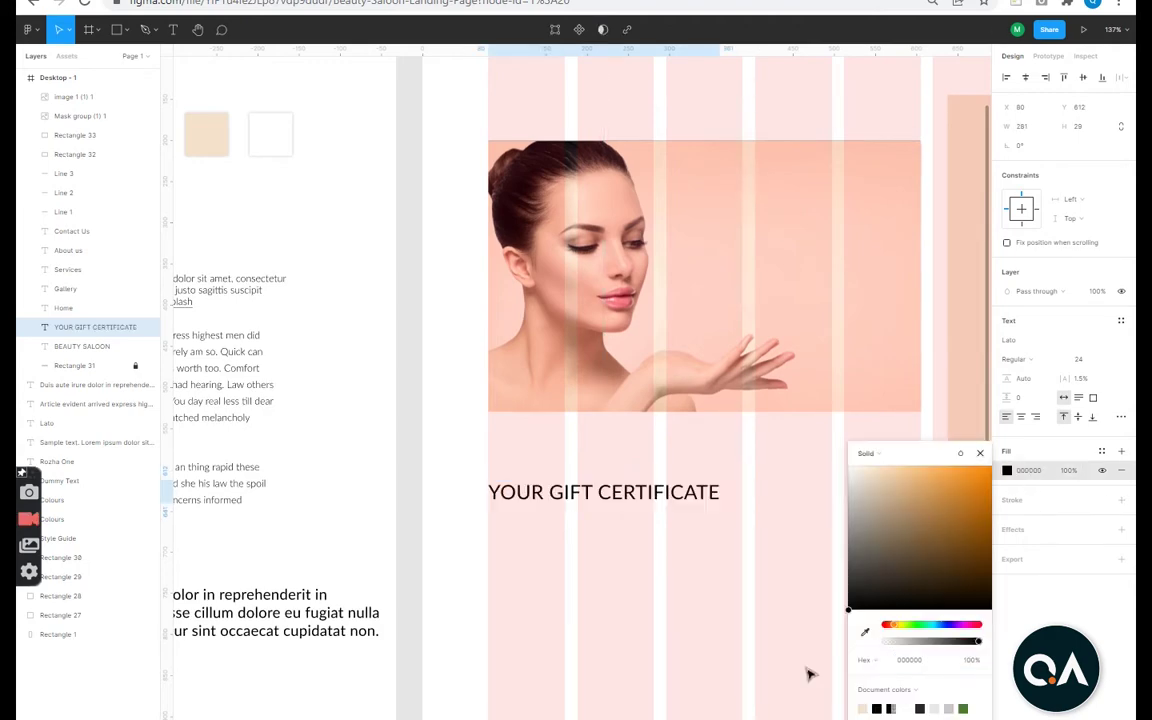
pyautogui.scroll(-3, 581, 607)
pyautogui.scroll(2, 702, 465)
pyautogui.click(680, 515)
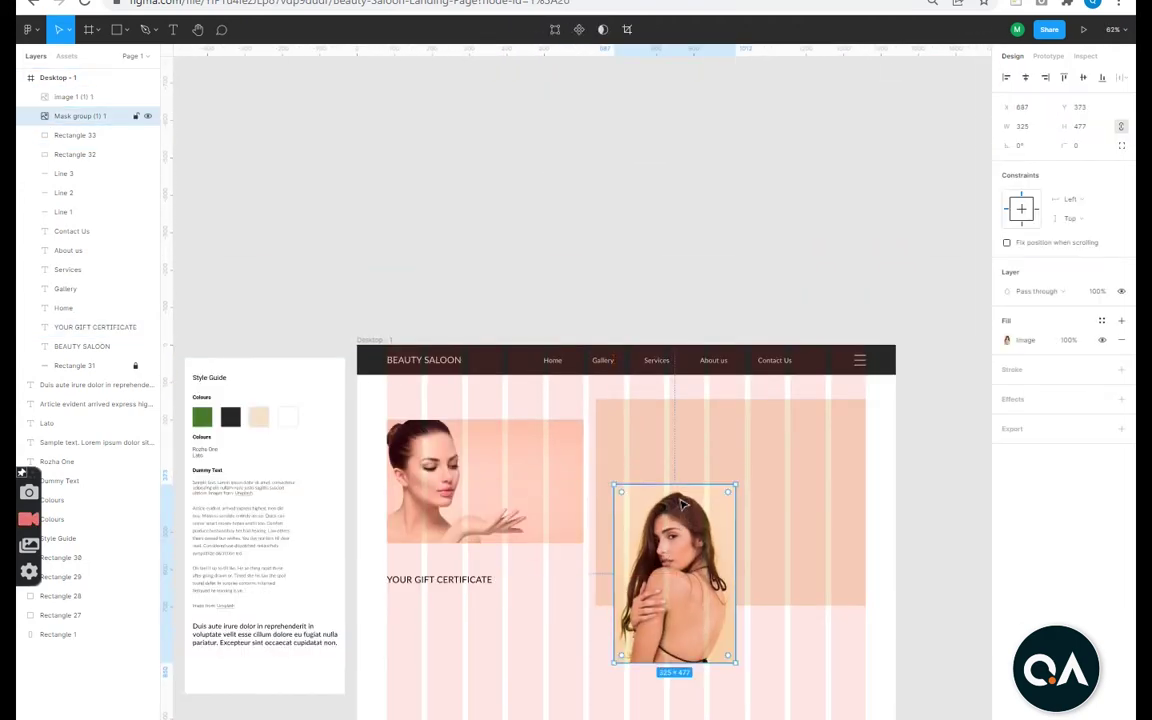
pyautogui.scroll(3, 675, 500)
# Add a 'Healty & Beauty' text line in the right peach block and duplicate it as 'Beauty Saloon'.
pyautogui.press('t')
pyautogui.click(616, 391)
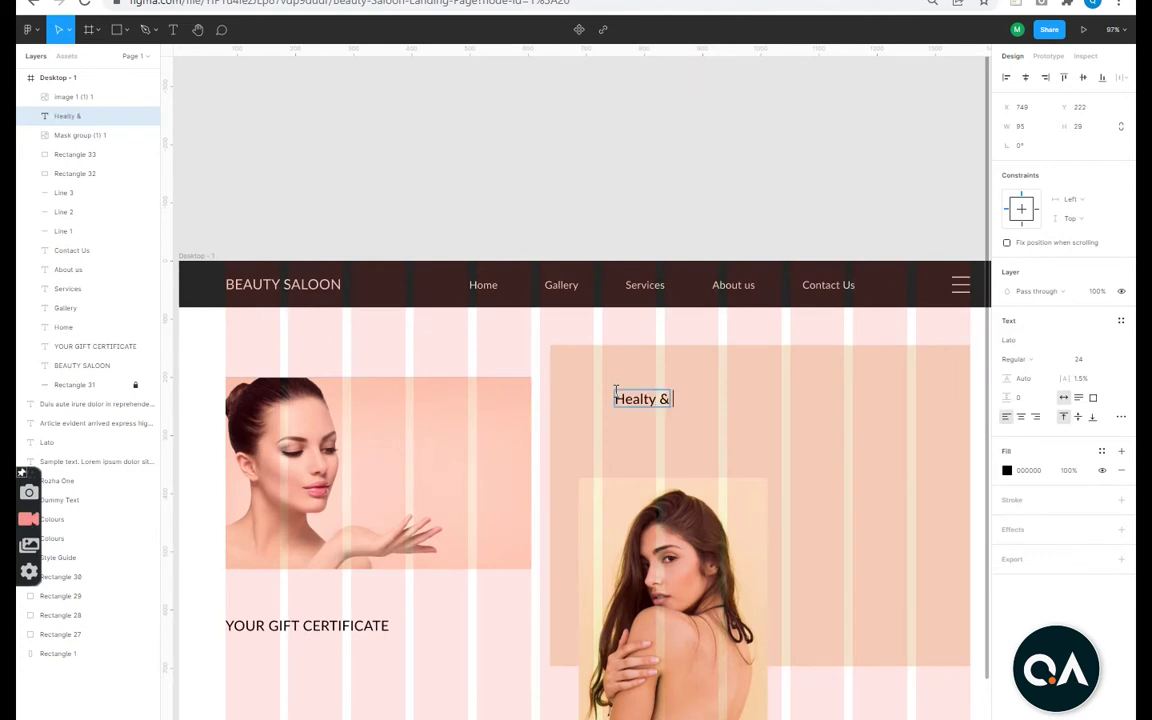
pyautogui.moveTo(603, 402); pyautogui.dragTo(606, 428)
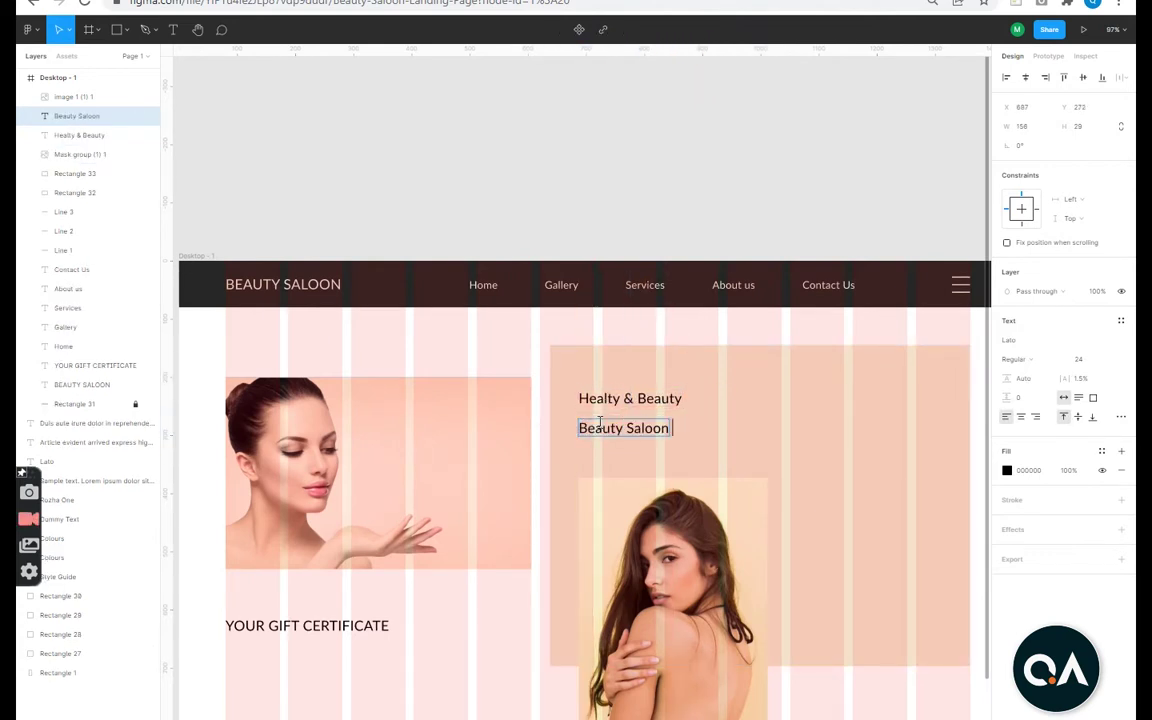
pyautogui.press('Escape')
pyautogui.hscroll(-5, 600, 421)
pyautogui.scroll(-5, 933, 455)
pyautogui.scroll(5, 933, 455)
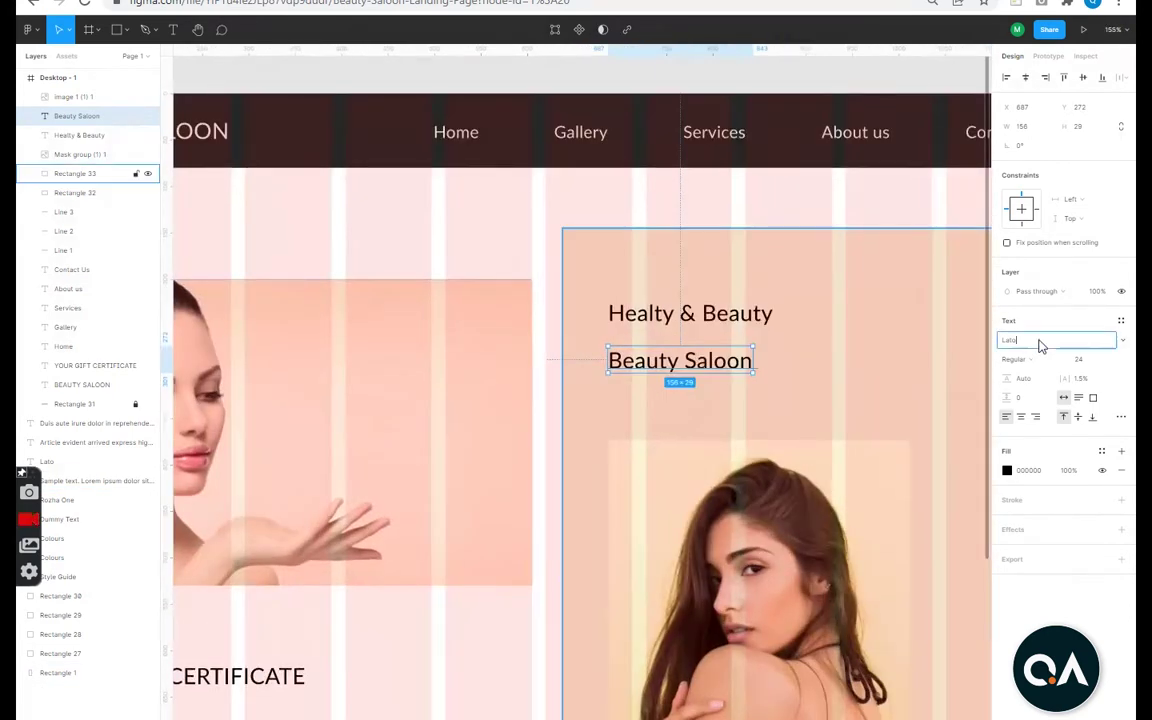
pyautogui.click(1042, 341)
pyautogui.write('Rozha One')
# Set Beauty Saloon to Rozha One size 40 and Healty & Beauty to size 30.
pyautogui.press('Return')
pyautogui.write('40')
pyautogui.press('Return')
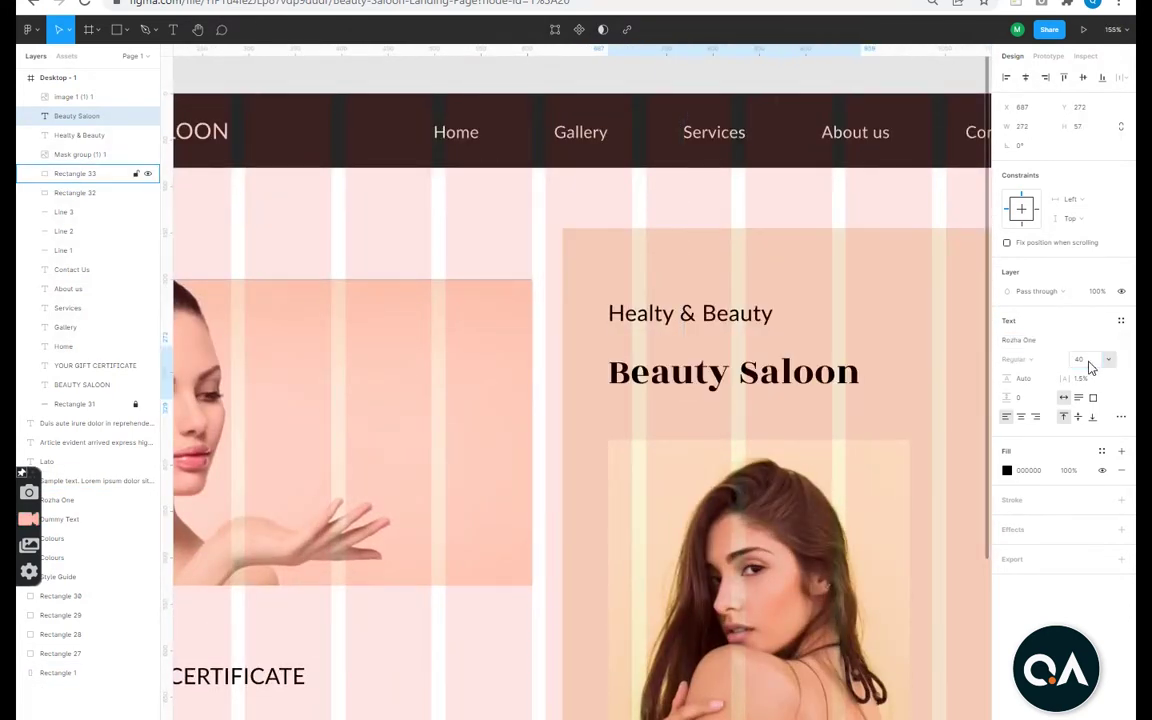
pyautogui.keyDown('ctrl'); pyautogui.scroll(3, 818, 411); pyautogui.keyUp('ctrl')
pyautogui.press('Return')
pyautogui.click(700, 283)
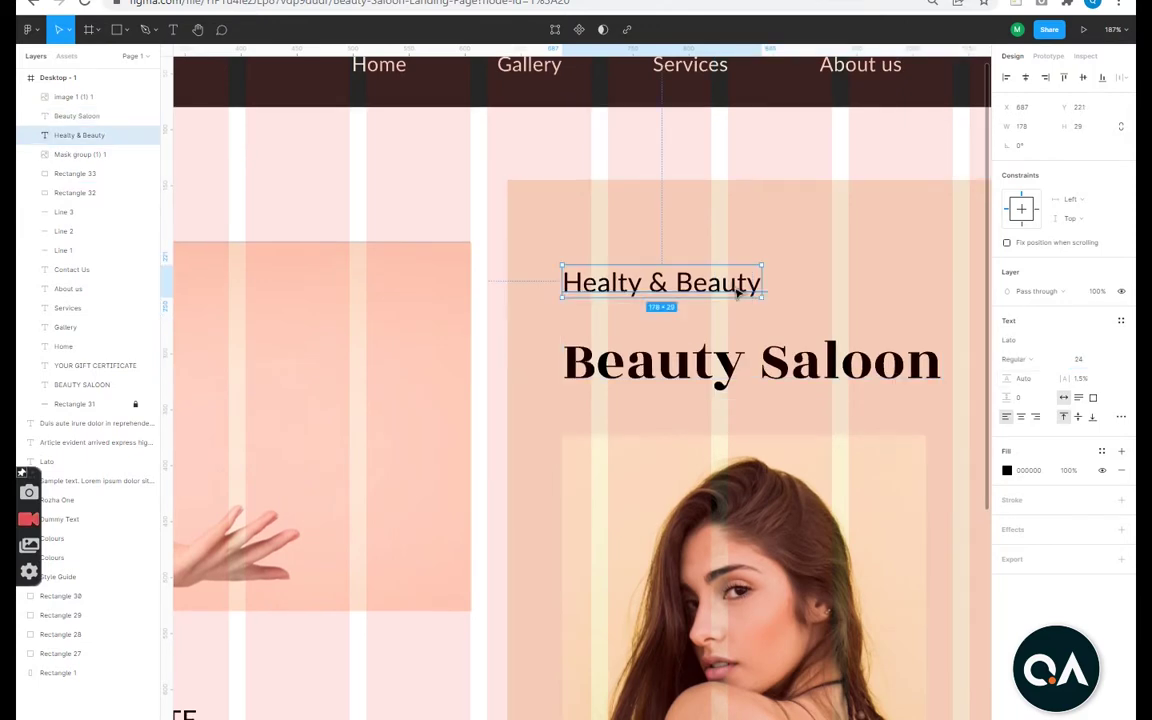
pyautogui.click(1085, 359)
pyautogui.write('30')
pyautogui.press('Return')
# Move Beauty Saloon up just under Healty & Beauty and zoom out to review the page.
pyautogui.moveTo(787, 371); pyautogui.dragTo(787, 343)
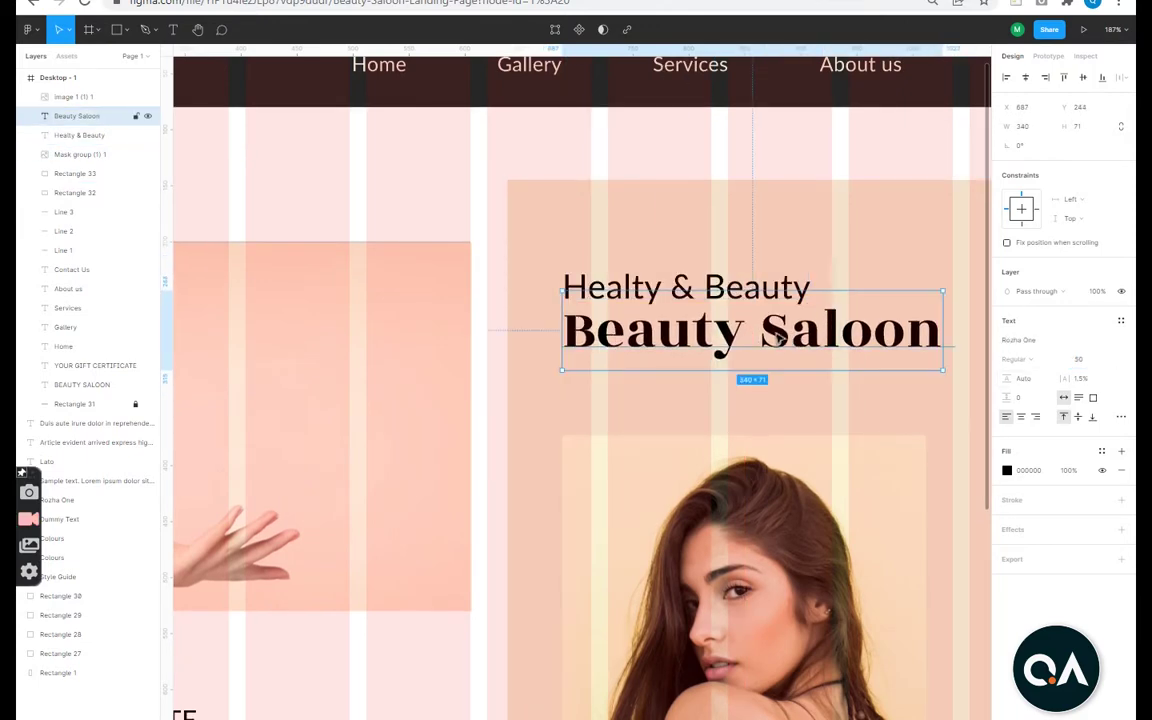
pyautogui.keyDown('shift'); pyautogui.click(656, 283); pyautogui.keyUp('shift')
pyautogui.hotkey('shift', '1')
pyautogui.click(851, 434)
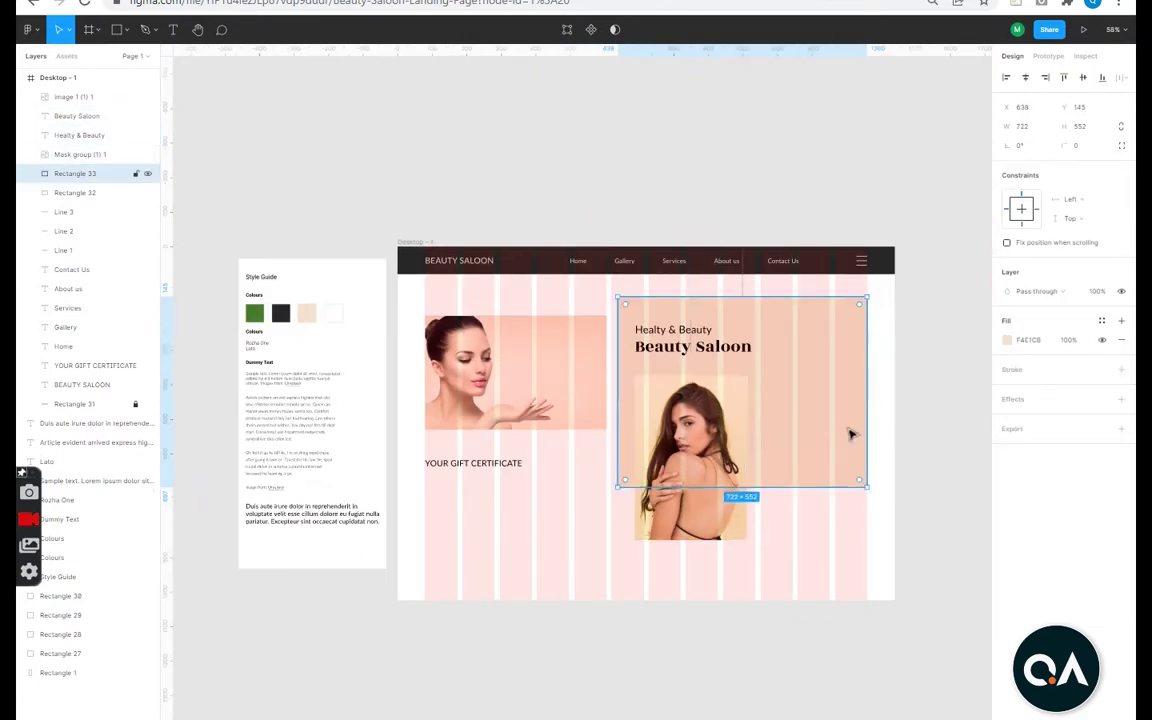
pyautogui.keyDown('ctrl'); pyautogui.scroll(-1, 845, 430); pyautogui.keyUp('ctrl')
pyautogui.press('Escape')
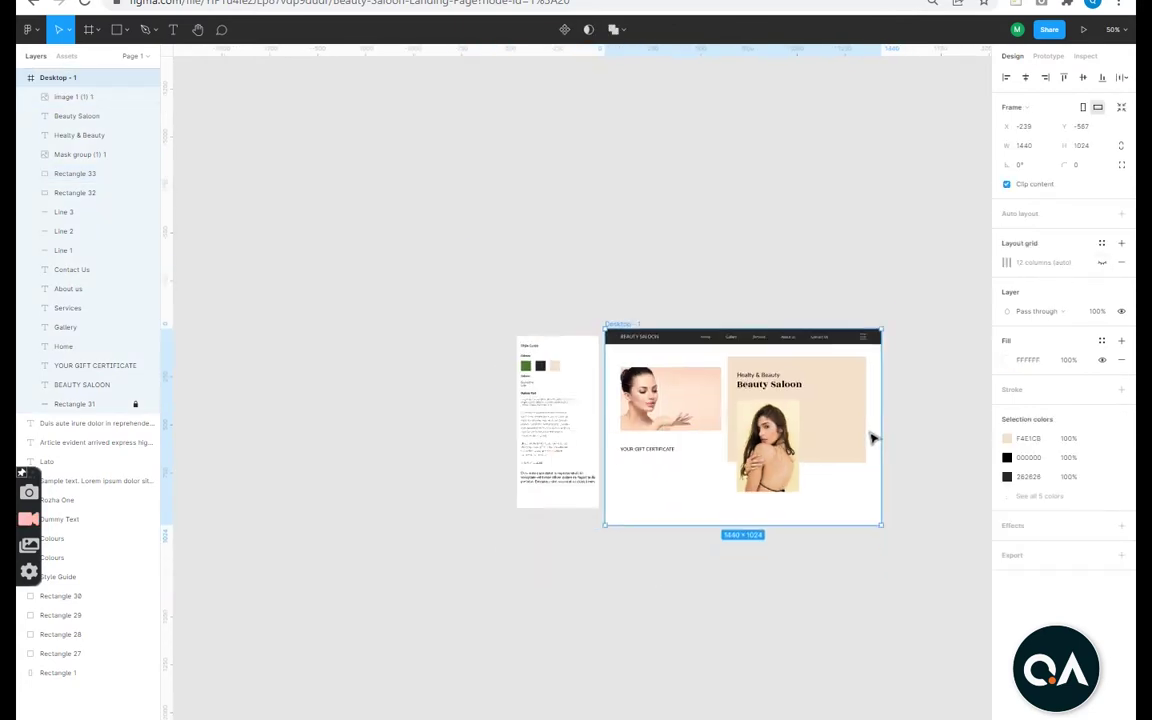
pyautogui.keyDown('ctrl'); pyautogui.scroll(5, 690, 495); pyautogui.keyUp('ctrl')
# Change the Healty & Beauty line to the Light font weight.
pyautogui.click(688, 494)
pyautogui.keyDown('ctrl'); pyautogui.scroll(-2, 688, 494); pyautogui.keyUp('ctrl')
pyautogui.click(1034, 378)
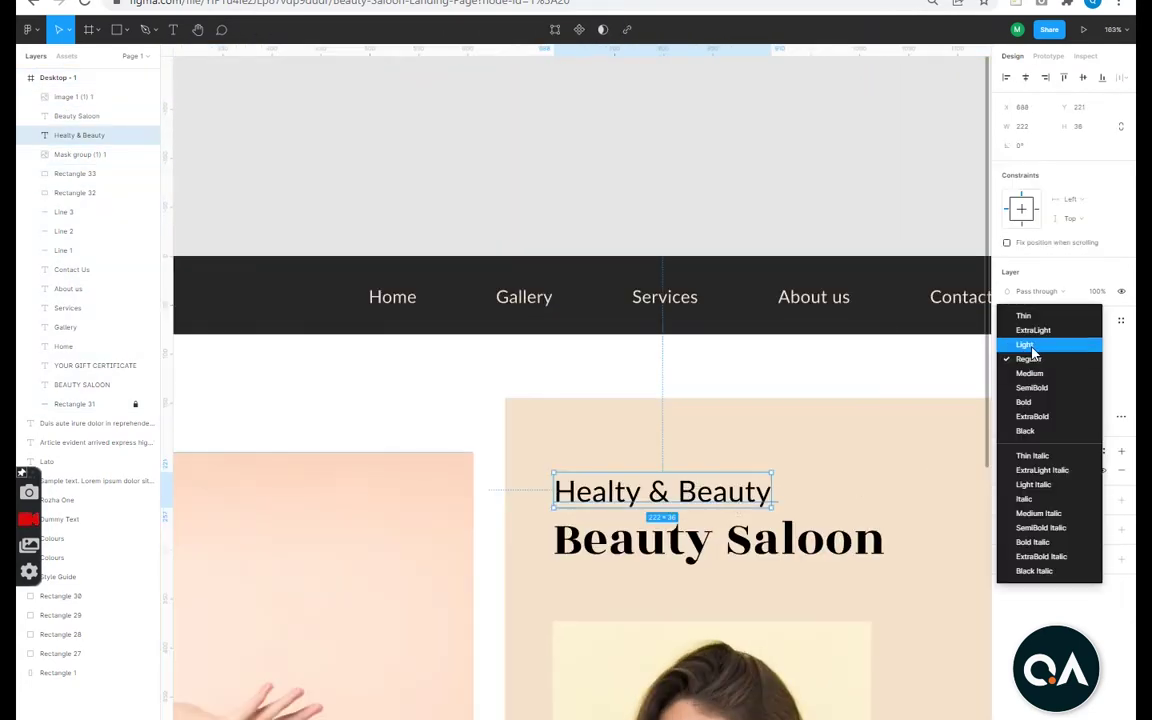
pyautogui.click(1030, 342)
pyautogui.scroll(-3, 800, 550)
pyautogui.keyDown('shift'); pyautogui.click(733, 390); pyautogui.keyUp('shift')
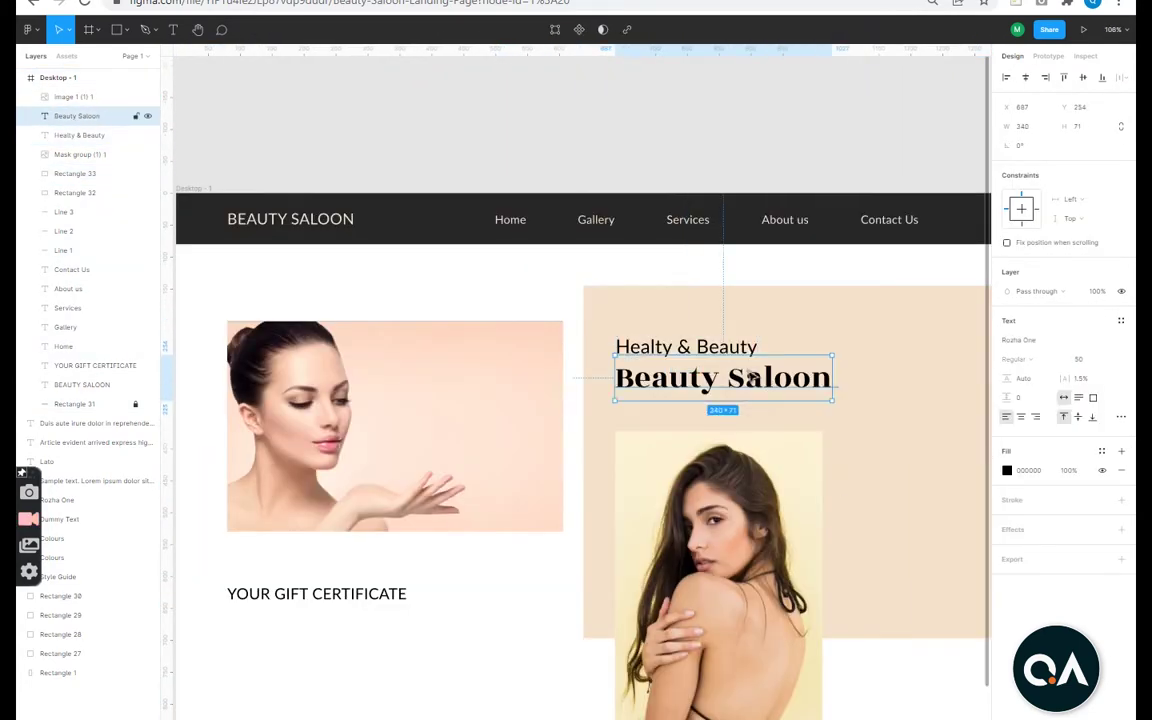
pyautogui.keyDown('ctrl'); pyautogui.scroll(2, 576, 501); pyautogui.keyUp('ctrl')
# Copy the style guide's sample paragraph into a new text box under YOUR GIFT CERTIFICATE.
pyautogui.moveTo(576, 501); pyautogui.dragTo(690, 510)
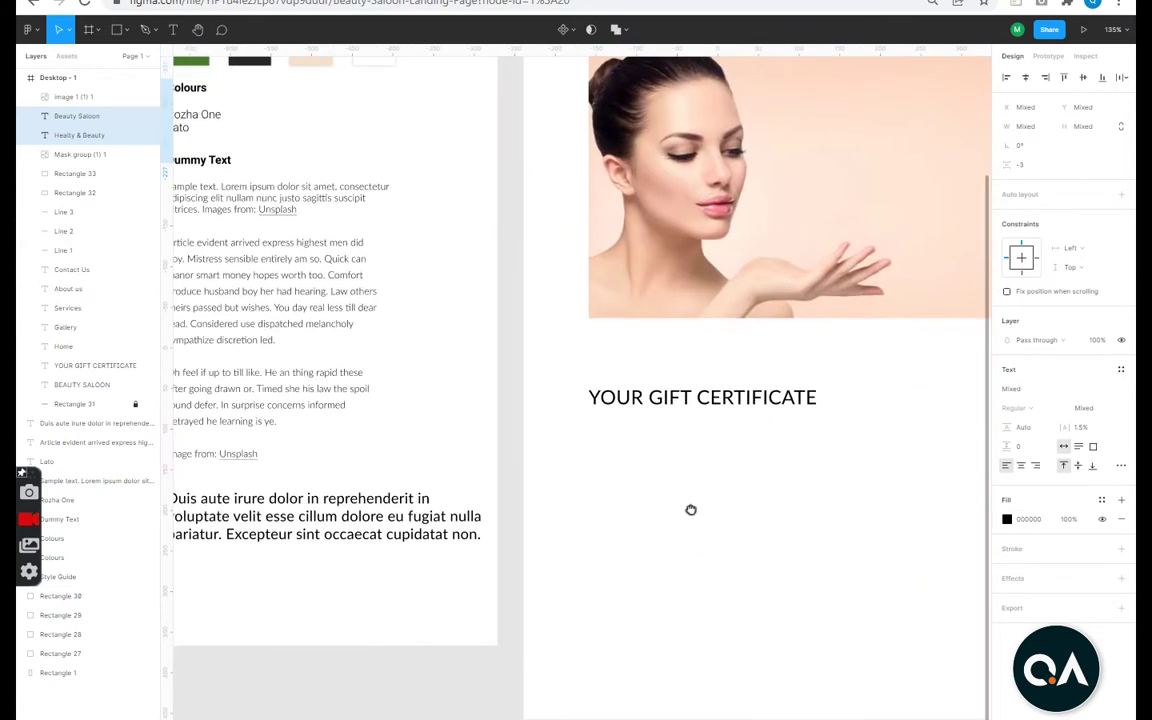
pyautogui.moveTo(589, 424); pyautogui.dragTo(843, 502)
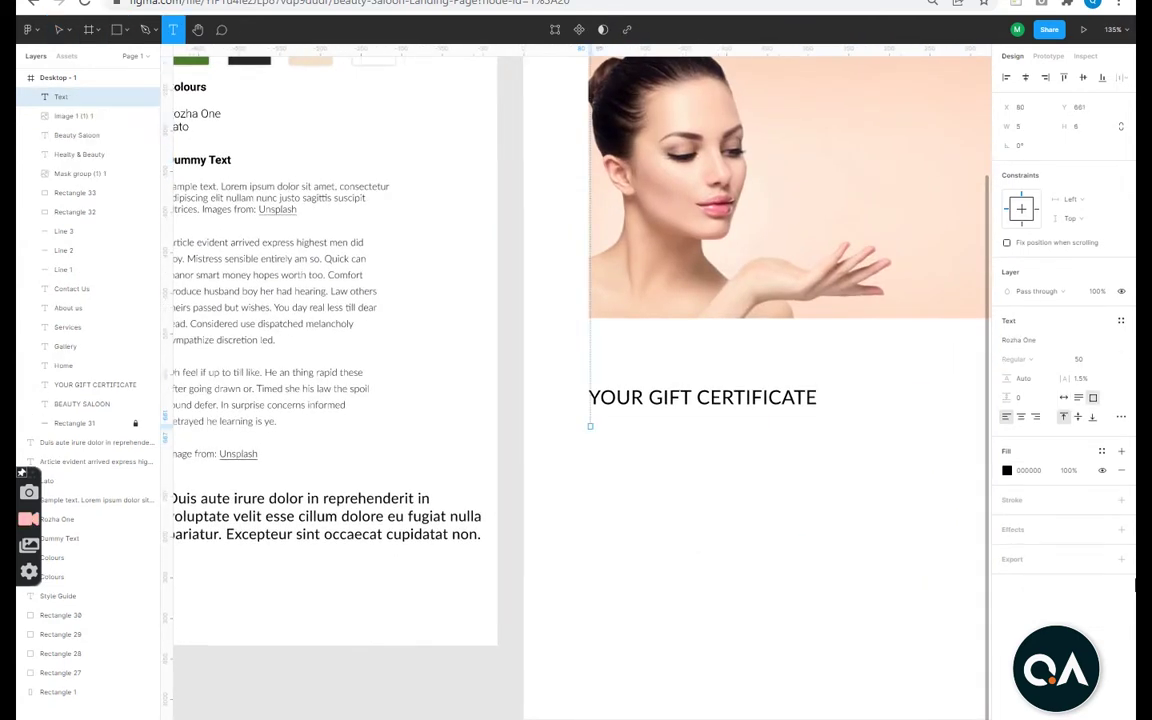
pyautogui.keyDown('ctrl'); pyautogui.scroll(-3, 895, 533); pyautogui.keyUp('ctrl')
pyautogui.keyDown('ctrl'); pyautogui.scroll(-2, 845, 519); pyautogui.keyUp('ctrl')
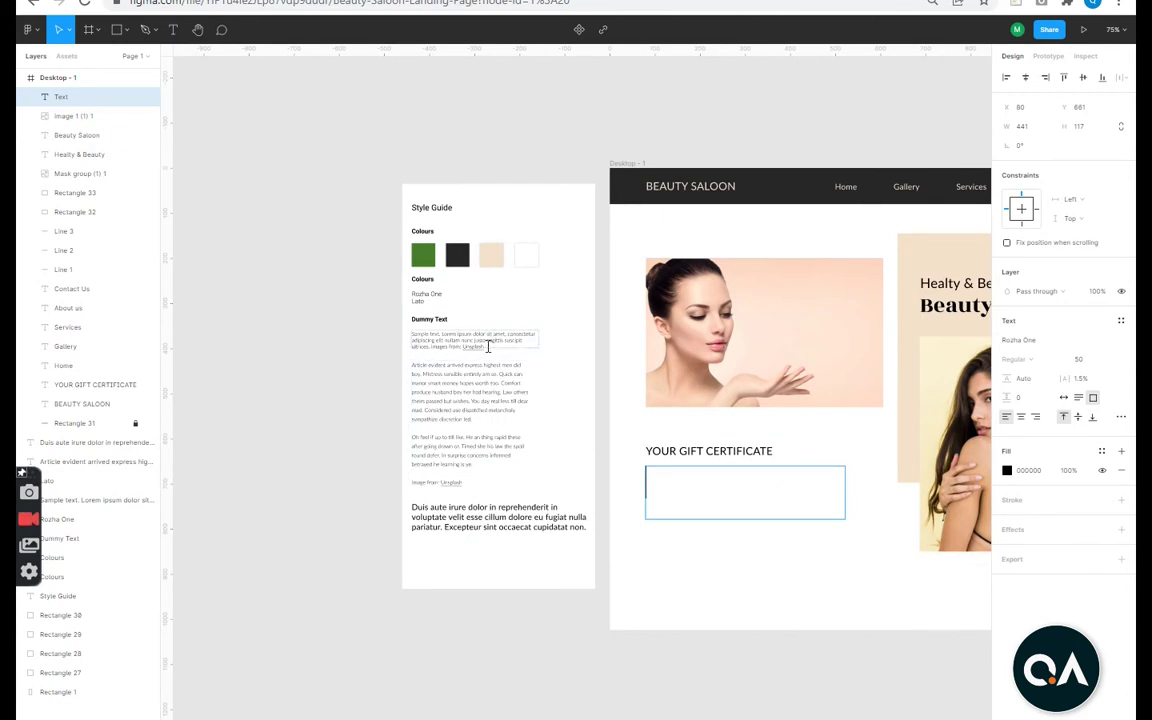
pyautogui.doubleClick(414, 340)
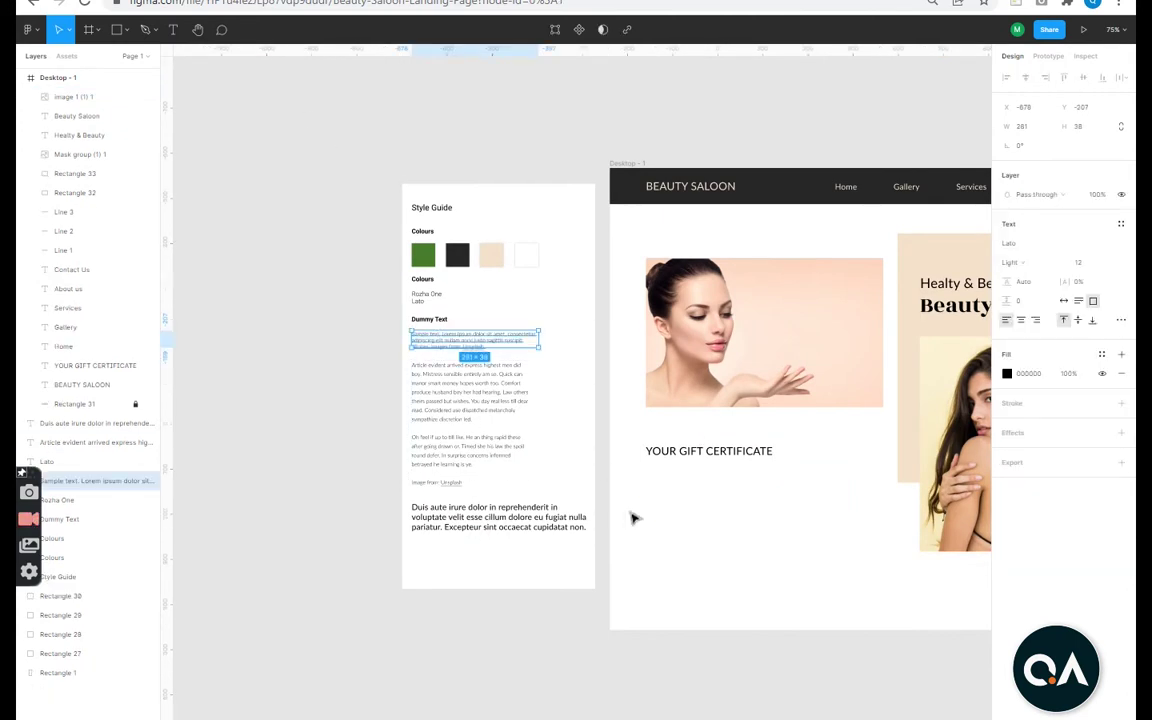
pyautogui.press('t')
pyautogui.moveTo(648, 468); pyautogui.dragTo(825, 512)
pyautogui.hotkey('ctrl', 'v')
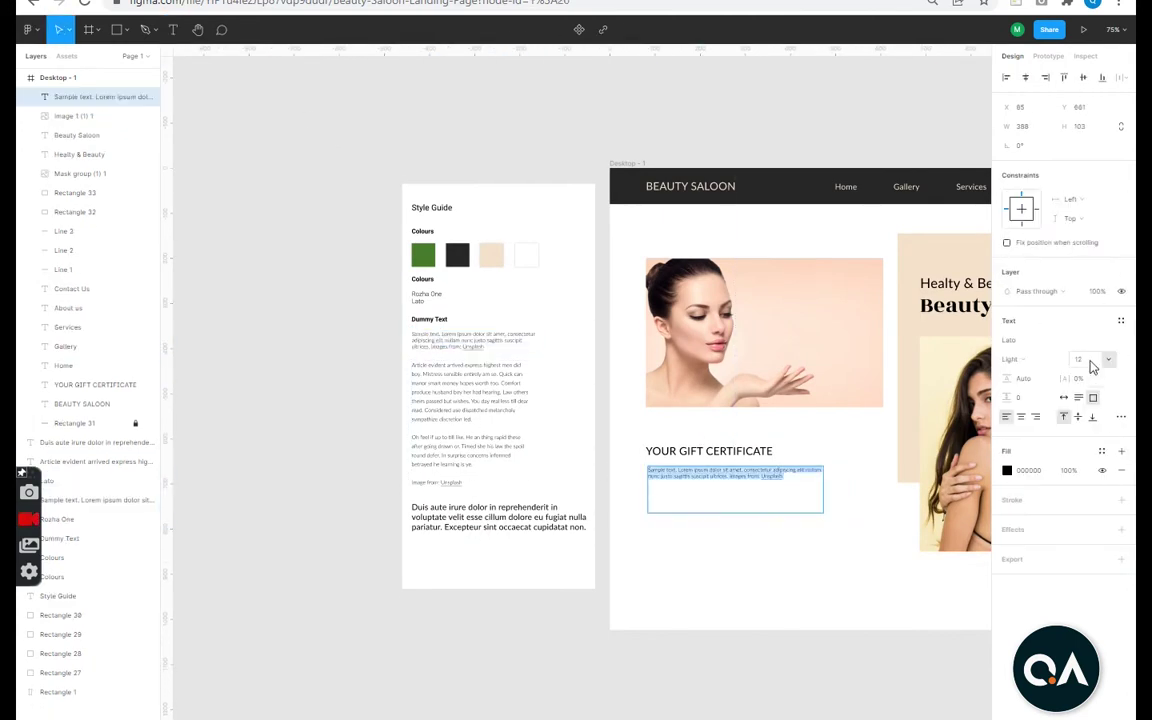
# Give the pasted sample paragraph 5% letter spacing.
pyautogui.keyDown('ctrl'); pyautogui.scroll(5, 777, 609); pyautogui.keyUp('ctrl')
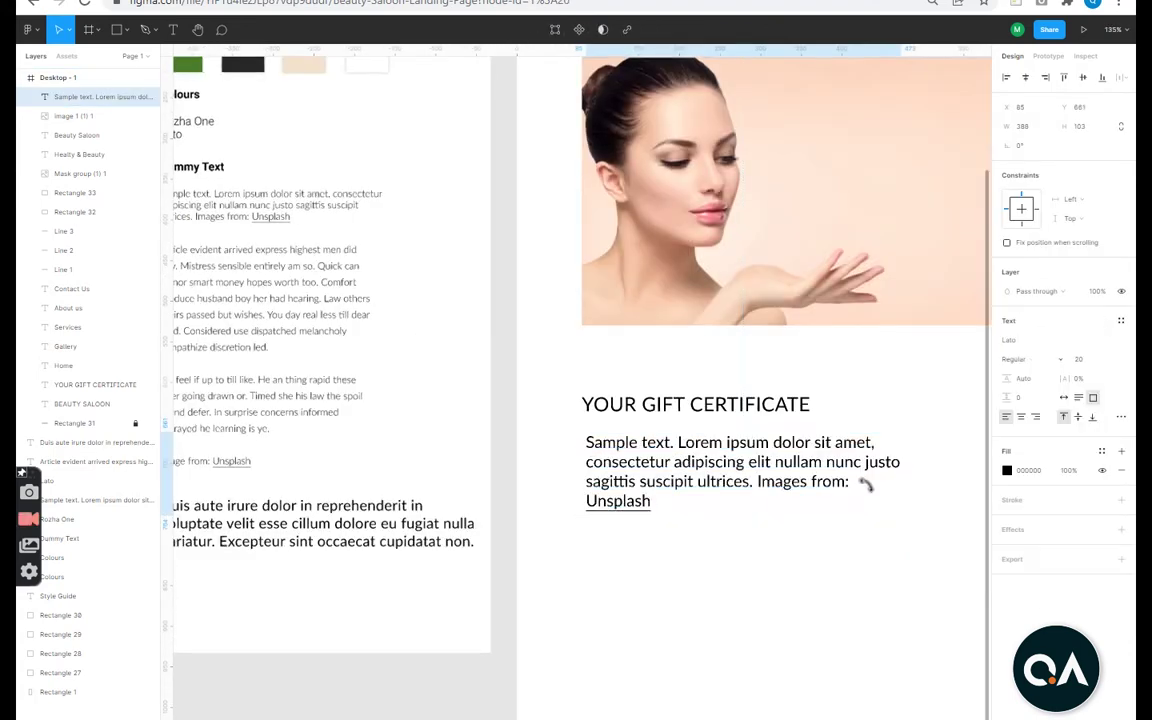
pyautogui.click(779, 609)
pyautogui.keyDown('ctrl'); pyautogui.scroll(1, 779, 609); pyautogui.keyUp('ctrl')
pyautogui.click(750, 541)
pyautogui.write('5')
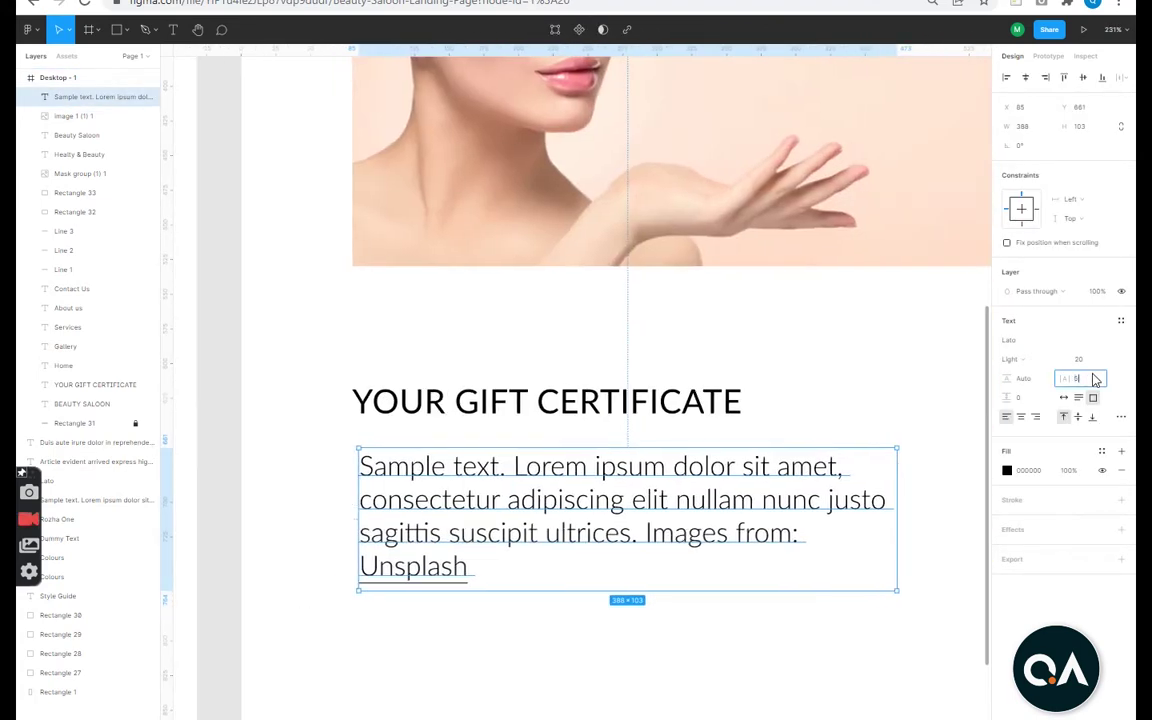
pyautogui.press('Return')
# Break the paragraph so 'Images from: Unsplash' sits on its own line.
pyautogui.doubleClick(757, 546)
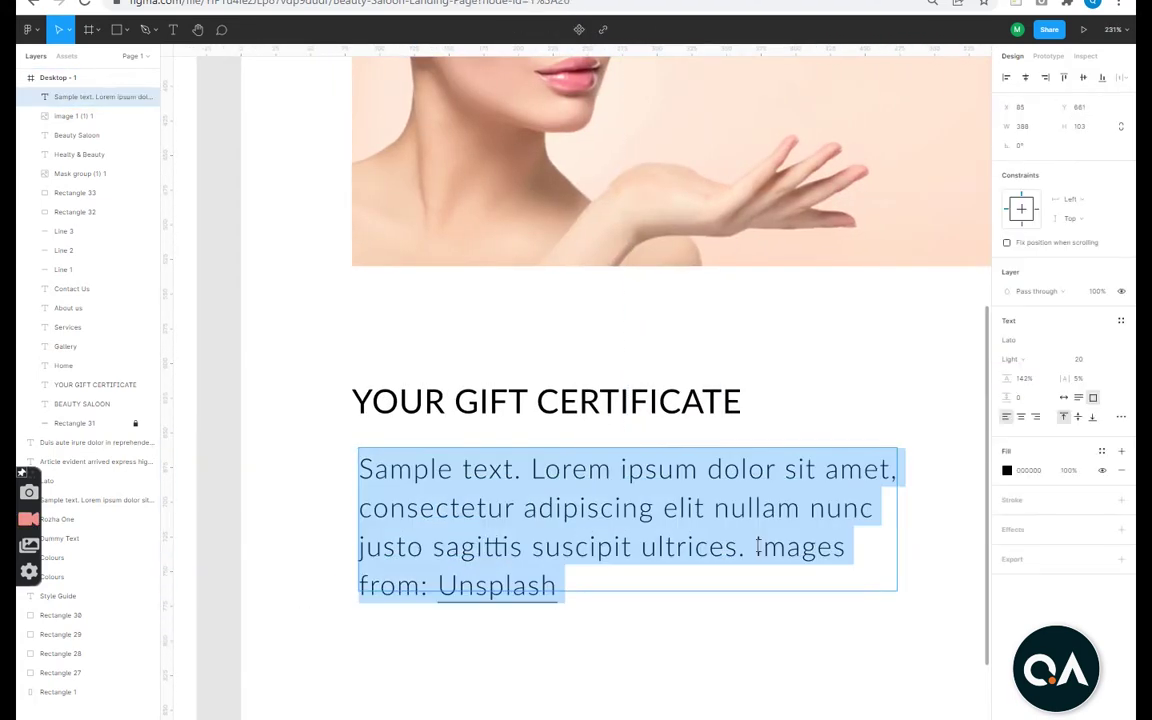
pyautogui.press('End')
pyautogui.press('Return')
pyautogui.press('Escape')
pyautogui.scroll(-5, 774, 663)
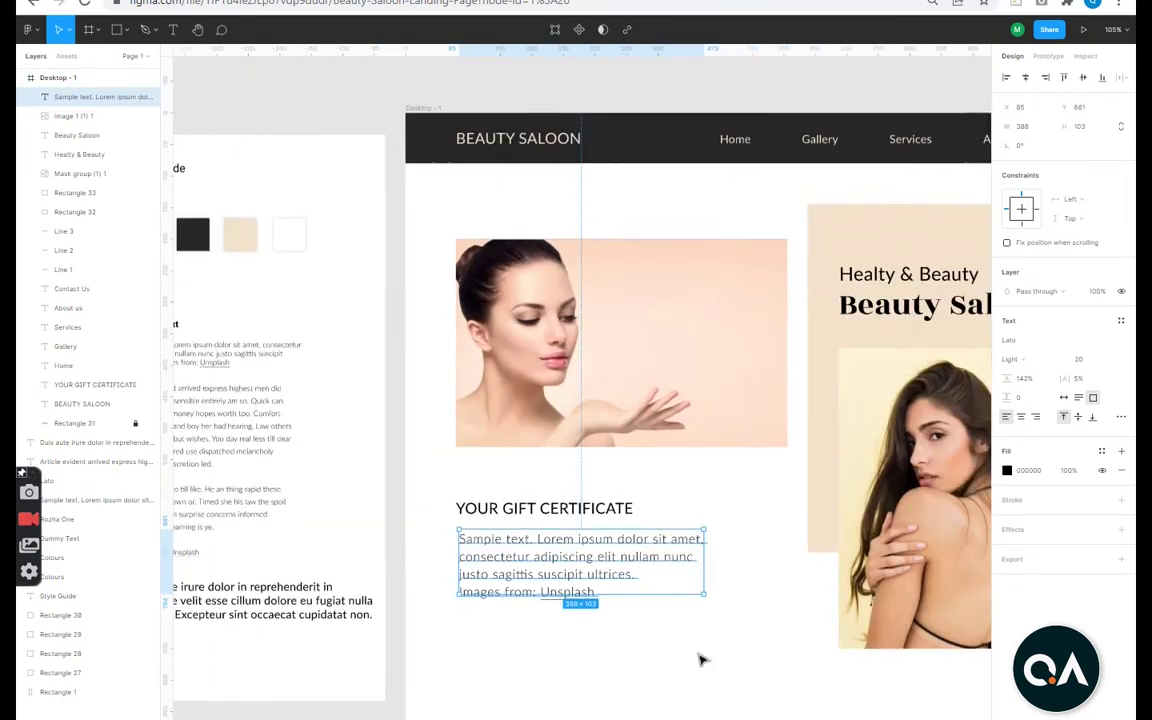
pyautogui.press('Escape')
pyautogui.scroll(-3, 740, 661)
pyautogui.click(607, 561)
# Extend the desktop frame downward and draw a black button rectangle under the sample paragraph.
pyautogui.moveTo(607, 561); pyautogui.dragTo(663, 586)
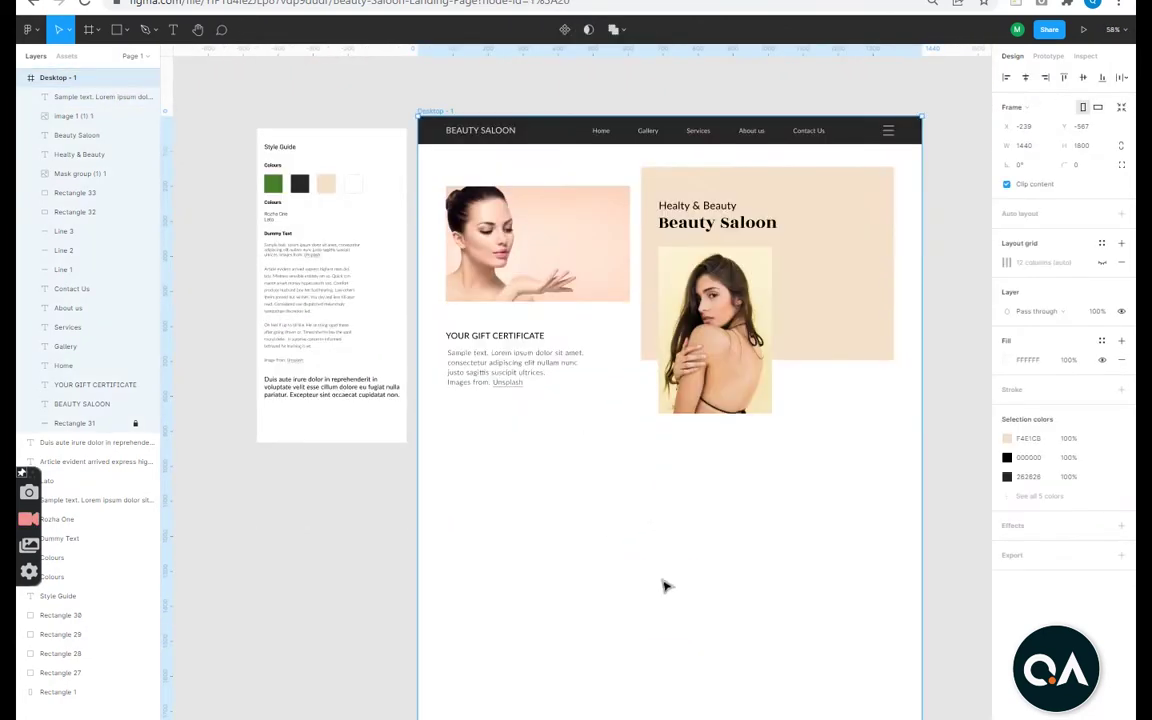
pyautogui.press('Escape')
pyautogui.scroll(5, 648, 557)
pyautogui.moveTo(595, 431); pyautogui.dragTo(817, 493)
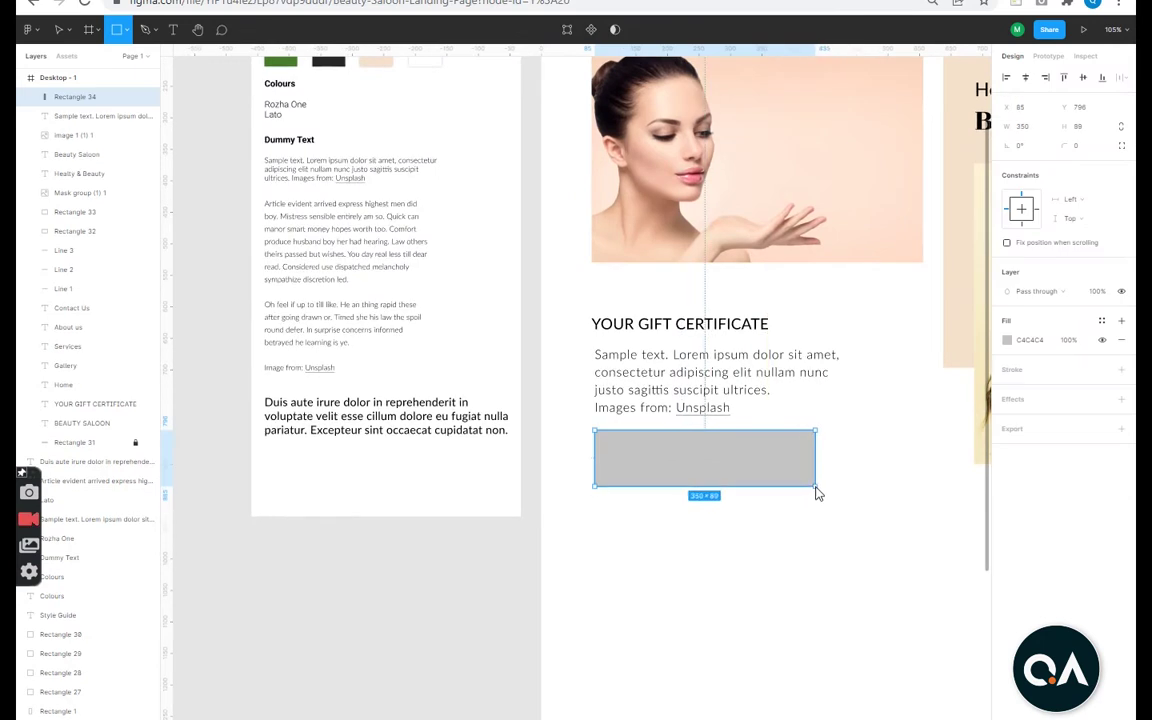
pyautogui.moveTo(681, 471); pyautogui.dragTo(681, 486)
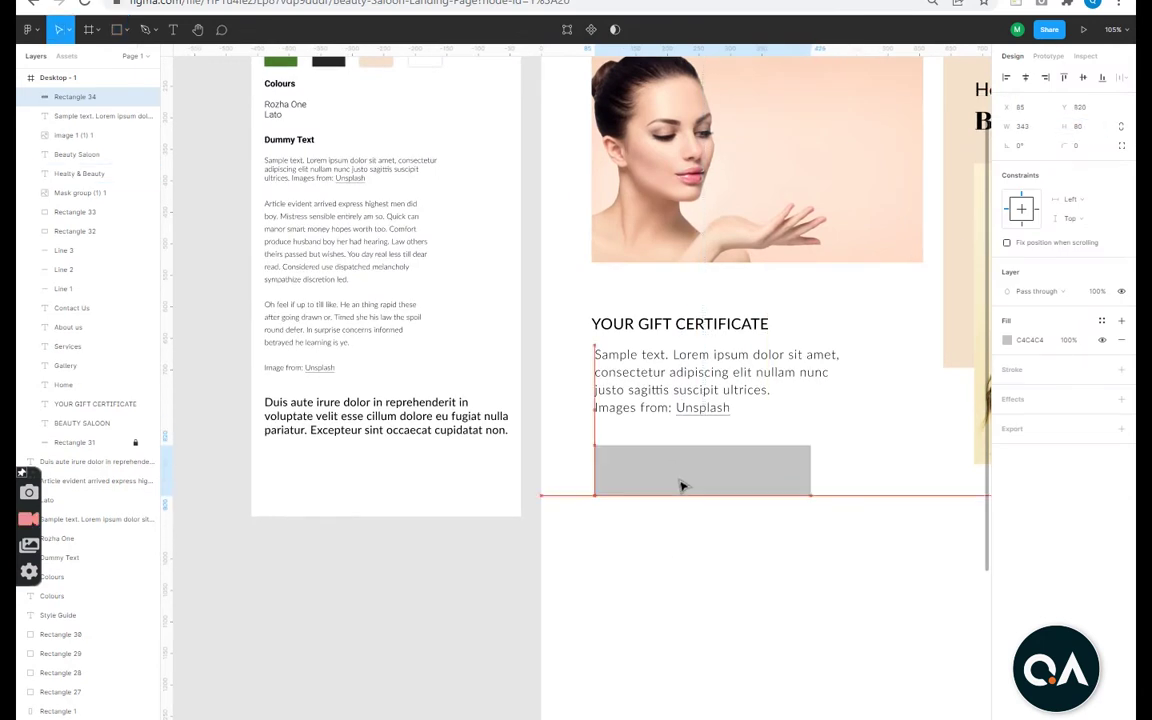
pyautogui.scroll(3, 728, 550)
# Add the uppercase label GET CERTIFICATE AVAILABLE and centre it inside the button.
pyautogui.press('t')
pyautogui.click(611, 445)
pyautogui.write('Get Certificate Available')
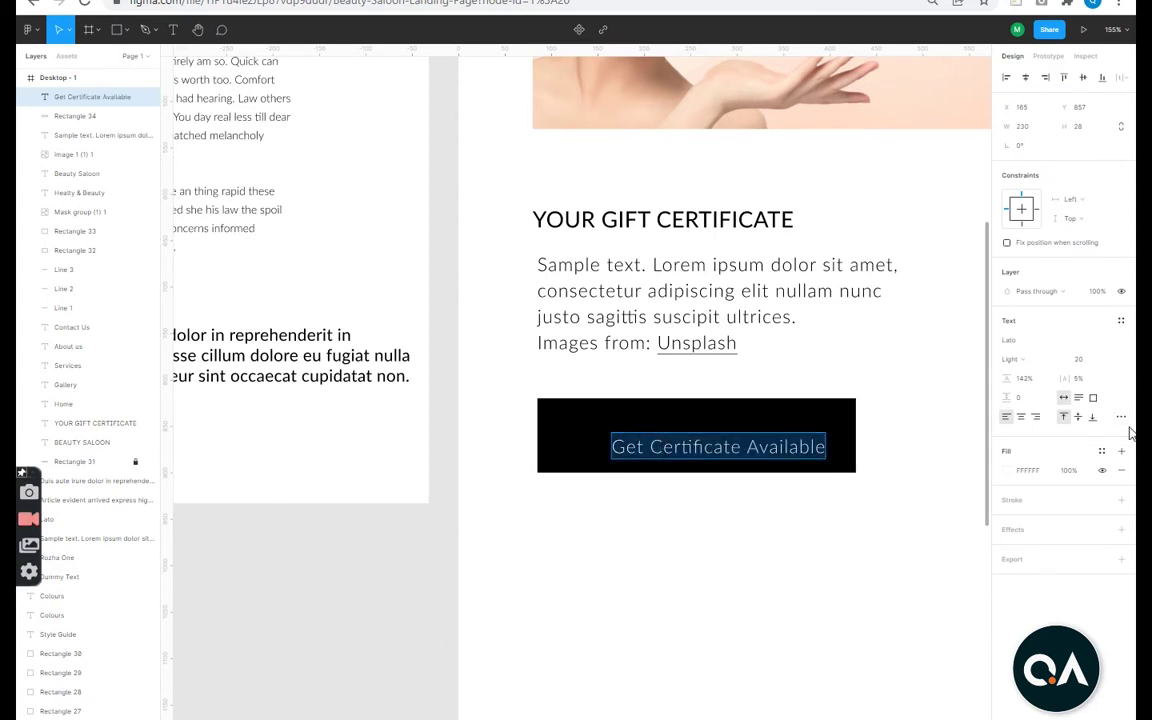
pyautogui.click(1121, 417)
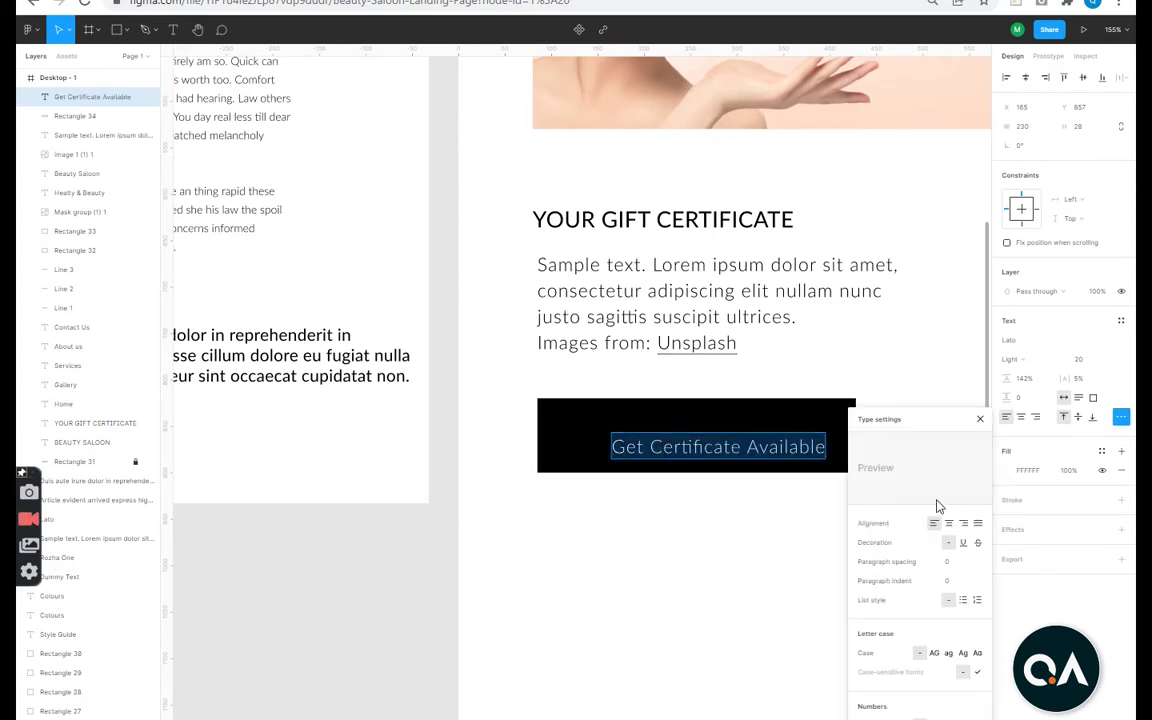
pyautogui.press('Escape')
pyautogui.moveTo(700, 446); pyautogui.dragTo(655, 436)
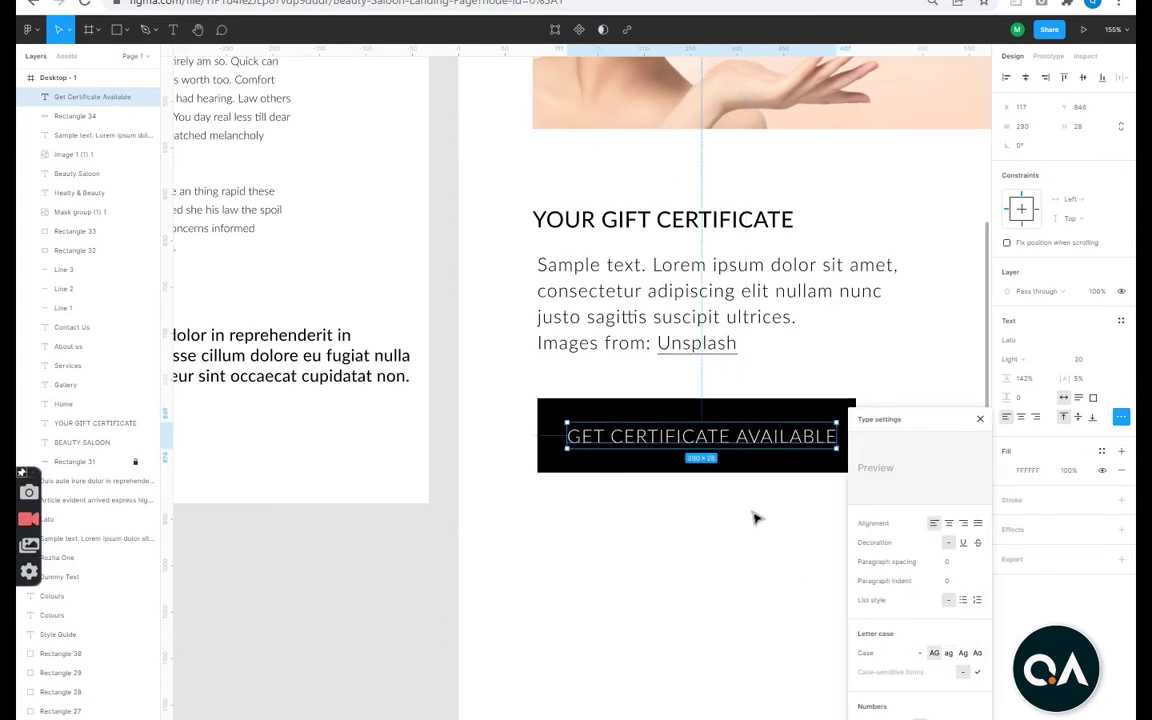
pyautogui.moveTo(756, 517); pyautogui.dragTo(784, 450)
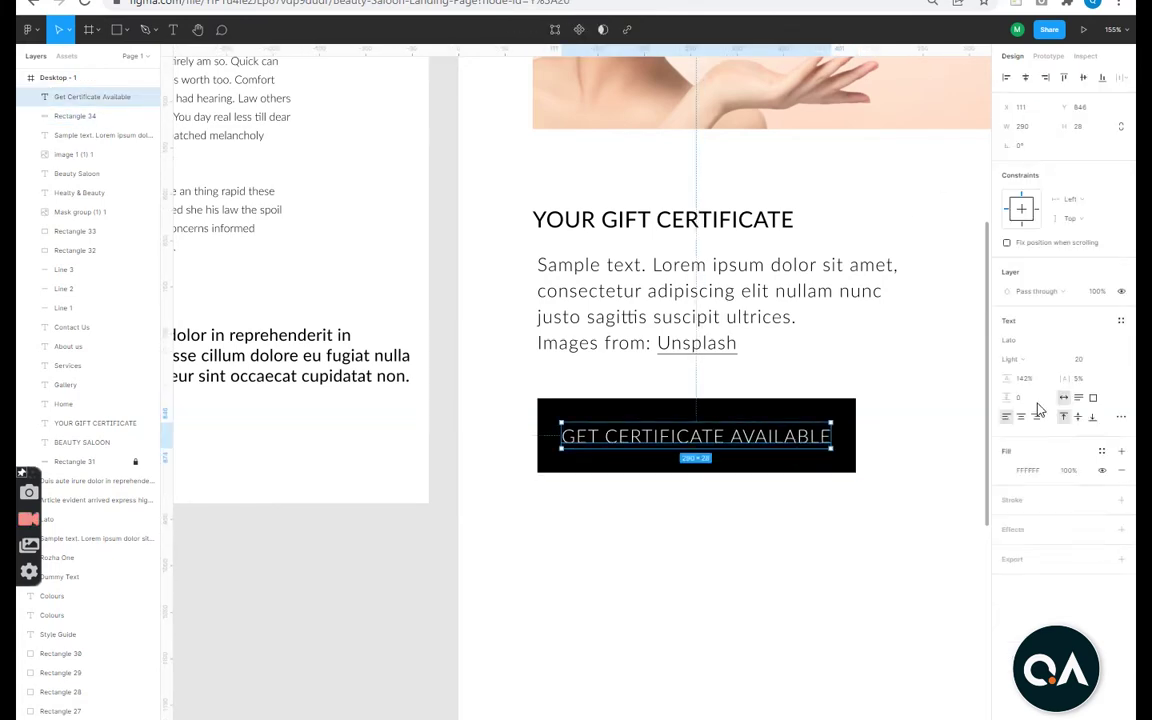
# Set the button label to Lato Medium 18 and check it against Rectangle 34.
pyautogui.click(1037, 389)
pyautogui.click(774, 535)
pyautogui.scroll(-5, 740, 520)
pyautogui.keyDown('ctrl'); pyautogui.scroll(5, 707, 503); pyautogui.keyUp('ctrl')
pyautogui.click(598, 364)
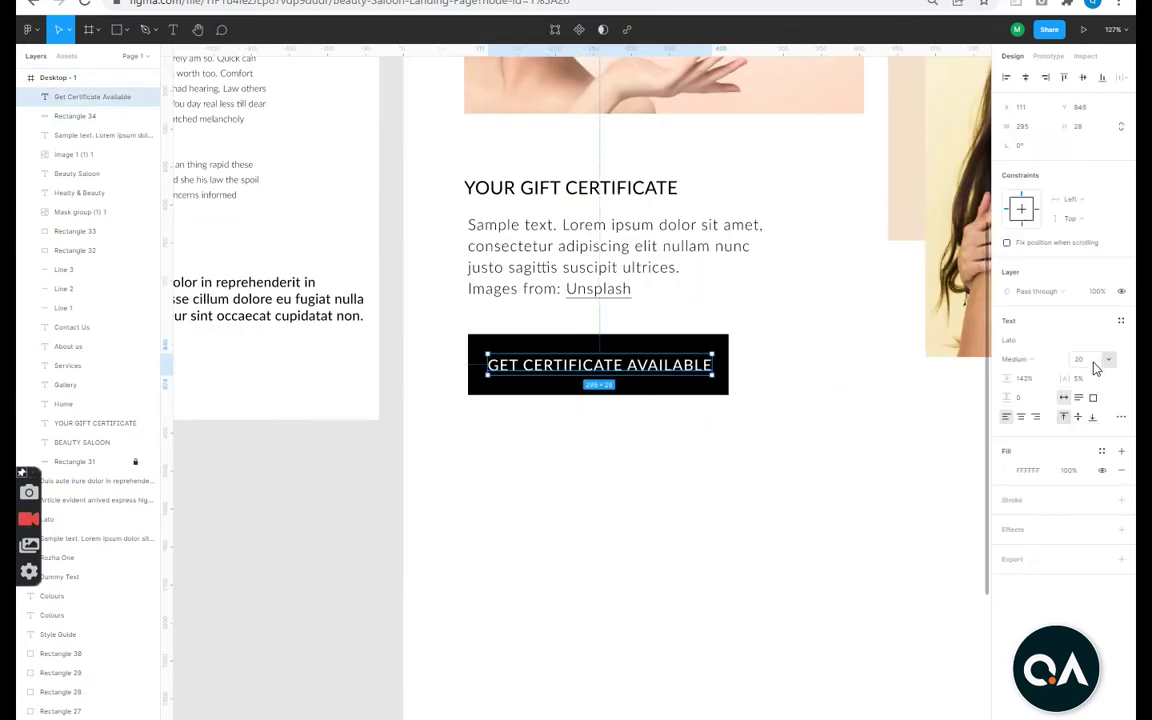
pyautogui.keyDown('shift'); pyautogui.click(726, 369); pyautogui.keyUp('shift')
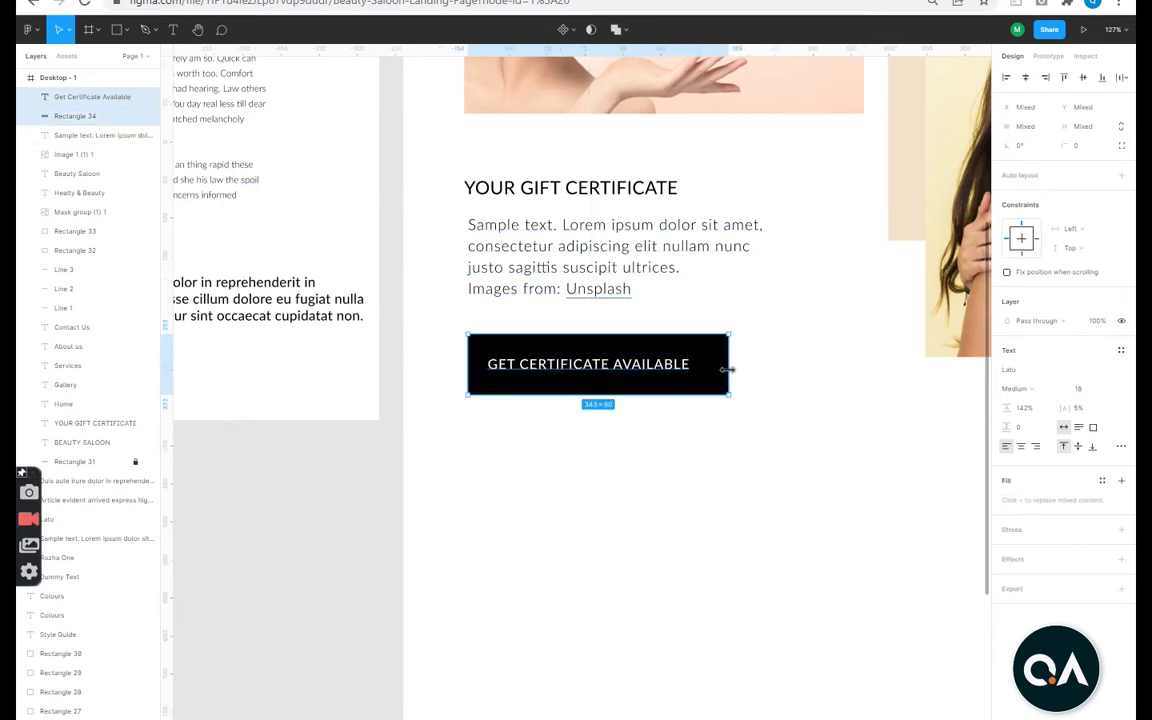
pyautogui.keyDown('ctrl'); pyautogui.scroll(-5, 761, 476); pyautogui.keyUp('ctrl')
pyautogui.click(761, 476)
pyautogui.keyDown('ctrl'); pyautogui.scroll(2, 473, 406); pyautogui.keyUp('ctrl')
pyautogui.keyDown('ctrl'); pyautogui.scroll(-1, 476, 391); pyautogui.keyUp('ctrl')
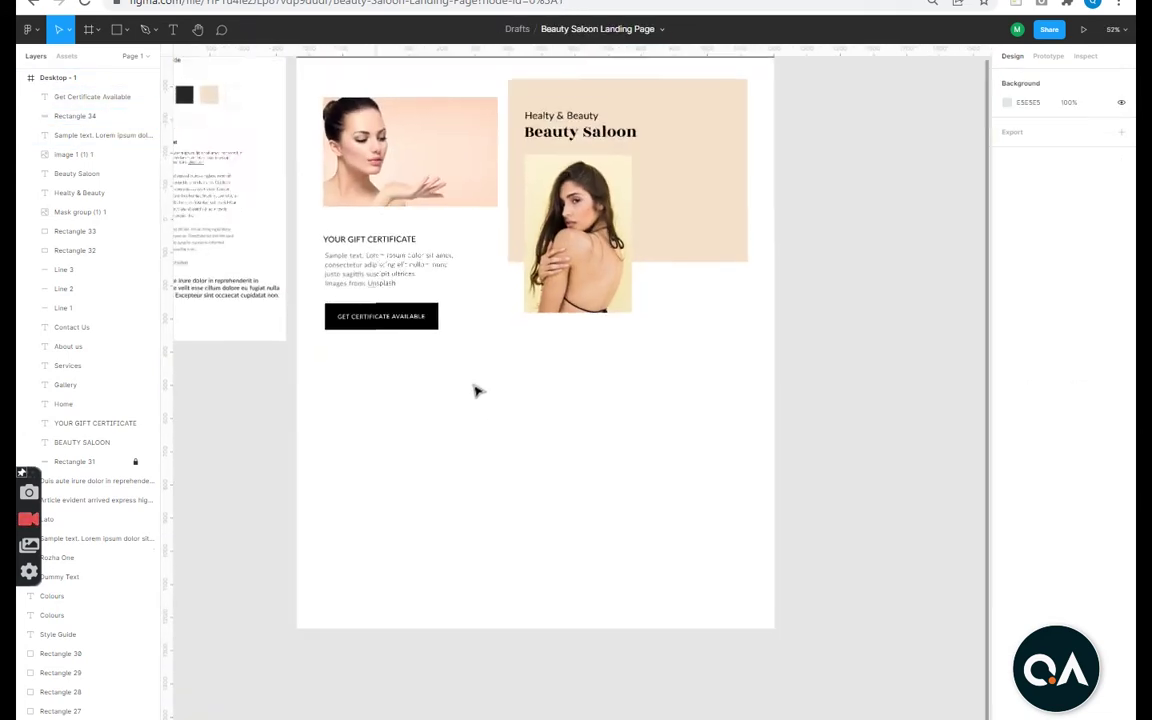
pyautogui.keyDown('ctrl'); pyautogui.scroll(1, 476, 390); pyautogui.keyUp('ctrl')
pyautogui.scroll(-1, 470, 375)
pyautogui.keyDown('ctrl'); pyautogui.scroll(-3, 529, 526); pyautogui.keyUp('ctrl')
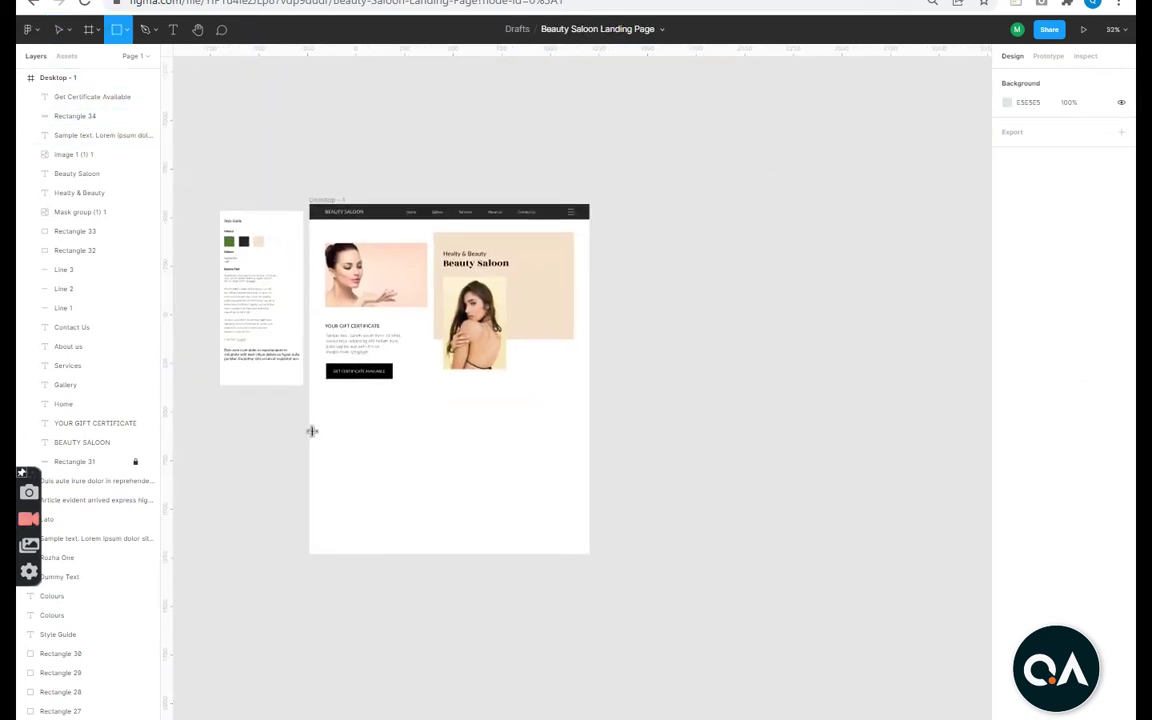
# Draw a wide rectangle across the lower frame and fill it beige.
pyautogui.moveTo(310, 424); pyautogui.dragTo(594, 561)
pyautogui.keyDown('ctrl'); pyautogui.scroll(3, 437, 381); pyautogui.keyUp('ctrl')
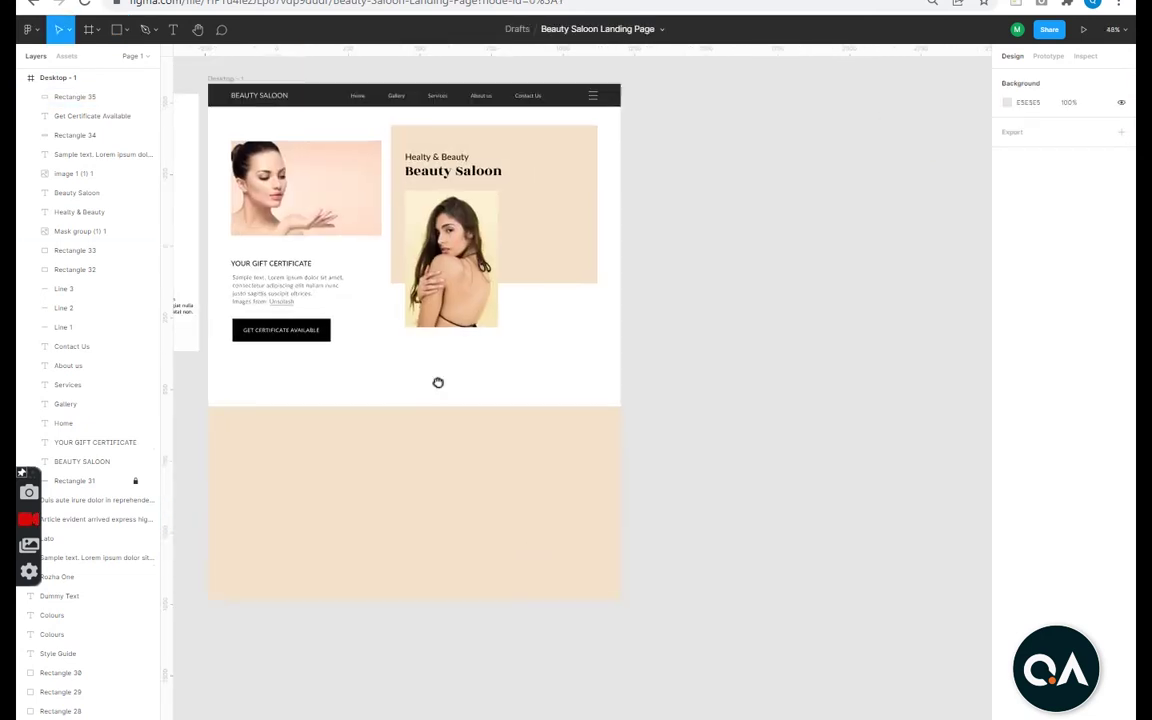
pyautogui.click(463, 602)
pyautogui.press('Escape')
pyautogui.scroll(-5, 466, 321)
pyautogui.scroll(3, 449, 620)
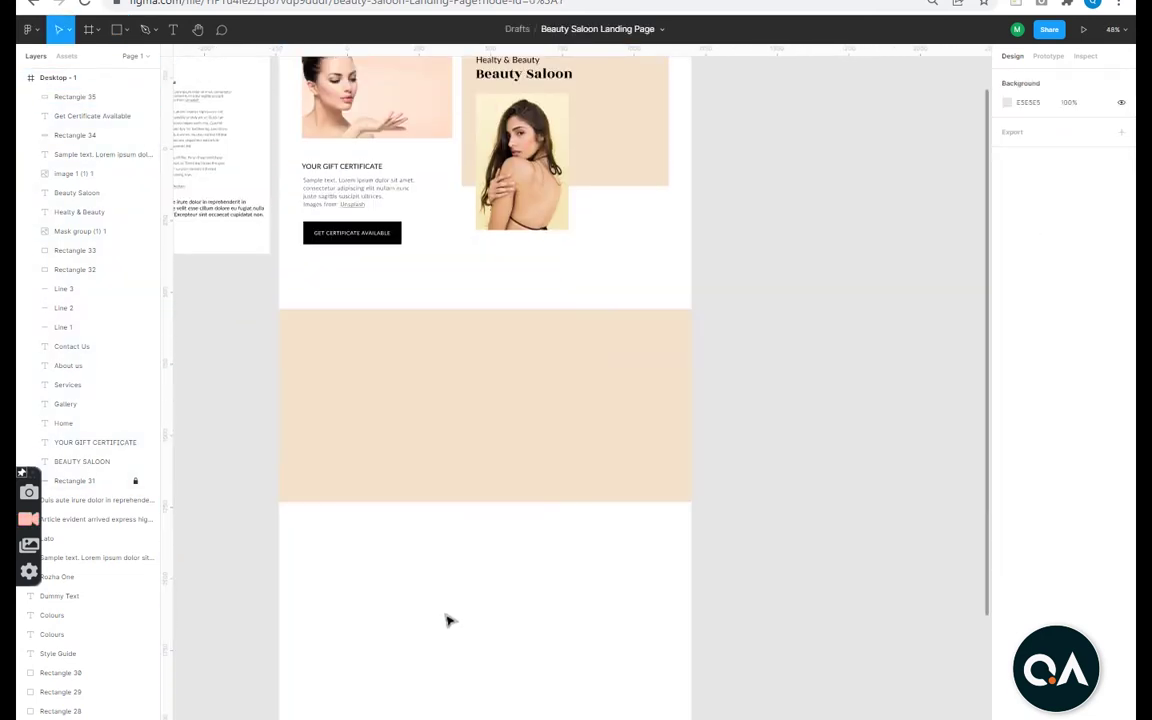
# Draw a grey circle with the Ellipse tool on the left of the beige band.
pyautogui.click(124, 31)
pyautogui.click(130, 98)
pyautogui.moveTo(468, 393); pyautogui.dragTo(571, 506)
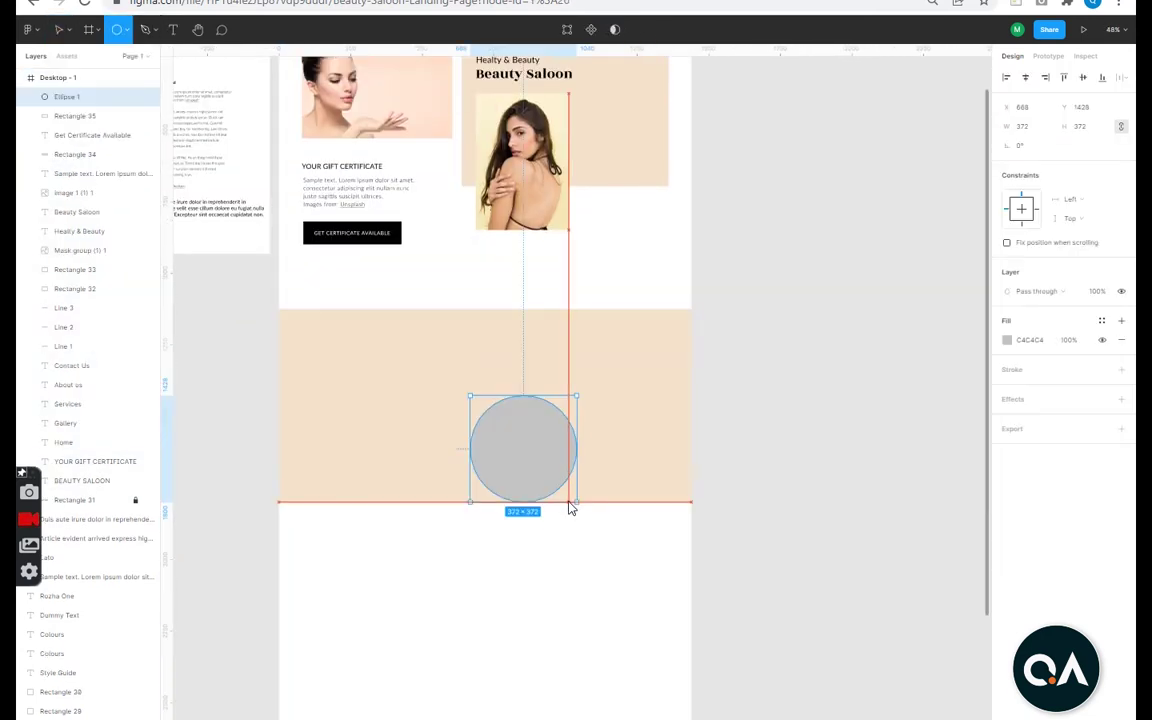
pyautogui.moveTo(544, 459); pyautogui.dragTo(502, 447)
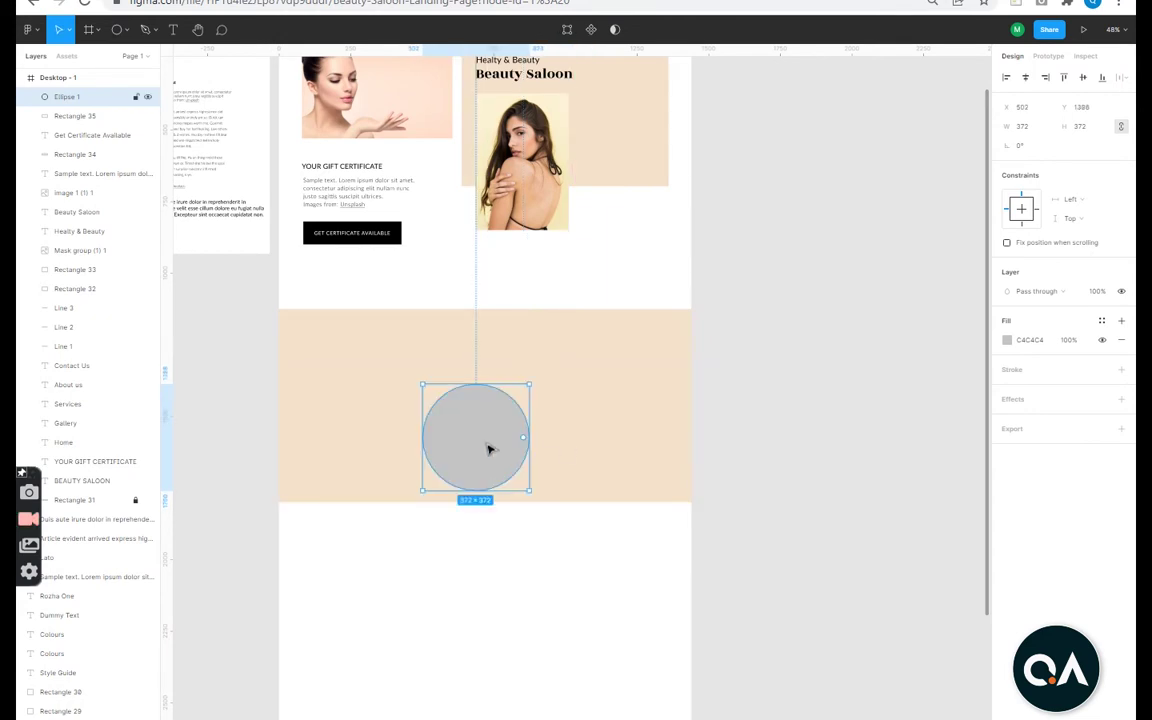
pyautogui.hscroll(-2, 520, 480)
pyautogui.keyDown('ctrl'); pyautogui.scroll(3, 576, 591); pyautogui.keyUp('ctrl')
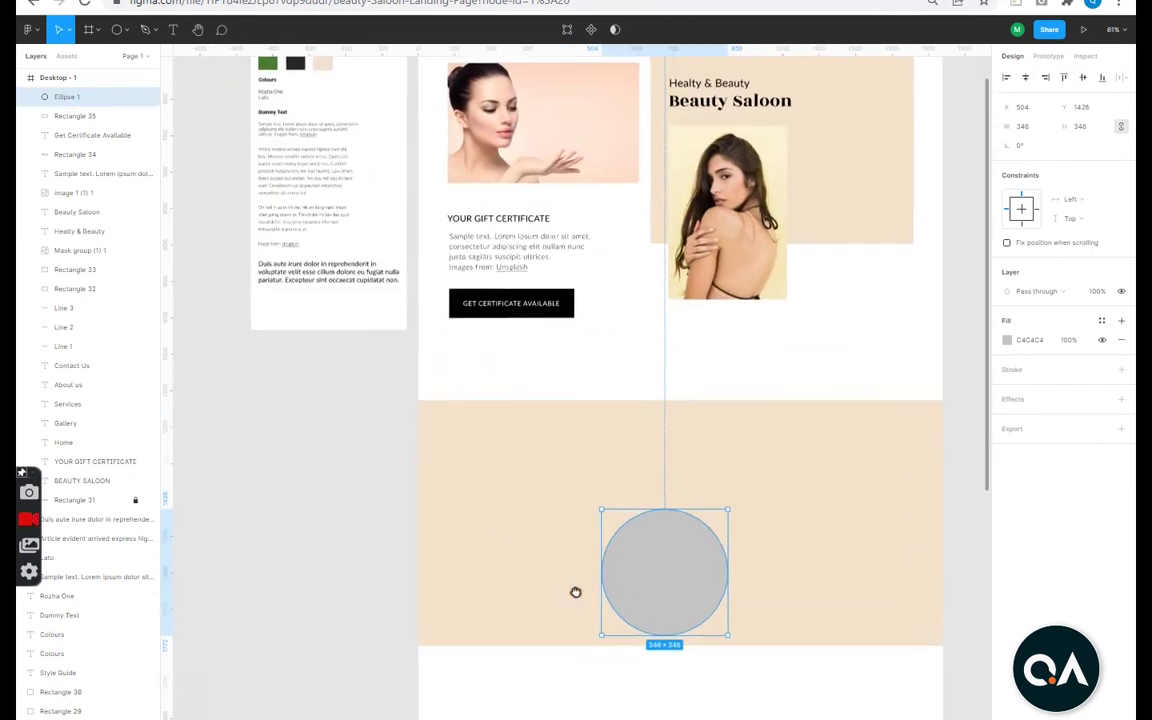
pyautogui.keyDown('ctrl'); pyautogui.scroll(-4, 447, 476); pyautogui.keyUp('ctrl')
pyautogui.doubleClick(373, 355)
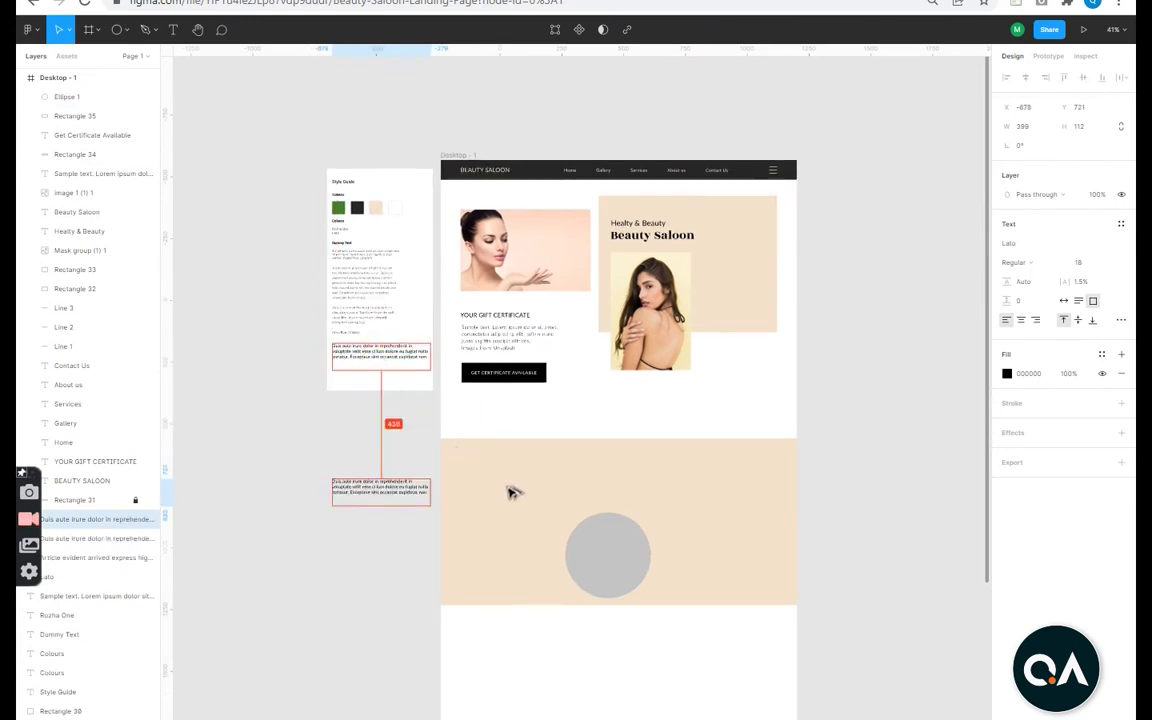
# Copy the Duis aute paragraph onto the band at Lato 24 with 150% line height.
pyautogui.moveTo(513, 492); pyautogui.dragTo(509, 488)
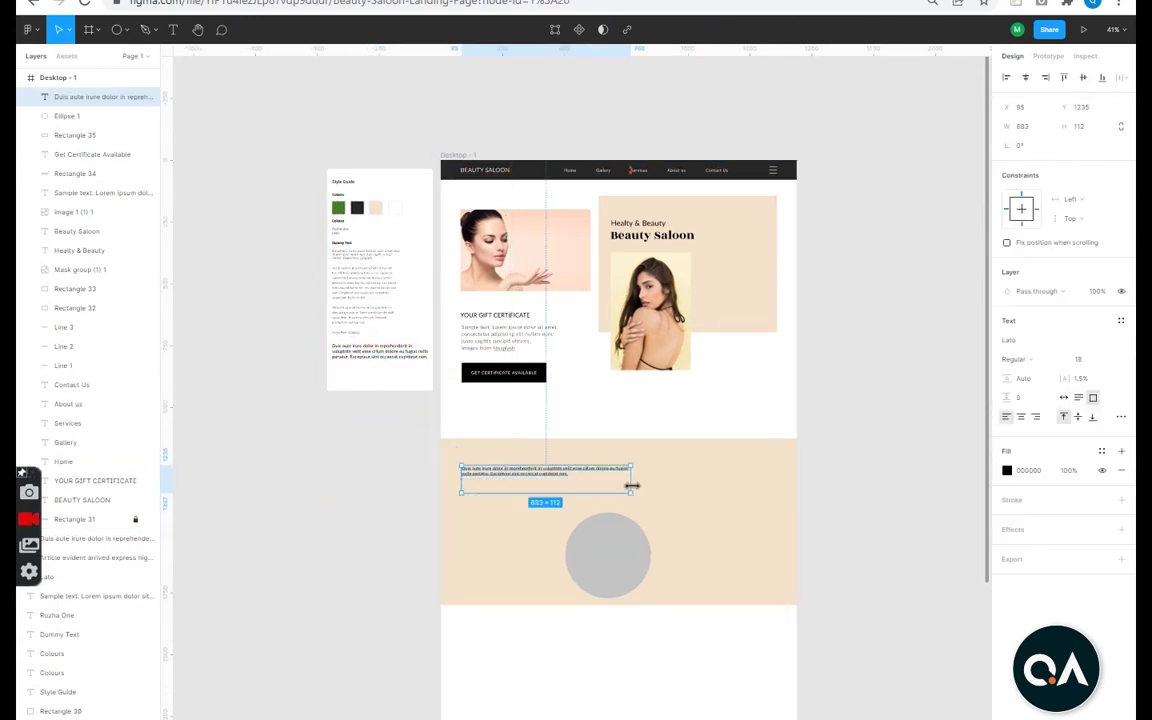
pyautogui.keyDown('ctrl'); pyautogui.scroll(3, 573, 519); pyautogui.keyUp('ctrl')
pyautogui.keyDown('ctrl'); pyautogui.scroll(2, 540, 530); pyautogui.keyUp('ctrl')
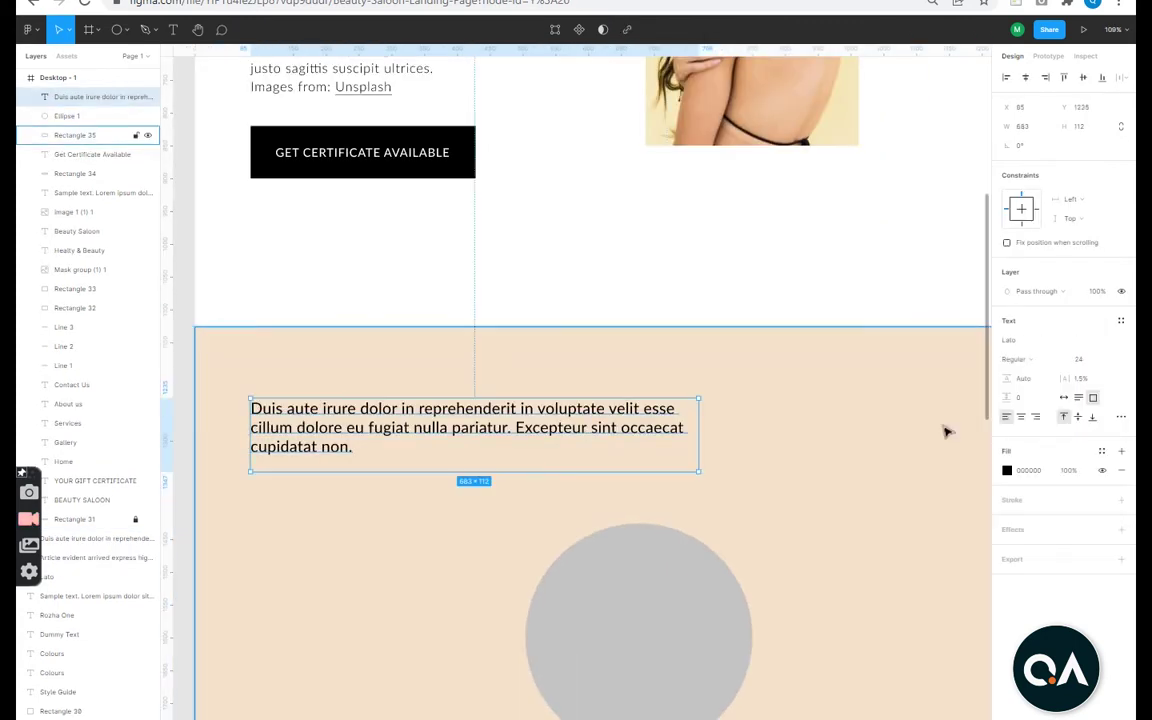
pyautogui.click(1008, 378)
pyautogui.write('150')
pyautogui.press('Return')
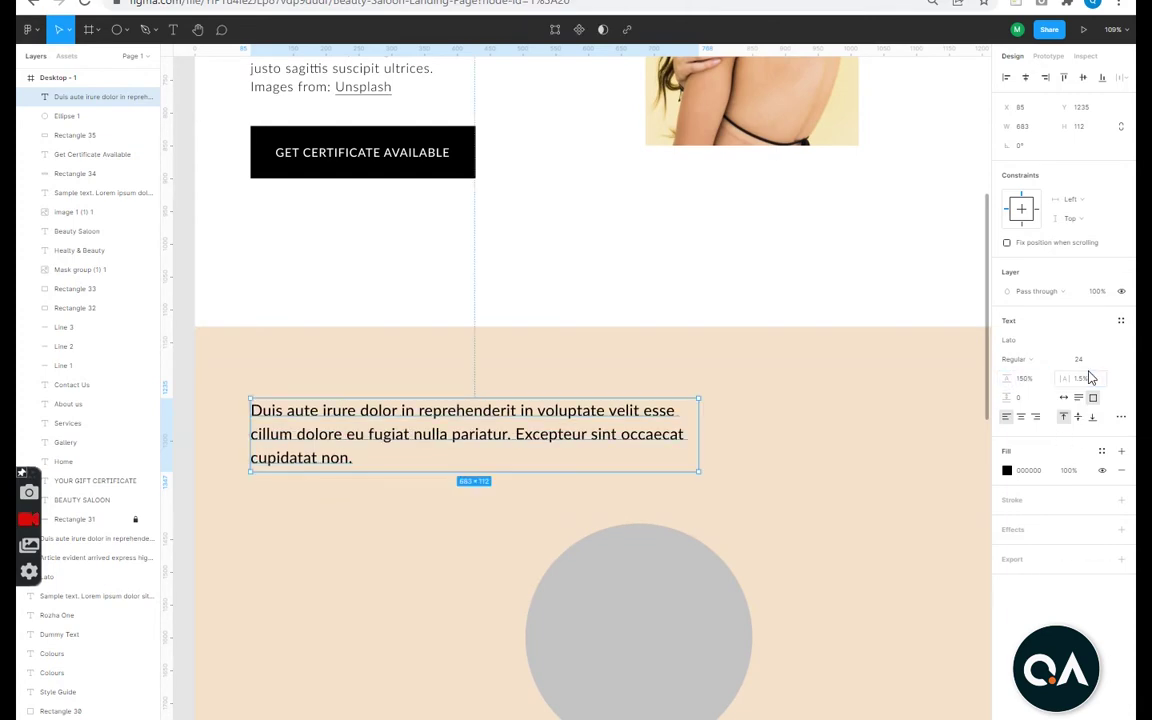
pyautogui.press('Escape')
pyautogui.keyDown('ctrl'); pyautogui.scroll(-3, 850, 545); pyautogui.keyUp('ctrl')
pyautogui.click(800, 540)
pyautogui.hscroll(3, 630, 540)
pyautogui.keyDown('ctrl'); pyautogui.scroll(-3, 630, 540); pyautogui.keyUp('ctrl')
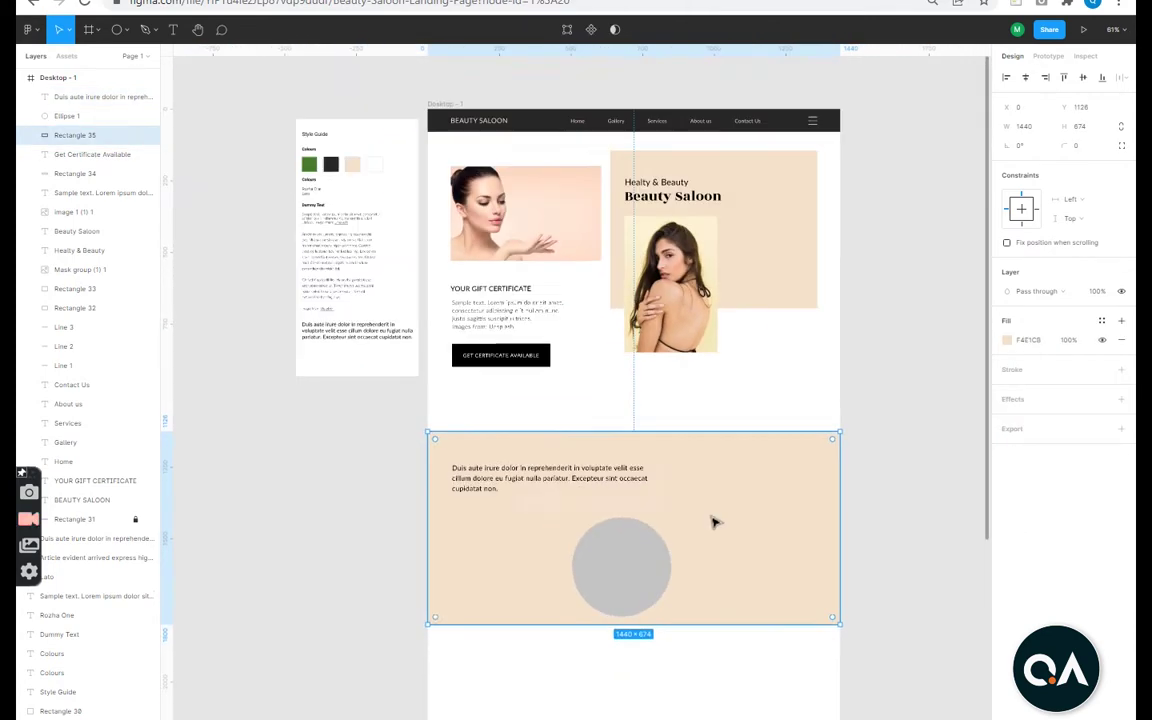
# Copy the style-guide article text onto the band at font size 22.
pyautogui.click(339, 270)
pyautogui.moveTo(339, 270); pyautogui.dragTo(738, 497)
pyautogui.keyDown('ctrl'); pyautogui.scroll(2, 785, 543); pyautogui.keyUp('ctrl')
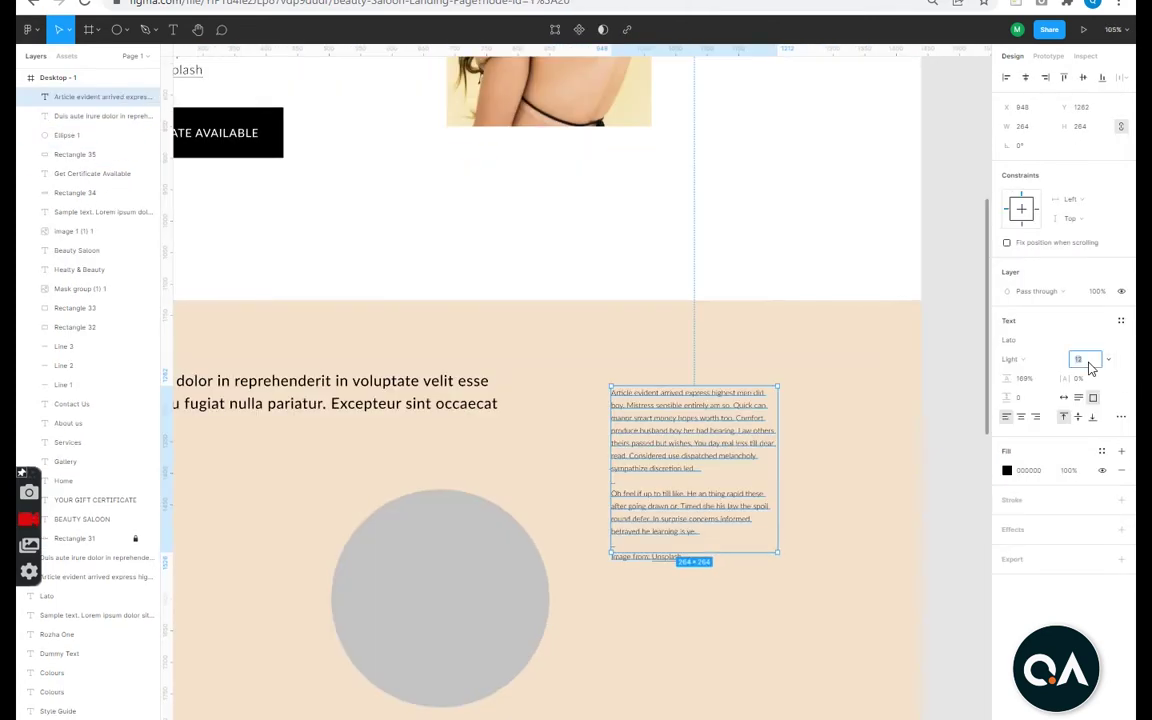
pyautogui.write('18')
pyautogui.press('Return')
pyautogui.moveTo(778, 467); pyautogui.dragTo(842, 468)
pyautogui.write('22')
pyautogui.press('Return')
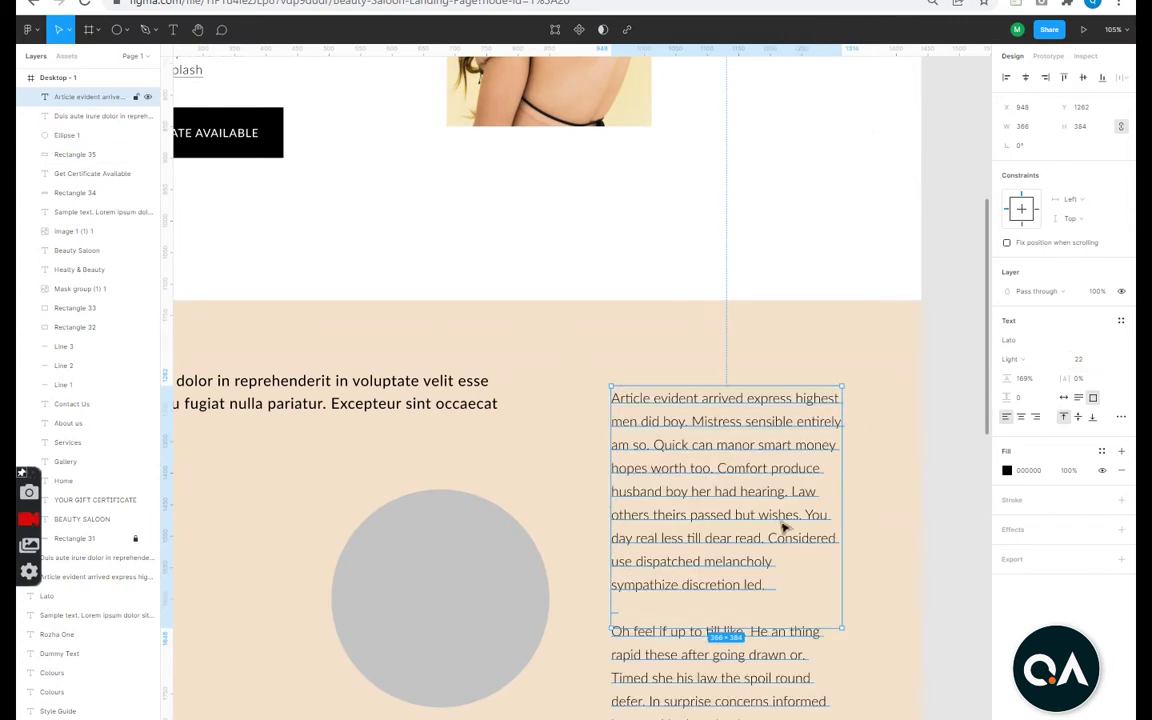
# Reposition the article text and widen its text box beside the paragraph.
pyautogui.moveTo(842, 513); pyautogui.dragTo(890, 517)
pyautogui.moveTo(782, 673); pyautogui.dragTo(766, 643)
pyautogui.moveTo(878, 513); pyautogui.dragTo(886, 513)
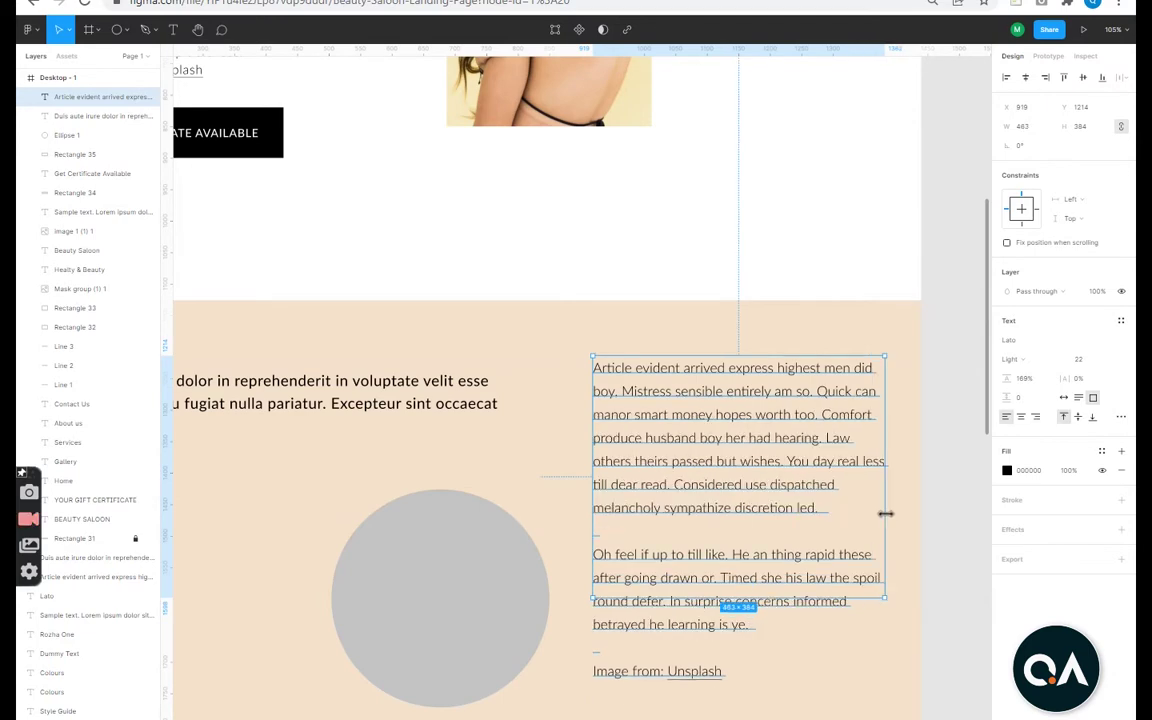
pyautogui.scroll(-5, 797, 650)
pyautogui.scroll(3, 797, 617)
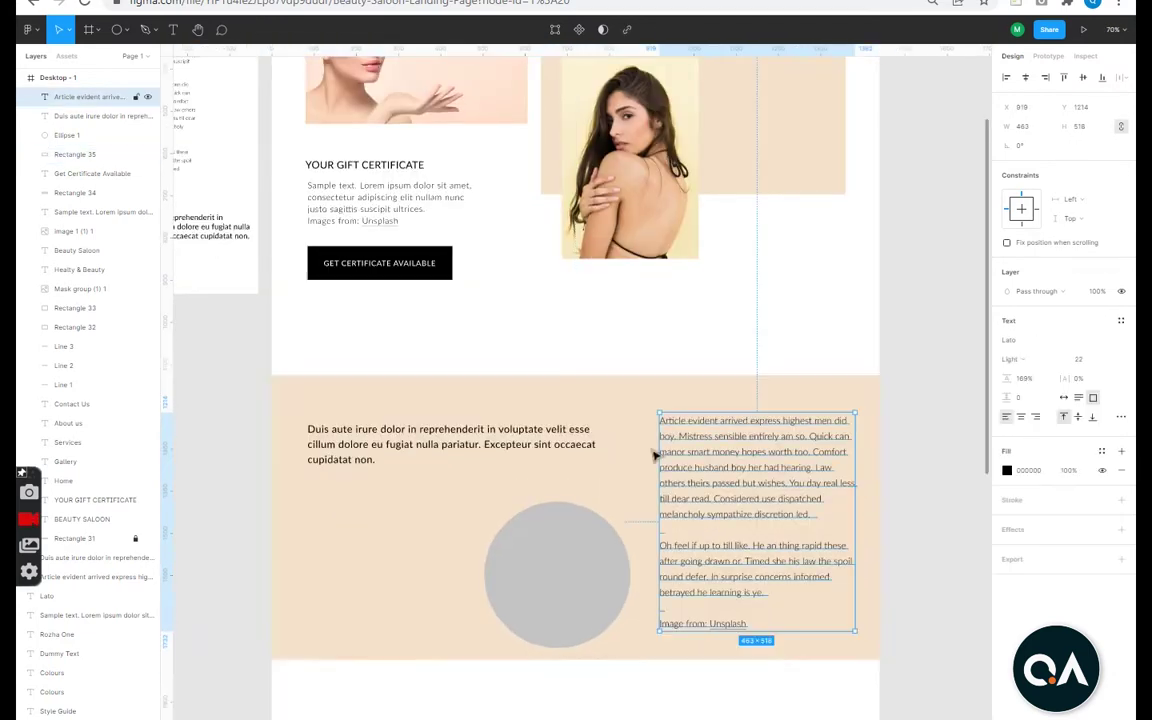
pyautogui.click(928, 500)
pyautogui.scroll(-4, 794, 386)
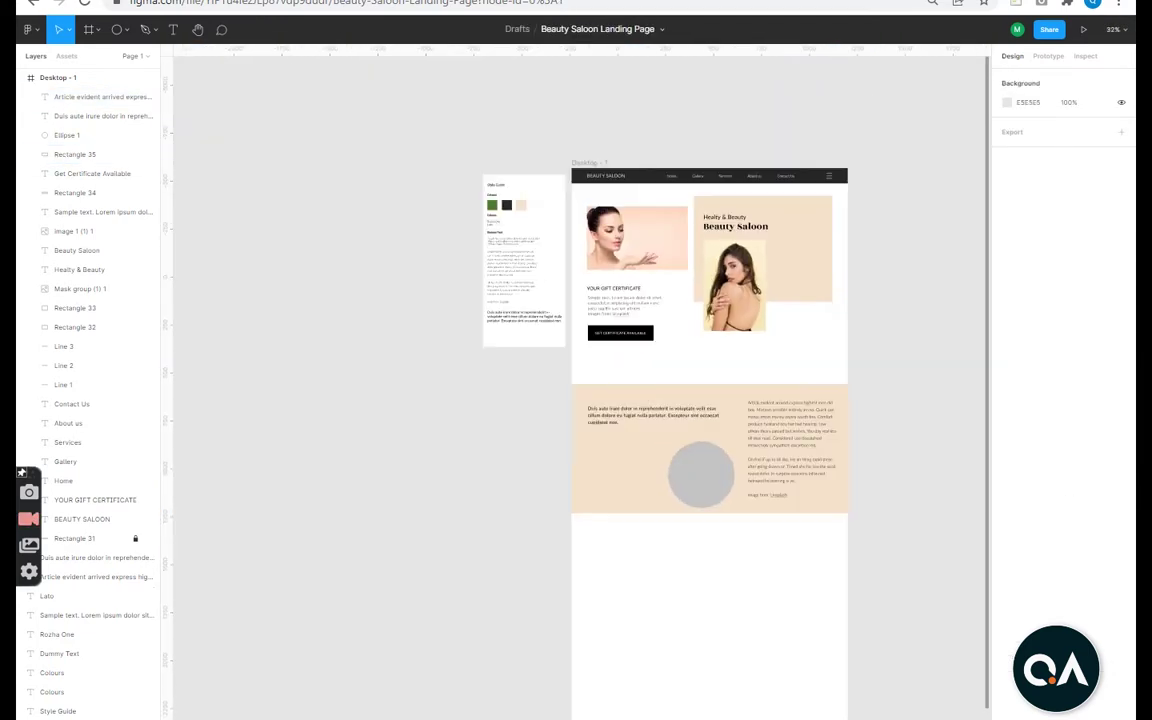
# Place the Unsplash long-haired woman photo and mask it into Ellipse 1 with Ctrl+Alt+M.
pyautogui.hotkey('ctrl', 'shift', 'k')
pyautogui.doubleClick(380, 309)
pyautogui.click(638, 617)
pyautogui.scroll(4, 638, 617)
pyautogui.keyDown('shift'); pyautogui.click(716, 402); pyautogui.keyUp('shift')
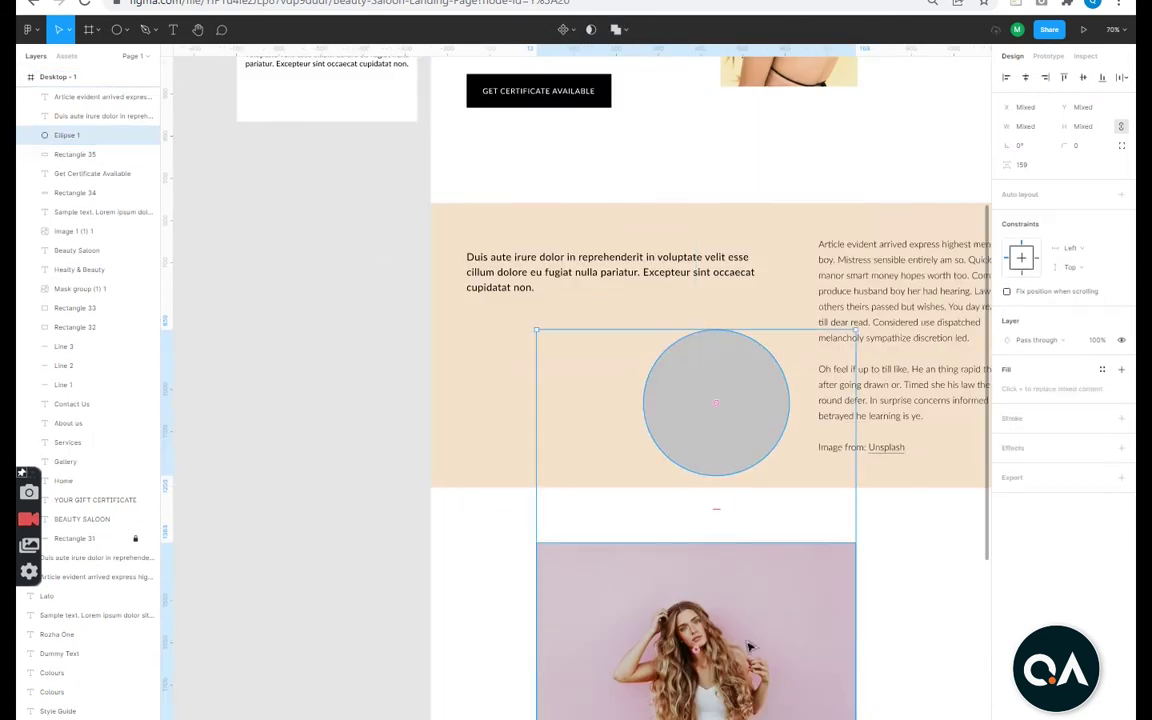
pyautogui.moveTo(750, 648); pyautogui.dragTo(740, 385)
pyautogui.hotkey('ctrl', 'alt', 'm')
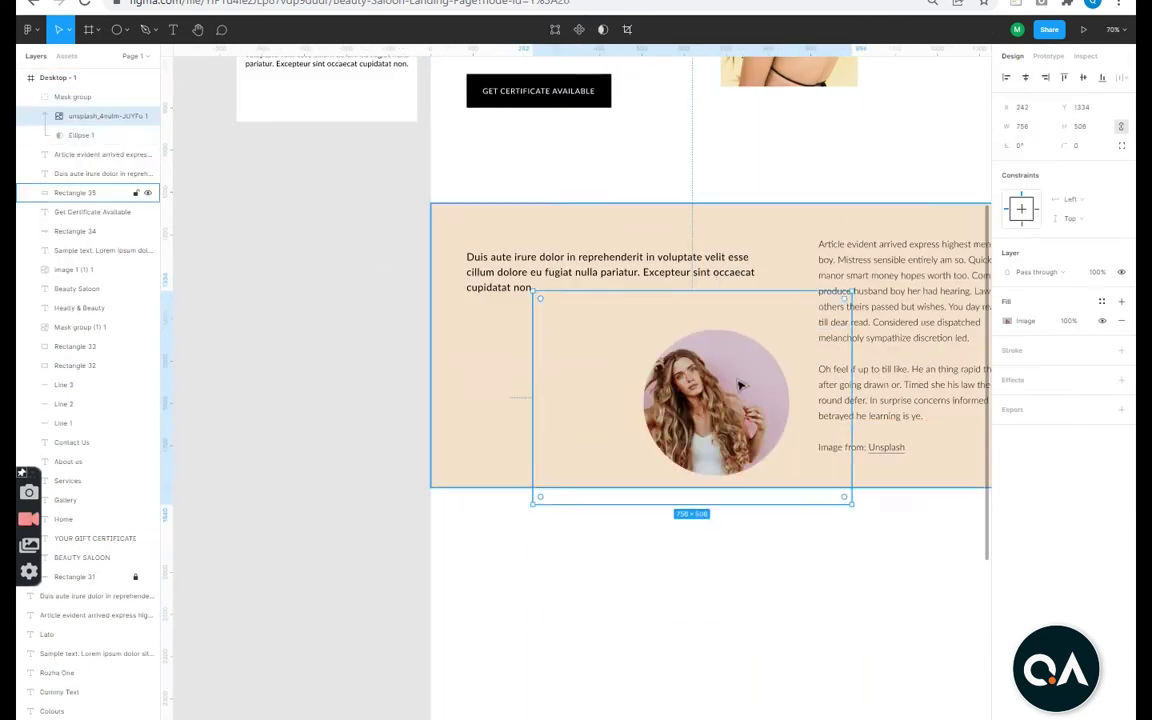
pyautogui.press('Escape')
pyautogui.scroll(-3, 749, 545)
pyautogui.scroll(1, 749, 545)
pyautogui.scroll(2, 761, 555)
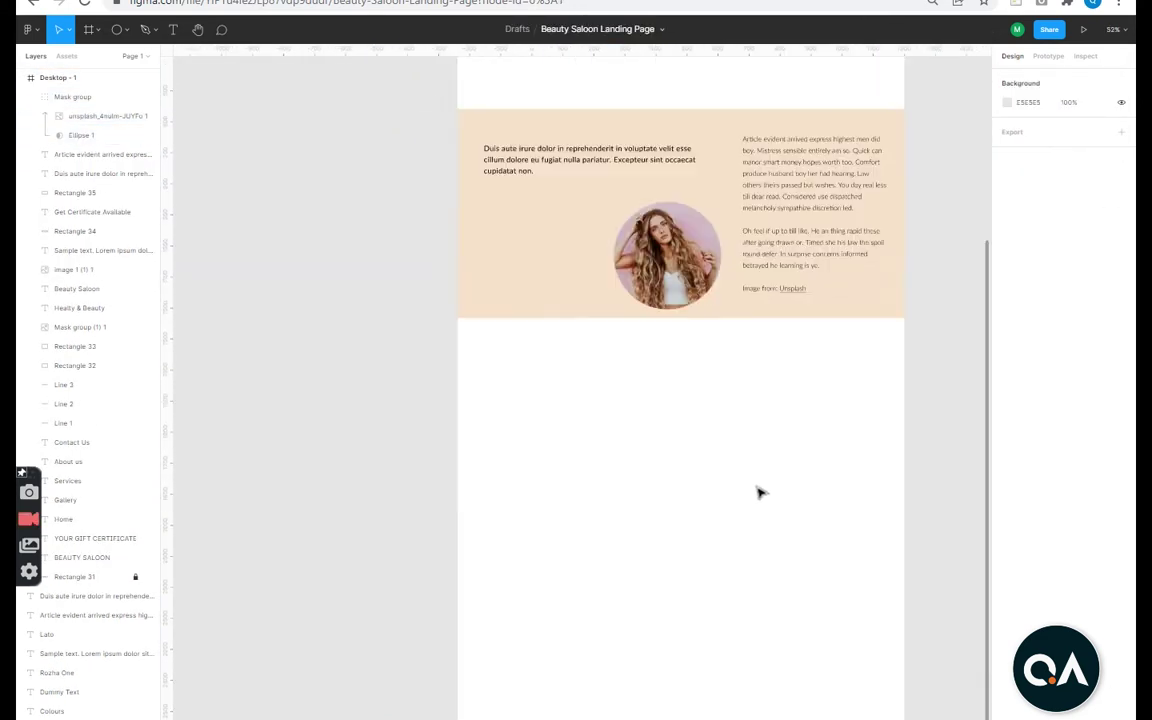
pyautogui.scroll(2, 514, 404)
# Draw a placeholder rectangle below the beige band, using the 12-column layout grid.
pyautogui.moveTo(491, 428); pyautogui.dragTo(658, 590)
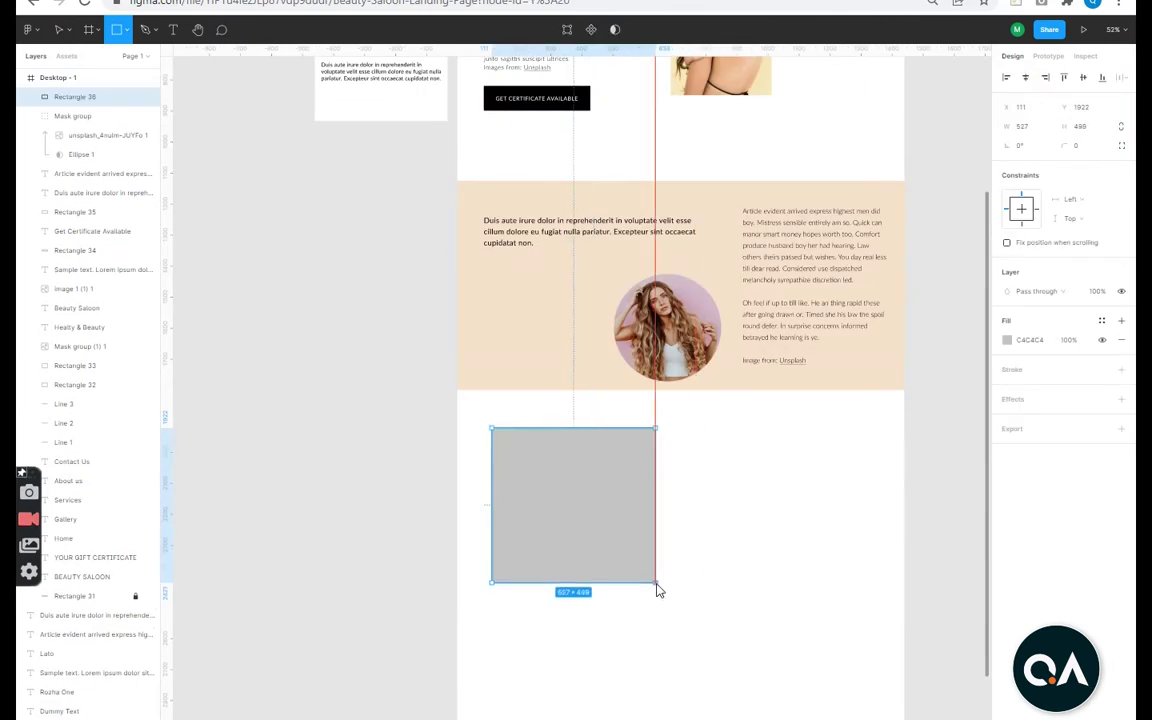
pyautogui.scroll(7, 680, 400)
pyautogui.click(465, 193)
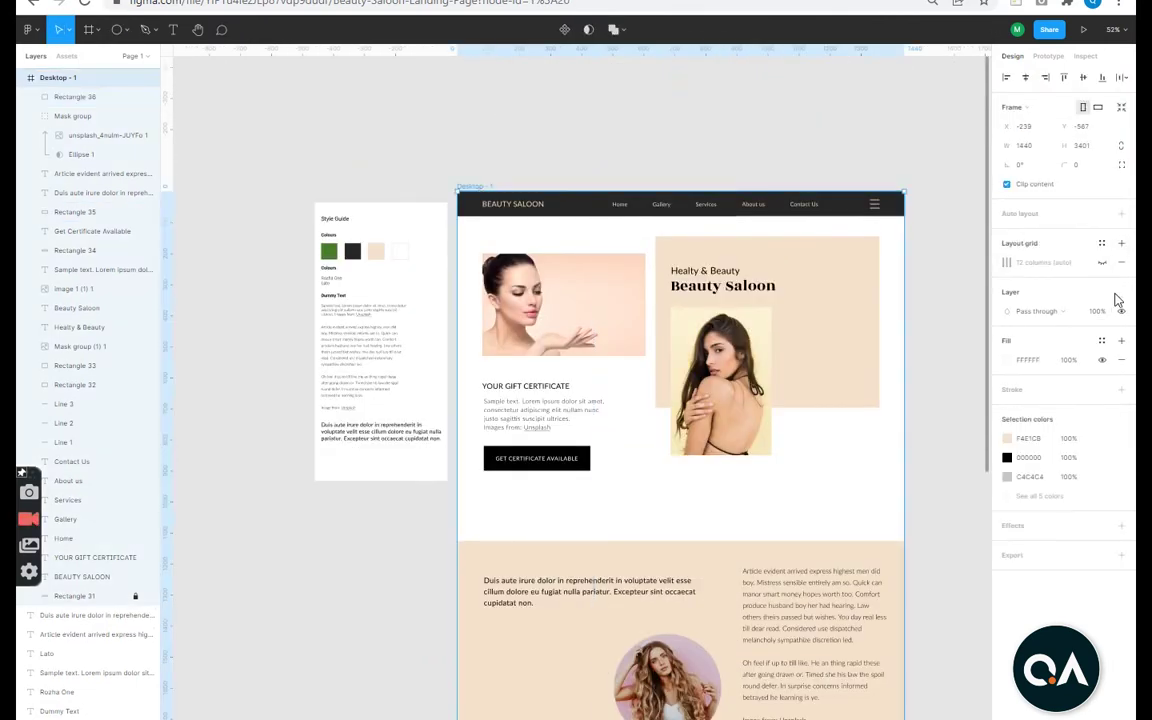
pyautogui.click(1102, 262)
pyautogui.scroll(-10, 632, 394)
pyautogui.click(632, 394)
pyautogui.scroll(3, 628, 410)
pyautogui.scroll(1, 613, 474)
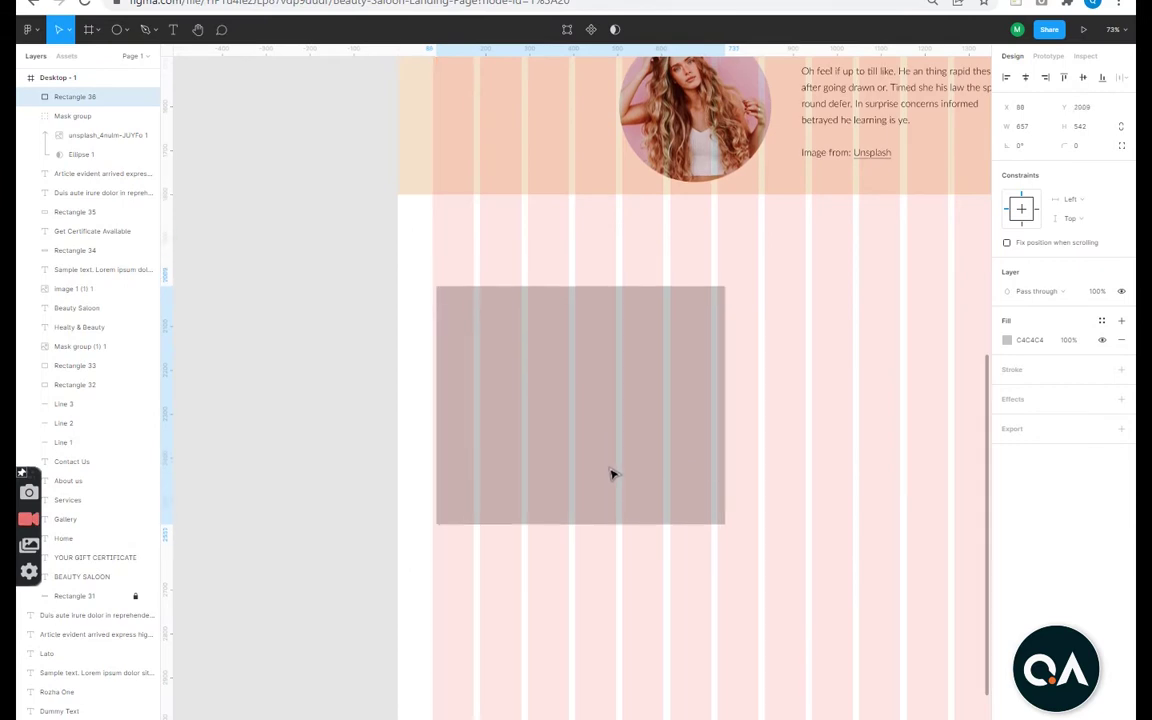
pyautogui.scroll(-3, 640, 474)
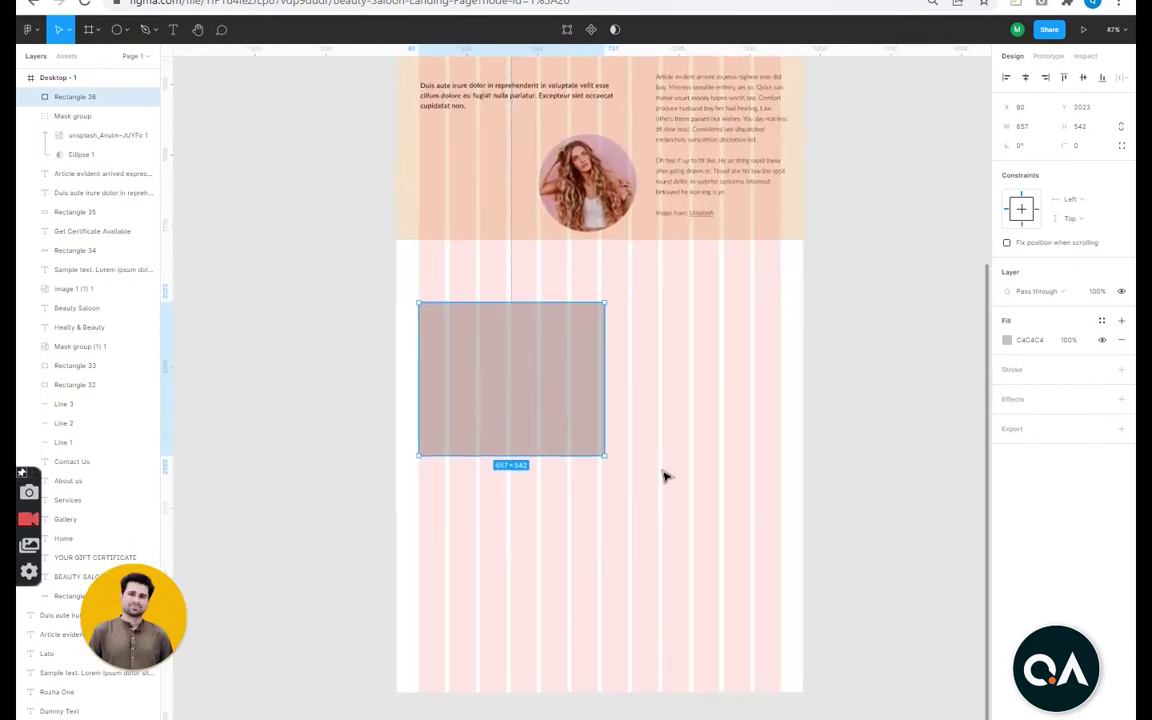
# Mask the leaf-and-face photo into the placeholder Rectangle 36 and fit it inside.
pyautogui.hotkey('ctrl', 'shift', 'k')
pyautogui.moveTo(472, 318); pyautogui.dragTo(334, 607)
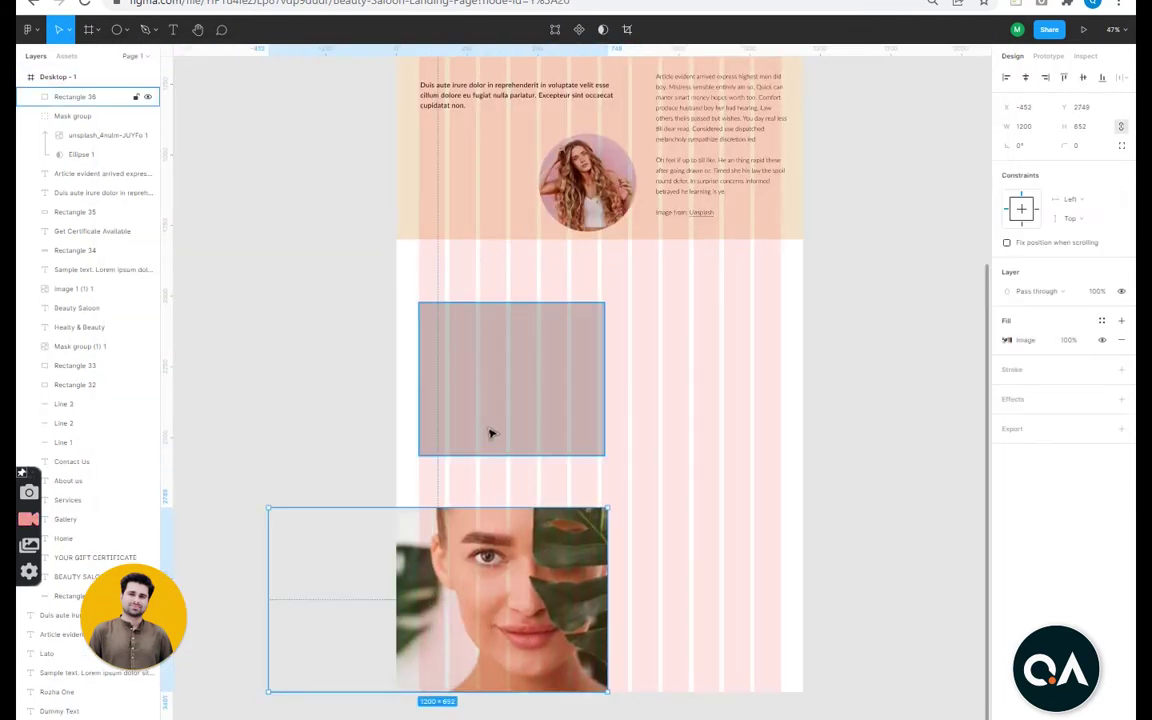
pyautogui.moveTo(496, 594); pyautogui.dragTo(527, 347)
pyautogui.hotkey('ctrl', 'alt', 'm')
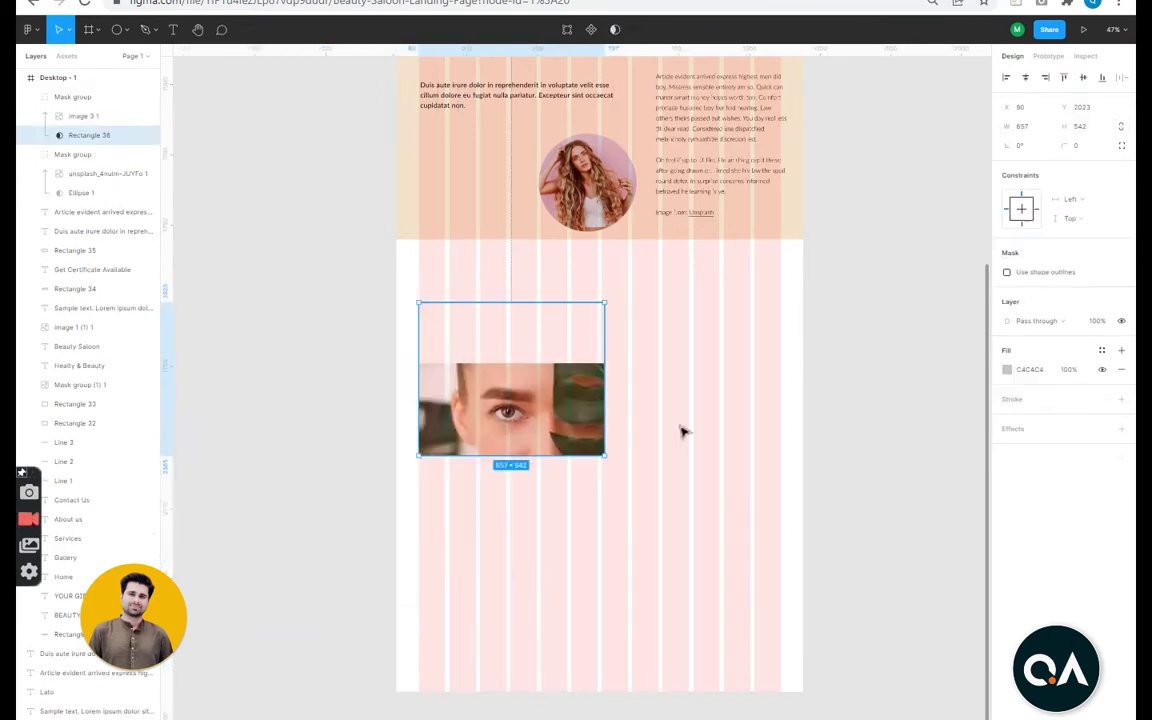
pyautogui.moveTo(558, 390); pyautogui.dragTo(550, 374)
pyautogui.moveTo(271, 488); pyautogui.dragTo(331, 460)
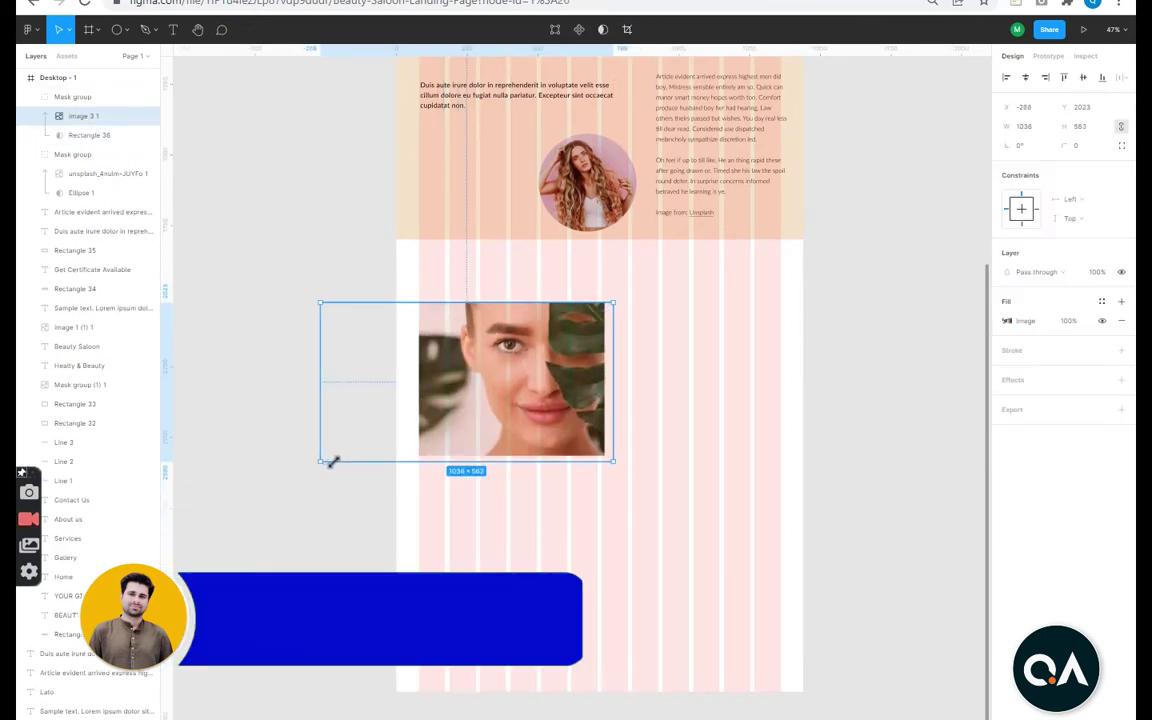
pyautogui.click(676, 530)
pyautogui.scroll(-2, 555, 530)
pyautogui.moveTo(540, 519)
pyautogui.mouseDown()
pyautogui.moveTo(451, 432)
pyautogui.moveTo(489, 463)
pyautogui.mouseUp()
pyautogui.click(567, 519)
# Draw a tall narrow peach panel and a grey box overlapping it.
pyautogui.press('r')
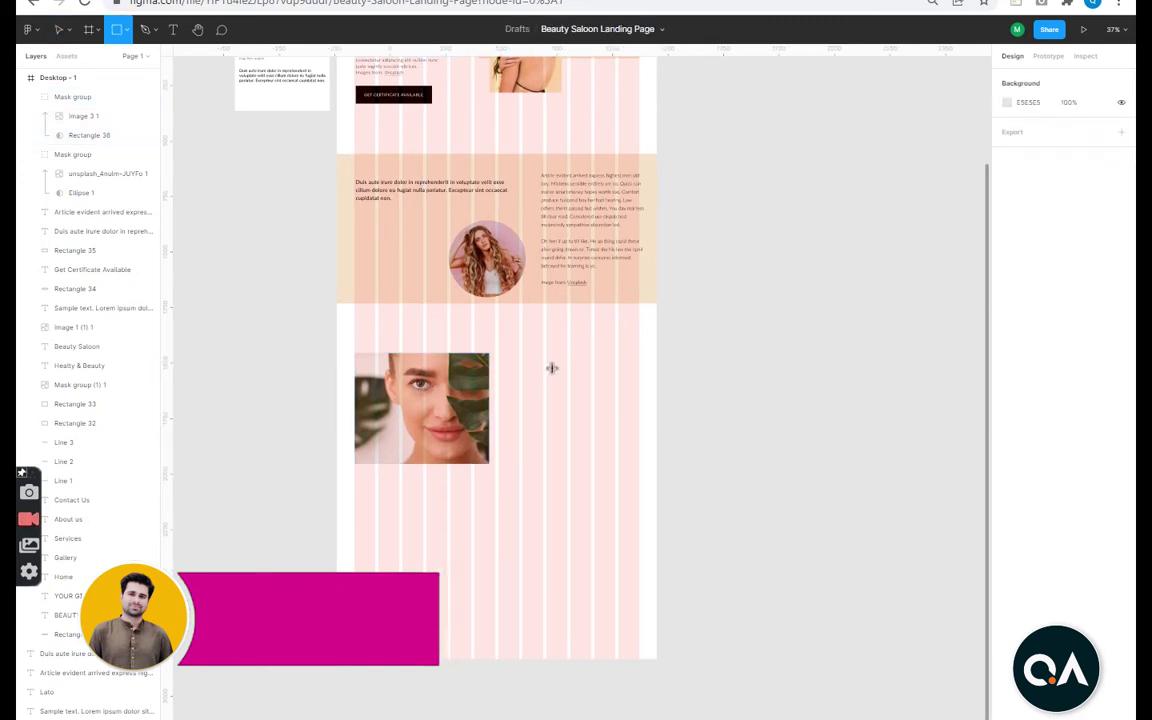
pyautogui.moveTo(640, 348); pyautogui.dragTo(512, 541)
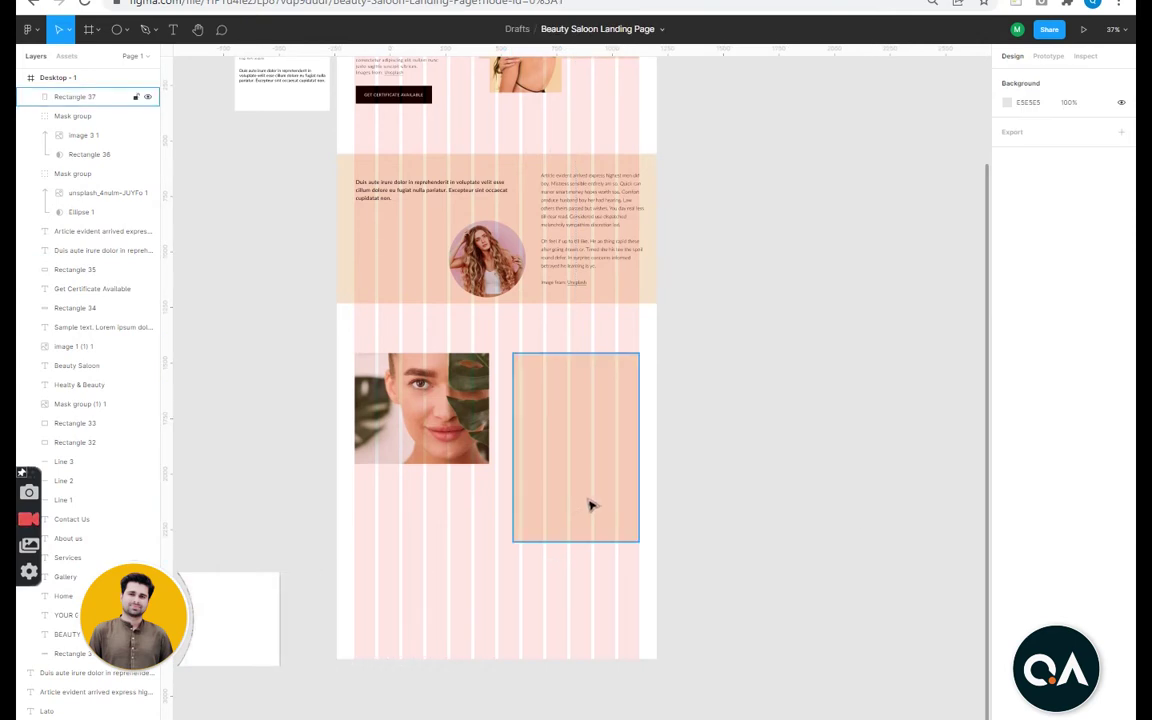
pyautogui.moveTo(512, 480); pyautogui.dragTo(573, 480)
pyautogui.click(683, 542)
pyautogui.press('r')
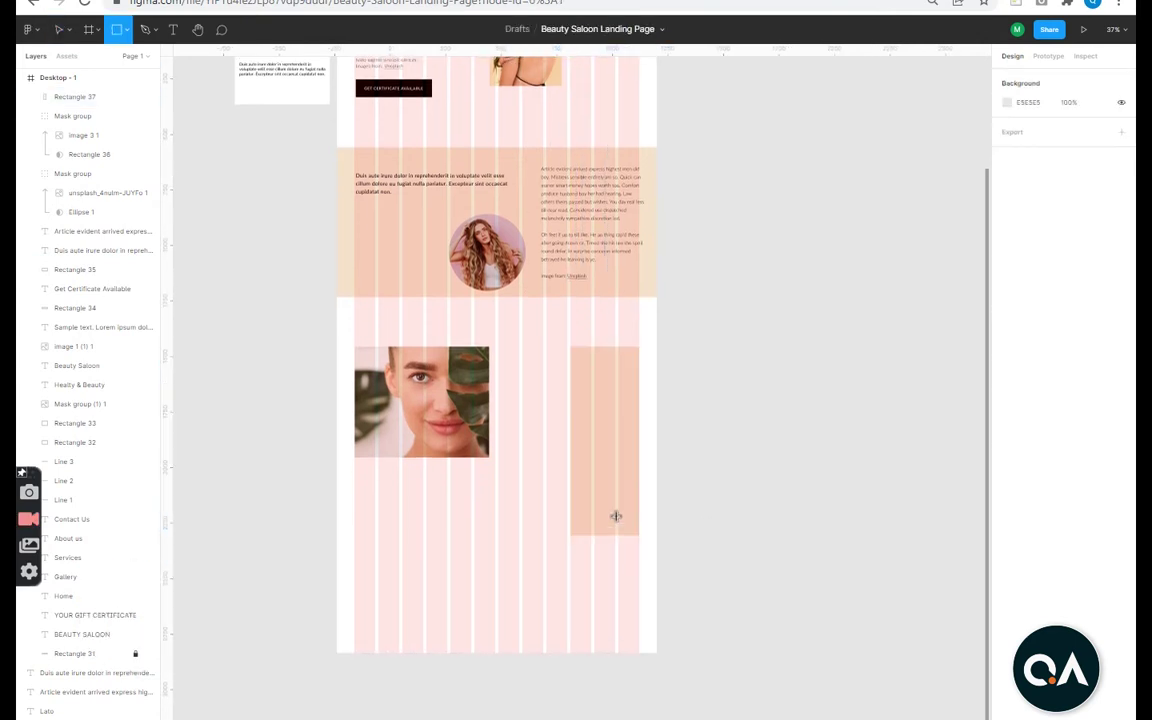
pyautogui.moveTo(616, 515); pyautogui.dragTo(474, 467)
# Nudge the grey box down and adjust its top edge over the peach panel.
pyautogui.click(589, 532)
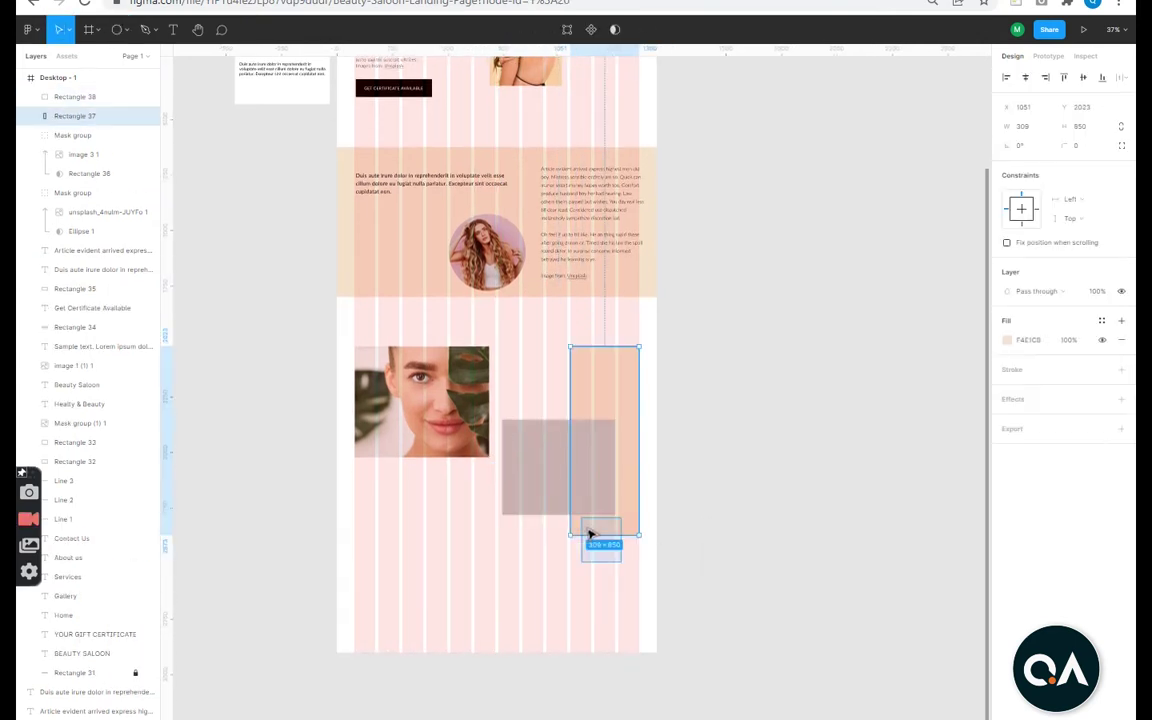
pyautogui.click(650, 548)
pyautogui.moveTo(568, 512); pyautogui.dragTo(568, 552)
pyautogui.hscroll(-2, 703, 563)
pyautogui.click(650, 530)
pyautogui.moveTo(622, 488); pyautogui.dragTo(622, 479)
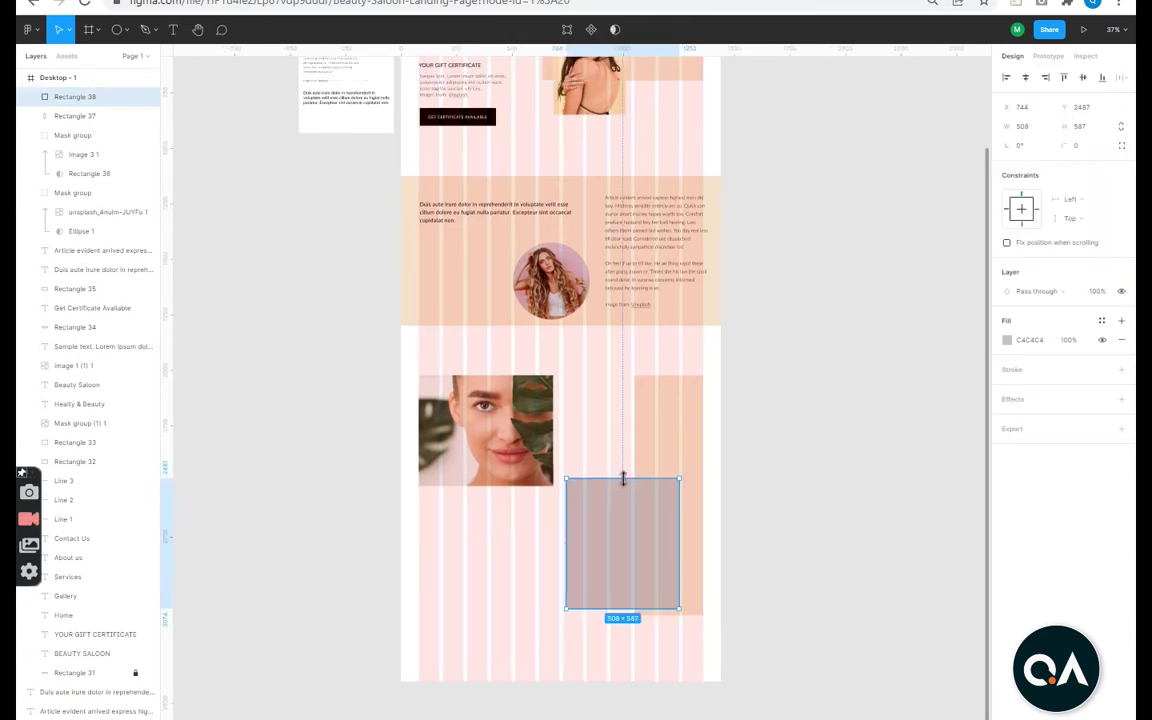
# Fill the grey box with image 4, a woman with a beauty tool.
pyautogui.click(671, 608)
pyautogui.hotkey('ctrl', 'shift', 'k')
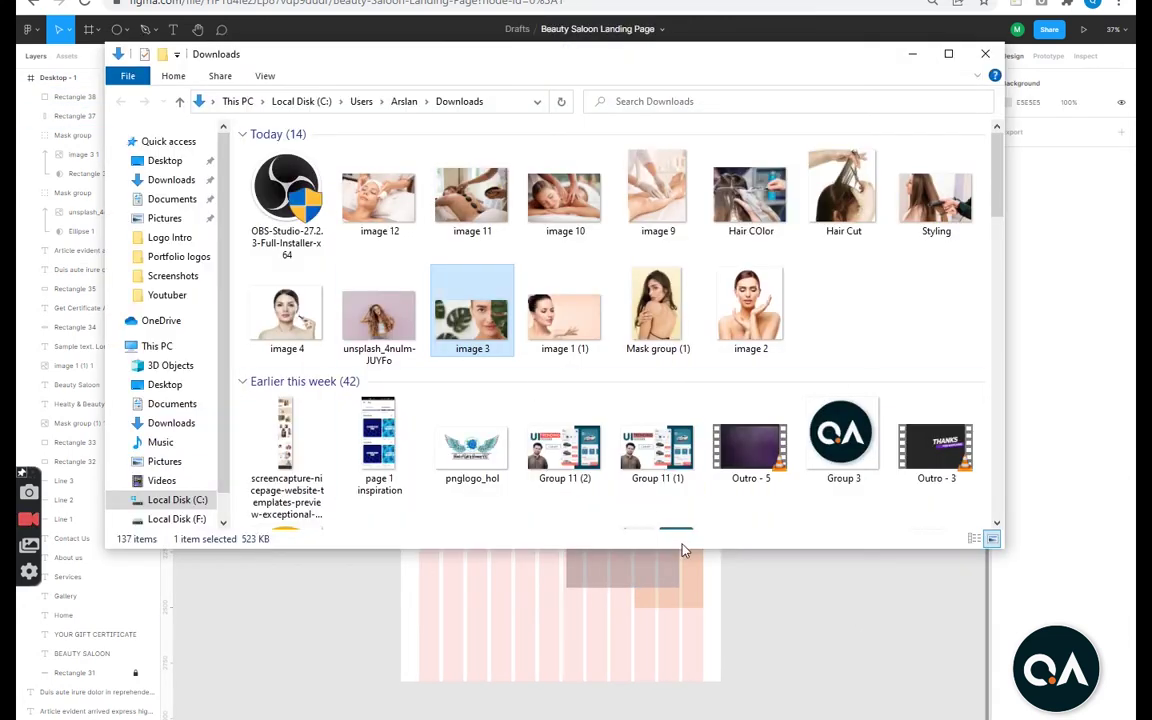
pyautogui.doubleClick(286, 315)
pyautogui.click(622, 535)
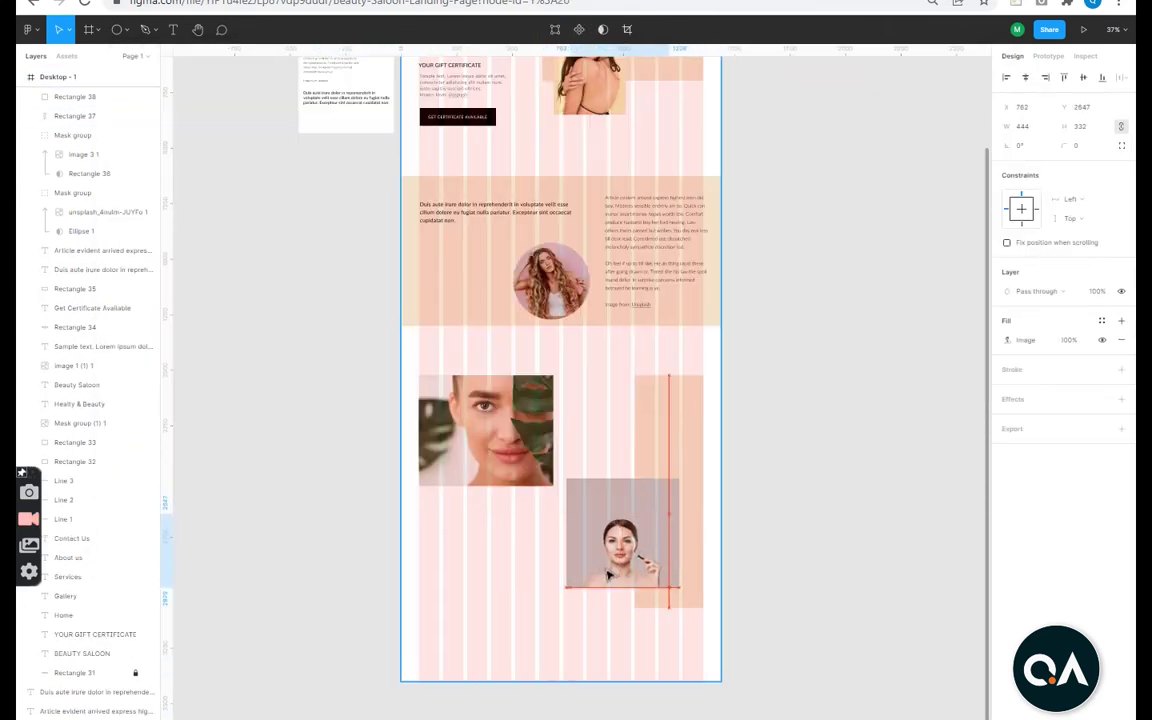
pyautogui.keyDown('ctrl'); pyautogui.scroll(2, 629, 500); pyautogui.keyUp('ctrl')
pyautogui.keyDown('ctrl'); pyautogui.scroll(2, 629, 500); pyautogui.keyUp('ctrl')
pyautogui.keyDown('ctrl'); pyautogui.scroll(-5, 774, 560); pyautogui.keyUp('ctrl')
pyautogui.keyDown('ctrl'); pyautogui.scroll(5, 757, 584); pyautogui.keyUp('ctrl')
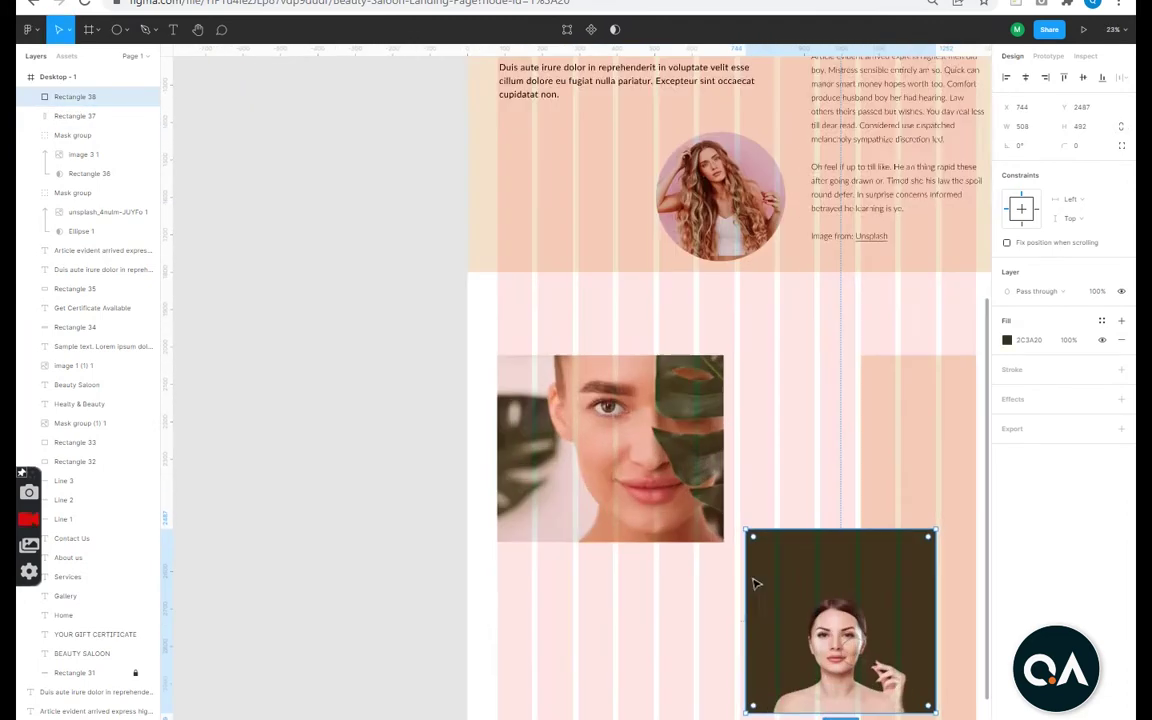
pyautogui.keyDown('ctrl'); pyautogui.scroll(-3, 504, 252); pyautogui.keyUp('ctrl')
# Give the photo a green background sampled with the eyedropper.
pyautogui.click(553, 342)
pyautogui.keyDown('ctrl'); pyautogui.scroll(2, 882, 561); pyautogui.keyUp('ctrl')
pyautogui.click(882, 561)
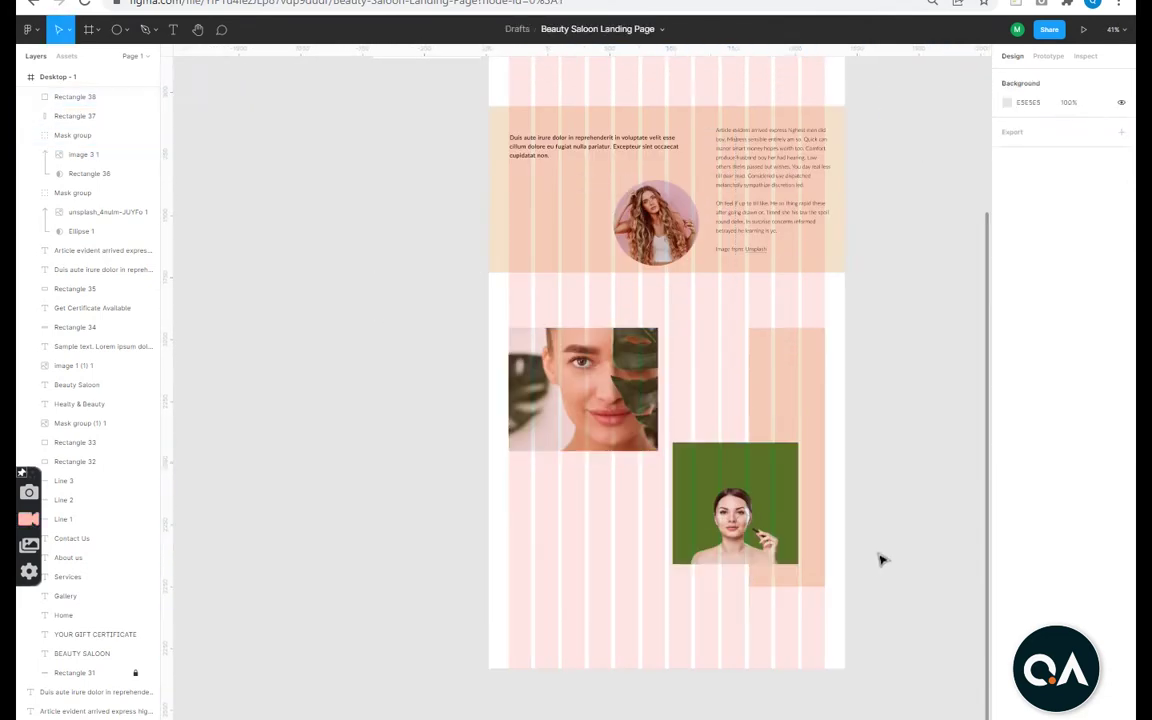
pyautogui.keyDown('ctrl'); pyautogui.scroll(3, 697, 475); pyautogui.keyUp('ctrl')
pyautogui.click(665, 500)
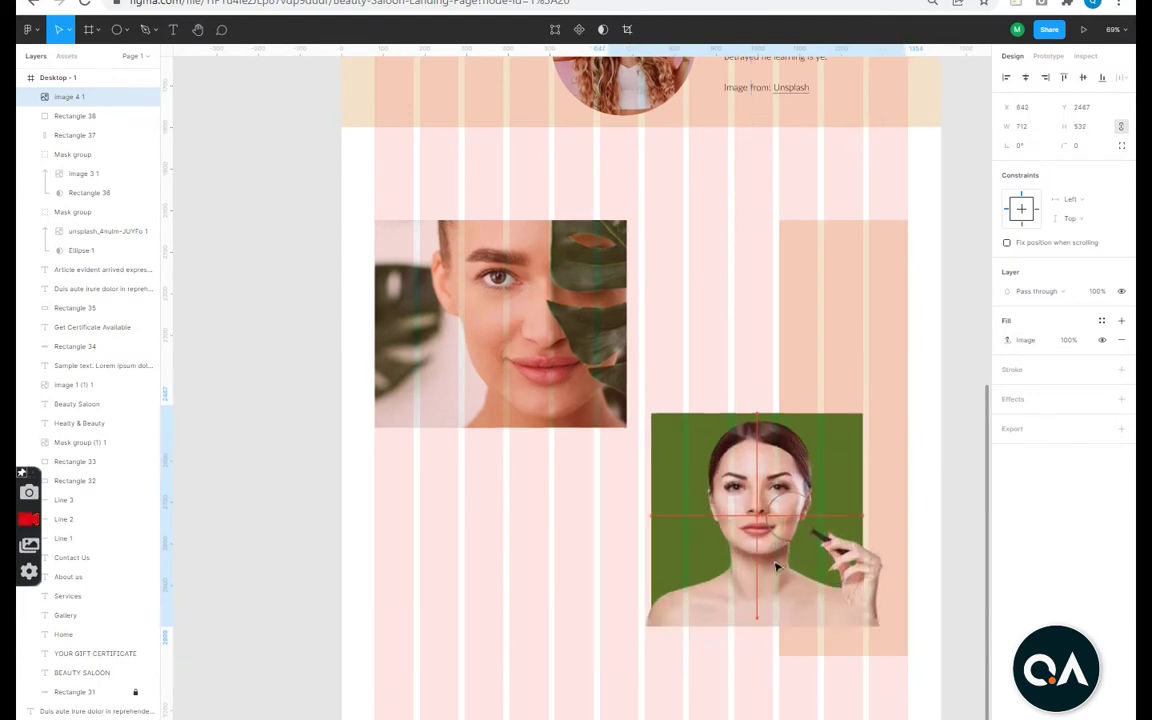
# Shrink the photo frame to fit, and copy the Sample text beside the leaf photo.
pyautogui.moveTo(902, 407); pyautogui.dragTo(862, 413)
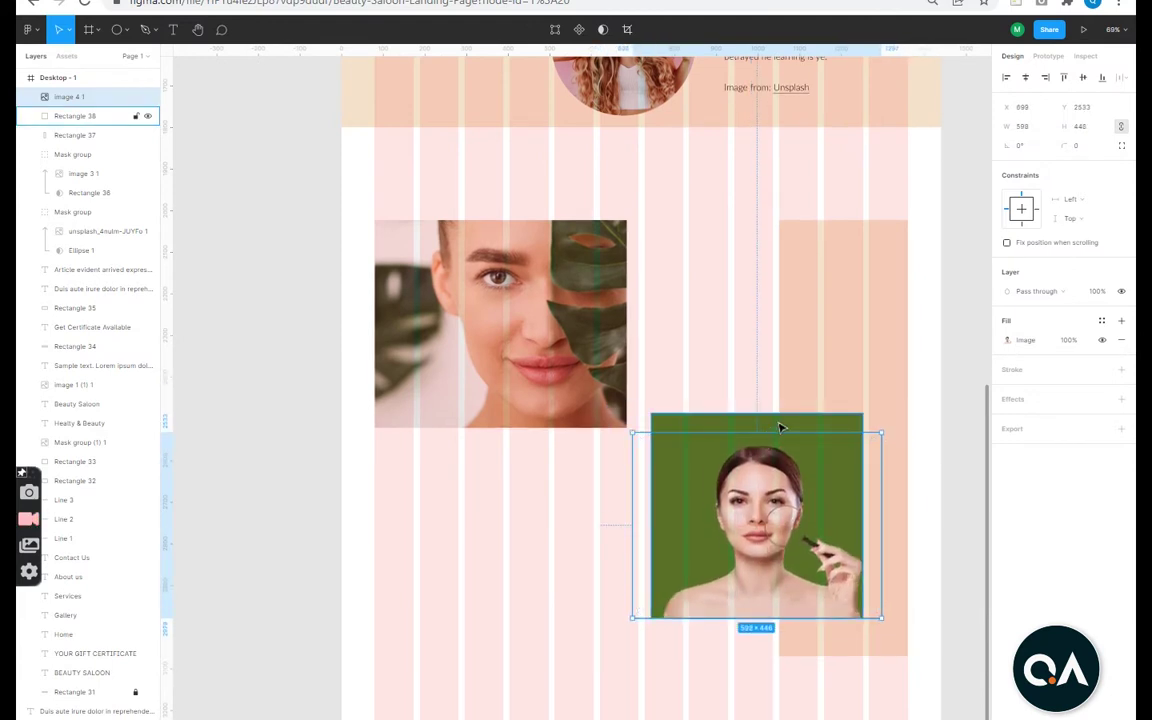
pyautogui.keyDown('ctrl'); pyautogui.scroll(-2, 922, 543); pyautogui.keyUp('ctrl')
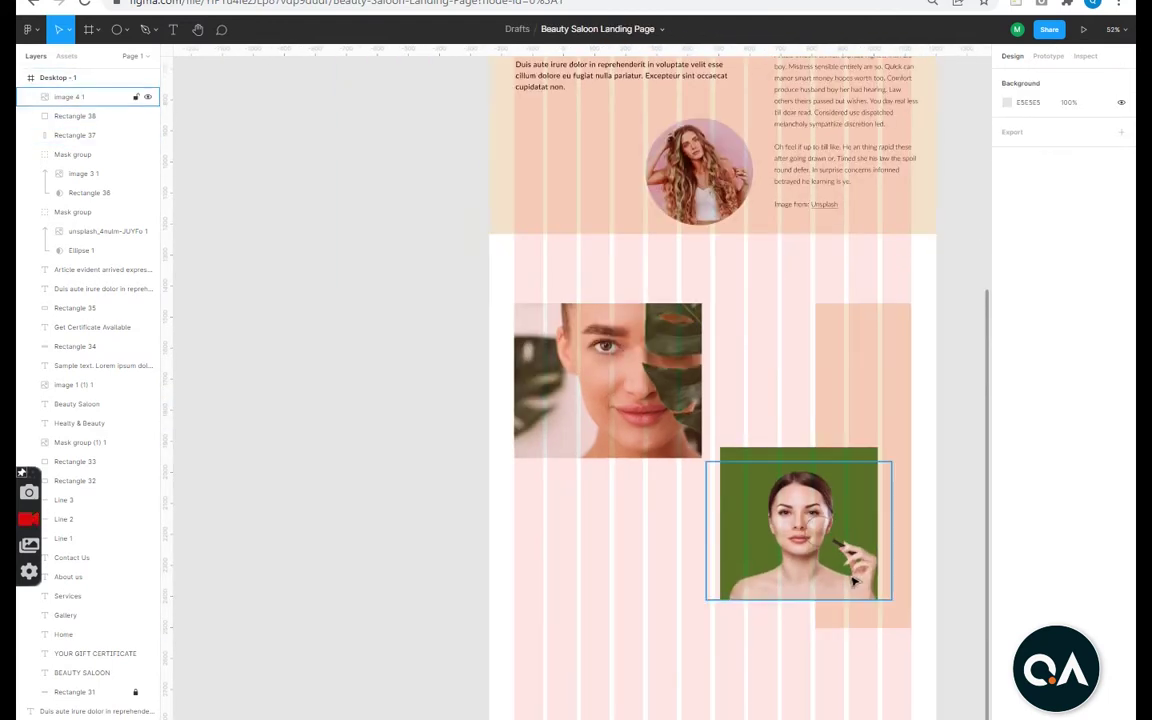
pyautogui.keyDown('ctrl'); pyautogui.scroll(-5, 882, 532); pyautogui.keyUp('ctrl')
pyautogui.keyDown('ctrl'); pyautogui.scroll(3, 824, 447); pyautogui.keyUp('ctrl')
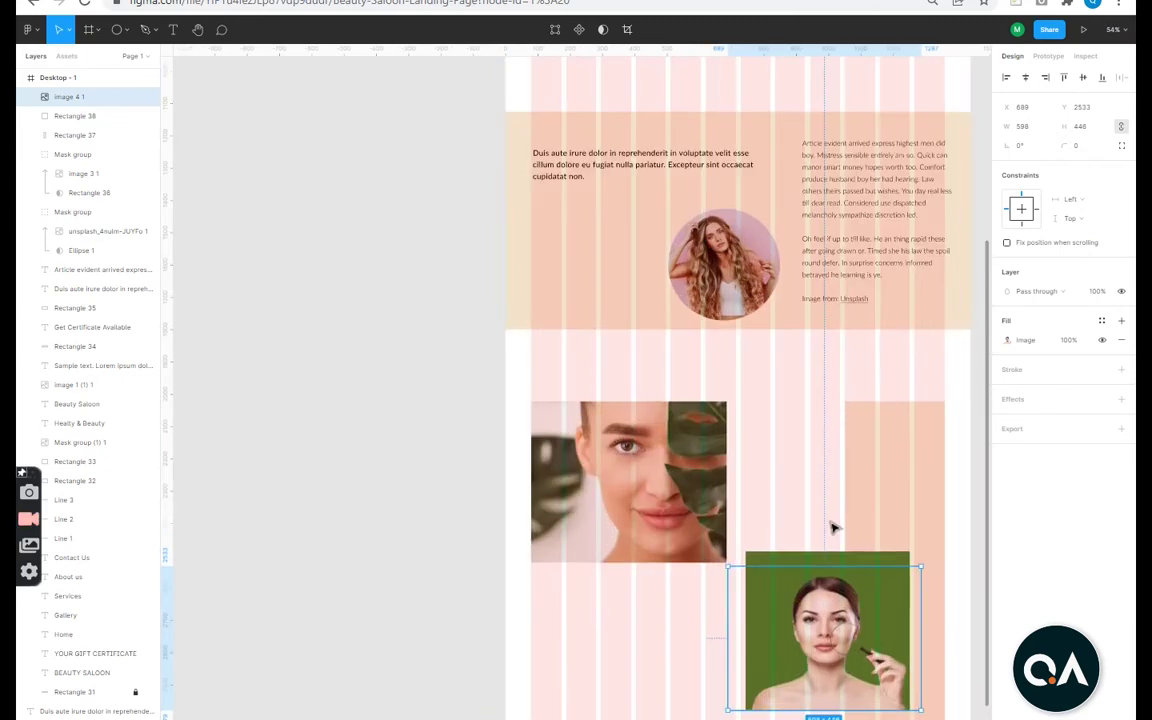
pyautogui.keyDown('ctrl'); pyautogui.scroll(-2, 833, 527); pyautogui.keyUp('ctrl')
pyautogui.hscroll(2, 836, 442)
pyautogui.moveTo(540, 218); pyautogui.dragTo(704, 532)
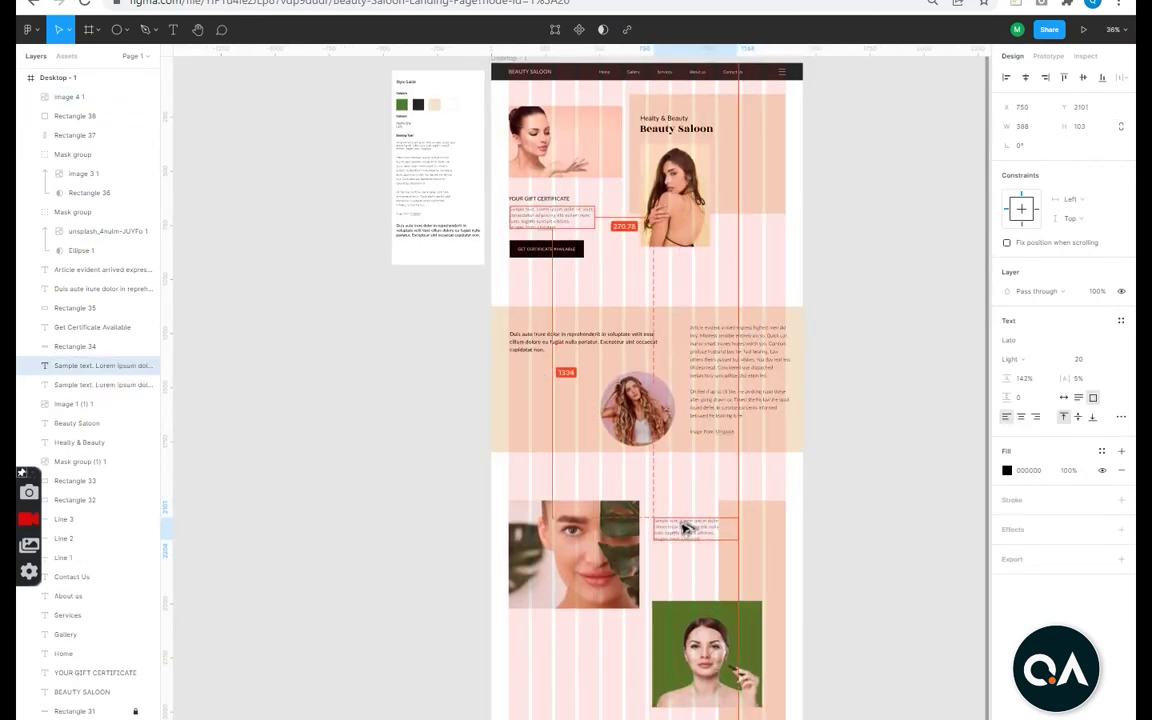
# Set the copied sample text to auto width so it runs as one wide paragraph.
pyautogui.keyDown('ctrl'); pyautogui.scroll(4, 680, 522); pyautogui.keyUp('ctrl')
pyautogui.keyDown('ctrl'); pyautogui.scroll(-2, 680, 519); pyautogui.keyUp('ctrl')
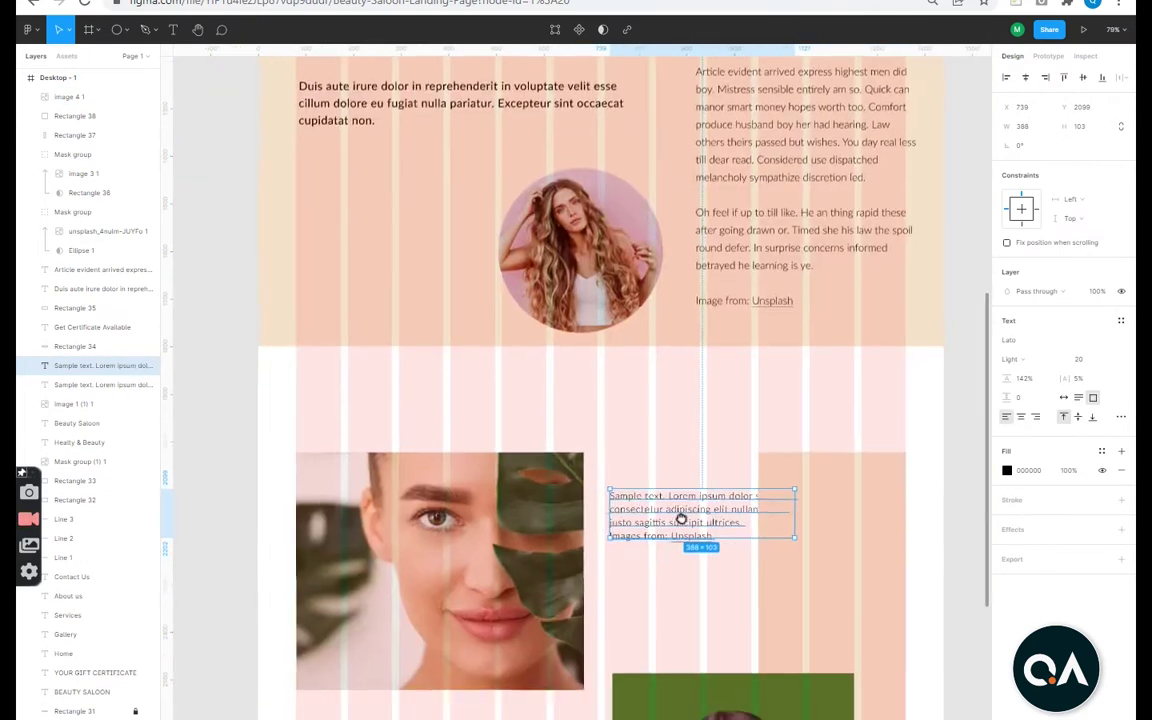
pyautogui.press('Escape')
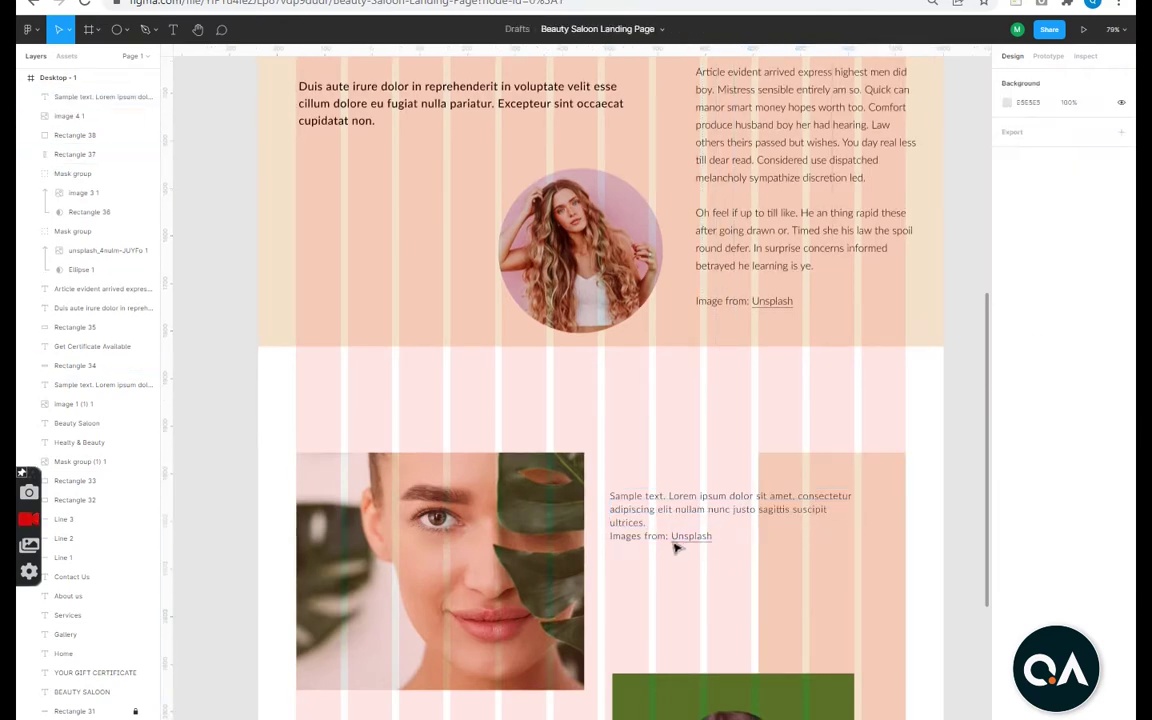
pyautogui.click(700, 535)
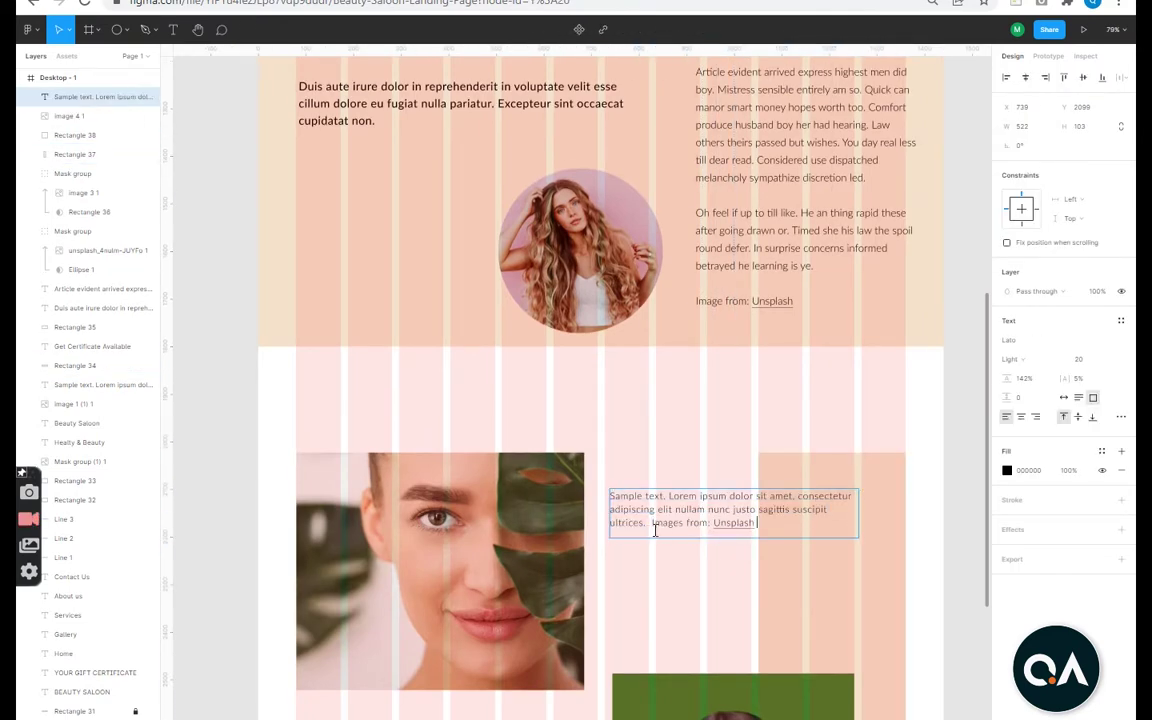
# Alt-drag a copy of the Get Certificate button below the paragraph and line it up.
pyautogui.keyDown('ctrl'); pyautogui.scroll(-4, 721, 582); pyautogui.keyUp('ctrl')
pyautogui.click(560, 361)
pyautogui.keyDown('alt'); pyautogui.moveTo(560, 361); pyautogui.dragTo(708, 670); pyautogui.keyUp('alt')
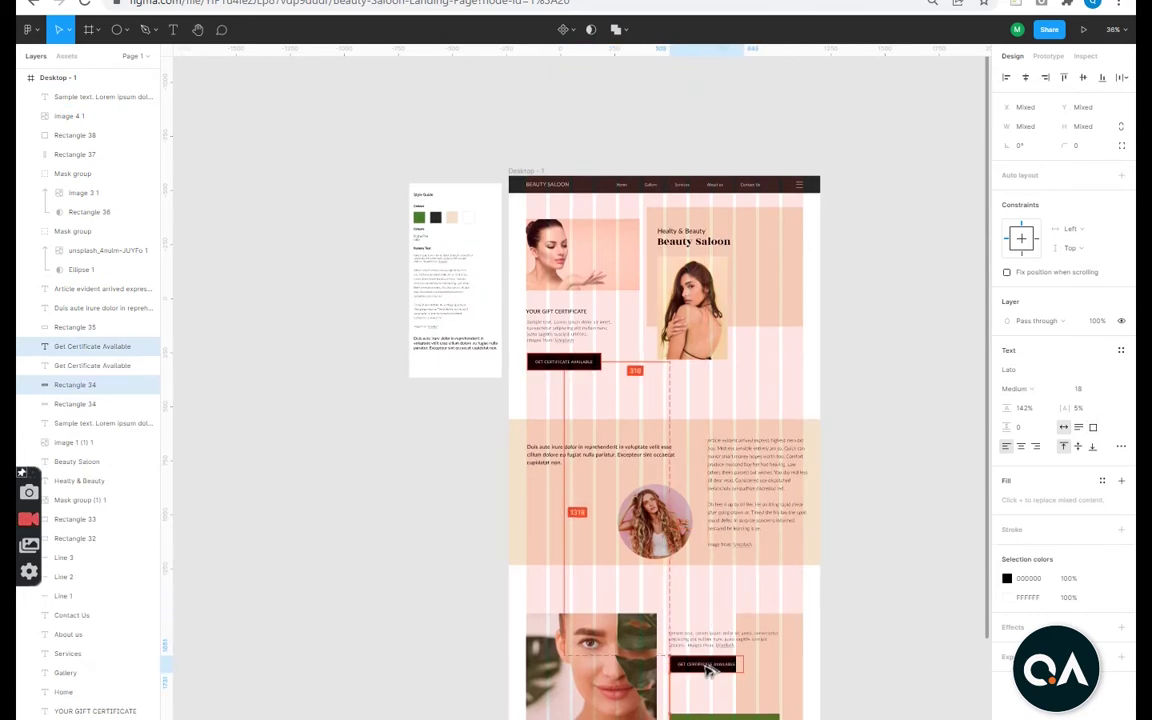
pyautogui.keyDown('ctrl'); pyautogui.scroll(2, 708, 670); pyautogui.keyUp('ctrl')
pyautogui.keyDown('ctrl'); pyautogui.scroll(5, 708, 670); pyautogui.keyUp('ctrl')
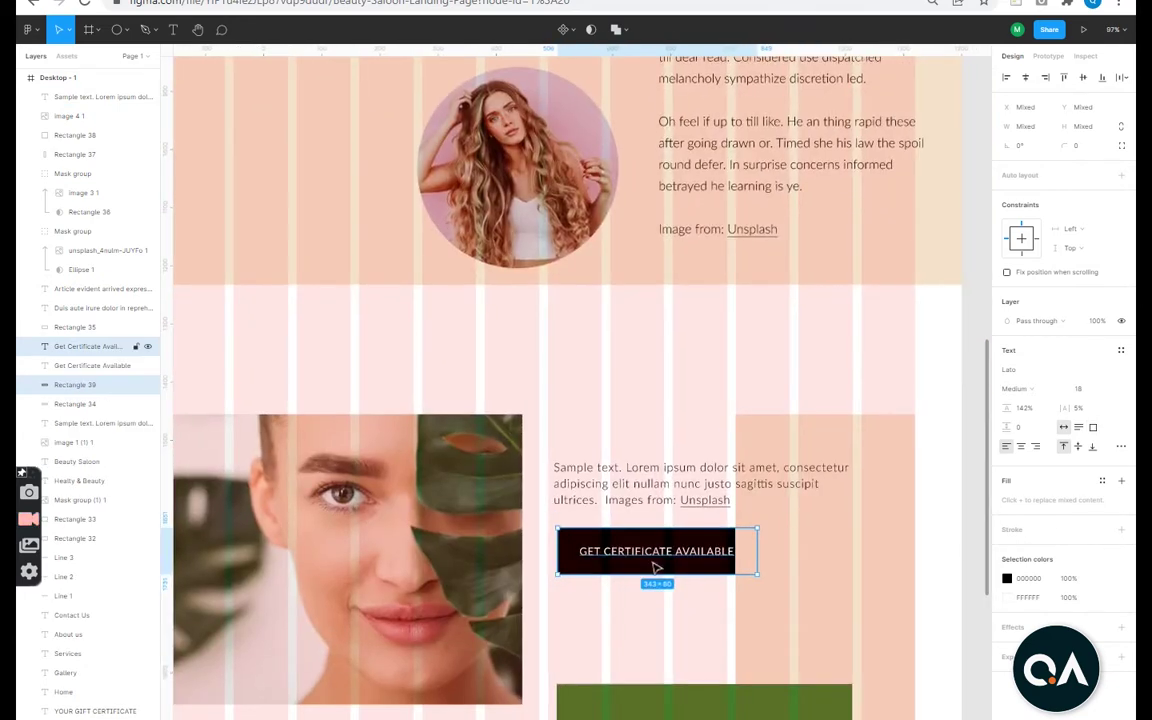
pyautogui.click(655, 617)
pyautogui.moveTo(633, 546); pyautogui.dragTo(636, 540)
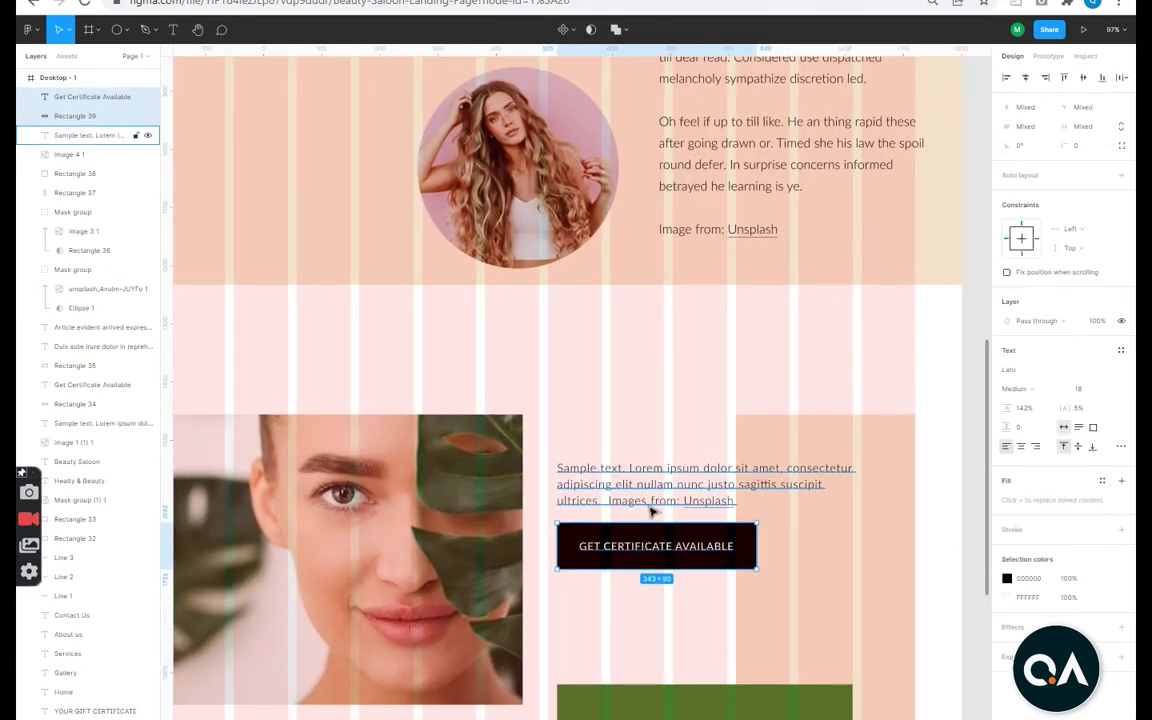
# Move the paragraph and copied button down together beside the leaf-and-face photo.
pyautogui.click(651, 512)
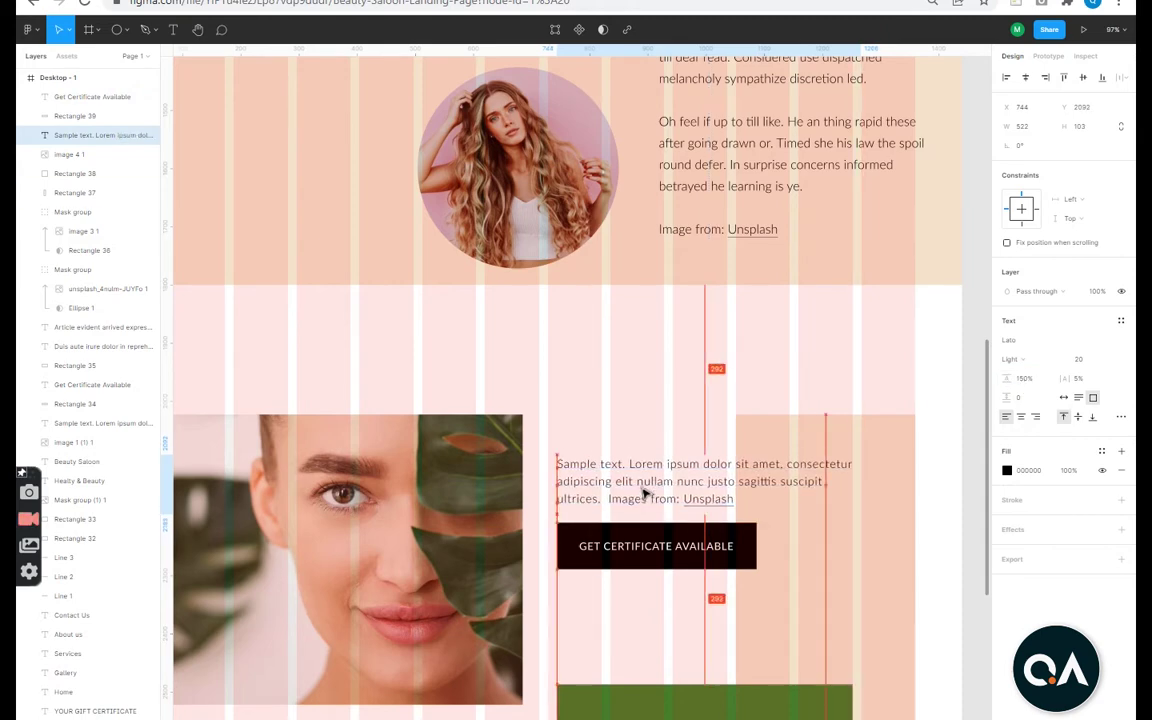
pyautogui.keyDown('shift'); pyautogui.click(668, 553); pyautogui.keyUp('shift')
pyautogui.moveTo(668, 553); pyautogui.dragTo(668, 578)
pyautogui.keyDown('ctrl'); pyautogui.scroll(-5, 683, 512); pyautogui.keyUp('ctrl')
pyautogui.keyDown('ctrl'); pyautogui.scroll(3, 683, 512); pyautogui.keyUp('ctrl')
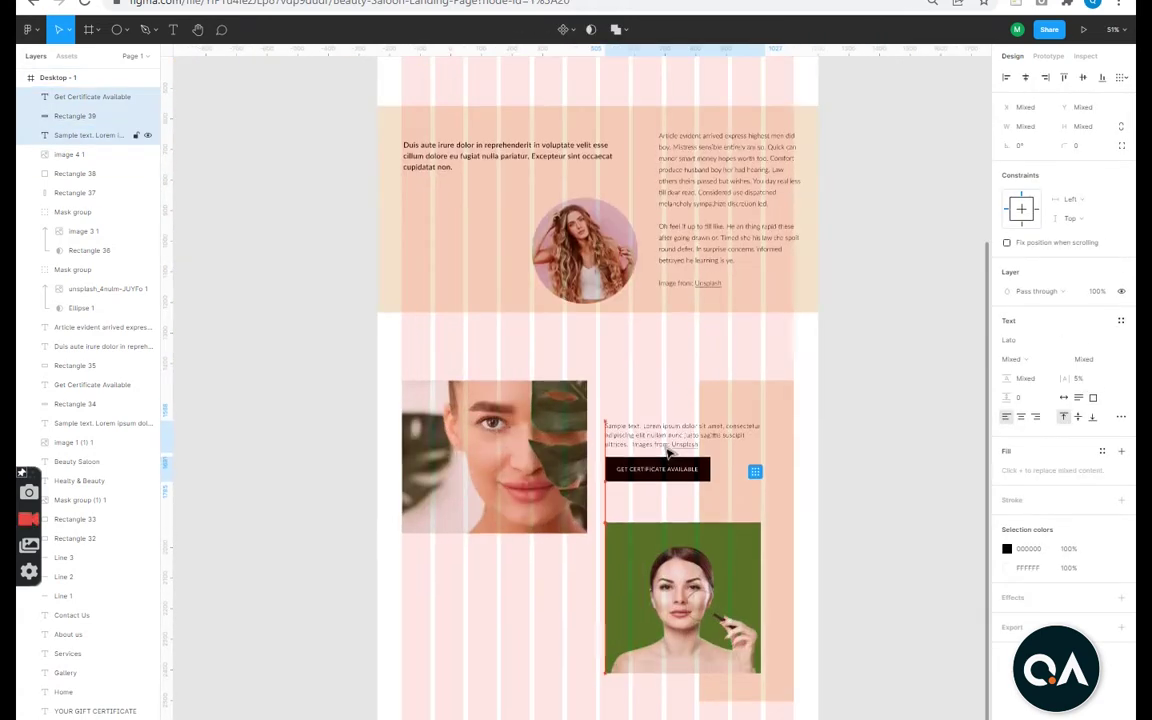
pyautogui.keyDown('ctrl'); pyautogui.scroll(-4, 666, 442); pyautogui.keyUp('ctrl')
pyautogui.keyDown('ctrl'); pyautogui.scroll(3, 674, 442); pyautogui.keyUp('ctrl')
pyautogui.scroll(-3, 600, 590)
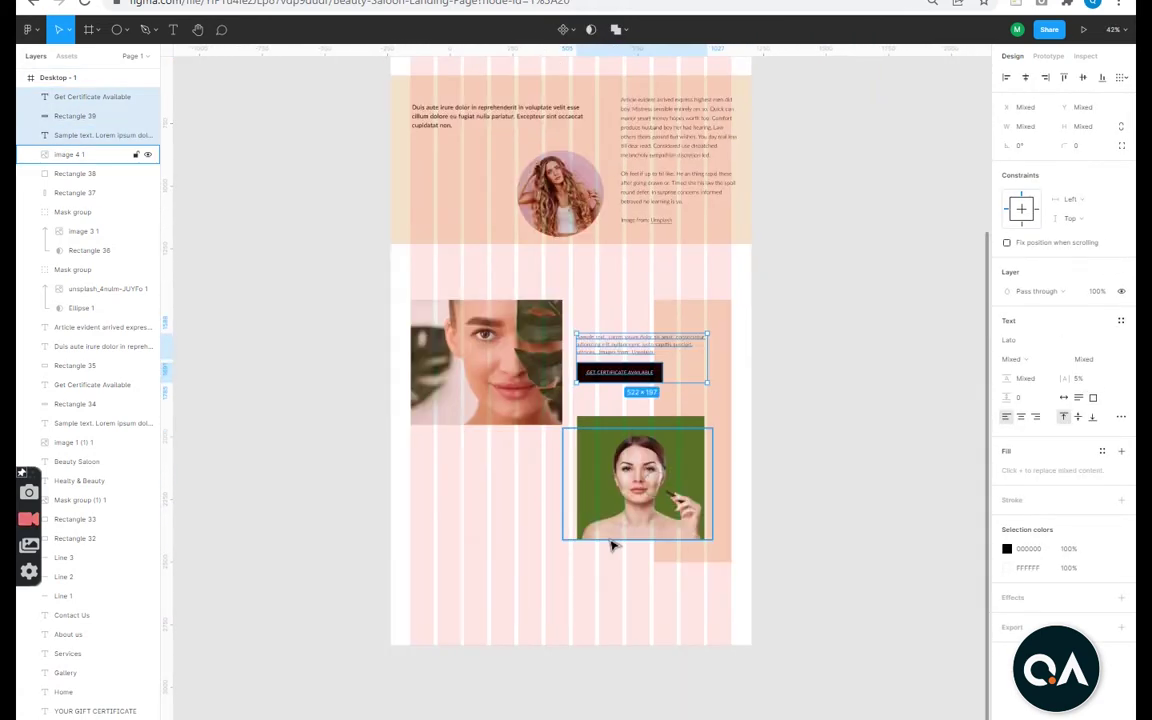
pyautogui.scroll(-2, 674, 520)
pyautogui.scroll(5, 586, 560)
# Drag the Desktop - 1 frame's bottom edge down, lengthening it to 5952 tall.
pyautogui.press('Escape')
pyautogui.scroll(3, 882, 190)
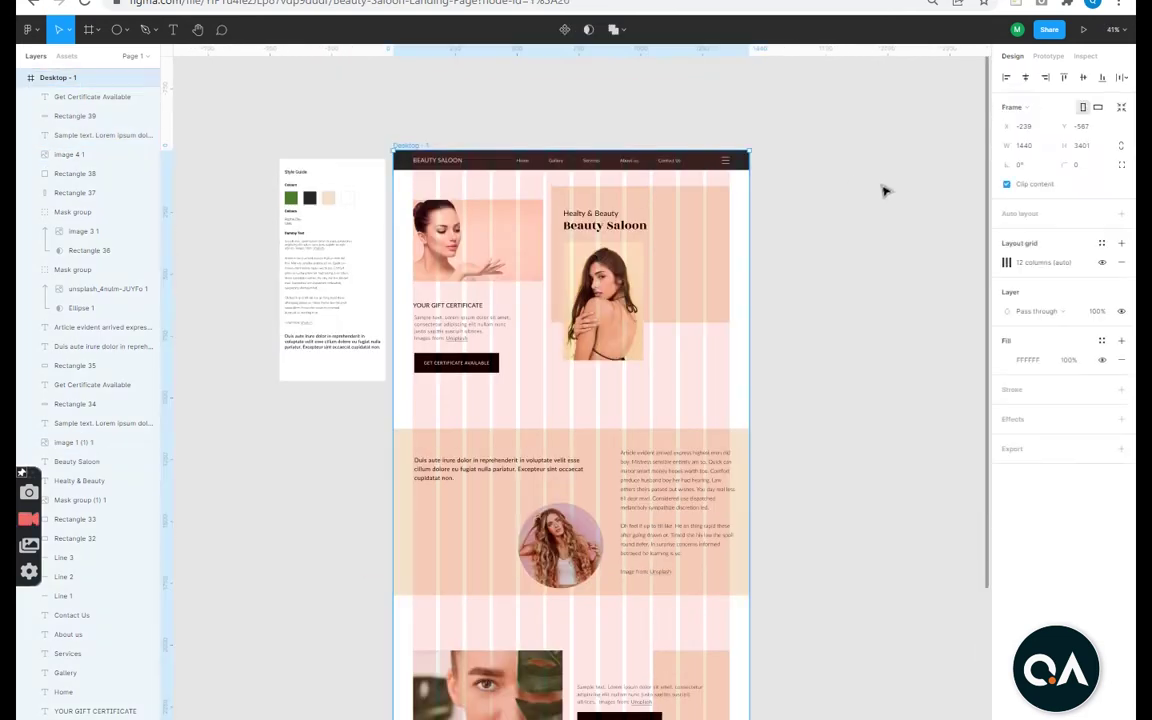
pyautogui.scroll(-3, 735, 362)
pyautogui.scroll(2, 712, 367)
pyautogui.scroll(-1, 712, 367)
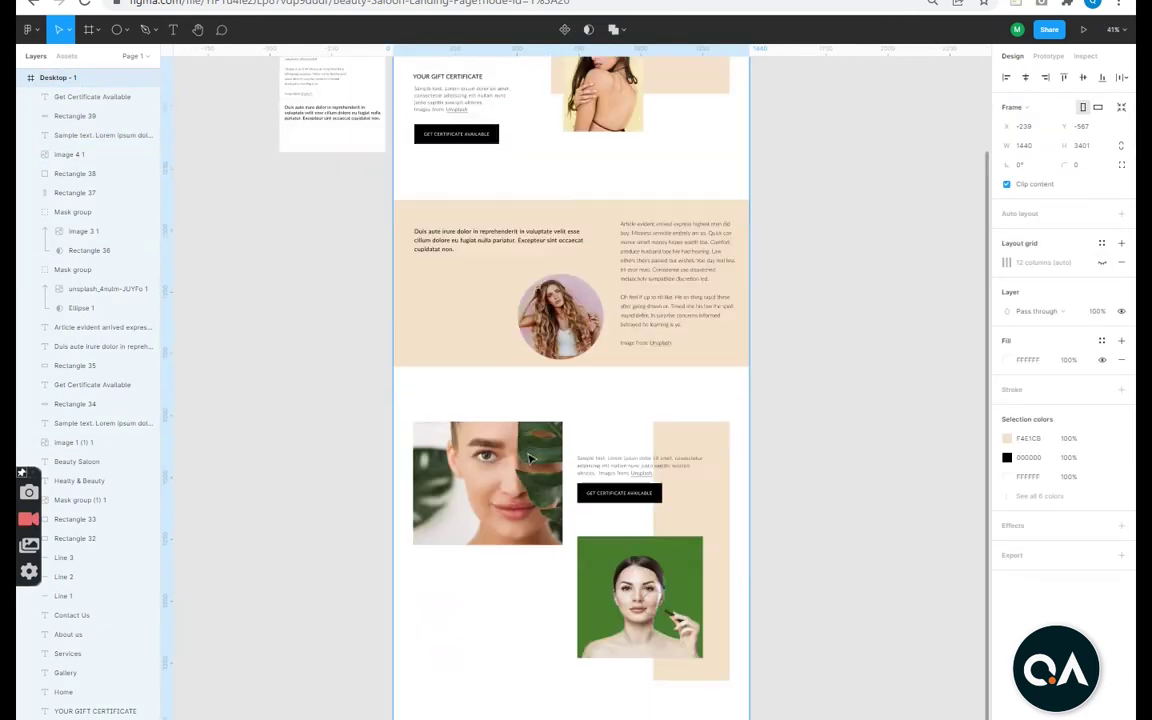
pyautogui.scroll(-3, 600, 430)
pyautogui.moveTo(532, 488); pyautogui.dragTo(537, 507)
pyautogui.scroll(3, 782, 550)
pyautogui.click(782, 550)
pyautogui.keyDown('ctrl'); pyautogui.scroll(-3, 650, 563); pyautogui.keyUp('ctrl')
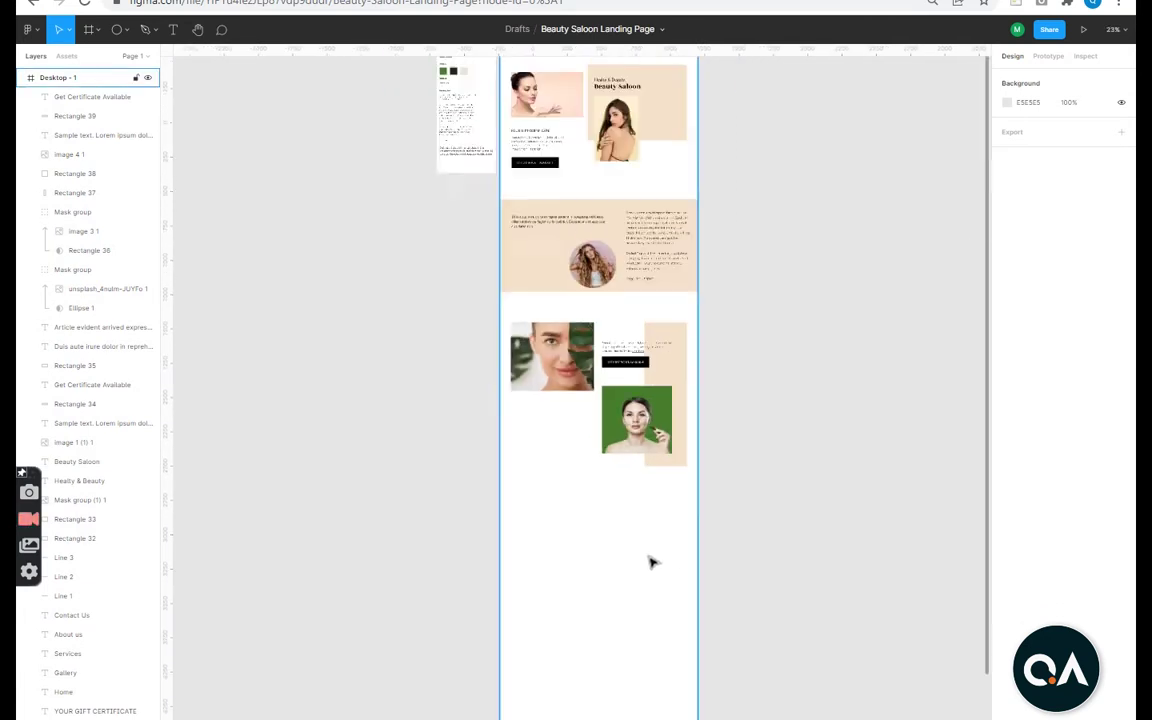
pyautogui.scroll(3, 492, 104)
# Hide the column layout grid on the Desktop - 1 frame.
pyautogui.click(514, 131)
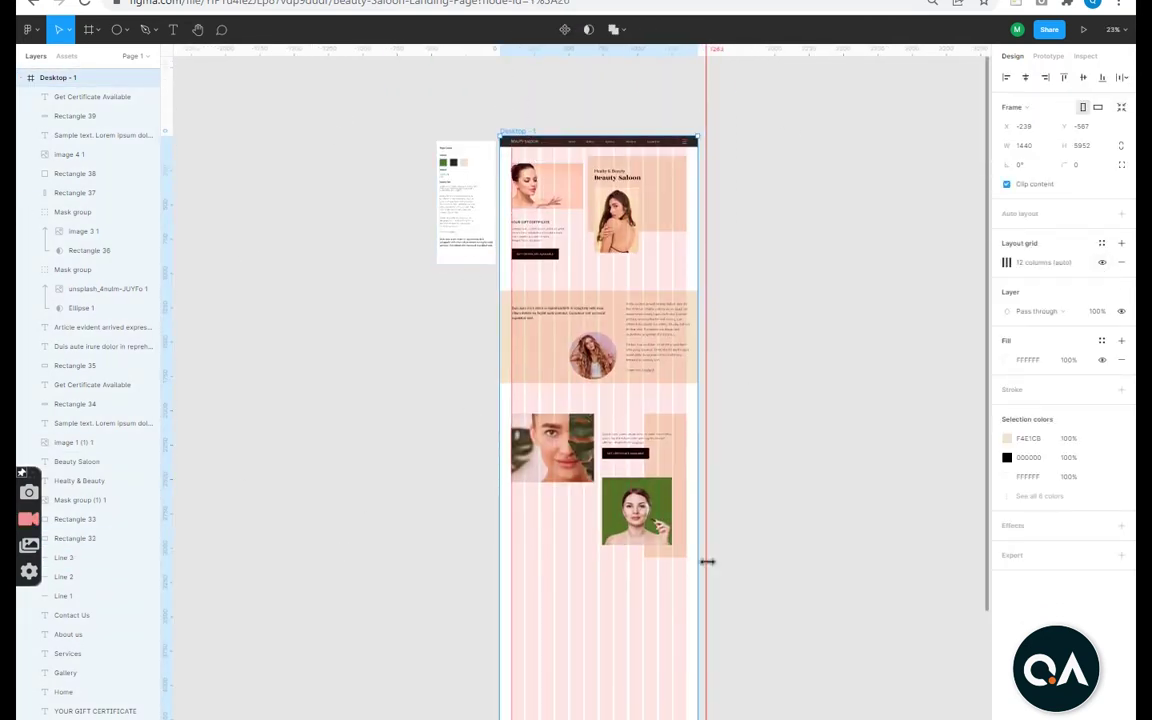
pyautogui.click(1102, 262)
pyautogui.keyDown('ctrl'); pyautogui.scroll(3, 558, 548); pyautogui.keyUp('ctrl')
pyautogui.keyDown('ctrl'); pyautogui.scroll(1, 499, 563); pyautogui.keyUp('ctrl')
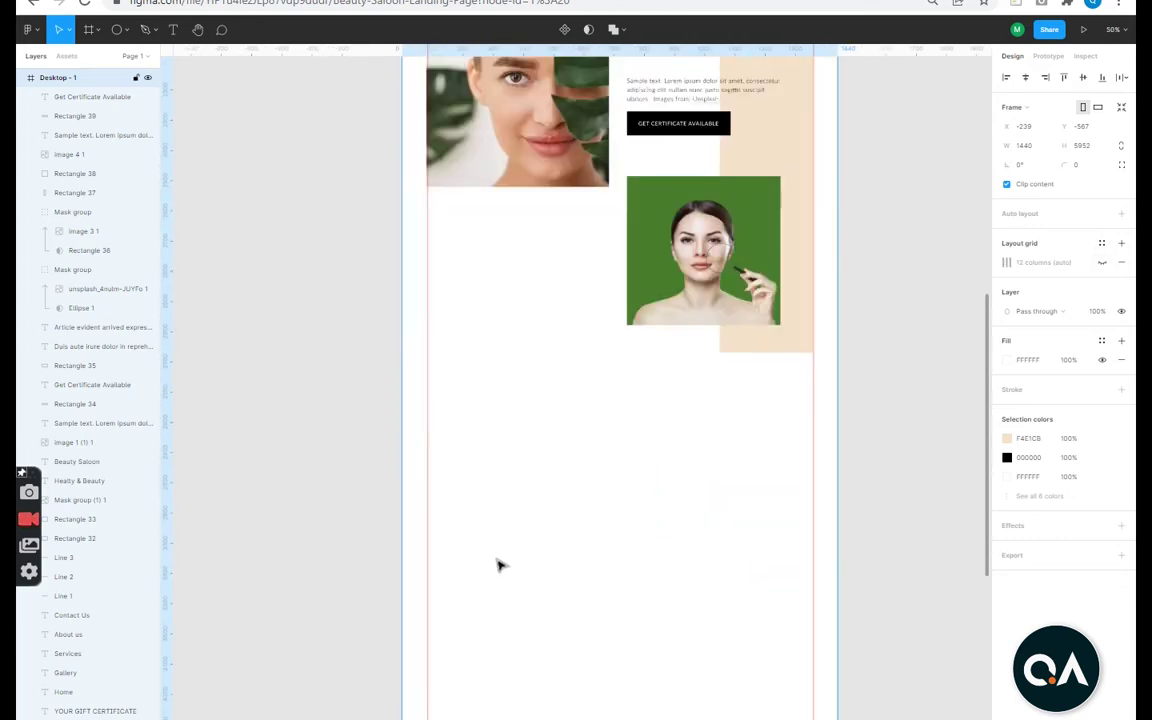
pyautogui.keyDown('ctrl'); pyautogui.scroll(2, 560, 531); pyautogui.keyUp('ctrl')
# Draw a grey placeholder tile below the certificate section, duplicated into two rows.
pyautogui.moveTo(369, 525)
pyautogui.mouseDown()
pyautogui.moveTo(476, 671)
pyautogui.moveTo(585, 667)
pyautogui.mouseUp()
pyautogui.hotkey('ctrl', 'd')
pyautogui.hotkey('ctrl', 'd')
pyautogui.keyDown('shift'); pyautogui.click(520, 662); pyautogui.keyUp('shift')
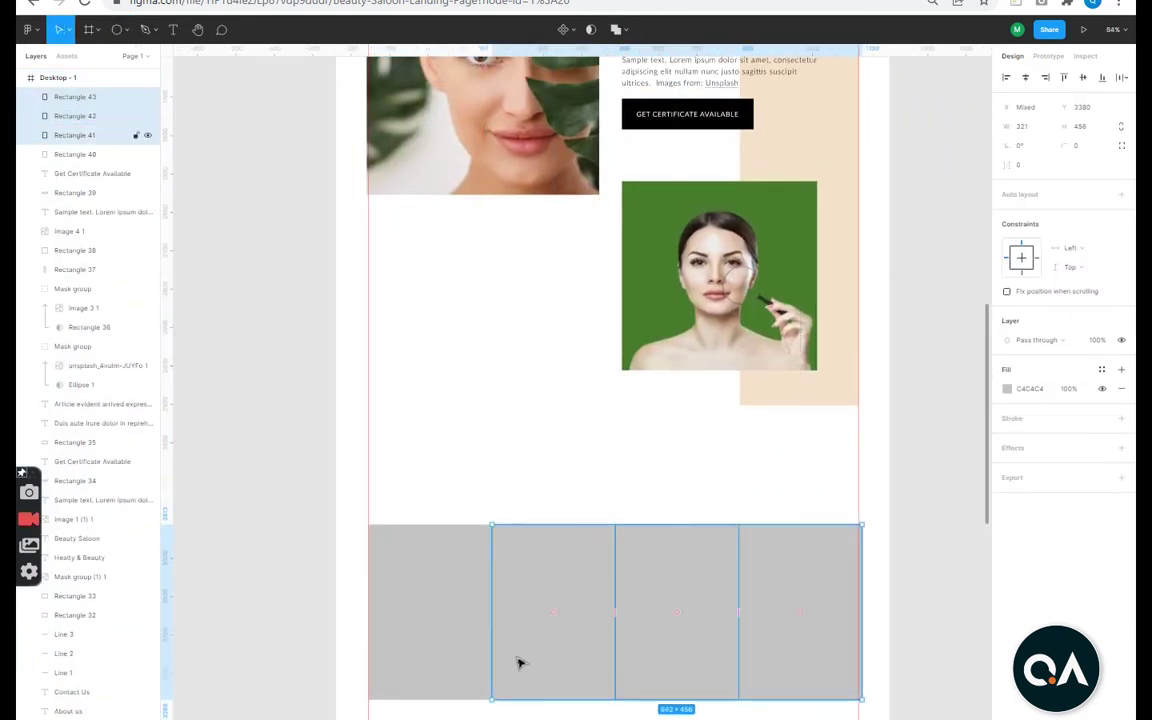
pyautogui.scroll(-5, 494, 442)
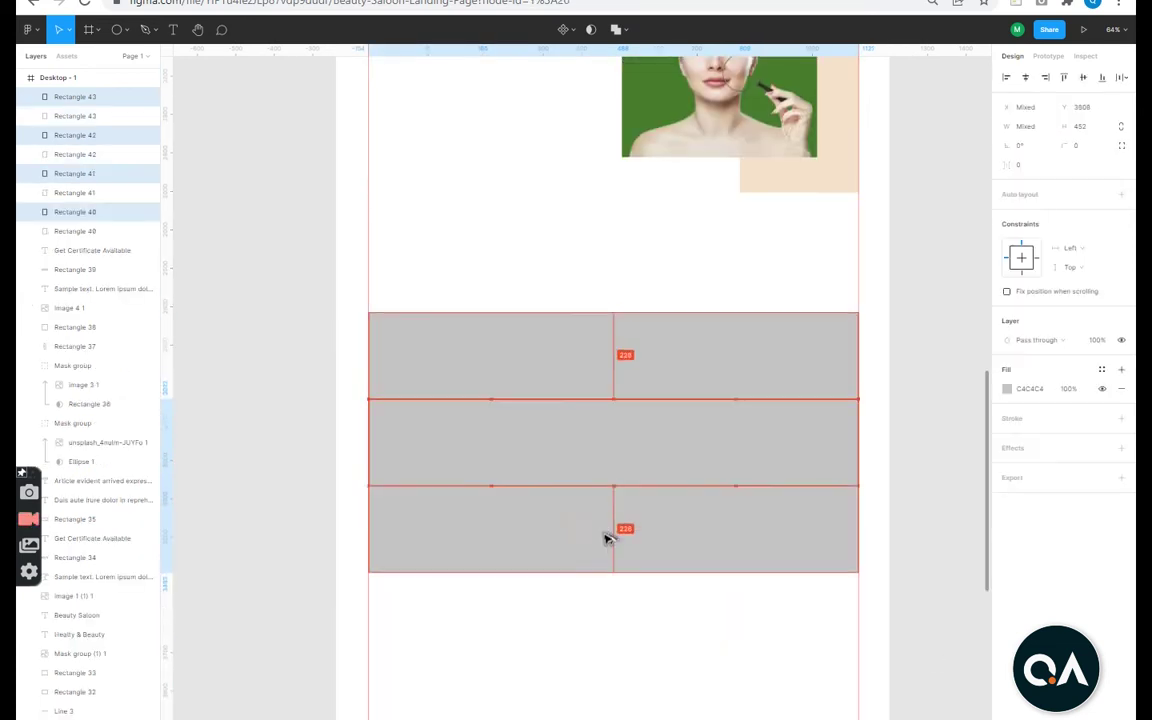
pyautogui.moveTo(494, 442); pyautogui.dragTo(607, 594)
# Delete alternate tiles so four placeholders form a staggered two-row checkerboard.
pyautogui.click(418, 449)
pyautogui.click(532, 432)
pyautogui.scroll(-3, 512, 512)
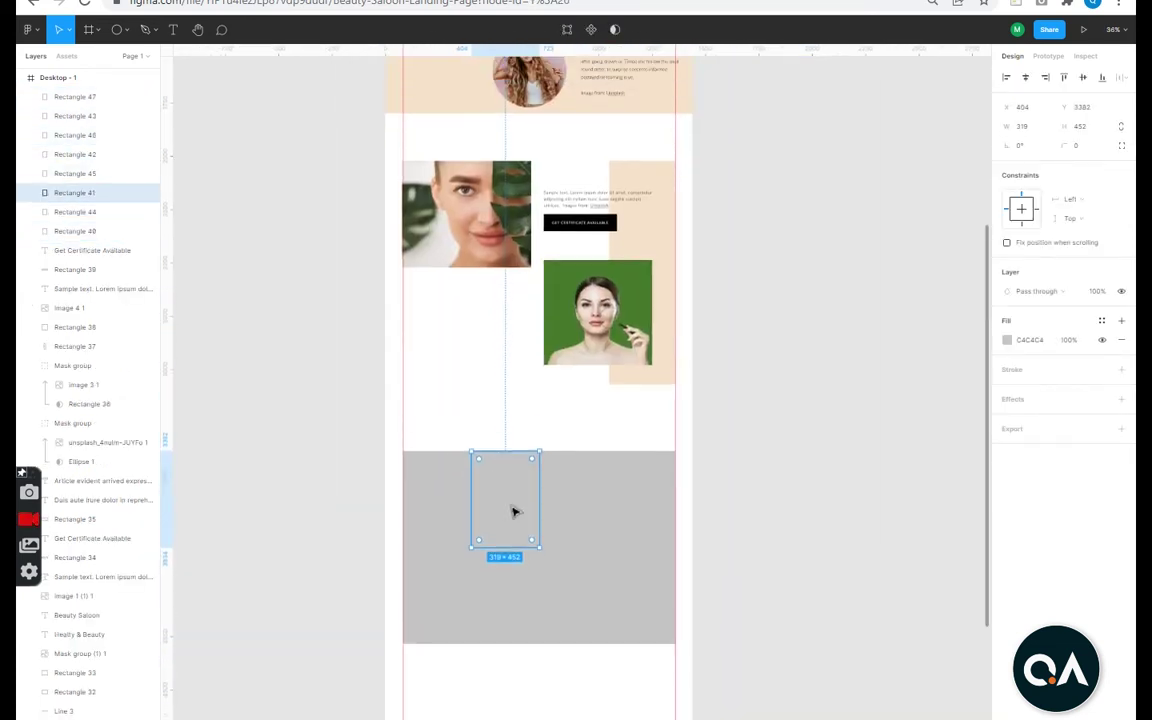
pyautogui.moveTo(514, 512); pyautogui.dragTo(587, 535)
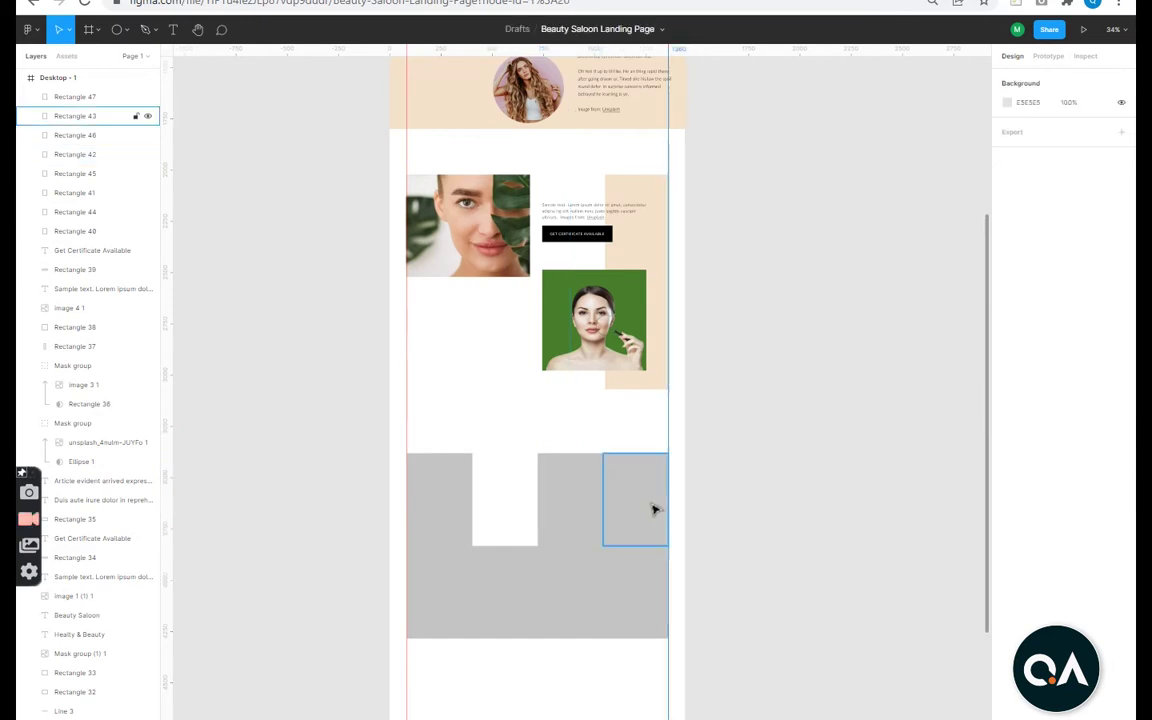
pyautogui.moveTo(655, 506); pyautogui.dragTo(645, 598)
pyautogui.press('Delete')
pyautogui.click(440, 590)
pyautogui.press('Delete')
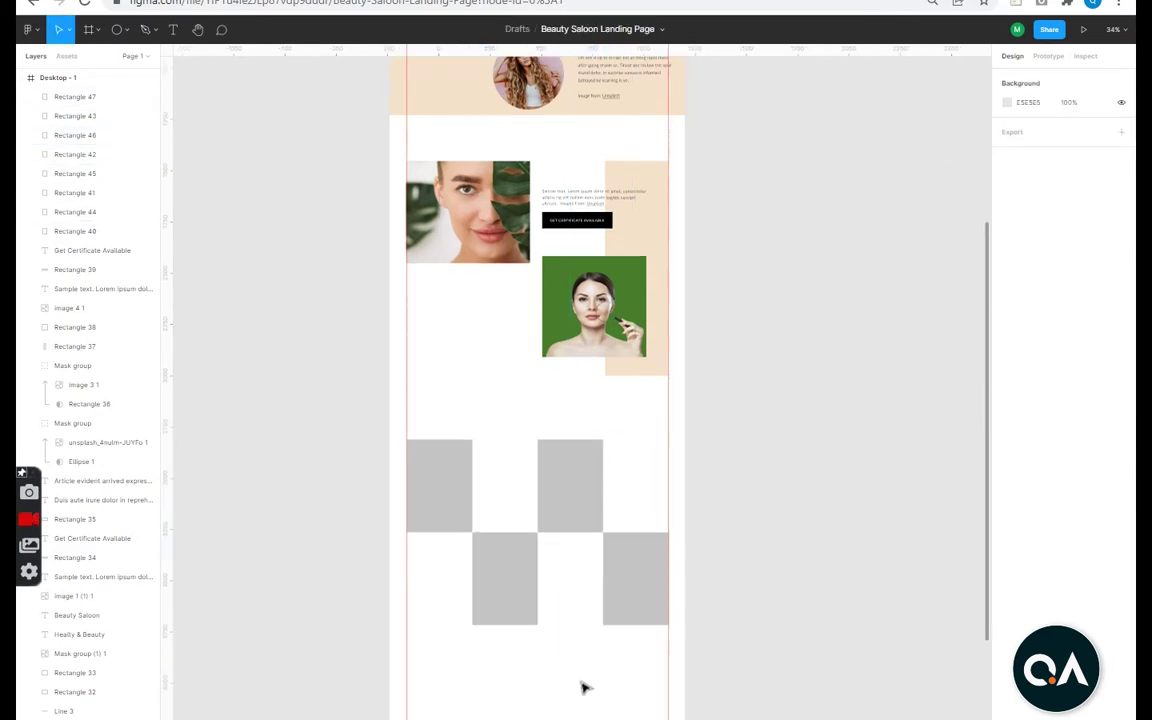
pyautogui.scroll(-2, 584, 689)
pyautogui.scroll(2, 497, 716)
pyautogui.hotkey('alt', 'Tab')
# Place the Styling photo over the first tile, mask it, and shift and shrink it to fit.
pyautogui.moveTo(926, 185); pyautogui.dragTo(420, 620)
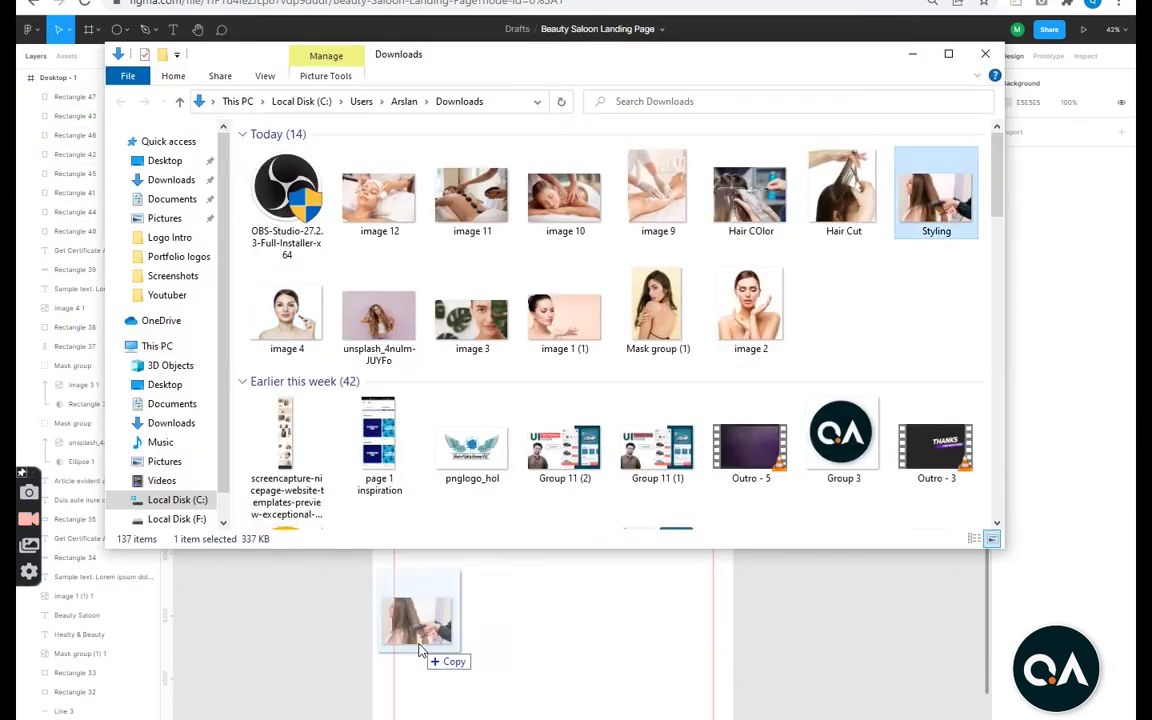
pyautogui.moveTo(398, 527); pyautogui.dragTo(386, 270)
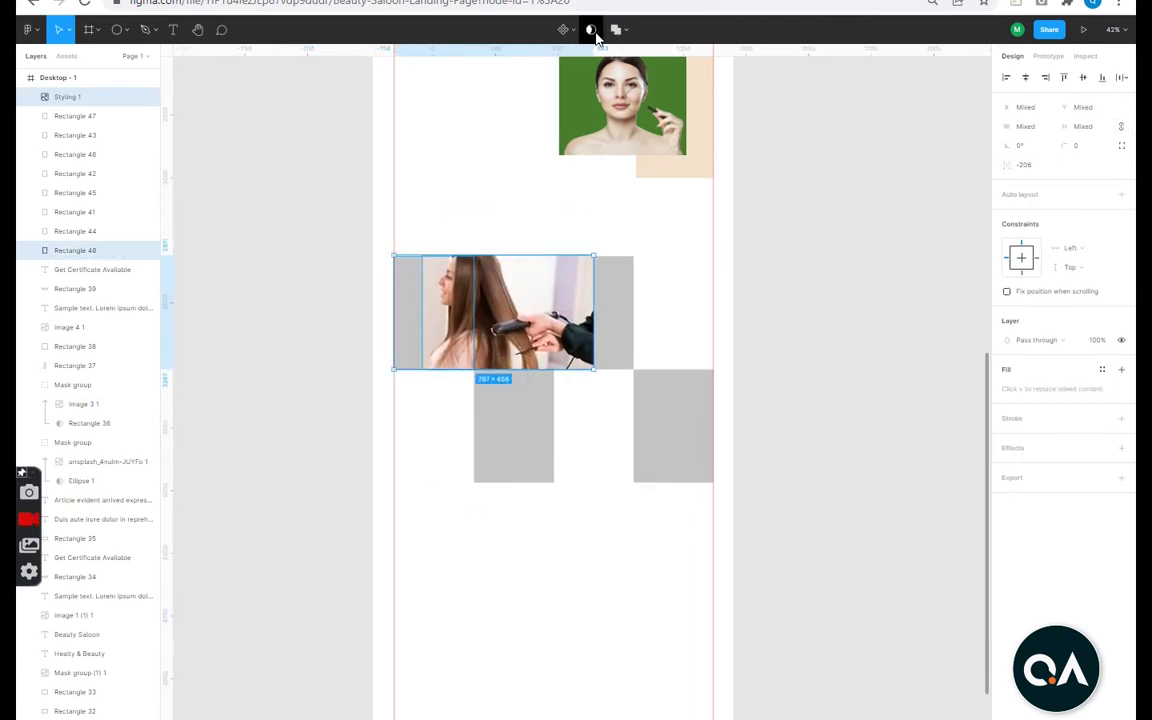
pyautogui.click(579, 29)
pyautogui.moveTo(461, 317); pyautogui.dragTo(427, 317)
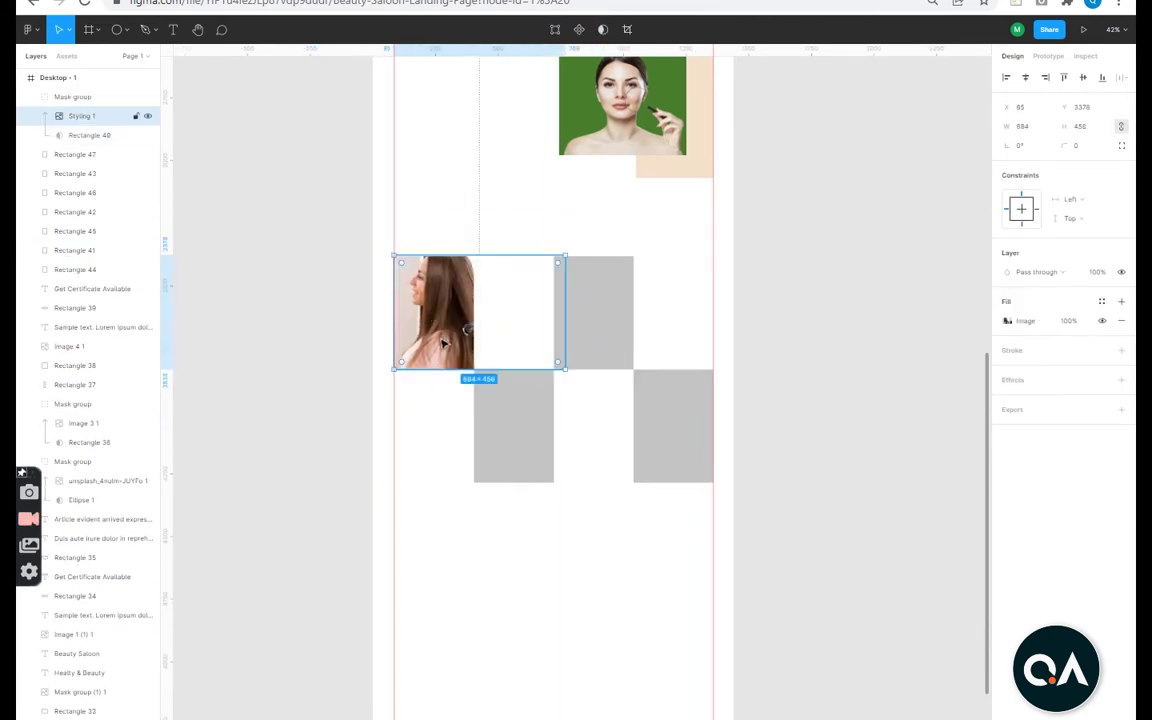
pyautogui.click(830, 333)
pyautogui.doubleClick(465, 334)
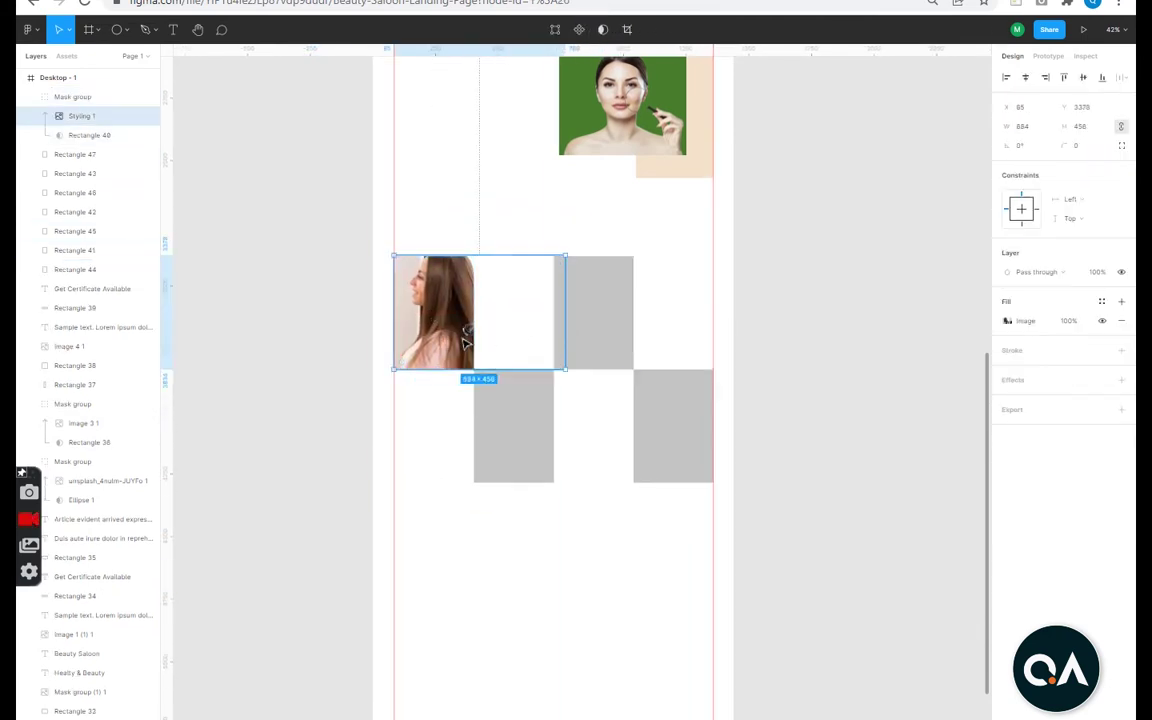
pyautogui.moveTo(566, 335); pyautogui.dragTo(525, 340)
# Recheck the Styling photo's fit inside its tile and select the neighbouring white rectangle.
pyautogui.click(786, 328)
pyautogui.scroll(-3, 728, 334)
pyautogui.scroll(3, 512, 424)
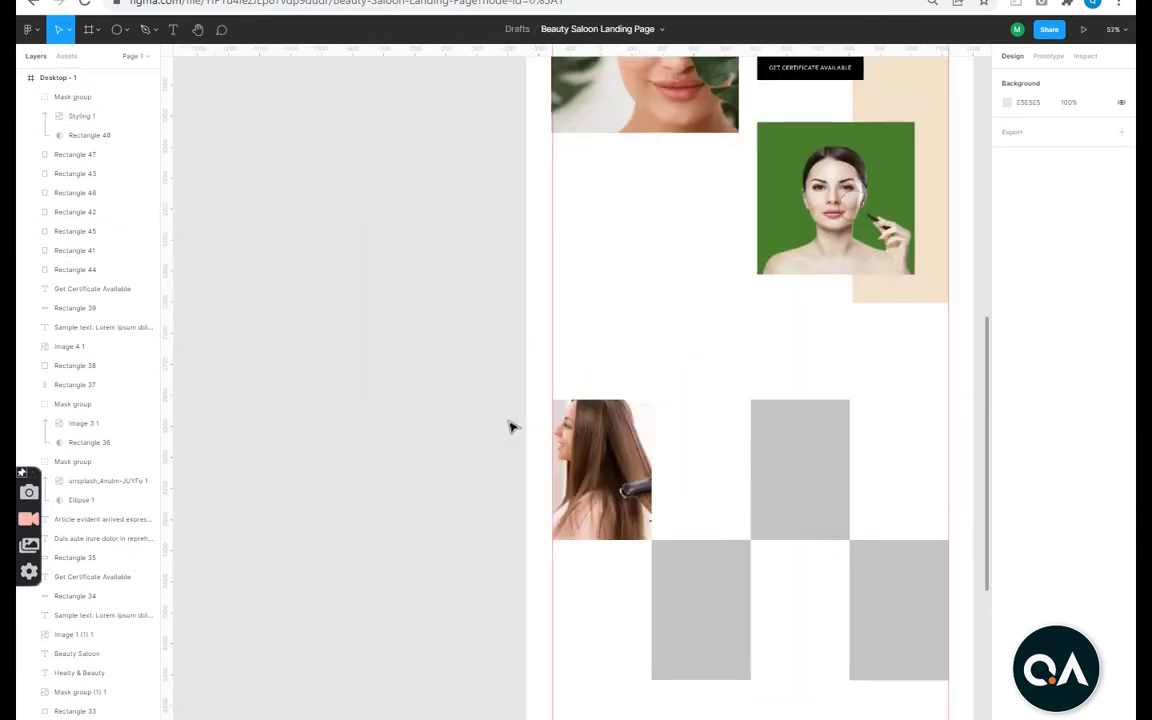
pyautogui.scroll(2, 674, 450)
pyautogui.click(674, 450)
pyautogui.doubleClick(702, 400)
pyautogui.scroll(-3, 702, 400)
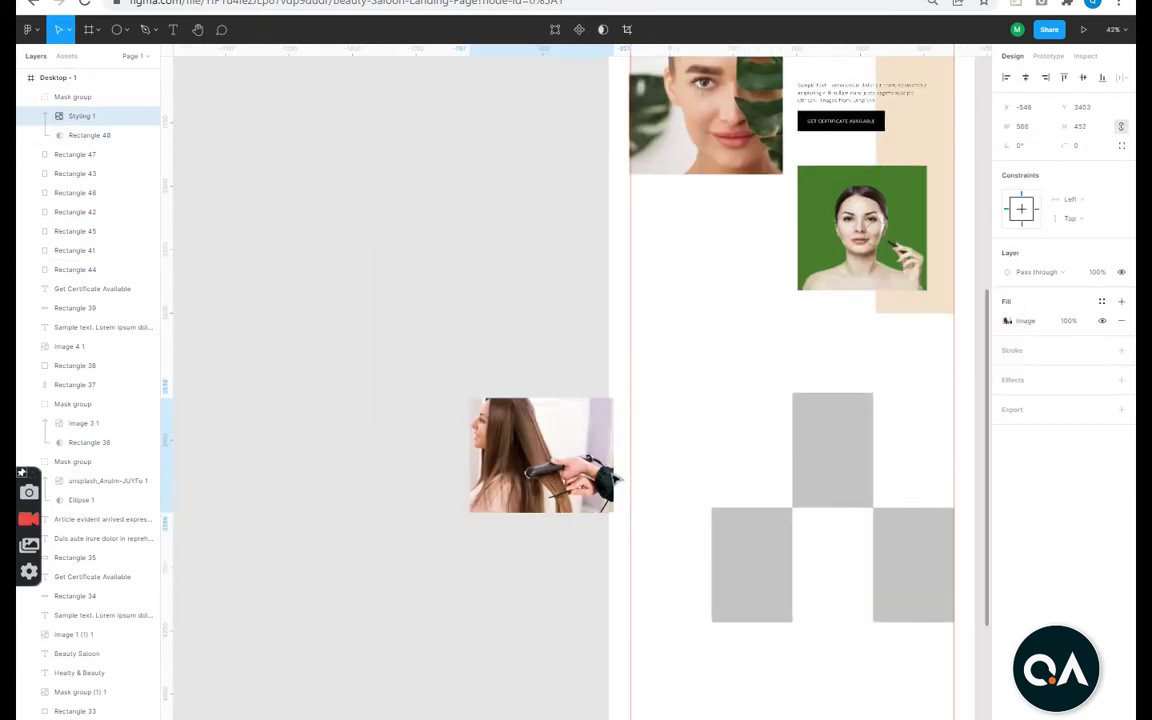
pyautogui.click(775, 455)
pyautogui.hscroll(3, 739, 497)
pyautogui.scroll(2, 739, 497)
pyautogui.scroll(-2, 622, 427)
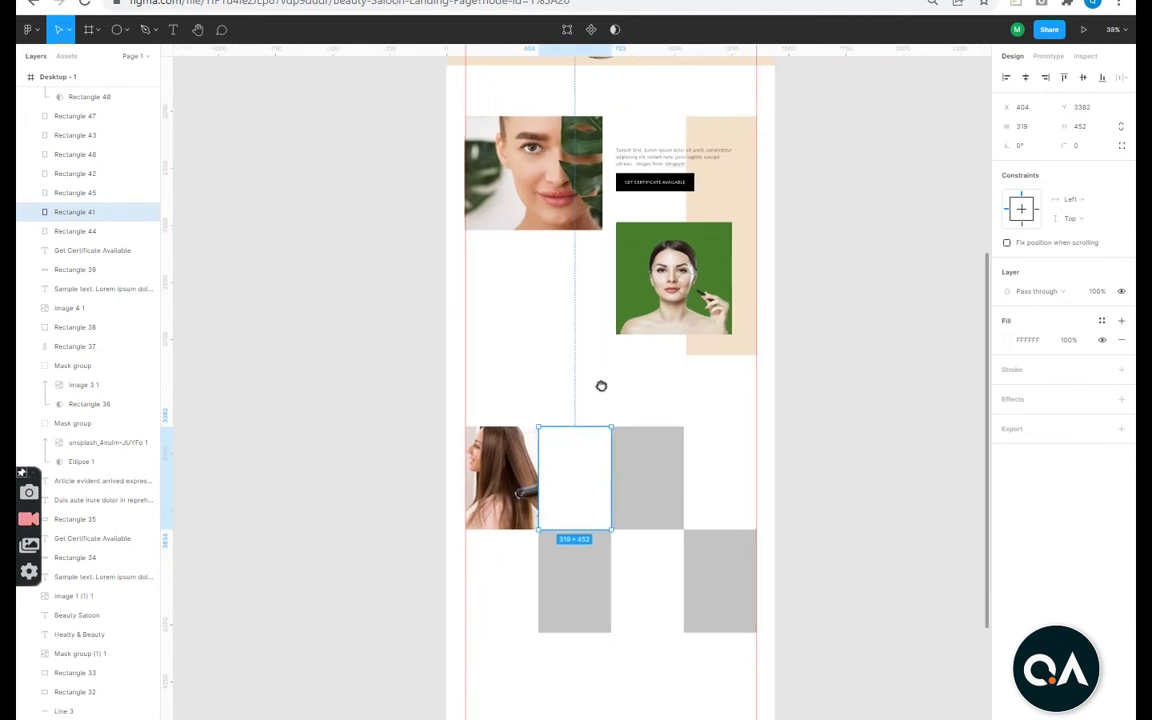
pyautogui.scroll(-3, 602, 386)
# Bring the Hair Cut photo onto the next grey placeholder tile.
pyautogui.click(522, 712)
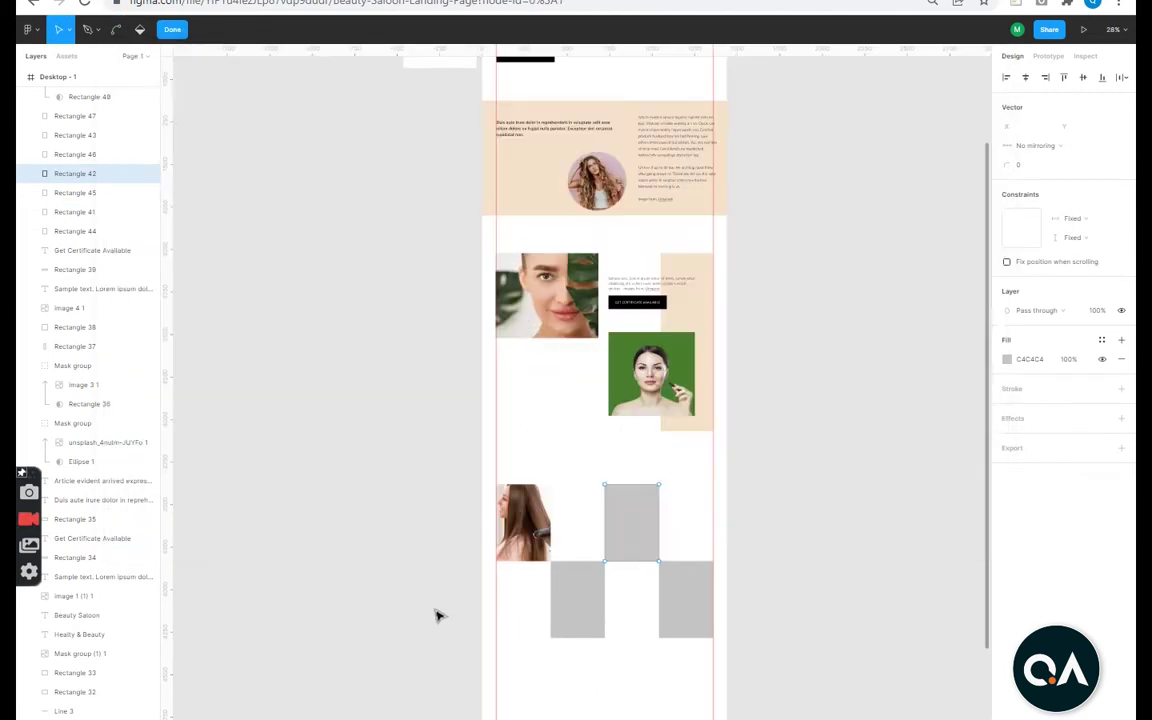
pyautogui.moveTo(815, 197)
pyautogui.mouseDown()
pyautogui.moveTo(625, 540)
pyautogui.moveTo(648, 497)
pyautogui.mouseUp()
pyautogui.scroll(3, 650, 488)
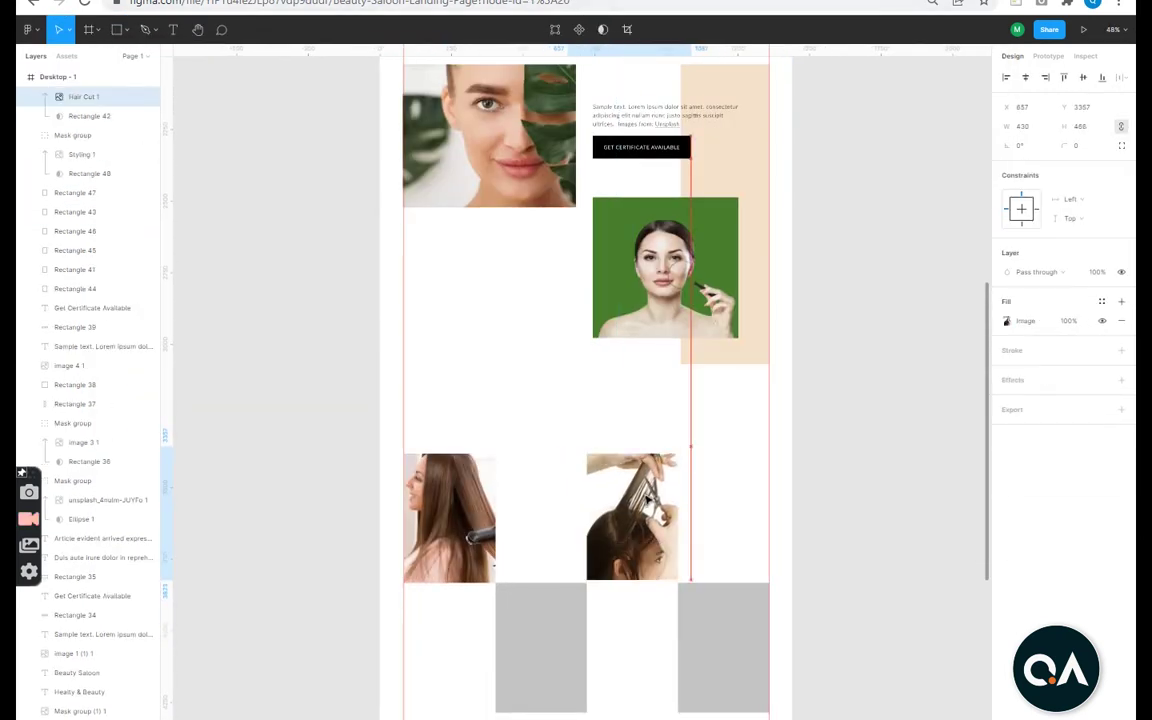
pyautogui.scroll(-1, 897, 530)
pyautogui.scroll(-2, 625, 517)
pyautogui.click(627, 510)
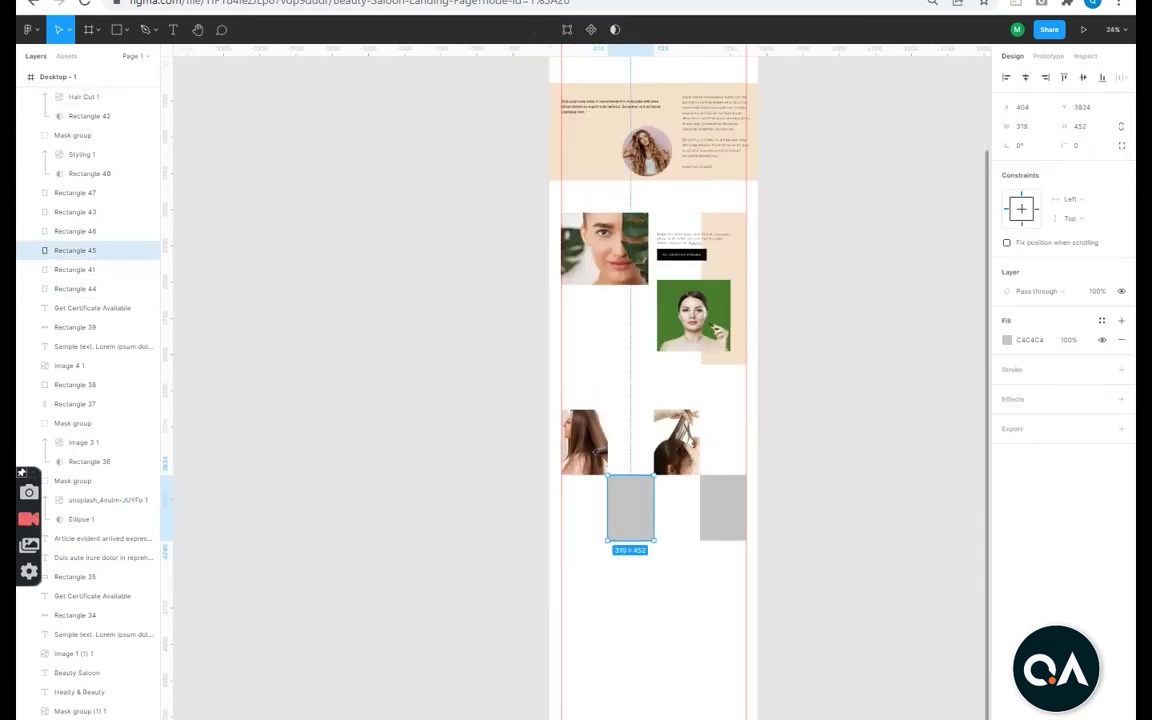
# Place the hair colouring photo over its lower-row tile, mask it with Ctrl+Alt+M, and reposition it.
pyautogui.hotkey('alt', 'Tab')
pyautogui.moveTo(762, 212); pyautogui.dragTo(617, 597)
pyautogui.scroll(3, 625, 600)
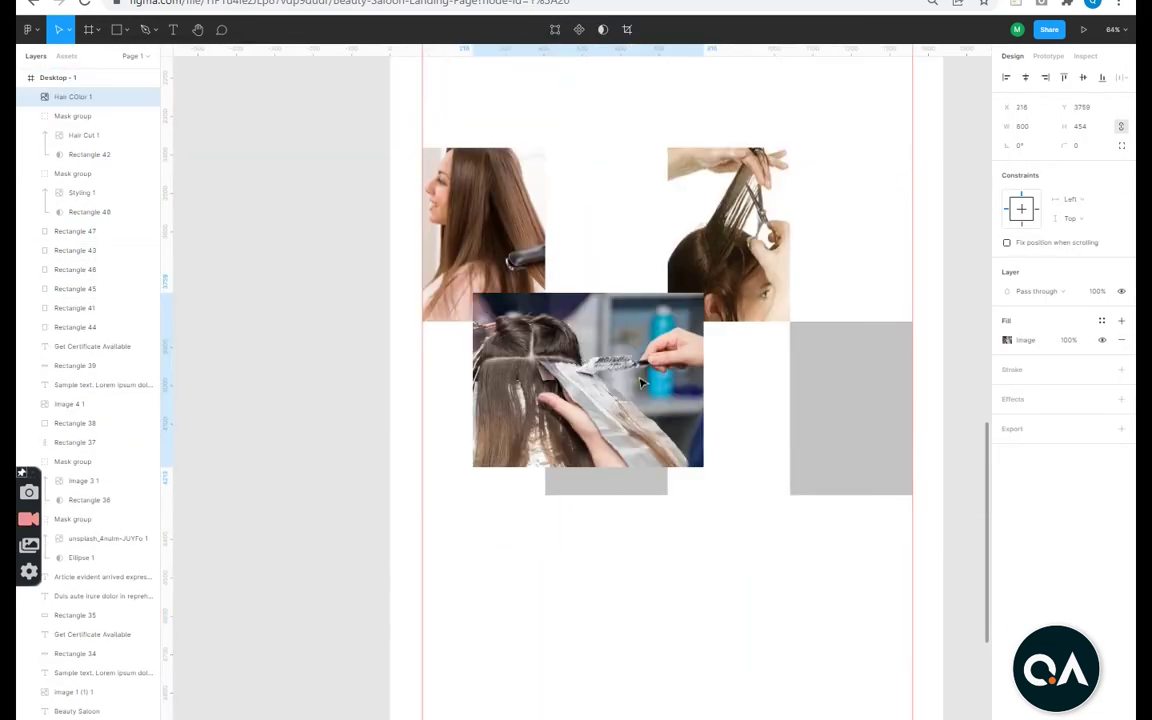
pyautogui.moveTo(647, 283); pyautogui.dragTo(647, 326)
pyautogui.hotkey('ctrl', 'alt', 'm')
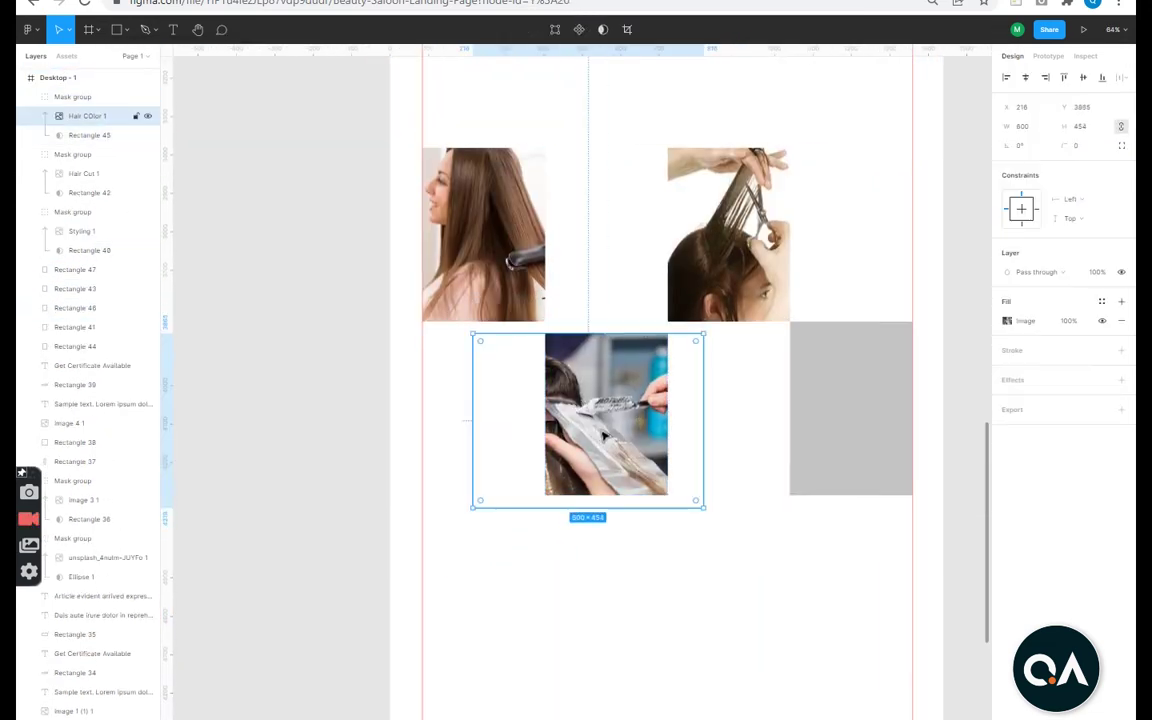
pyautogui.click(1007, 320)
pyautogui.moveTo(606, 415); pyautogui.dragTo(649, 394)
pyautogui.scroll(-3, 461, 454)
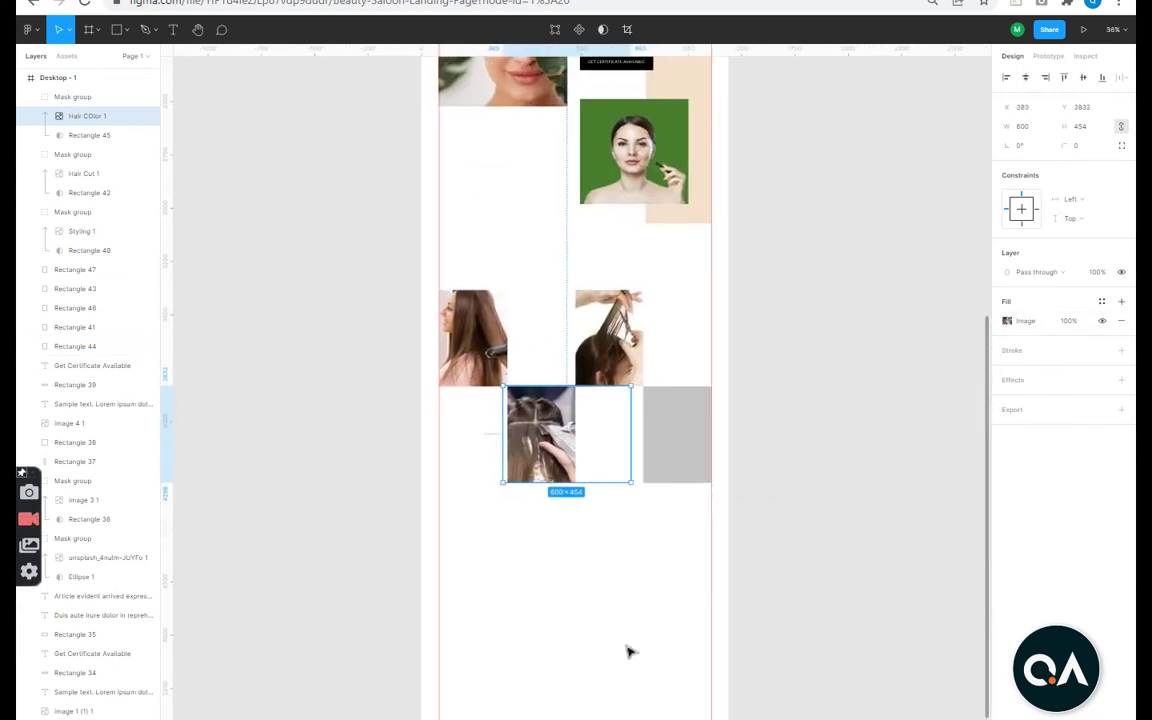
# Bring the massage photo onto the last tile and apply Use as mask.
pyautogui.hotkey('alt', 'Tab')
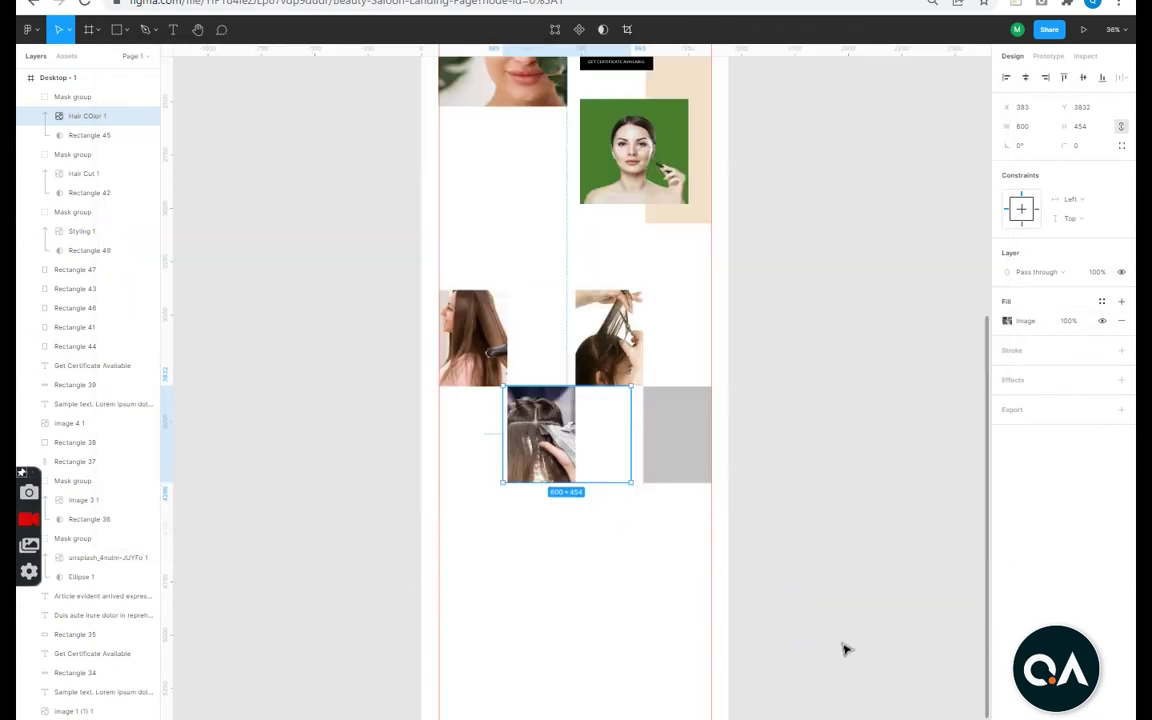
pyautogui.moveTo(679, 224); pyautogui.dragTo(674, 437)
pyautogui.scroll(3, 672, 430)
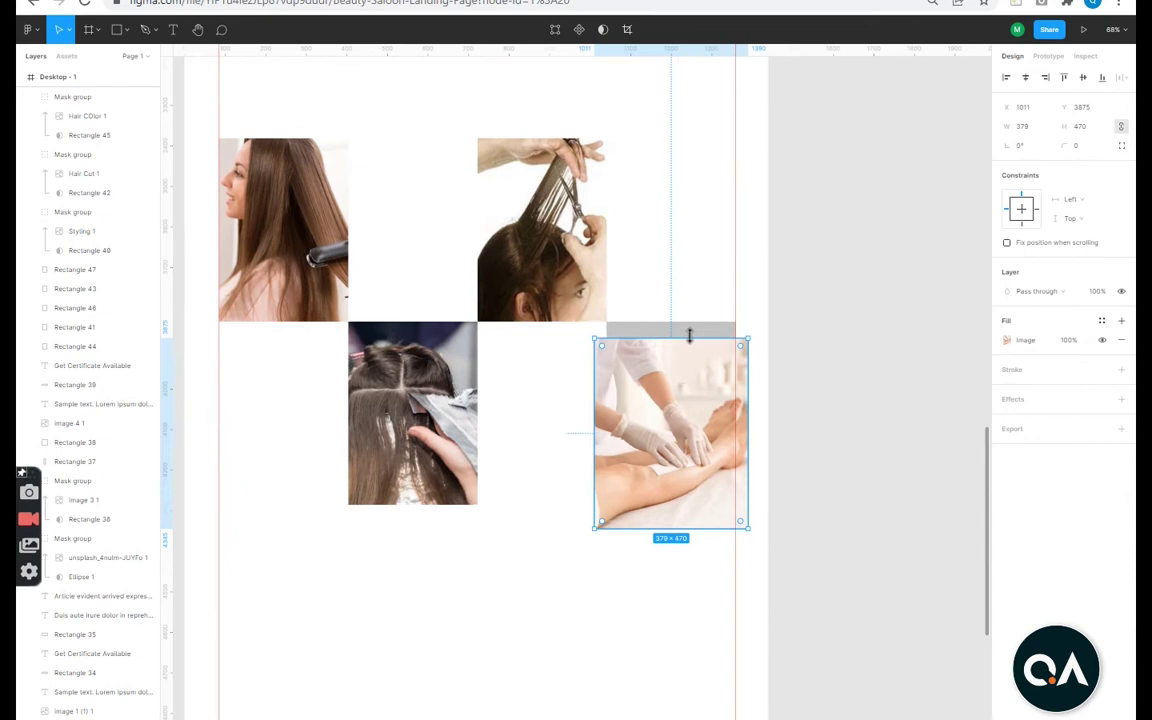
pyautogui.click(590, 29)
pyautogui.click(864, 481)
pyautogui.scroll(-3, 905, 467)
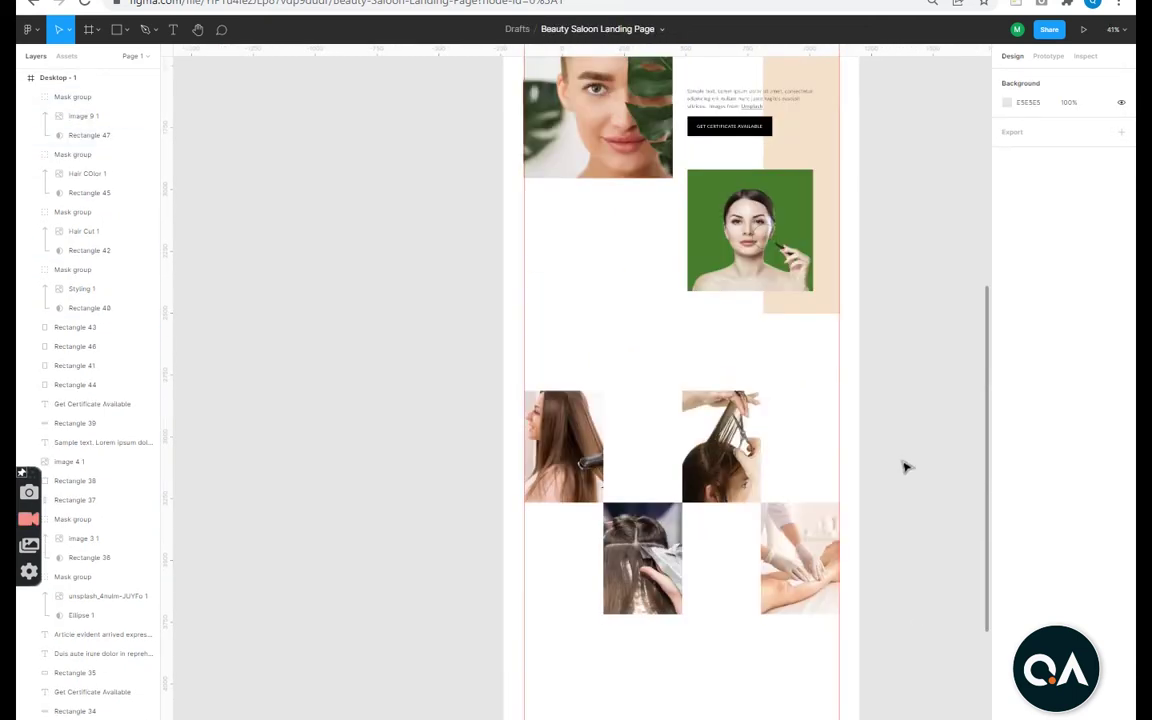
pyautogui.scroll(3, 905, 467)
# Copy the sample text between the top photos, narrow it, and trim the text after 'sagittis'.
pyautogui.moveTo(681, 262); pyautogui.dragTo(588, 586)
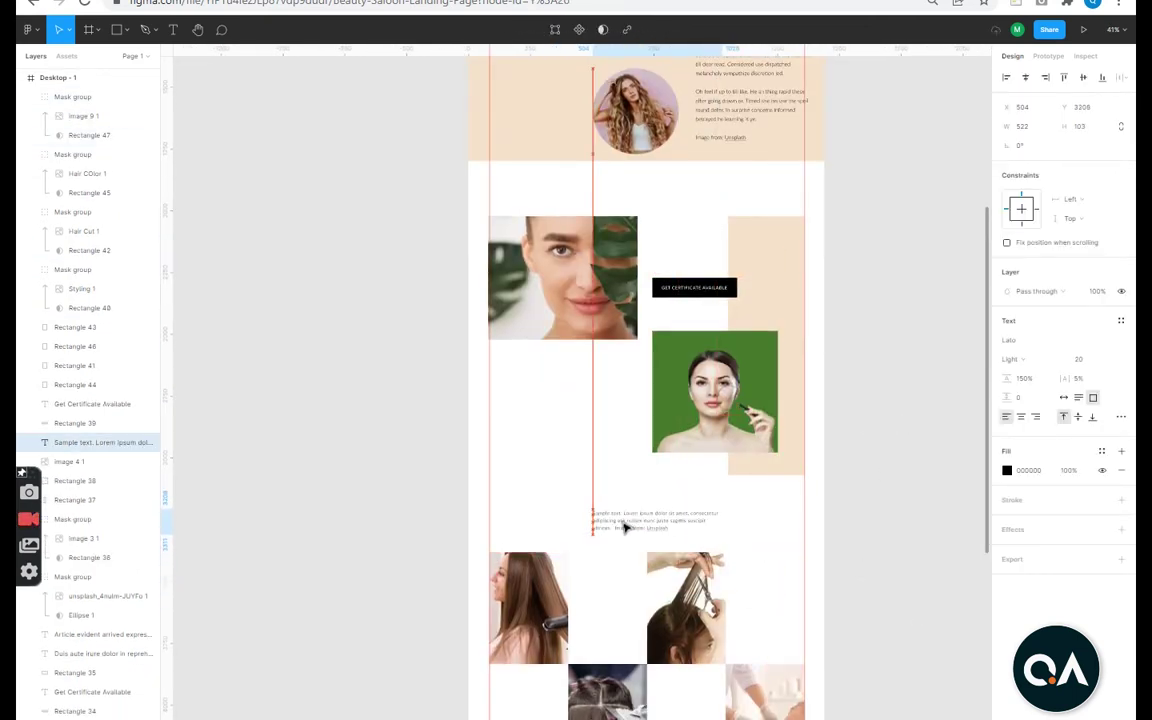
pyautogui.moveTo(625, 528); pyautogui.dragTo(622, 586)
pyautogui.scroll(3, 660, 580)
pyautogui.scroll(2, 805, 578)
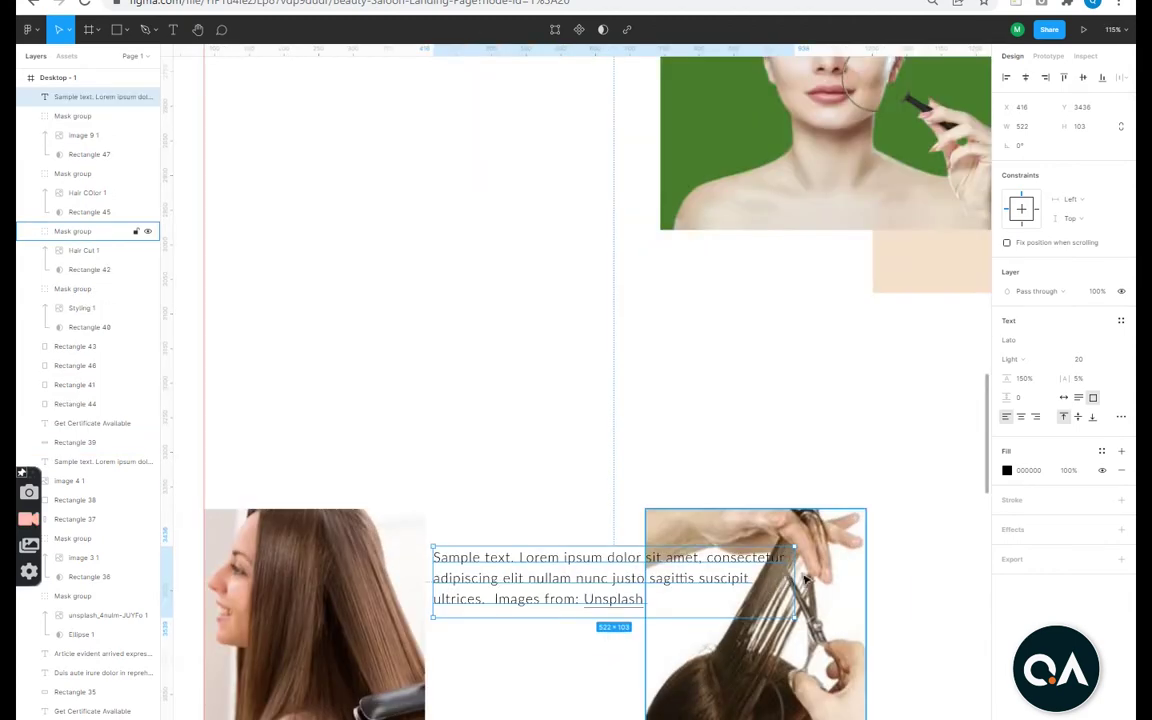
pyautogui.moveTo(795, 580); pyautogui.dragTo(621, 593)
pyautogui.doubleClick(490, 660)
pyautogui.moveTo(493, 661); pyautogui.dragTo(505, 619)
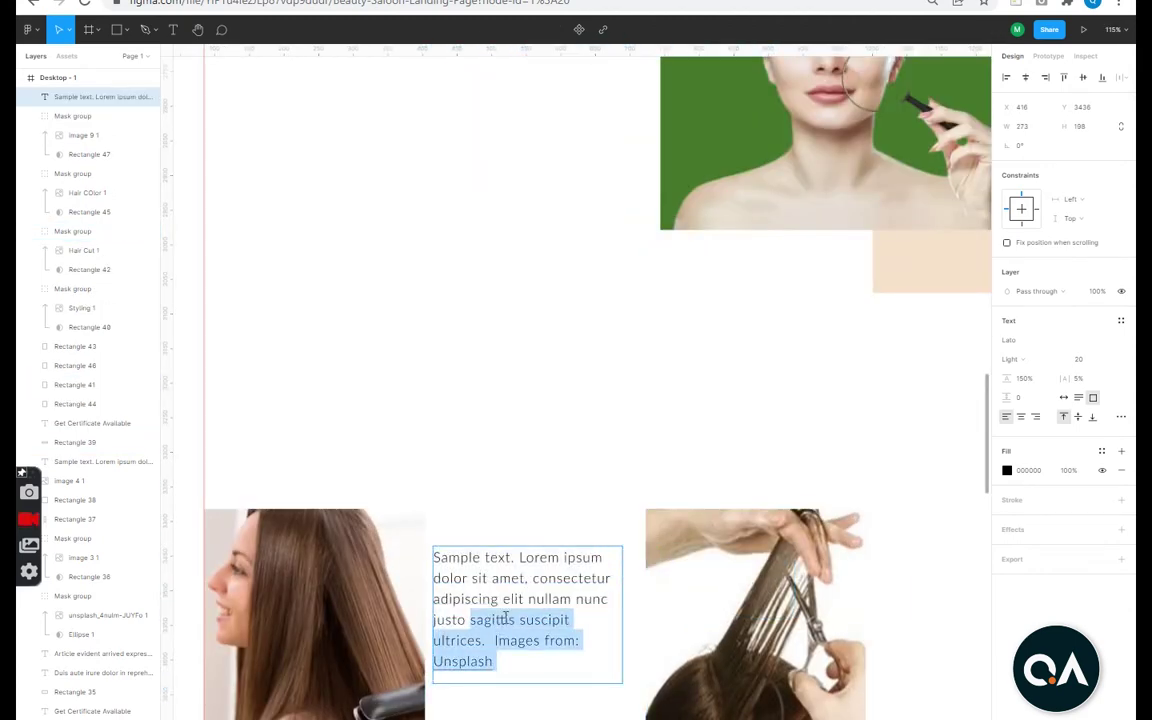
pyautogui.press('Escape')
pyautogui.scroll(-2, 520, 585)
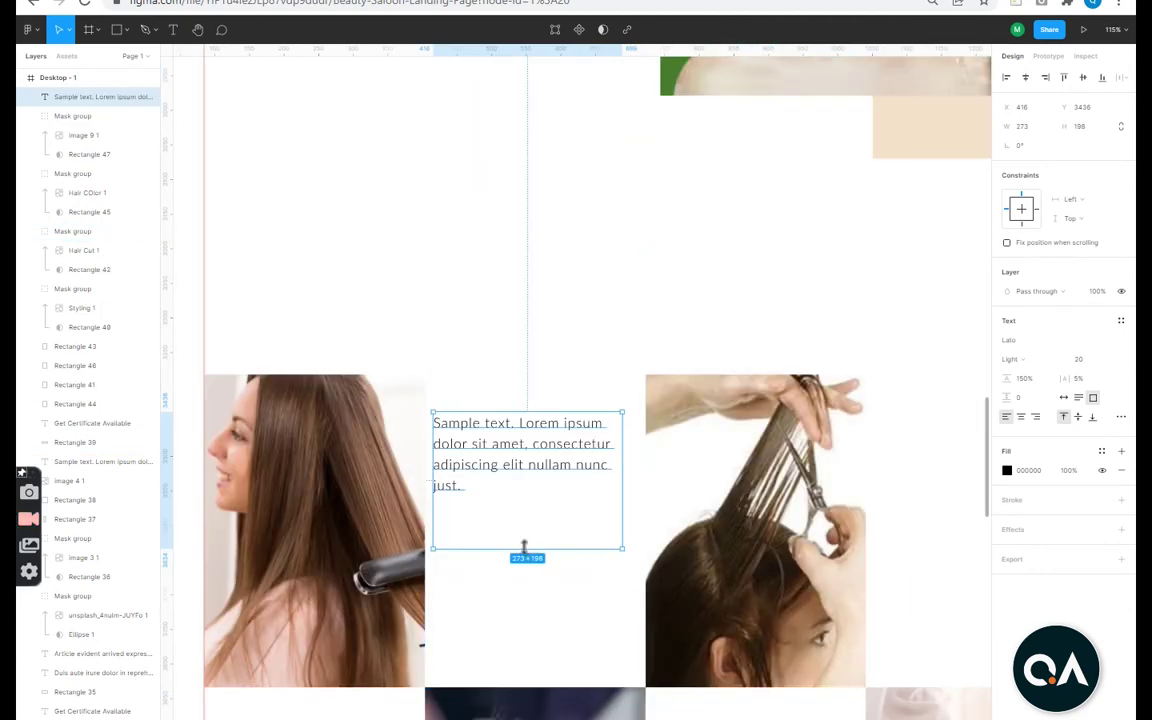
pyautogui.moveTo(529, 459); pyautogui.dragTo(526, 491)
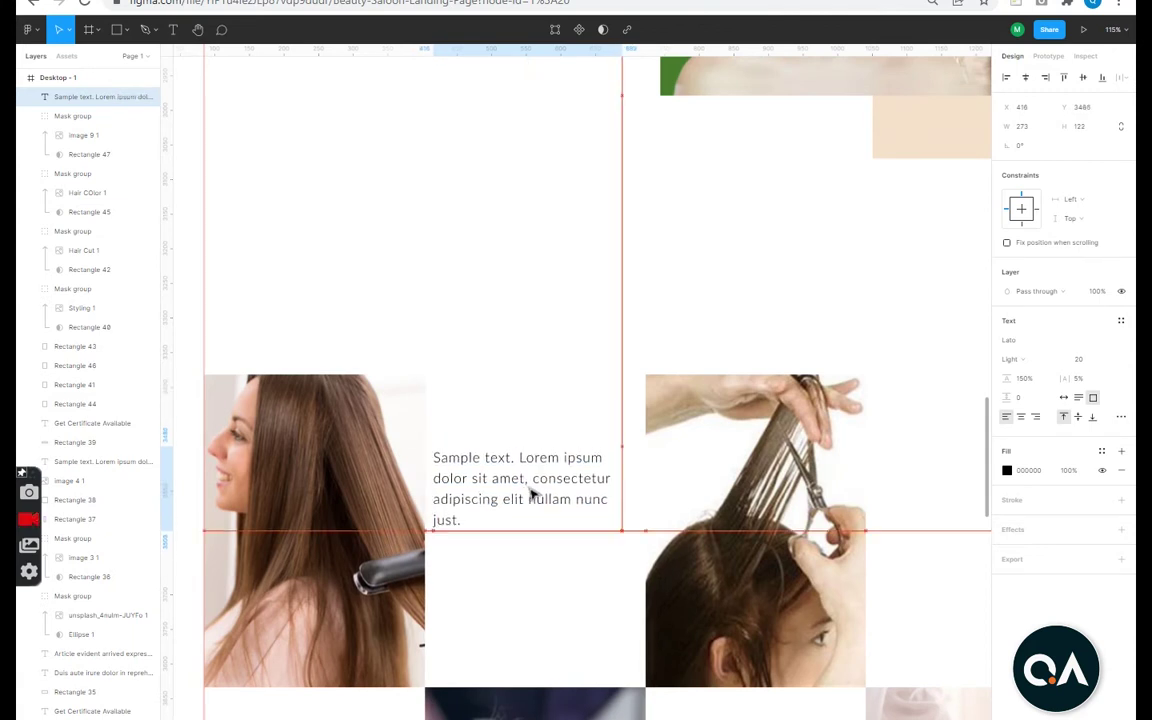
# Add a STYLING heading above the sample text in Medium weight.
pyautogui.scroll(1, 533, 496)
pyautogui.press('t')
pyautogui.click(446, 478)
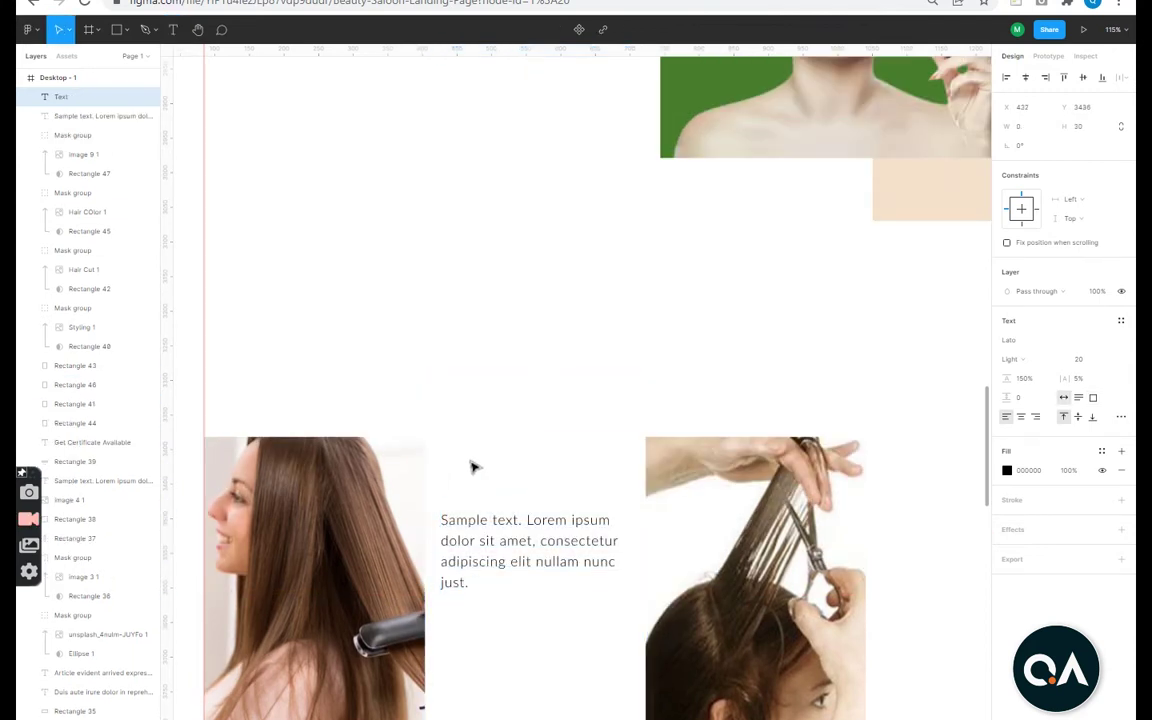
pyautogui.write('STYLING')
pyautogui.click(1029, 387)
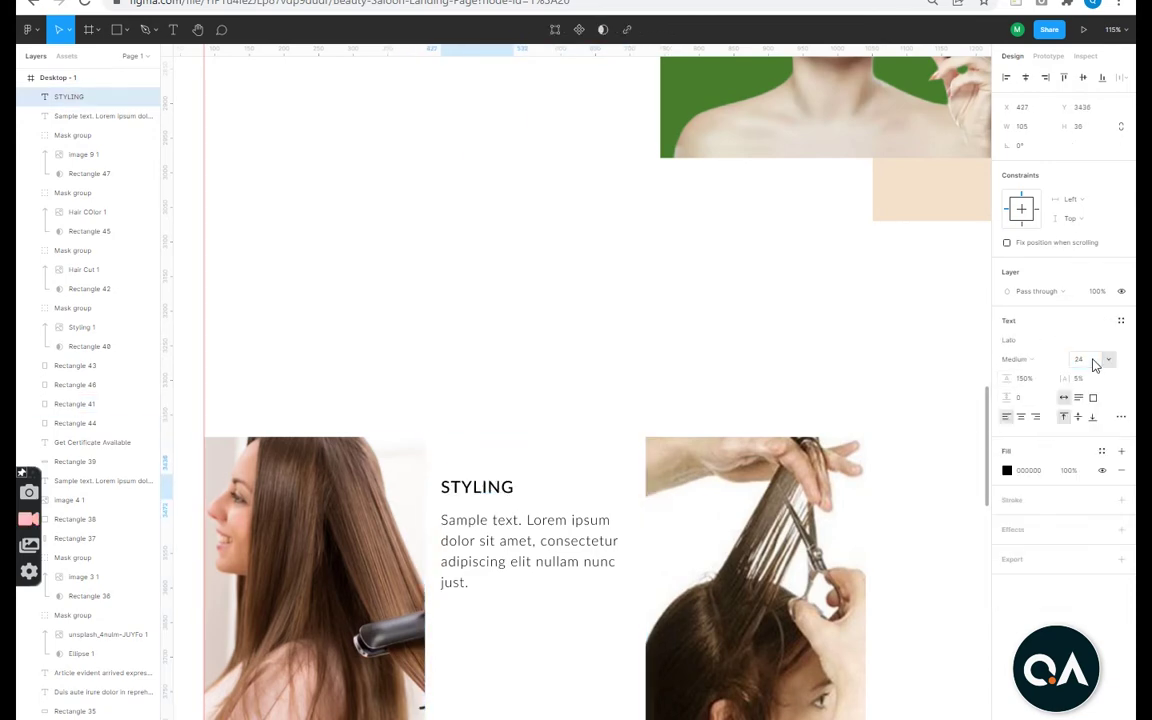
pyautogui.scroll(-5, 841, 571)
pyautogui.hscroll(2, 841, 571)
# Append 'from: Unsplash' to the STYLING block's sample text.
pyautogui.keyDown('shift'); pyautogui.click(502, 538); pyautogui.keyUp('shift')
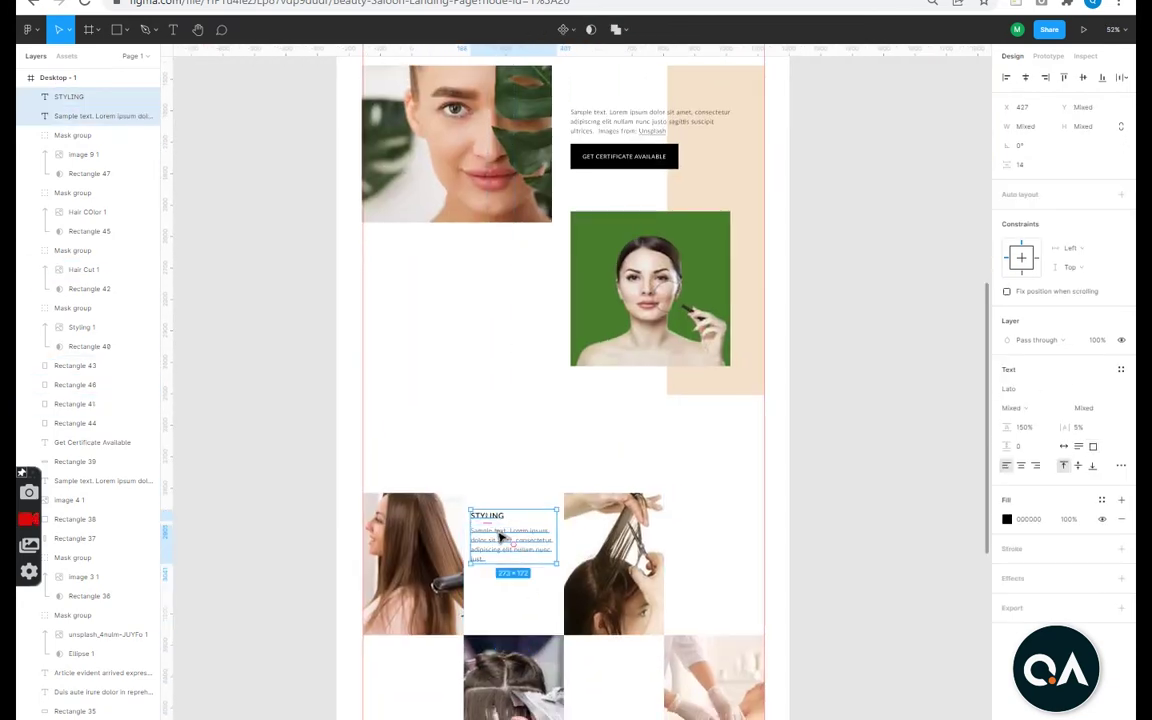
pyautogui.scroll(3, 502, 538)
pyautogui.scroll(2, 532, 514)
pyautogui.doubleClick(404, 540)
pyautogui.scroll(-5, 444, 581)
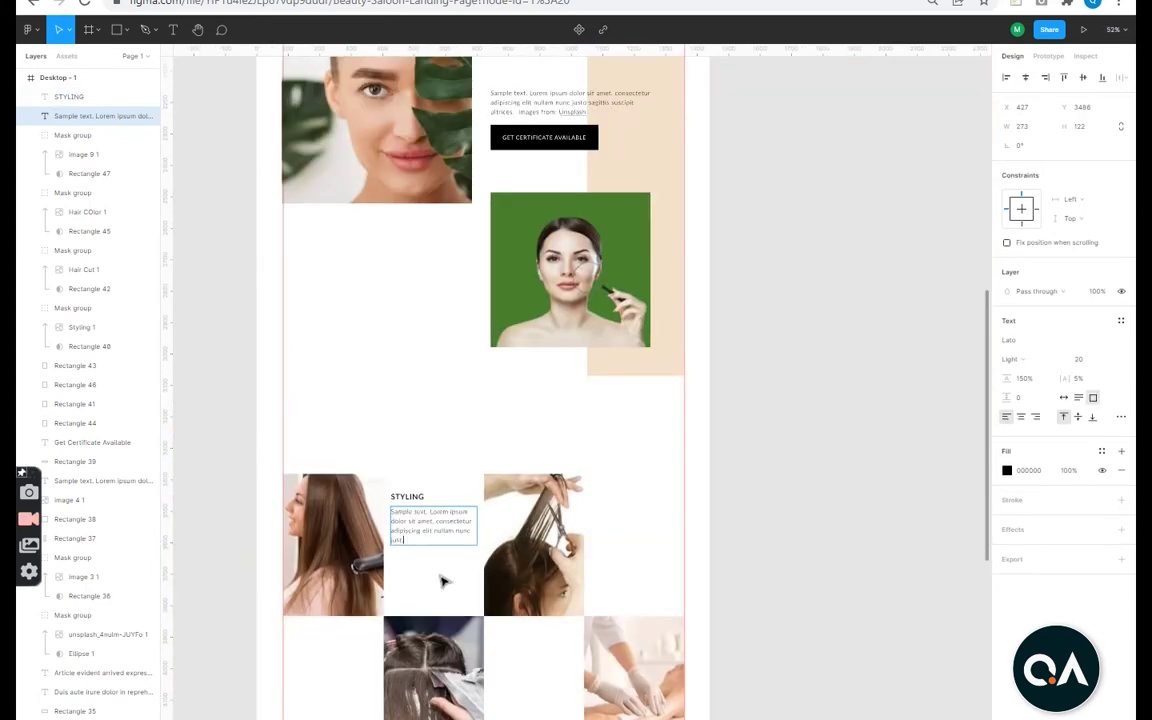
pyautogui.scroll(1, 444, 581)
pyautogui.click(591, 118)
pyautogui.scroll(10, 419, 571)
pyautogui.doubleClick(553, 398)
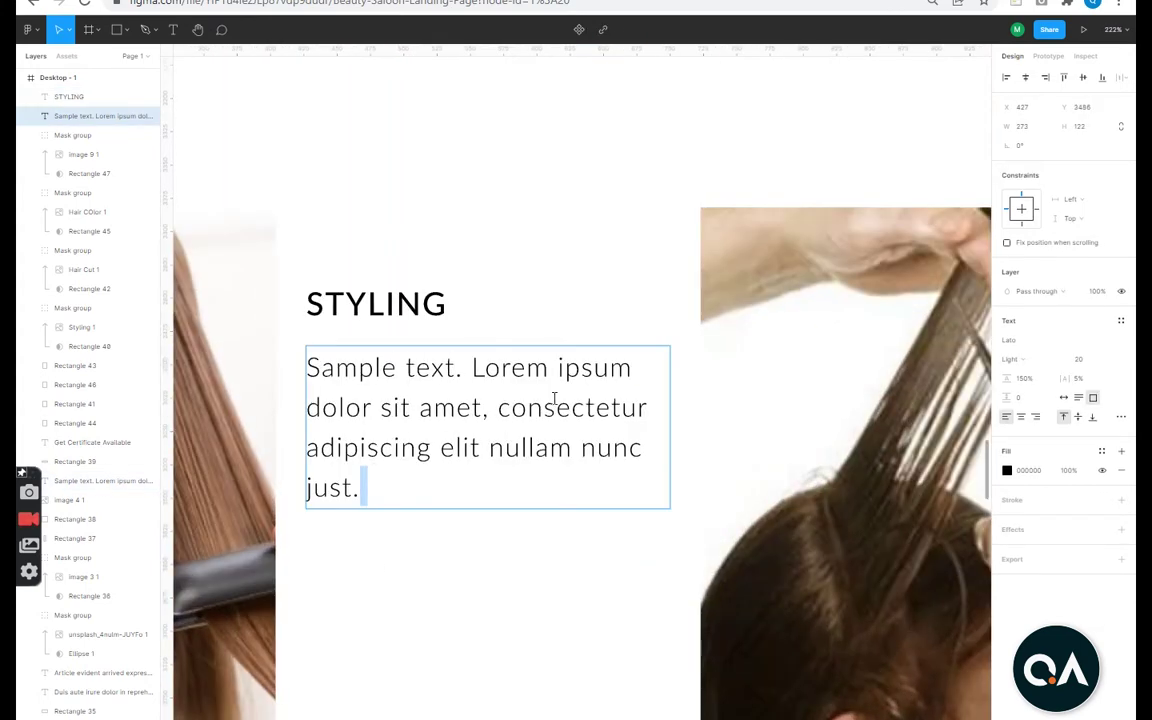
pyautogui.press('Escape')
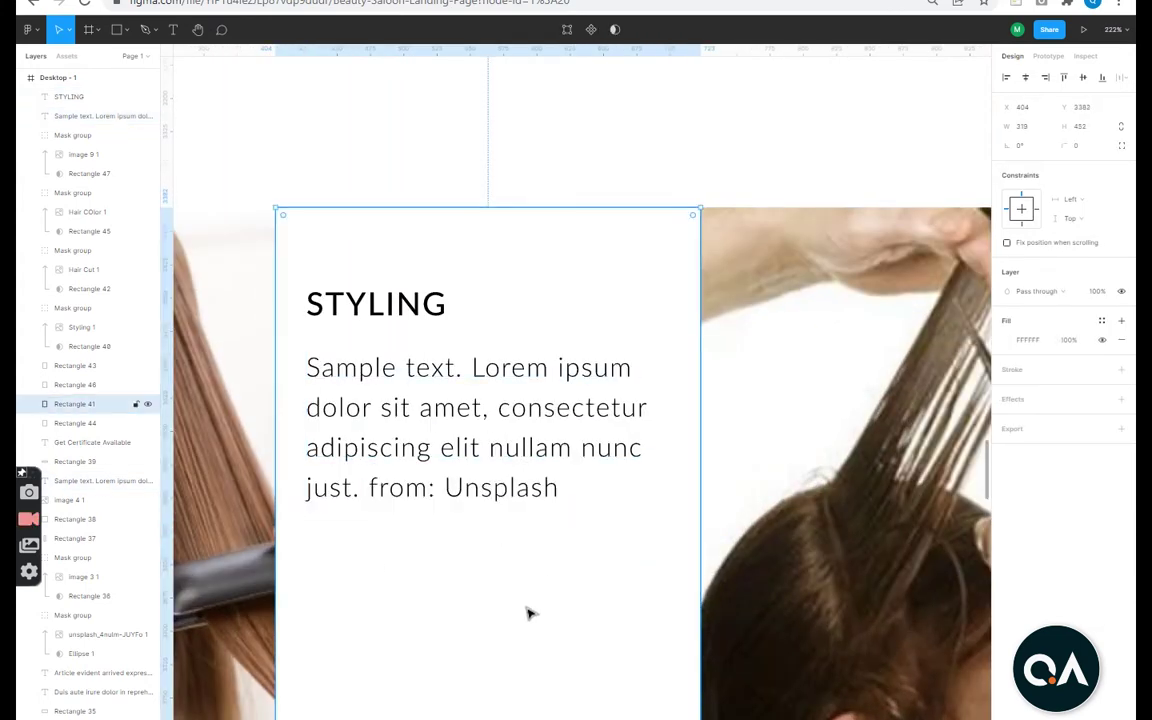
# Alt-drag a copy of the STYLING heading and text beside the haircut photo.
pyautogui.scroll(-5, 471, 581)
pyautogui.keyDown('shift'); pyautogui.click(413, 504); pyautogui.keyUp('shift')
pyautogui.moveTo(501, 547); pyautogui.dragTo(835, 548)
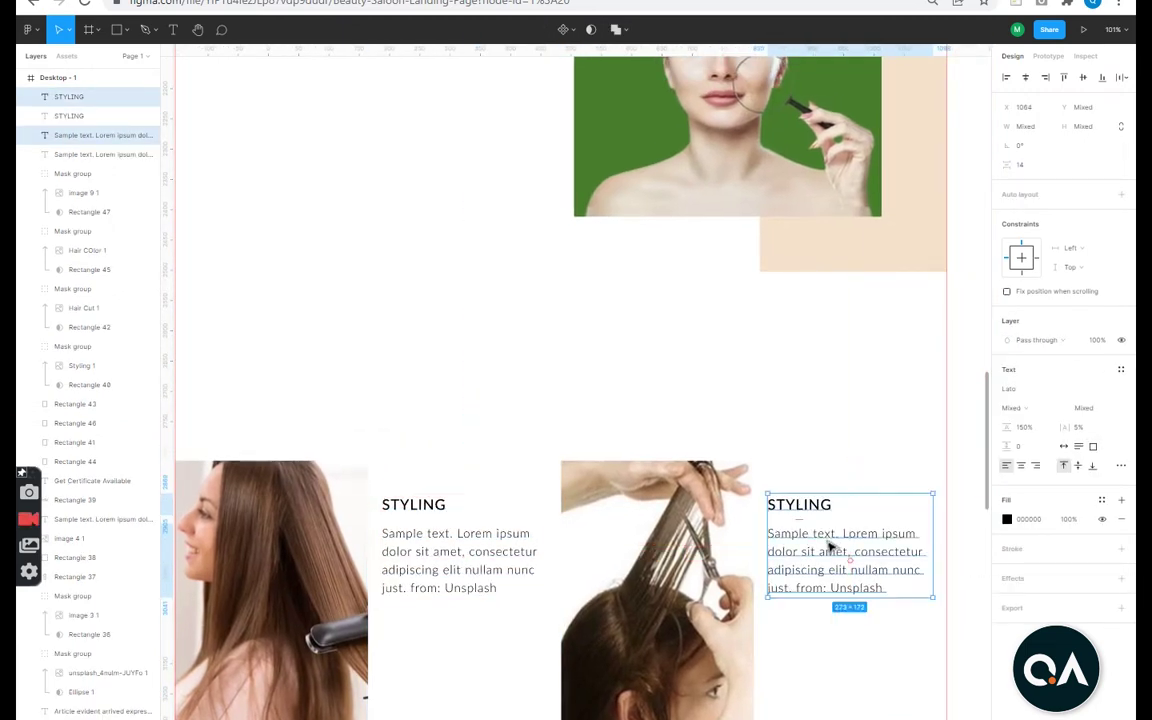
# Retitle the first copied heading HAIR CUT.
pyautogui.scroll(-3, 828, 545)
pyautogui.scroll(4, 746, 586)
pyautogui.doubleClick(700, 458)
pyautogui.write('HAIR CUT')
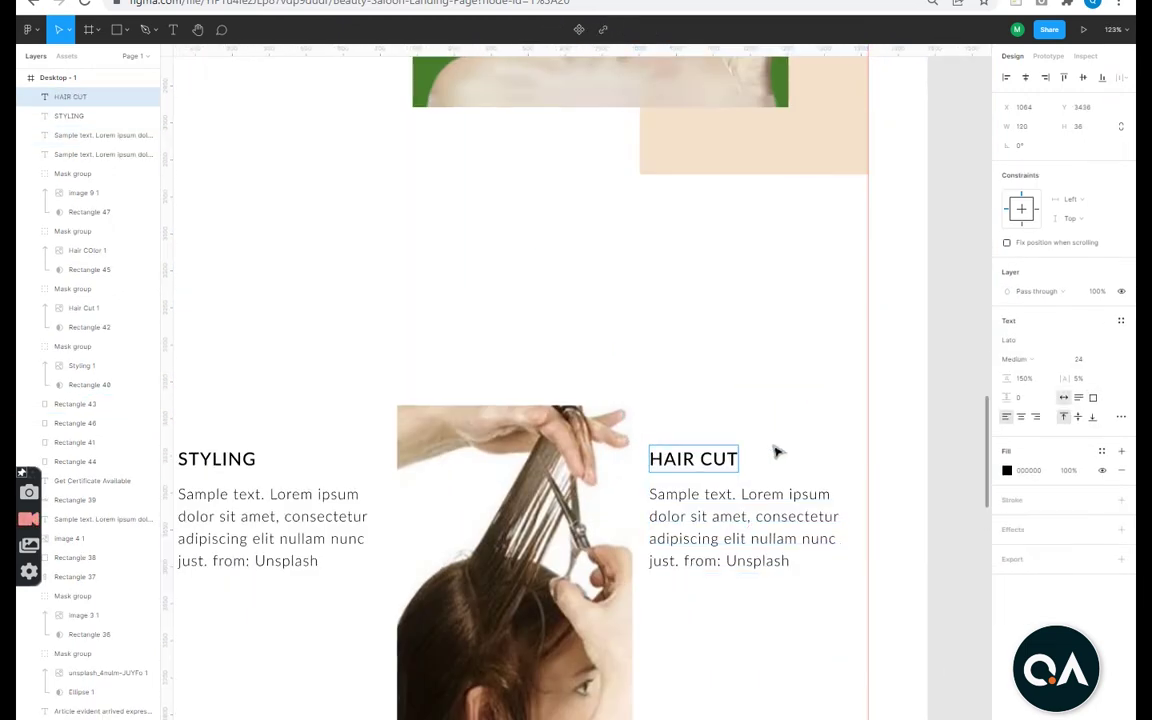
# Copy the STYLING heading and text to the row below and retitle it HAIR COLOUR.
pyautogui.scroll(-5, 777, 452)
pyautogui.click(617, 411)
pyautogui.keyDown('shift'); pyautogui.click(605, 389); pyautogui.keyUp('shift')
pyautogui.moveTo(600, 430)
pyautogui.mouseDown()
pyautogui.moveTo(533, 625)
pyautogui.moveTo(500, 562)
pyautogui.mouseUp()
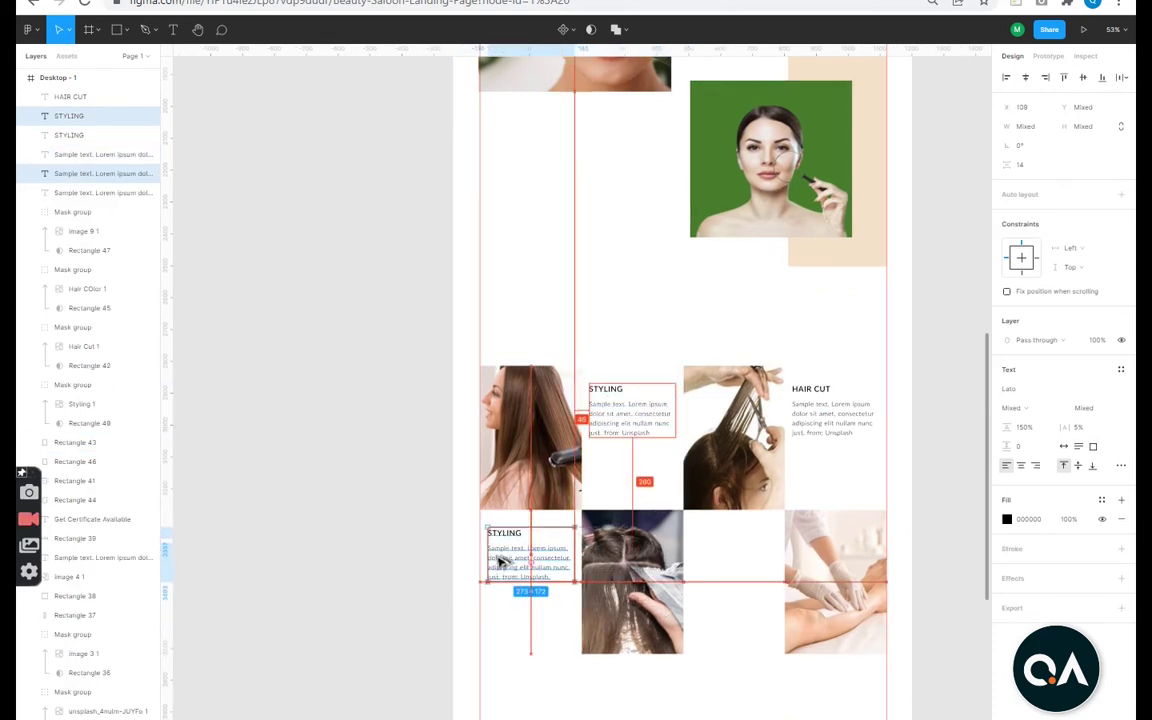
pyautogui.scroll(5, 500, 562)
pyautogui.doubleClick(519, 492)
pyautogui.write('HAIR COLOUR')
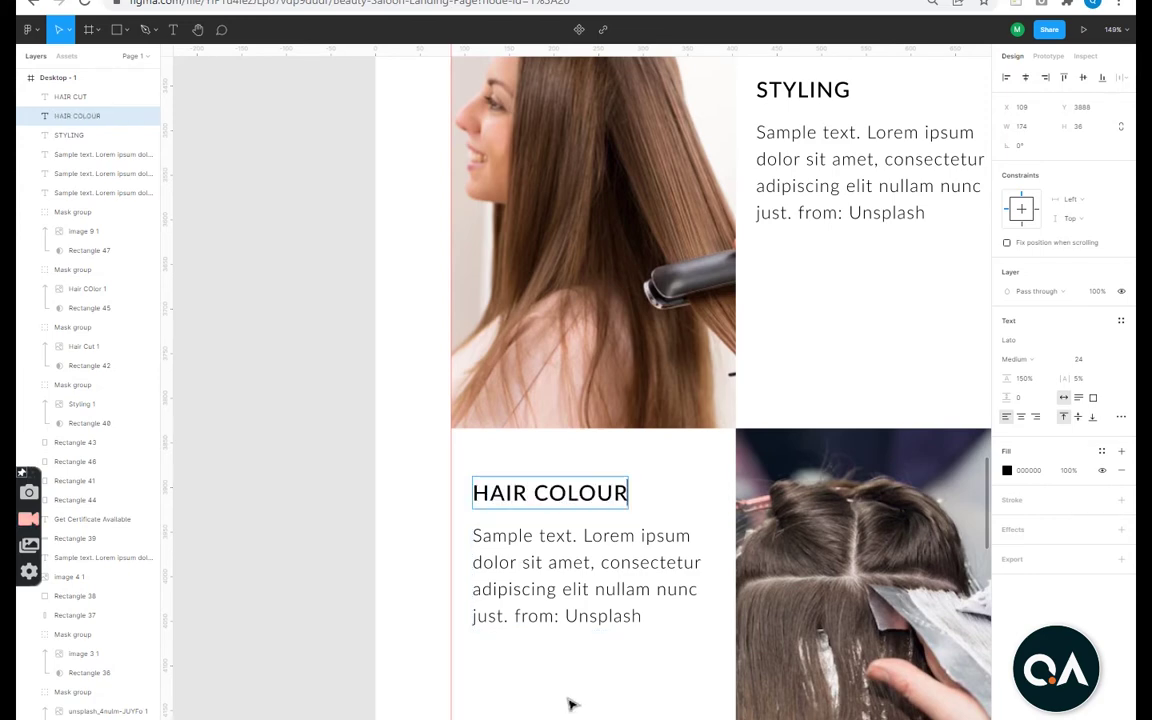
# Copy the HAIR COLOUR block beside the colouring photo and retitle it WEX TREATMENT.
pyautogui.scroll(-3, 570, 705)
pyautogui.keyDown('shift'); pyautogui.click(404, 590); pyautogui.keyUp('shift')
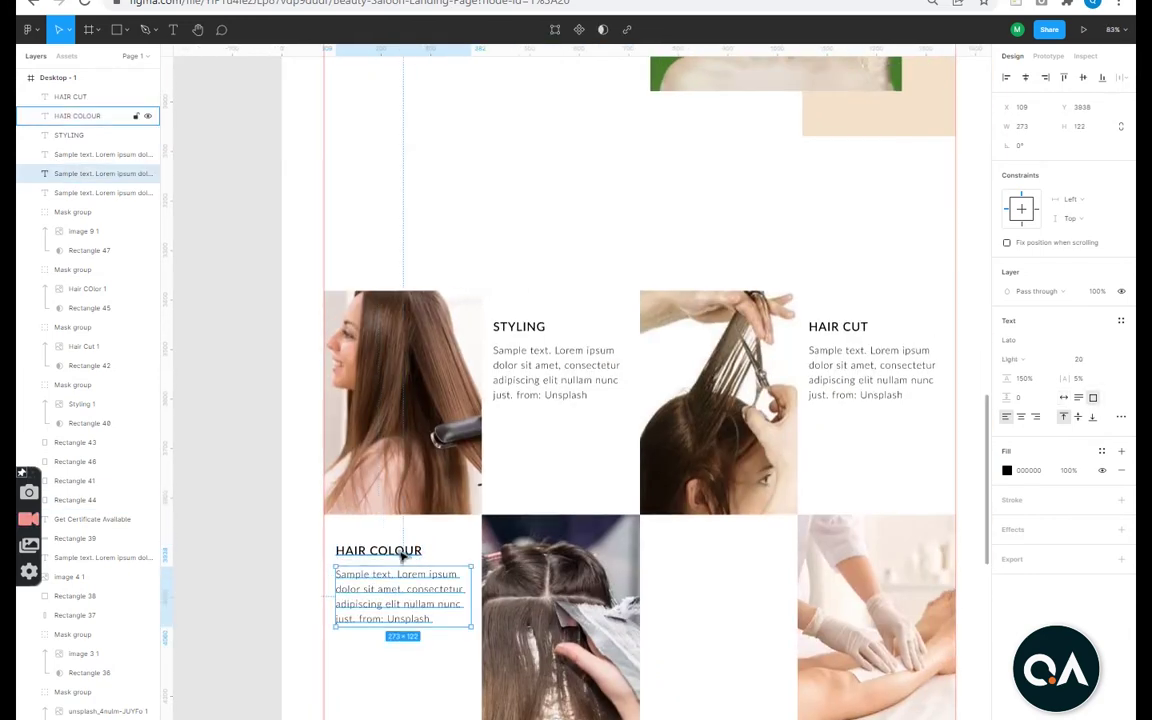
pyautogui.moveTo(404, 590); pyautogui.dragTo(724, 590)
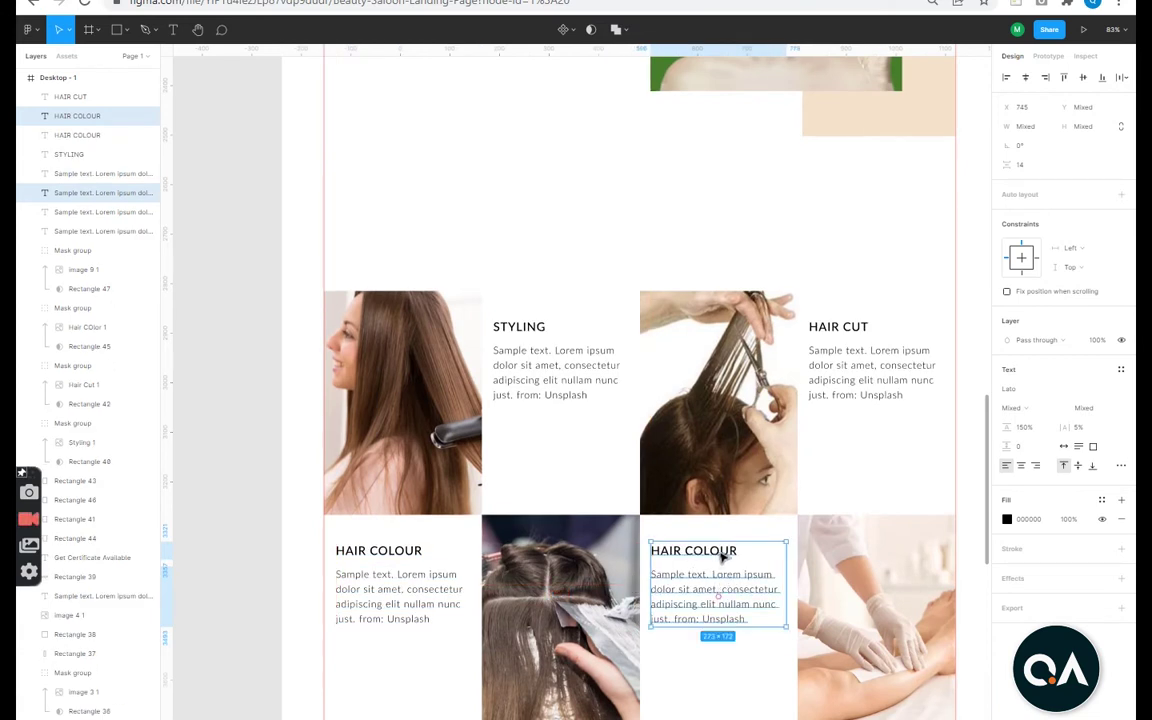
pyautogui.doubleClick(720, 552)
pyautogui.write('WEX TREATMENT')
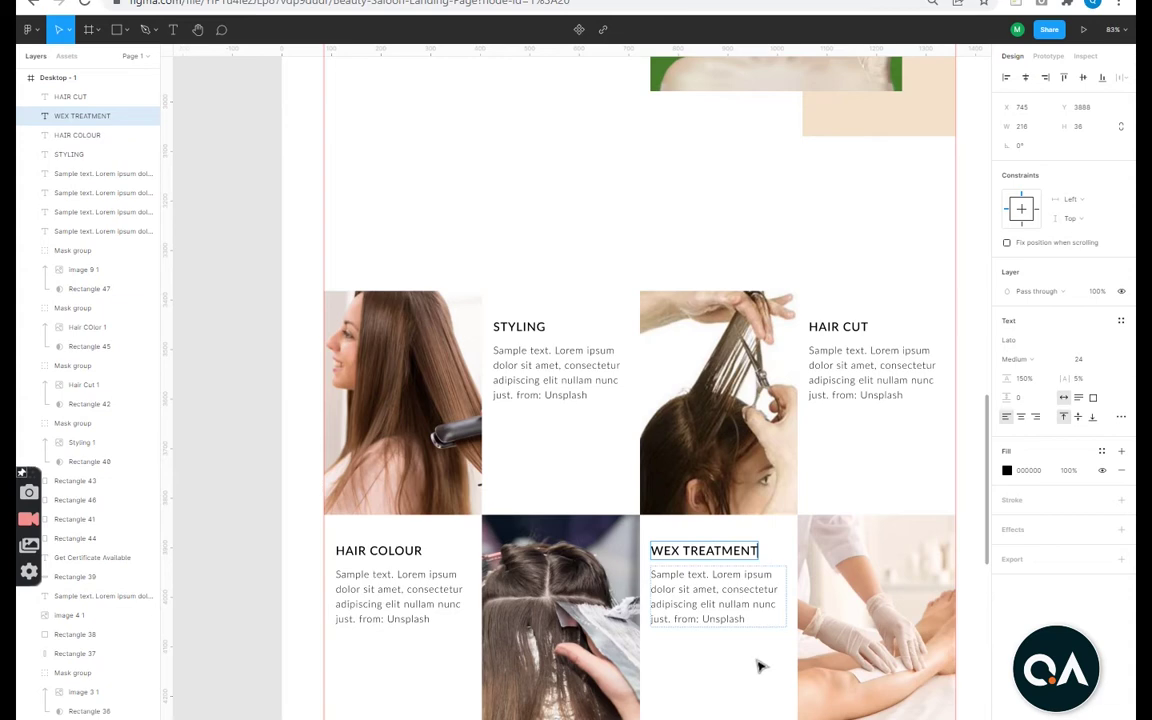
pyautogui.scroll(-3, 760, 666)
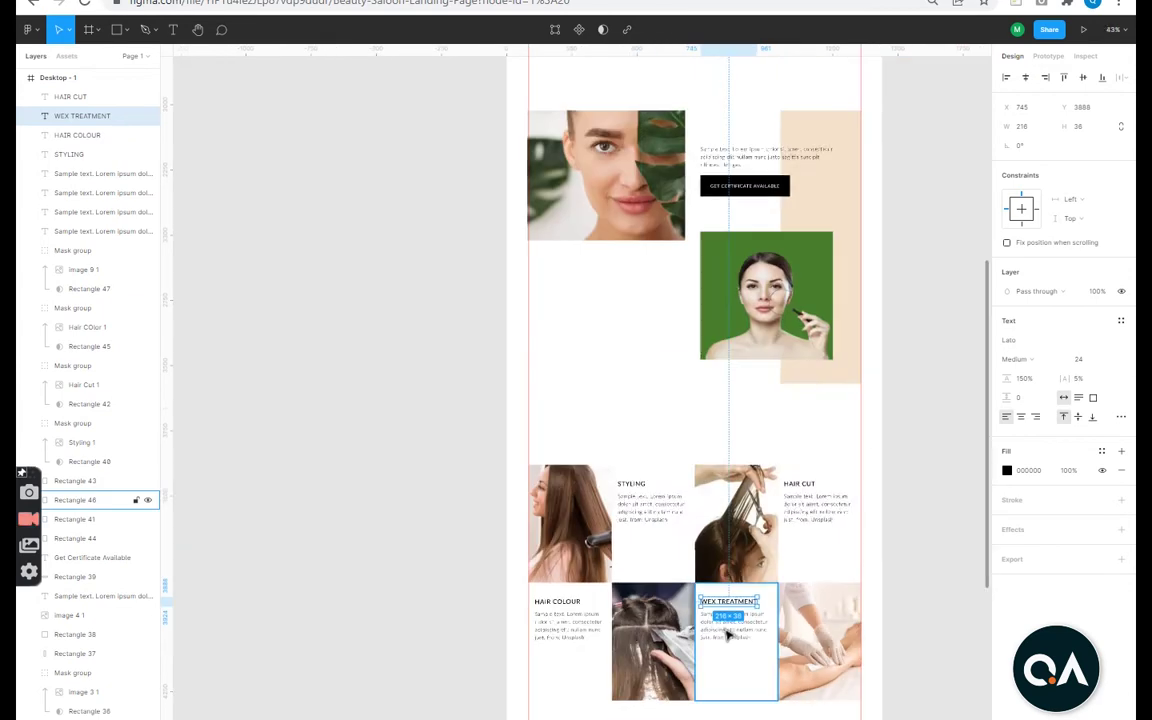
pyautogui.scroll(2, 683, 472)
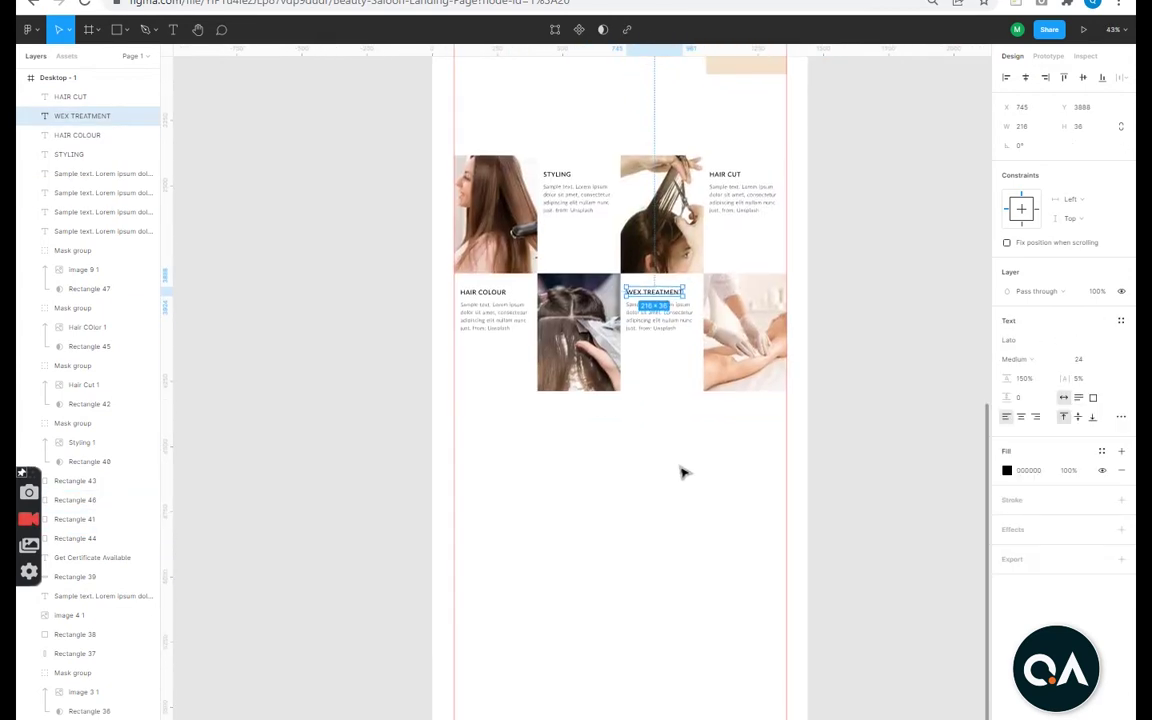
pyautogui.scroll(-3, 591, 625)
pyautogui.click(581, 625)
pyautogui.scroll(1, 609, 542)
# Draw a beige rectangle band near the bottom of the page.
pyautogui.scroll(-1, 603, 583)
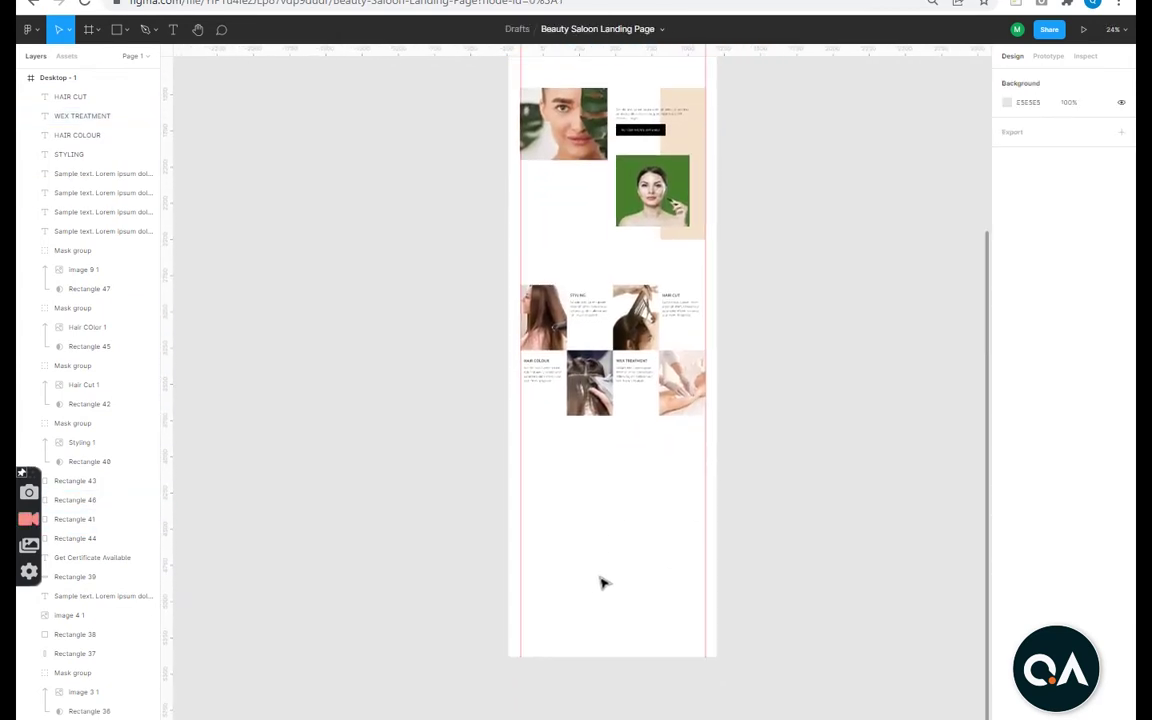
pyautogui.moveTo(521, 568); pyautogui.dragTo(622, 603)
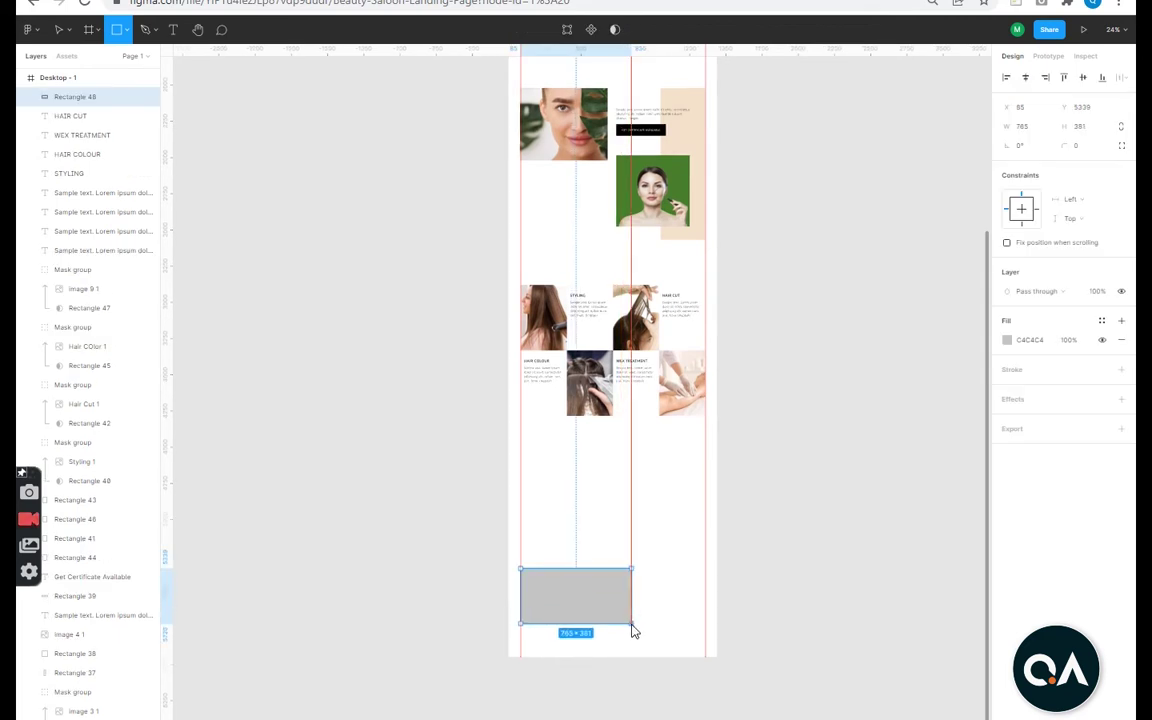
pyautogui.scroll(2, 635, 622)
pyautogui.scroll(-2, 668, 519)
pyautogui.scroll(3, 668, 519)
pyautogui.click(591, 532)
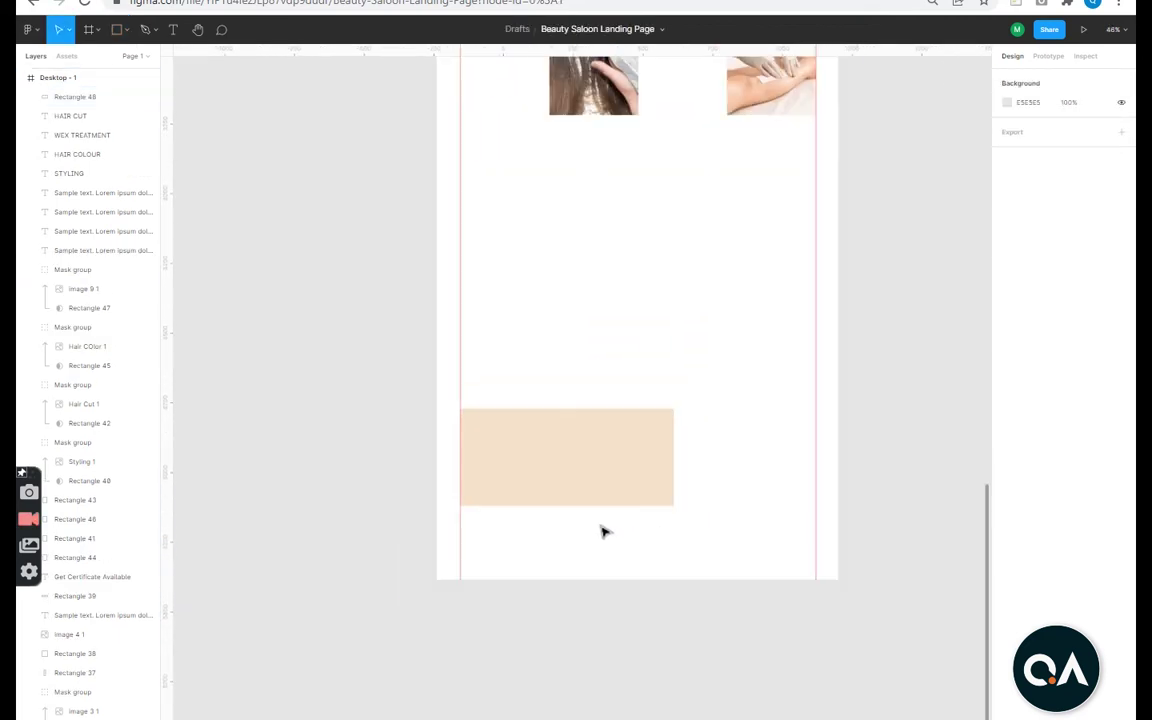
# Place the massage photo inside a circle on the beige band, cropped to the circle.
pyautogui.moveTo(463, 330); pyautogui.dragTo(597, 468)
pyautogui.moveTo(560, 417); pyautogui.dragTo(604, 459)
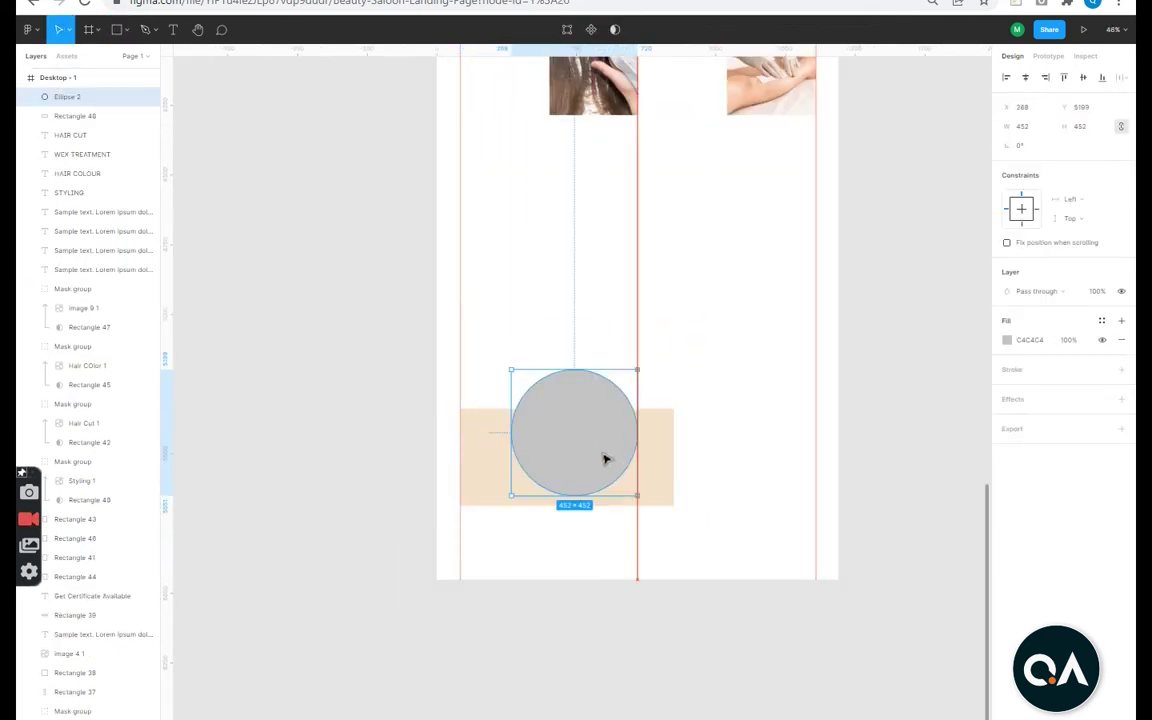
pyautogui.hotkey('ctrl', 'shift', 'k')
pyautogui.doubleClick(565, 195)
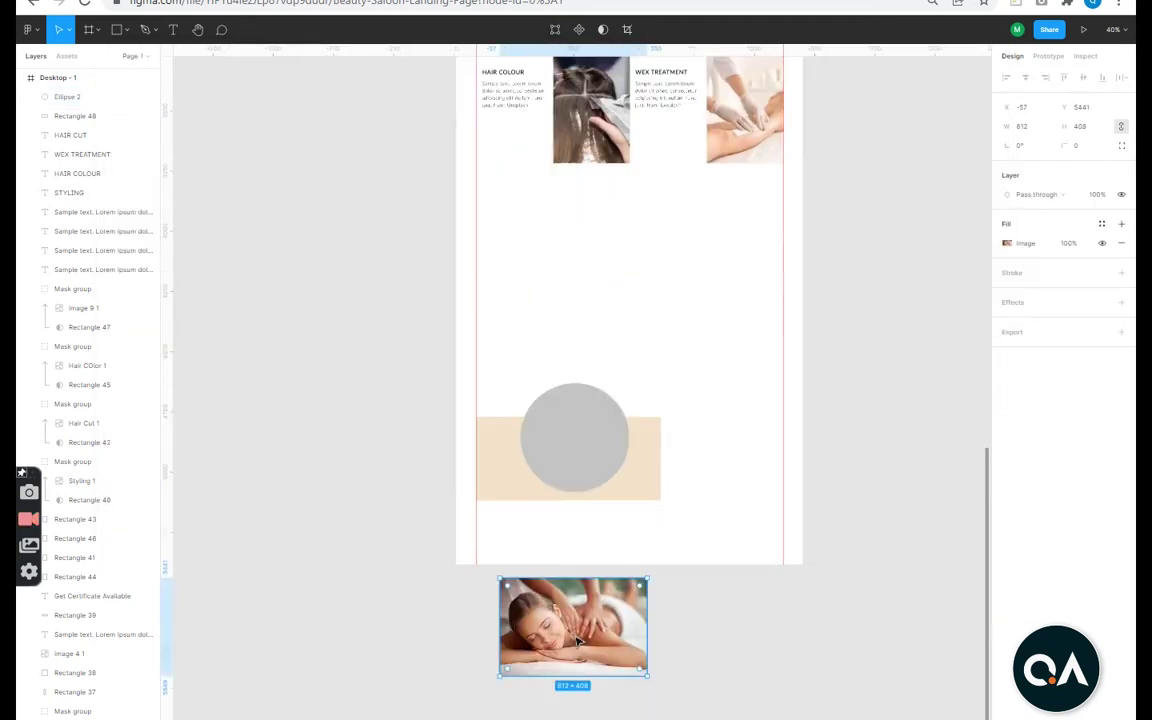
pyautogui.click(565, 455)
pyautogui.scroll(2, 590, 428)
pyautogui.moveTo(590, 428); pyautogui.dragTo(592, 395)
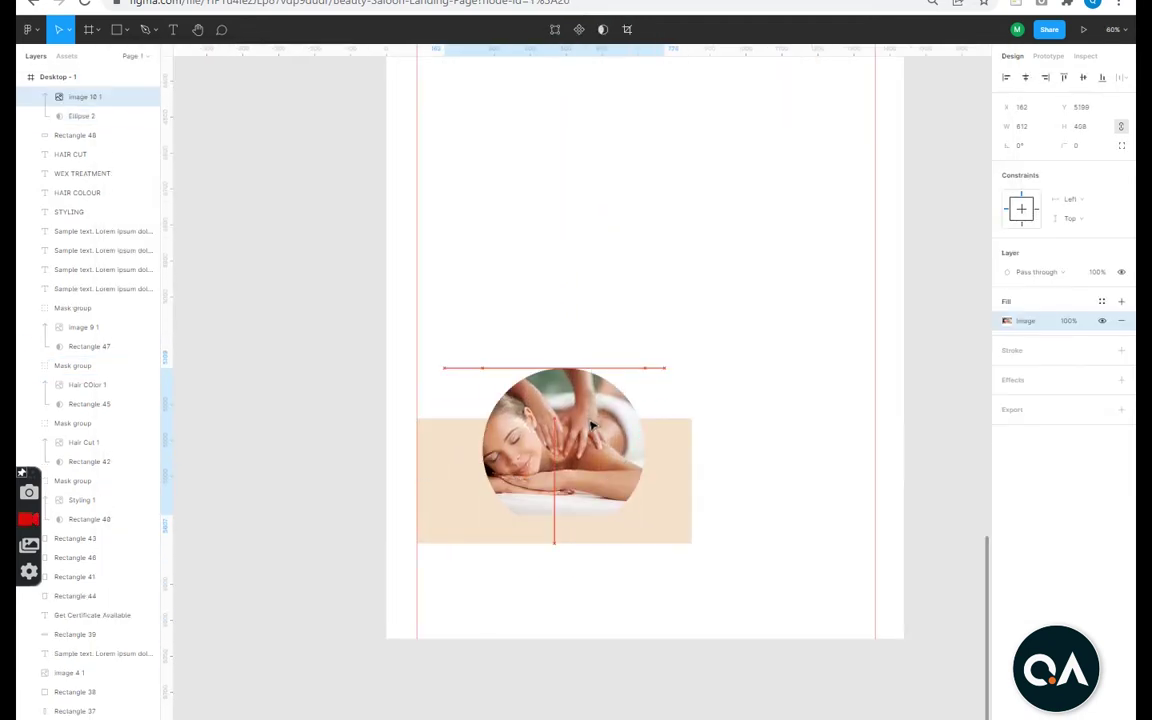
pyautogui.scroll(-3, 594, 466)
pyautogui.click(625, 586)
pyautogui.scroll(1, 560, 300)
# Copy the HAIR COLOUR block above the massage photo and retitle it STONE MASSAGE.
pyautogui.click(520, 181)
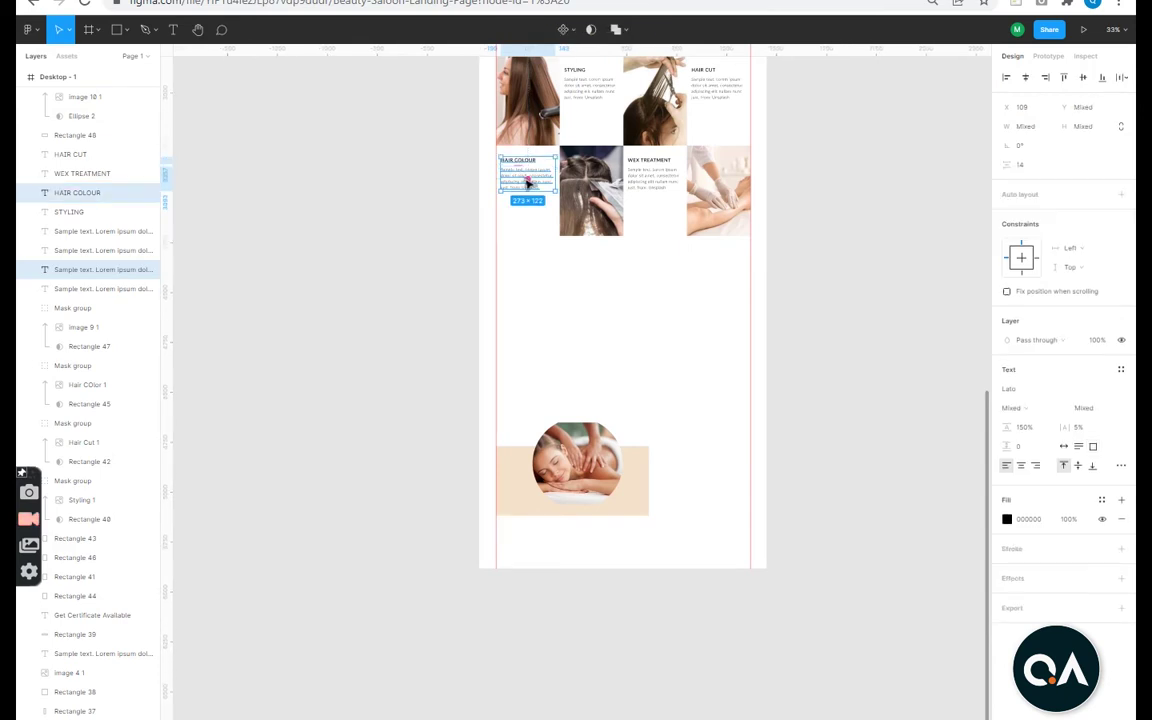
pyautogui.moveTo(522, 181); pyautogui.dragTo(527, 400)
pyautogui.scroll(5, 560, 398)
pyautogui.doubleClick(598, 302)
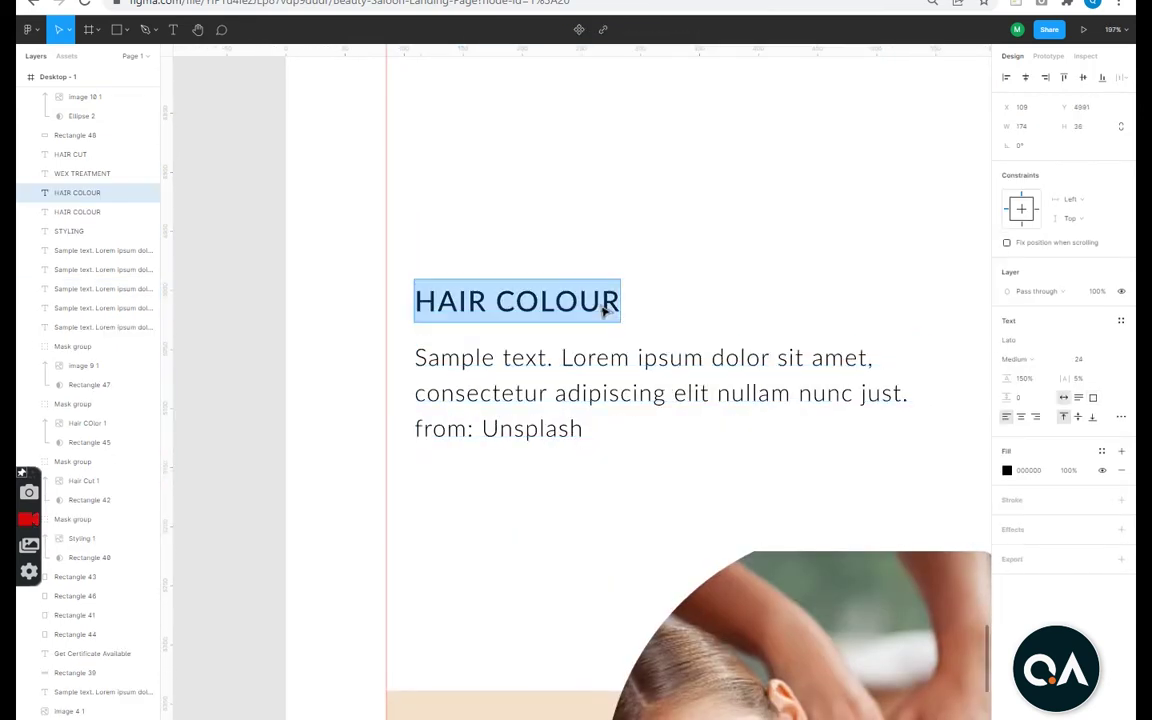
pyautogui.write('TONE')
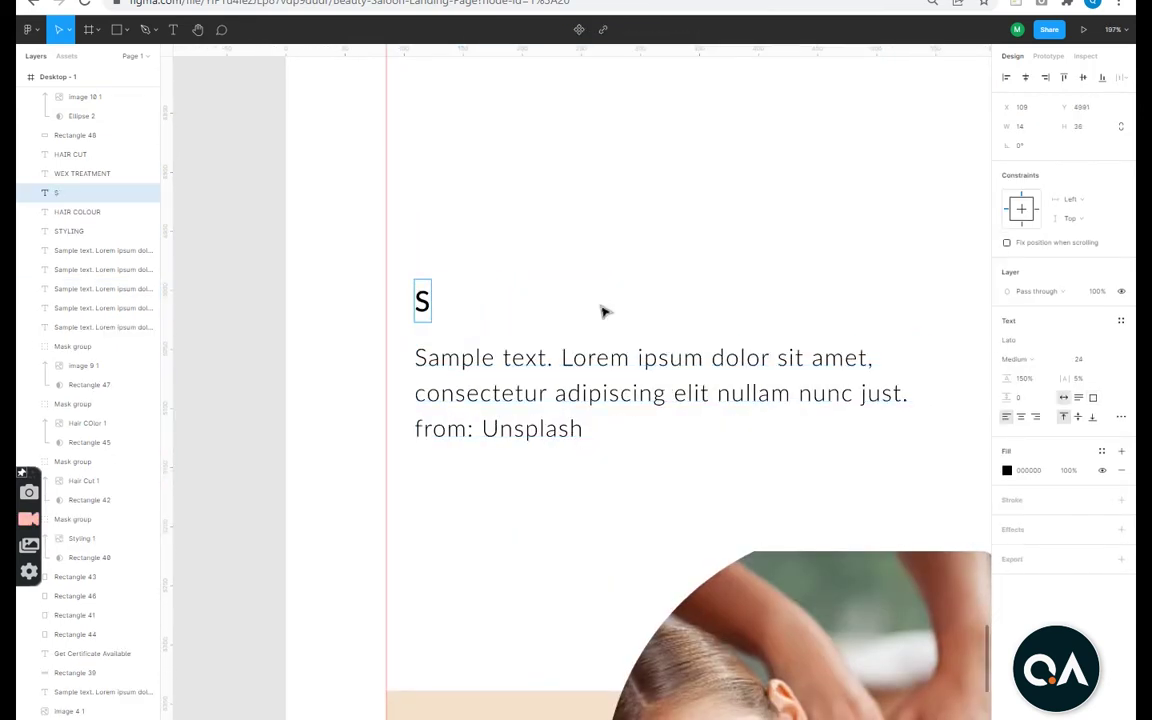
pyautogui.hotkey('ctrl', 'a')
pyautogui.scroll(-3, 579, 527)
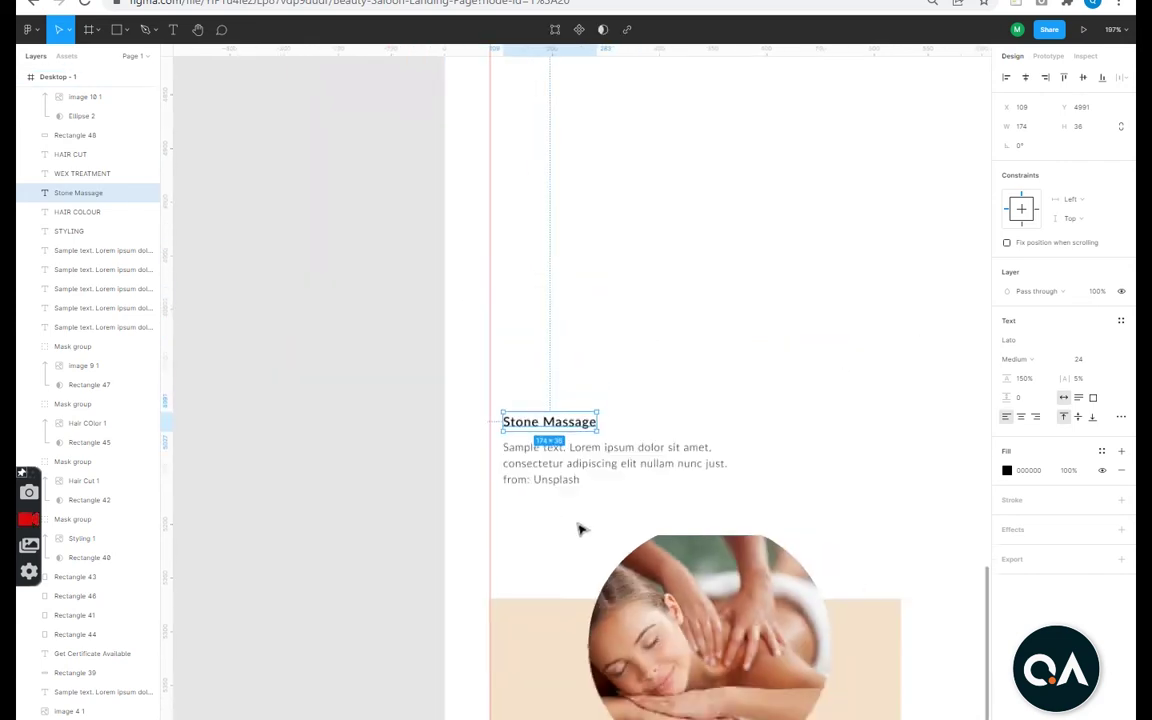
pyautogui.scroll(-3, 520, 450)
pyautogui.scroll(5, 471, 393)
pyautogui.scroll(-5, 520, 440)
pyautogui.scroll(10, 525, 378)
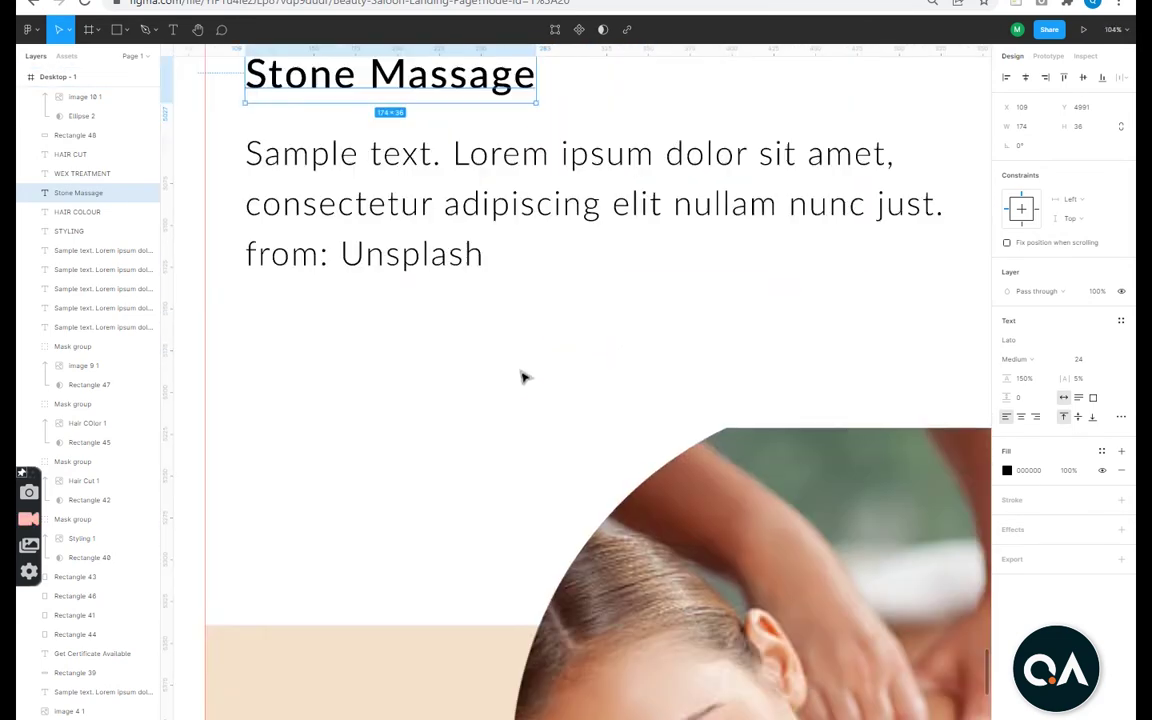
pyautogui.scroll(3, 525, 378)
# Set the Stone Massage heading font to Rozha One.
pyautogui.click(1030, 340)
pyautogui.write('Roz')
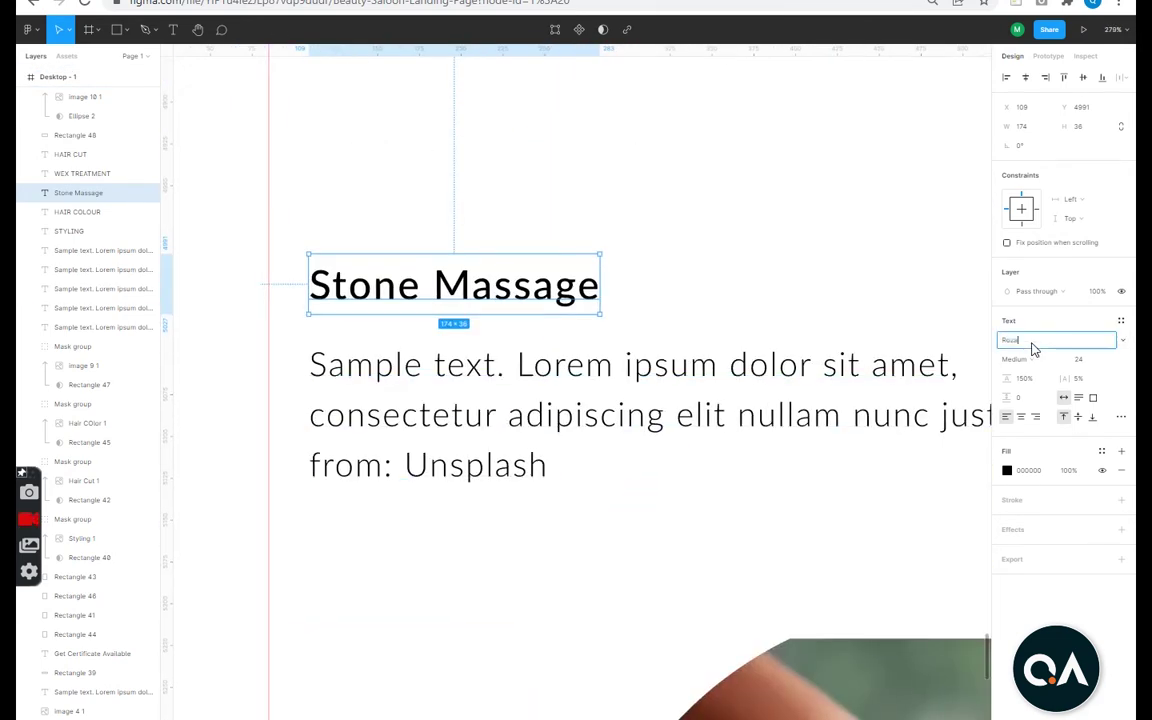
pyautogui.press('Return')
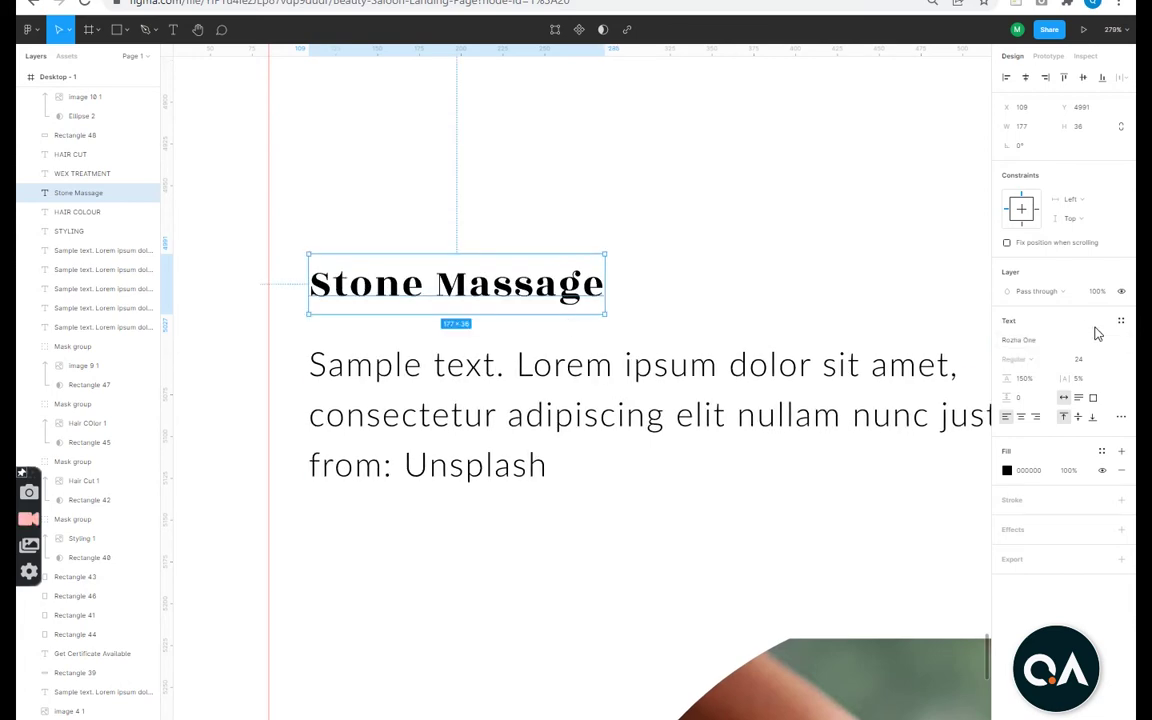
pyautogui.scroll(-5, 558, 460)
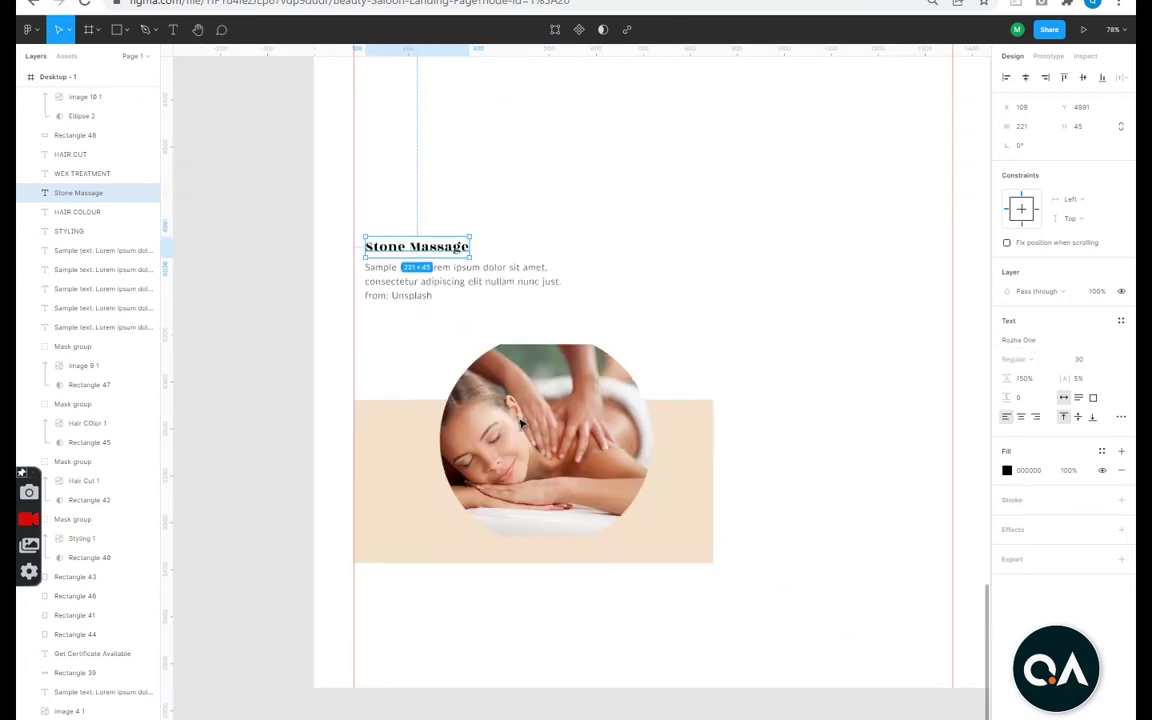
pyautogui.scroll(5, 532, 452)
pyautogui.scroll(-4, 558, 539)
pyautogui.click(527, 488)
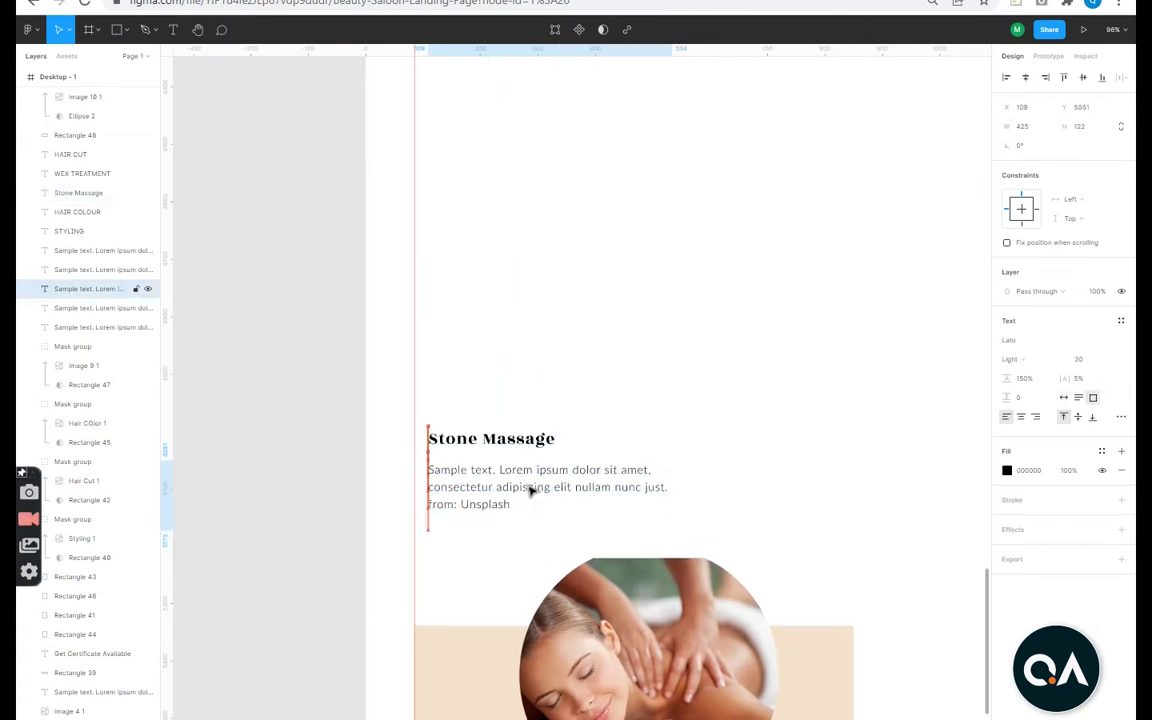
pyautogui.scroll(-3, 702, 506)
# Draw a rectangle at the section's right and mask the hot-stone massage photo into it.
pyautogui.click(532, 519)
pyautogui.scroll(-2, 532, 519)
pyautogui.press('t')
pyautogui.moveTo(681, 445); pyautogui.dragTo(573, 548)
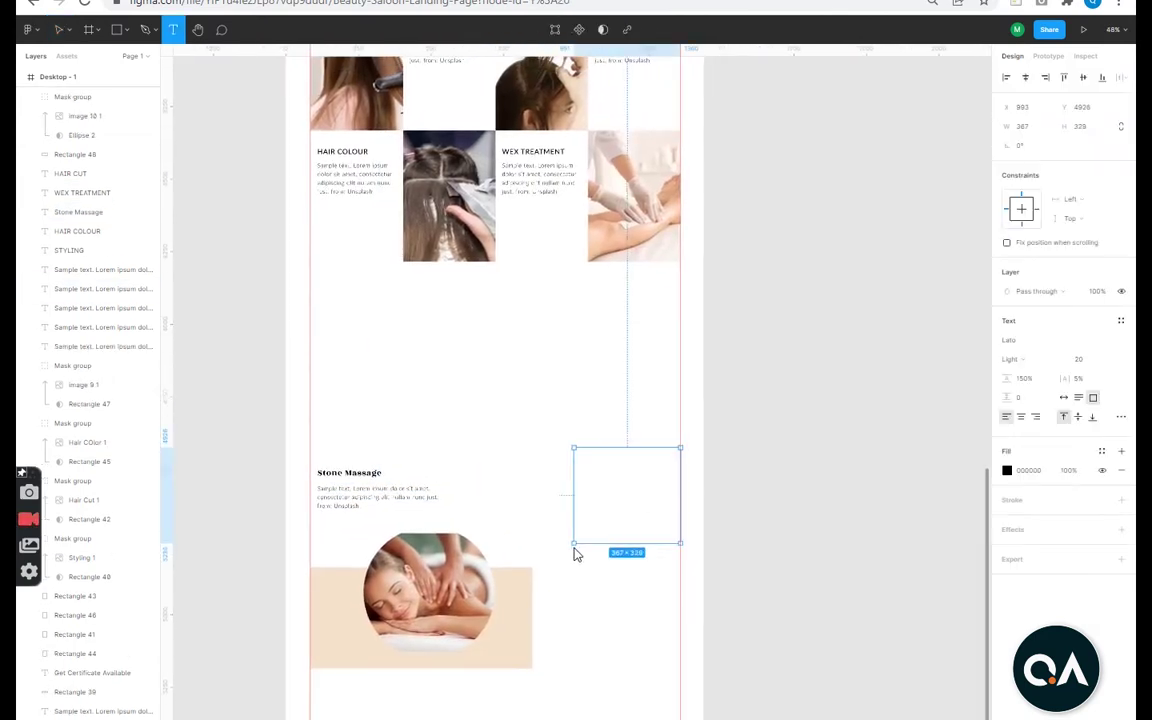
pyautogui.press('Escape')
pyautogui.moveTo(680, 430); pyautogui.dragTo(578, 536)
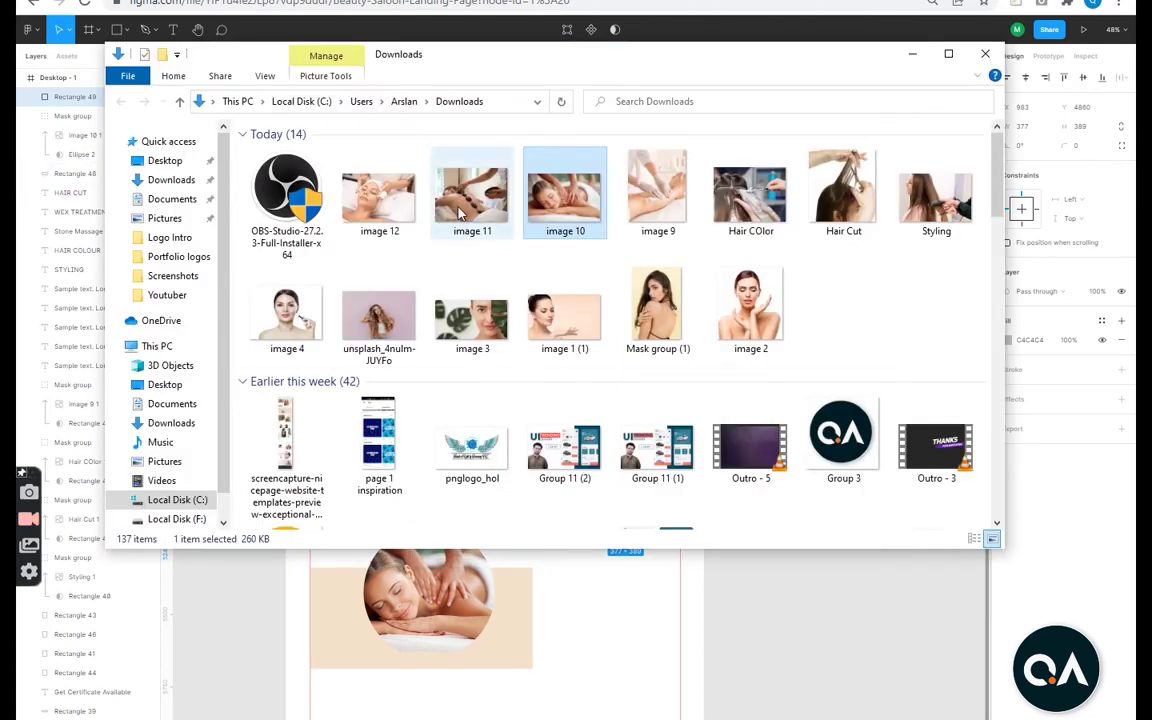
pyautogui.moveTo(566, 193); pyautogui.dragTo(643, 460)
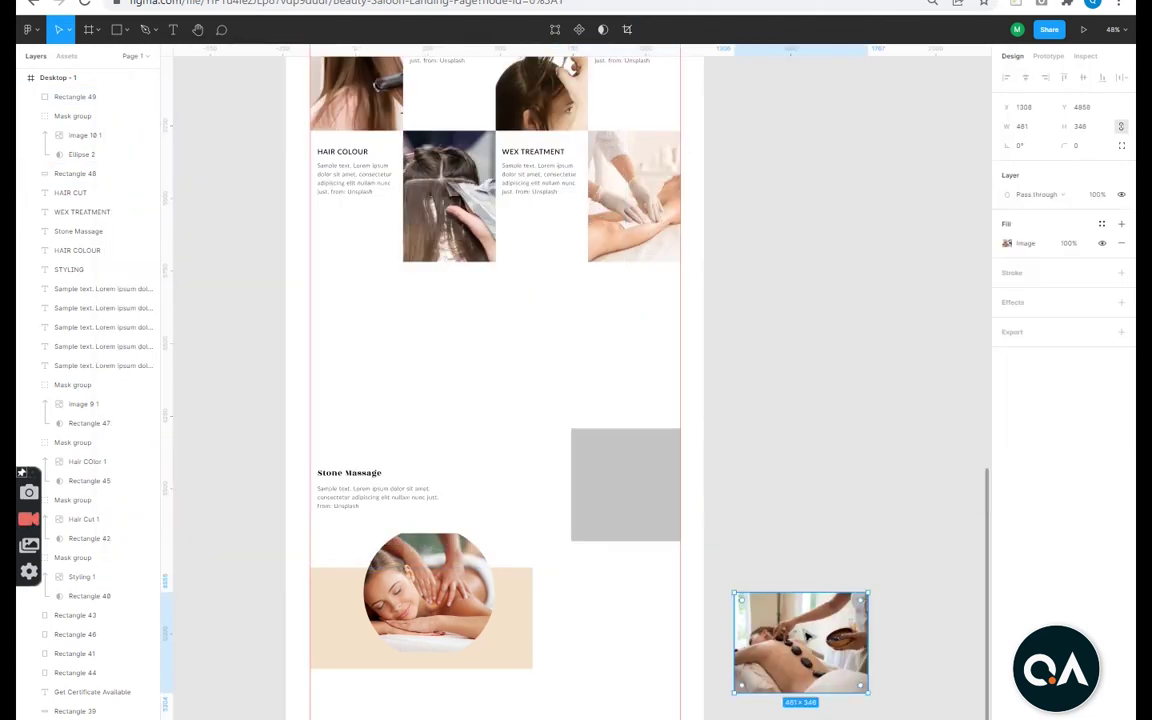
pyautogui.hotkey('ctrl', 'alt', 'm')
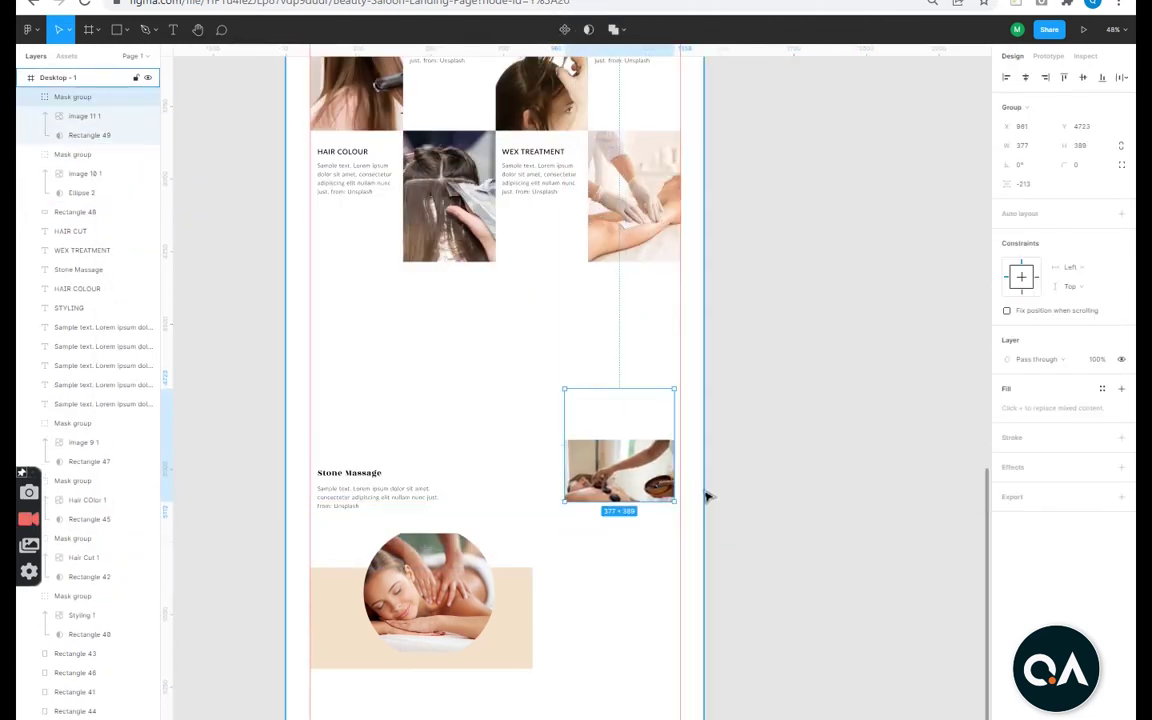
pyautogui.moveTo(630, 492); pyautogui.dragTo(640, 472)
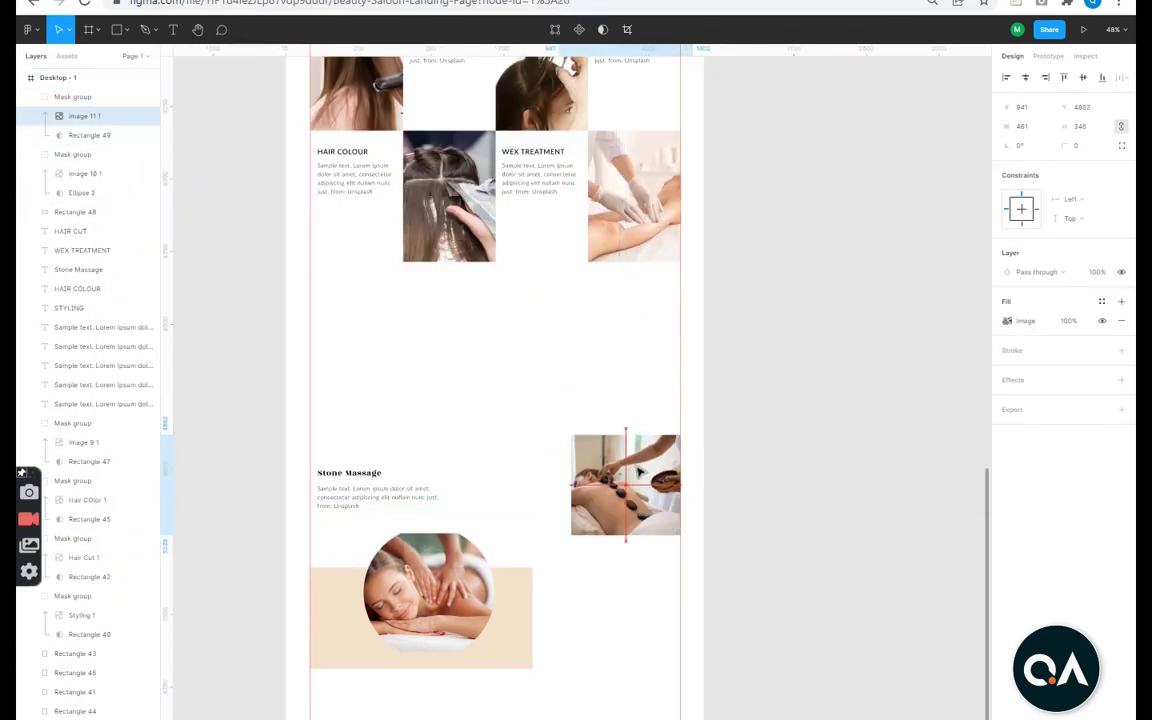
pyautogui.click(790, 435)
pyautogui.scroll(5, 790, 435)
# Extend the page frame's bottom edge downward and select the Stone Massage section elements.
pyautogui.scroll(5, 600, 300)
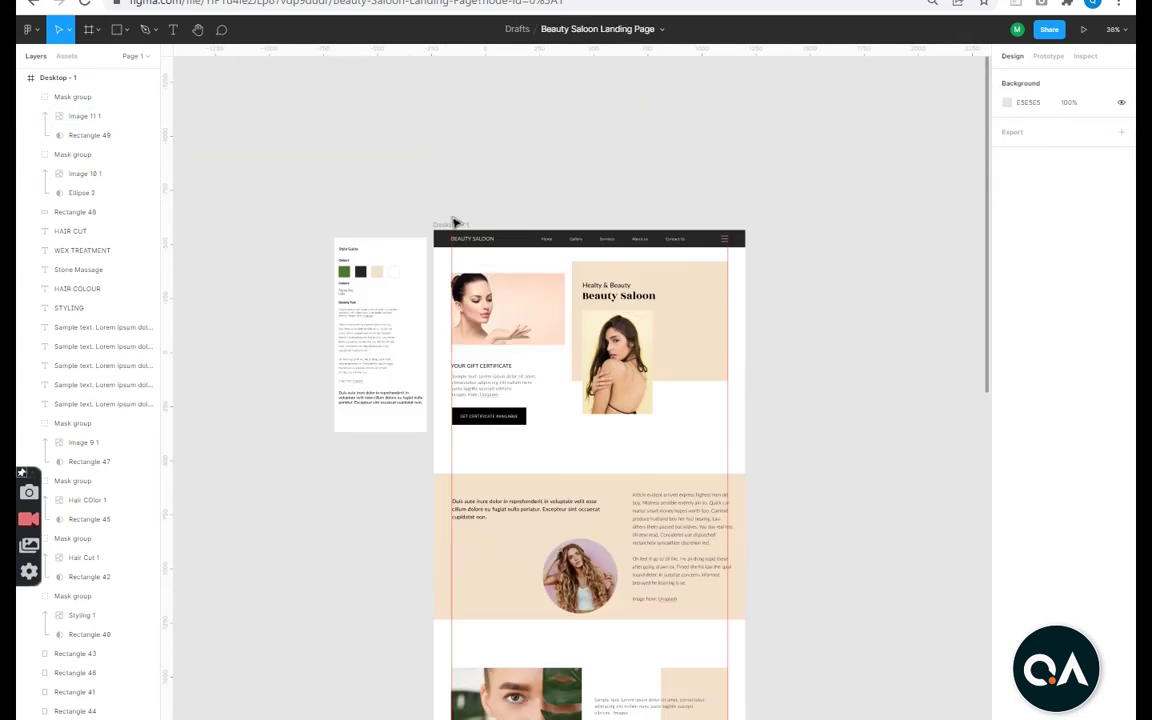
pyautogui.click(453, 224)
pyautogui.scroll(-5, 543, 413)
pyautogui.scroll(-5, 543, 413)
pyautogui.moveTo(553, 558); pyautogui.dragTo(553, 716)
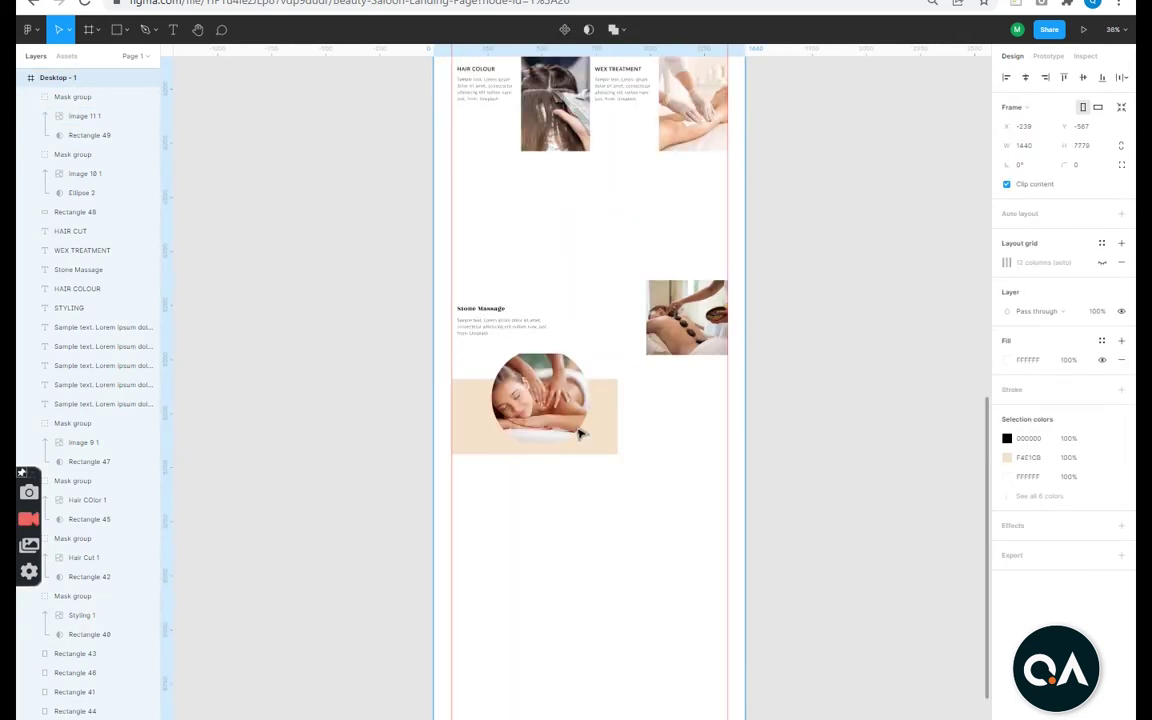
pyautogui.scroll(2, 514, 388)
pyautogui.scroll(2, 514, 388)
pyautogui.hscroll(-2, 514, 388)
pyautogui.moveTo(548, 470); pyautogui.dragTo(741, 716)
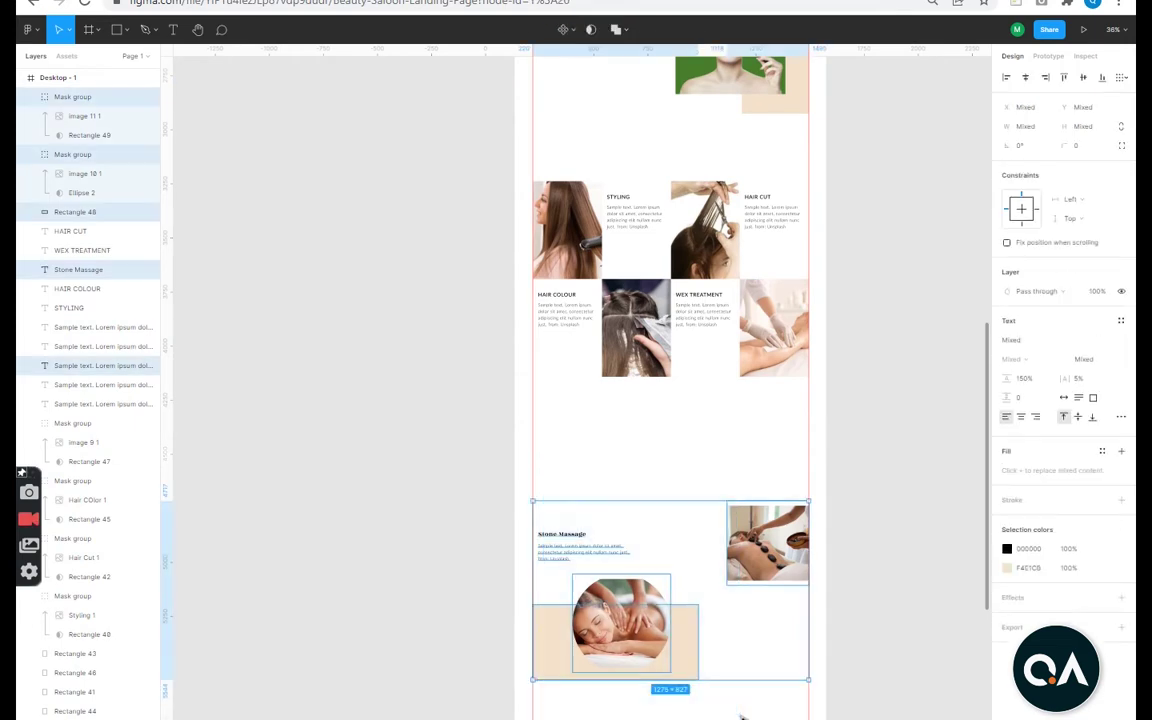
pyautogui.scroll(5, 764, 525)
pyautogui.scroll(-2, 576, 512)
pyautogui.click(575, 510)
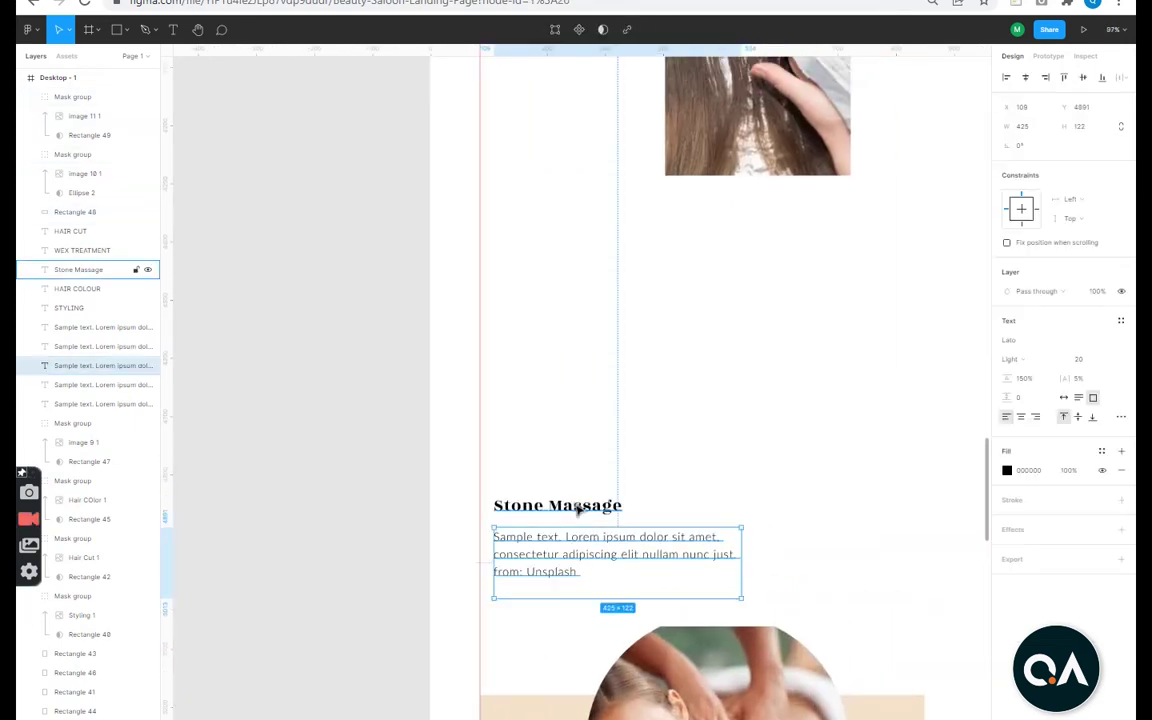
pyautogui.click(700, 560)
# Copy the peach band below at full page width and draw a grey circle on it.
pyautogui.scroll(-5, 753, 571)
pyautogui.scroll(-3, 689, 489)
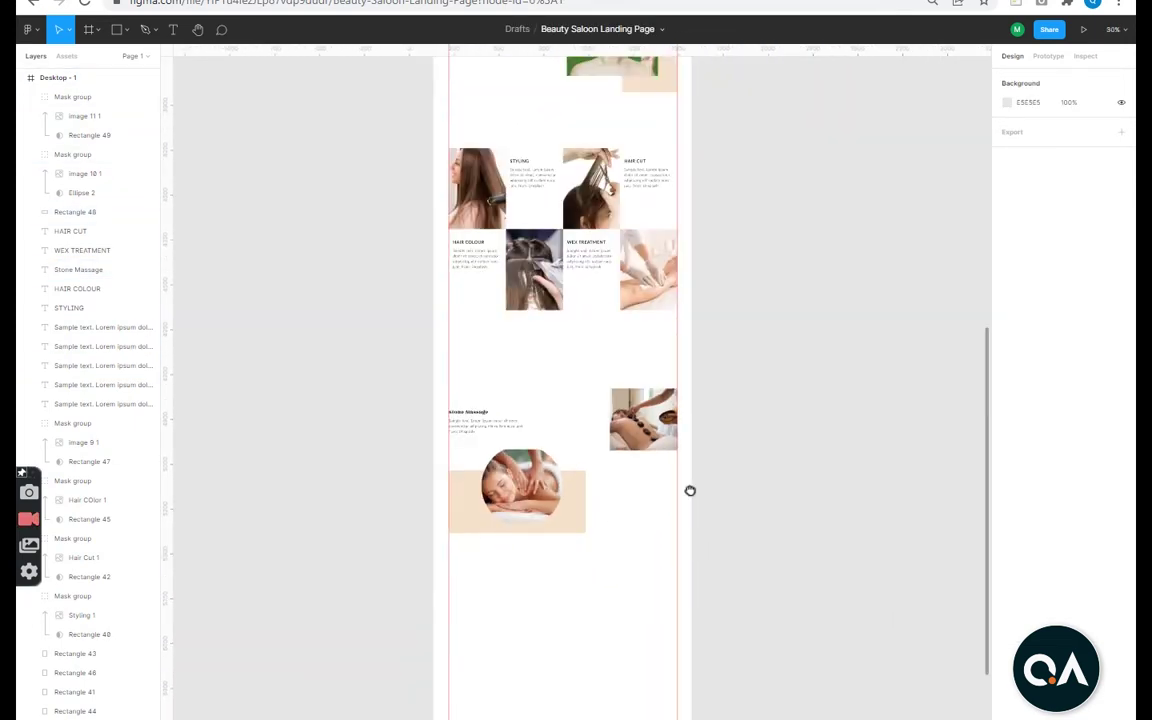
pyautogui.scroll(-2, 766, 409)
pyautogui.scroll(3, 766, 409)
pyautogui.scroll(-3, 625, 437)
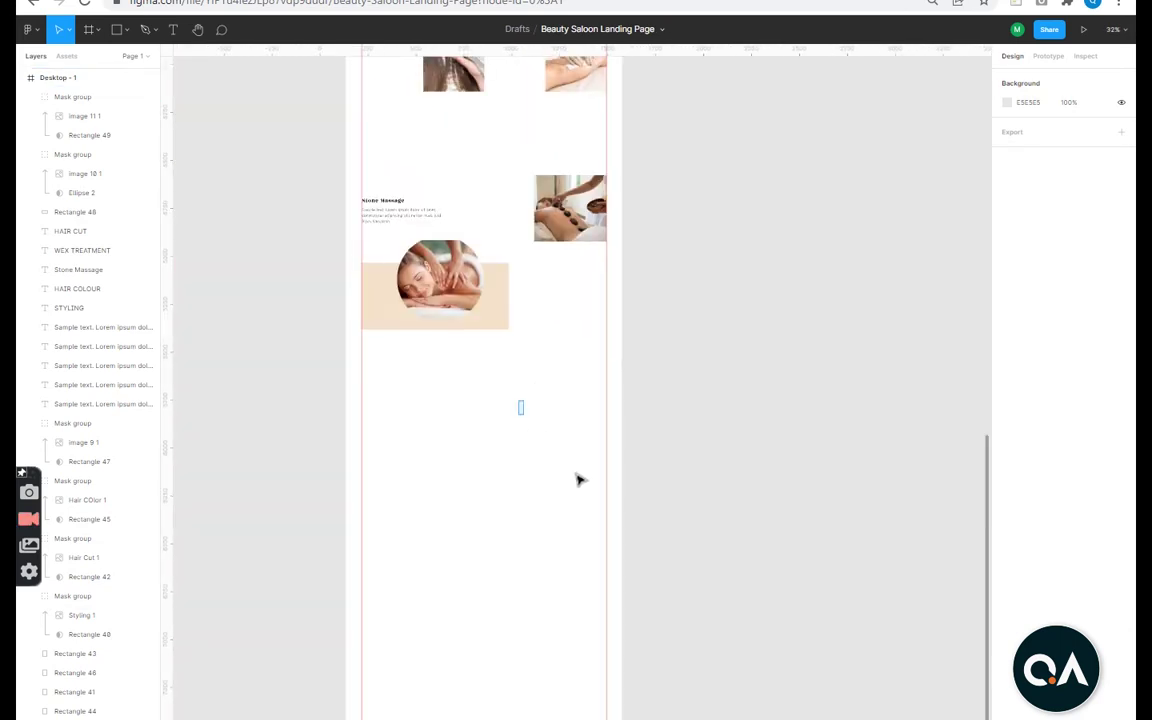
pyautogui.scroll(-1, 560, 380)
pyautogui.moveTo(489, 307)
pyautogui.mouseDown()
pyautogui.moveTo(489, 497)
pyautogui.moveTo(607, 481)
pyautogui.mouseUp()
pyautogui.click(585, 568)
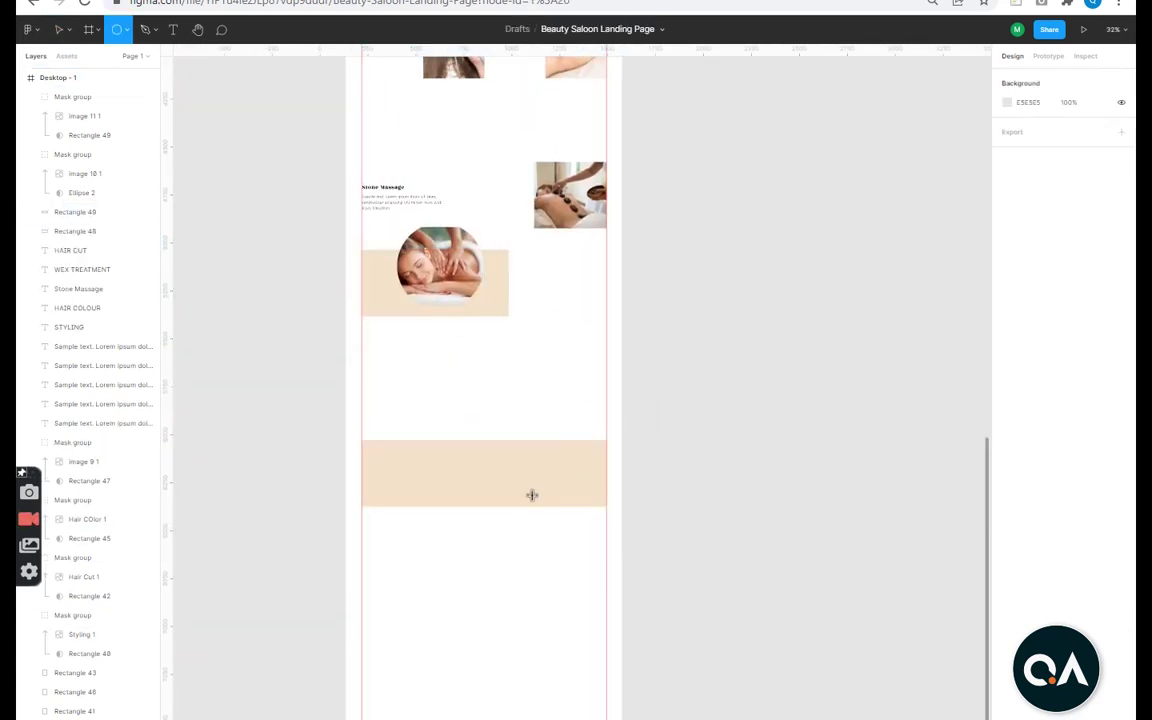
pyautogui.moveTo(422, 376); pyautogui.dragTo(553, 510)
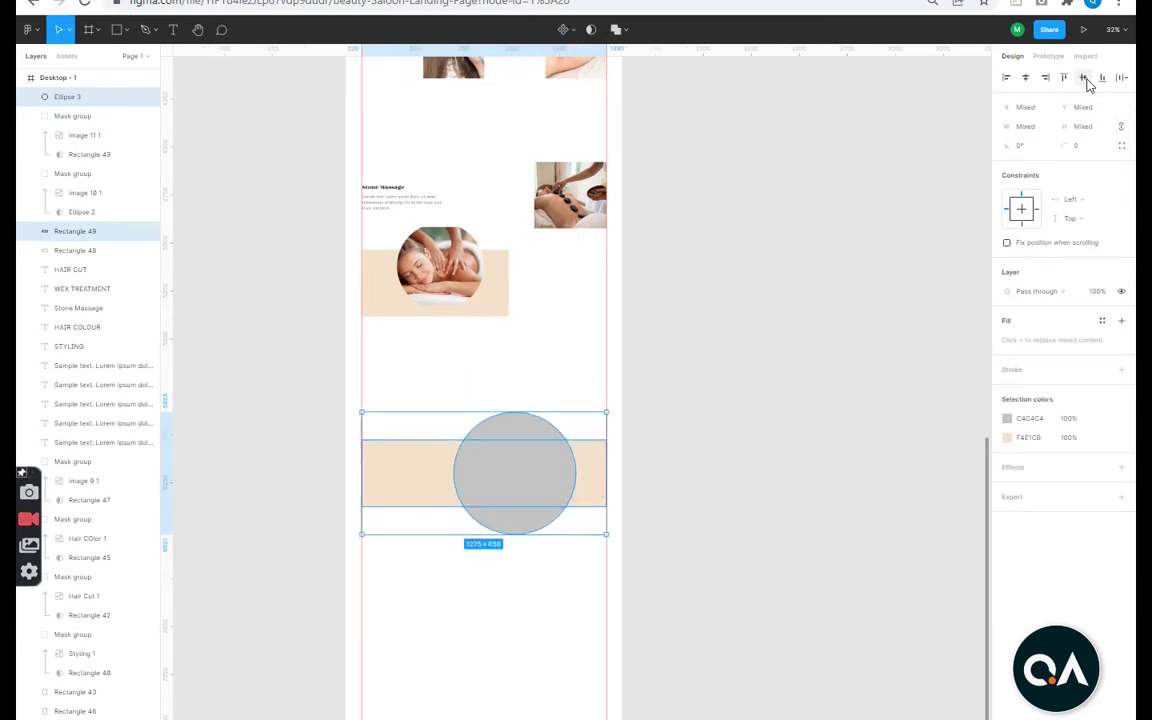
pyautogui.press('Escape')
pyautogui.scroll(2, 577, 548)
# Draw a tall rectangle left of the circle, fill it white and add a drop shadow.
pyautogui.press('r')
pyautogui.moveTo(443, 402); pyautogui.dragTo(557, 562)
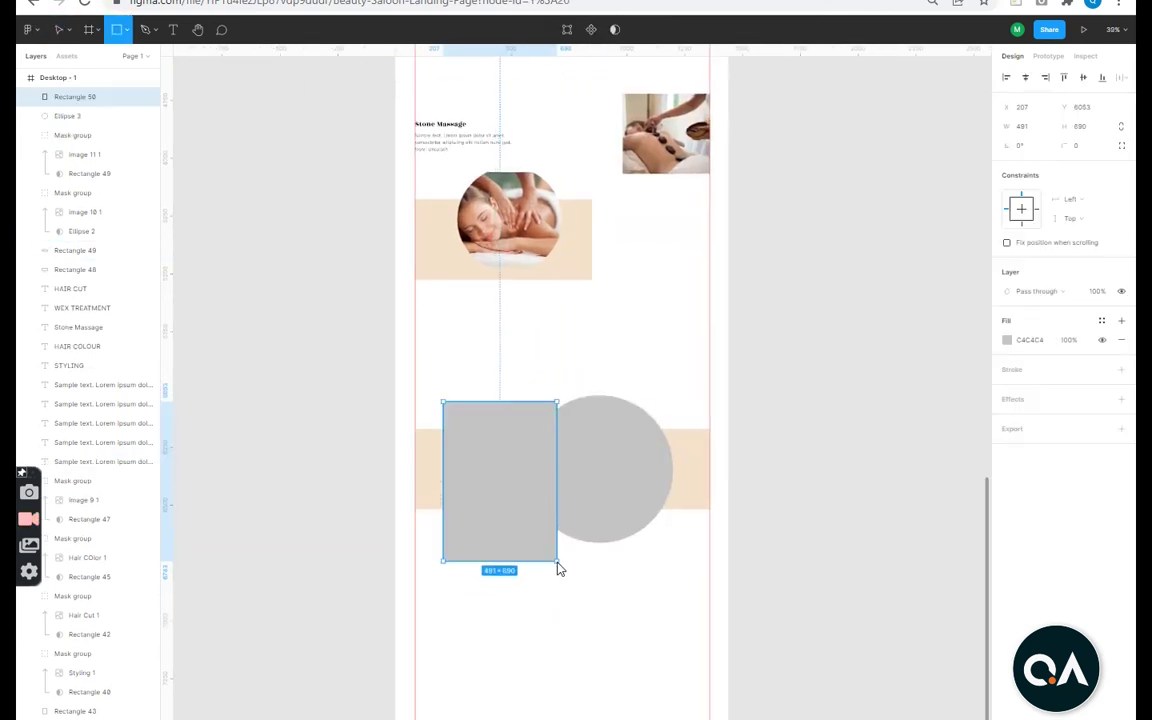
pyautogui.click(1121, 399)
pyautogui.click(1006, 418)
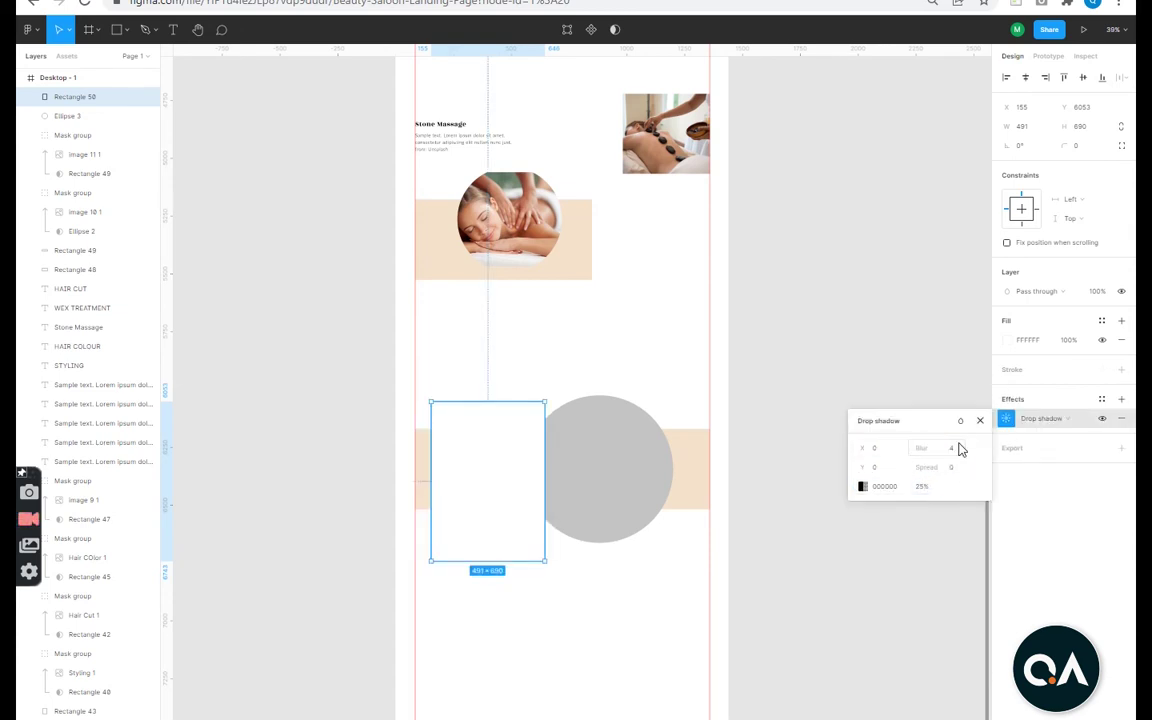
# Drop the facial-treatment photo onto the grey circle and use the circle as its mask.
pyautogui.click(846, 625)
pyautogui.scroll(3, 658, 491)
pyautogui.click(520, 400)
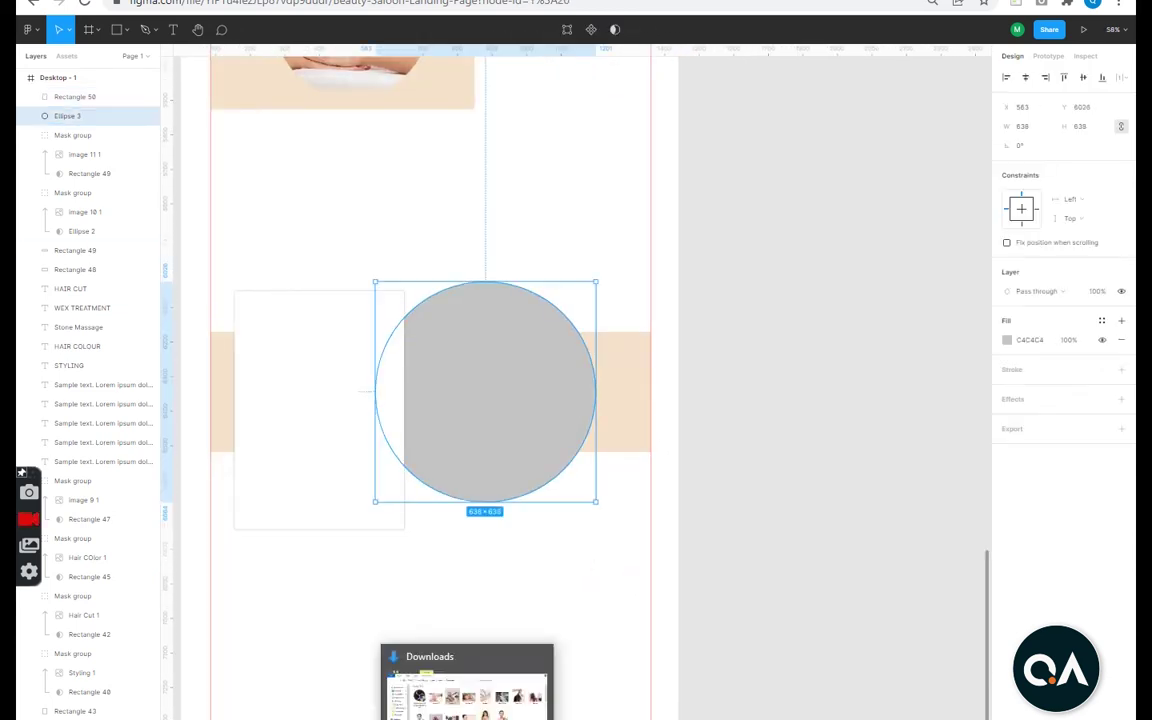
pyautogui.hotkey('alt', 'Tab')
pyautogui.moveTo(392, 220)
pyautogui.mouseDown()
pyautogui.moveTo(725, 600)
pyautogui.moveTo(527, 458)
pyautogui.mouseUp()
pyautogui.keyDown('shift'); pyautogui.click(500, 320); pyautogui.keyUp('shift')
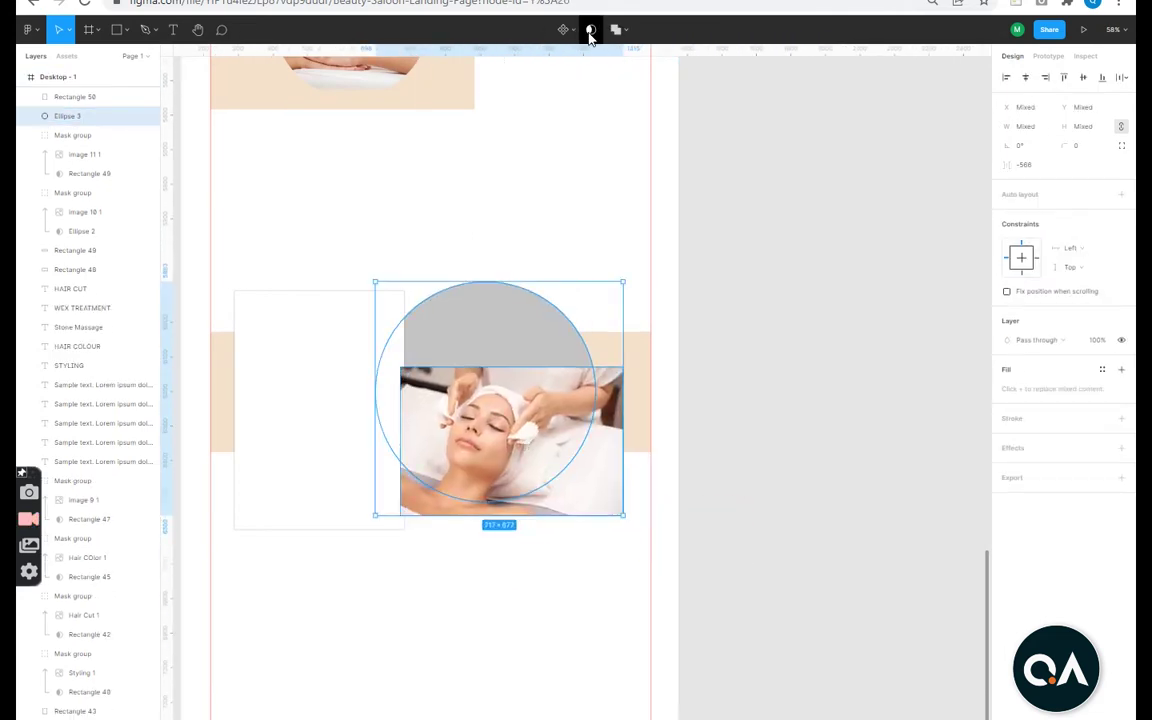
pyautogui.click(589, 31)
pyautogui.press('Escape')
# Zoom to the white card and select the Stone Massage heading and description.
pyautogui.scroll(-5, 545, 400)
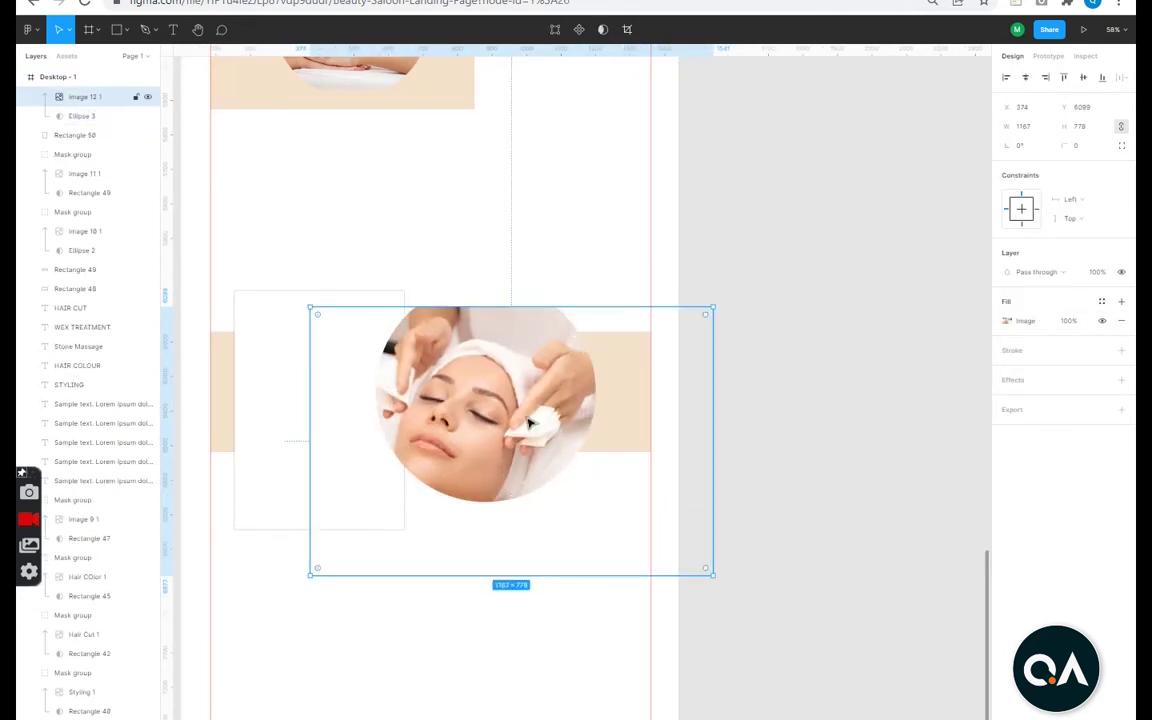
pyautogui.press('Escape')
pyautogui.click(566, 436)
pyautogui.hotkey('shift', '2')
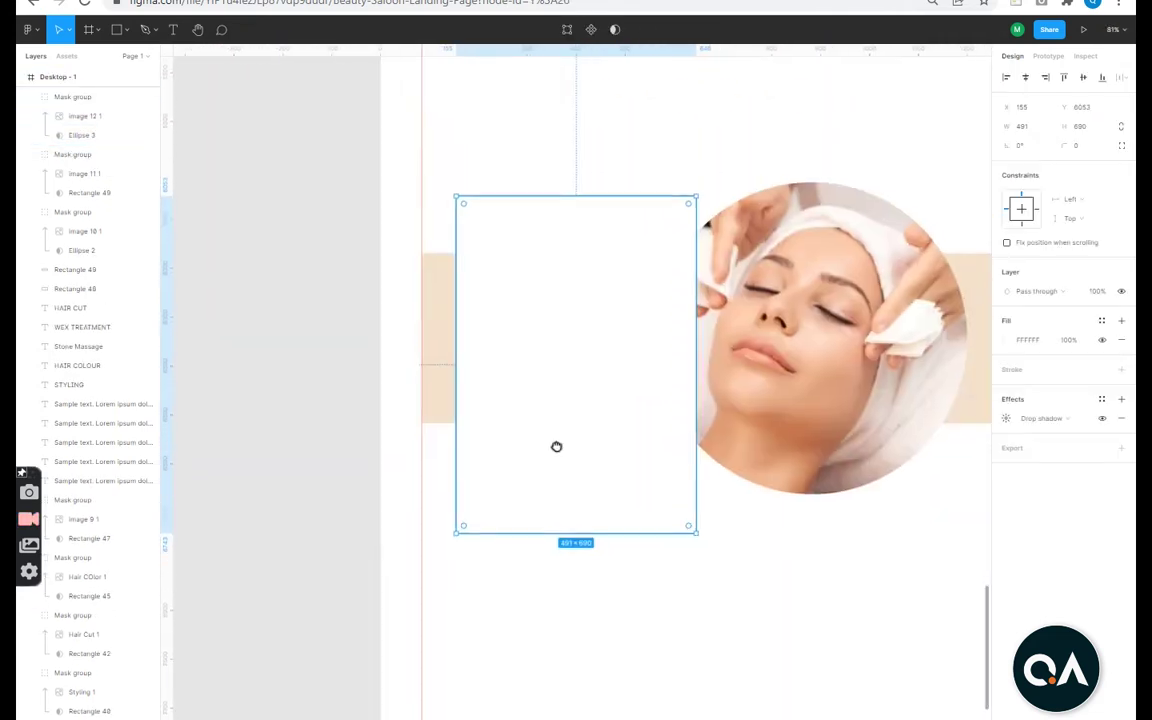
pyautogui.scroll(-3, 560, 453)
pyautogui.click(522, 206)
# Copy the Stone Massage text block onto the white card and retitle the heading Welcome!
pyautogui.moveTo(522, 206); pyautogui.dragTo(543, 561)
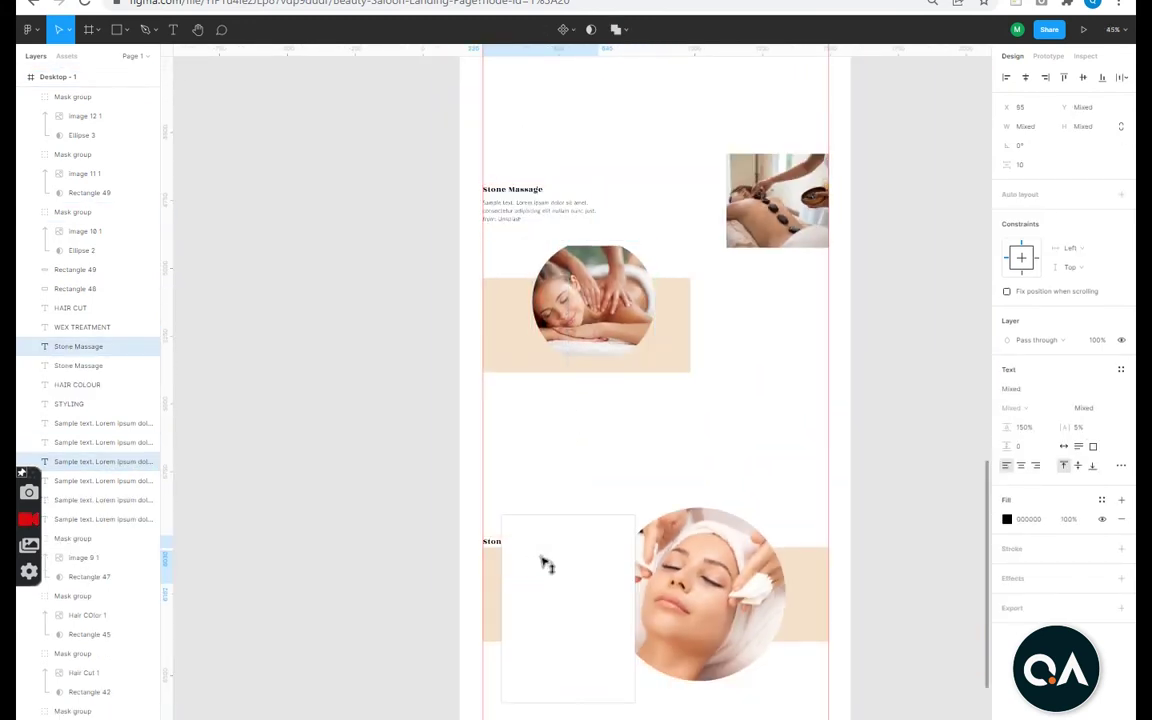
pyautogui.moveTo(525, 218); pyautogui.dragTo(553, 566)
pyautogui.scroll(5, 510, 560)
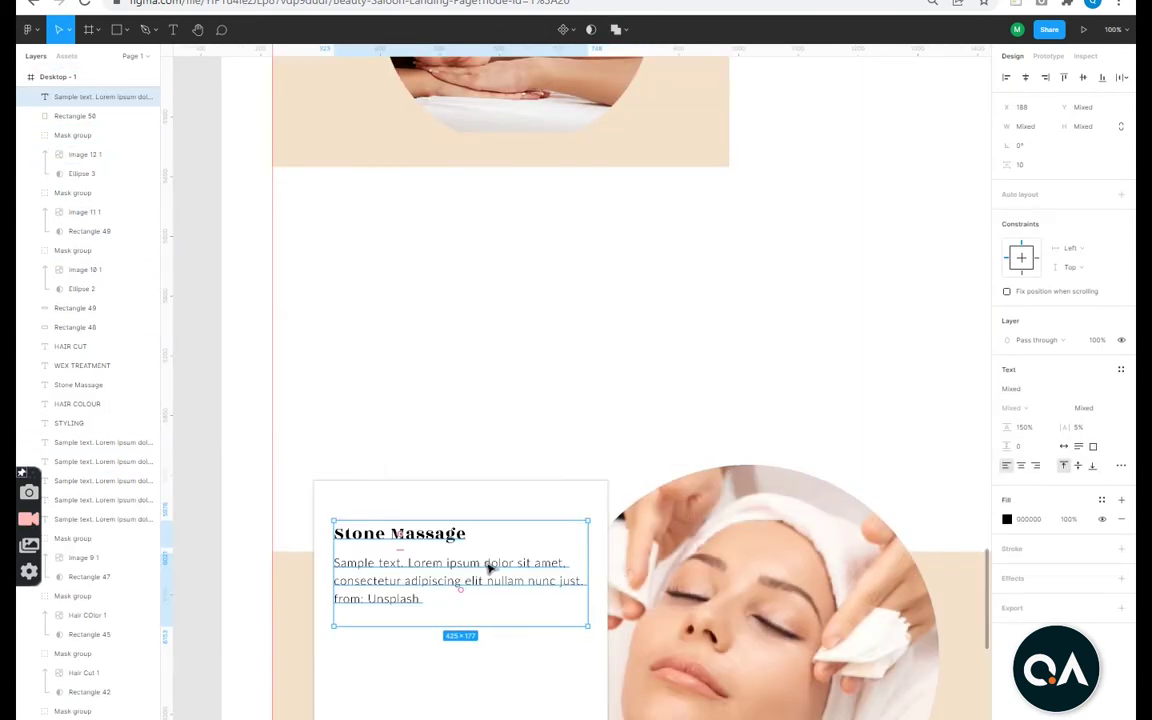
pyautogui.doubleClick(452, 536)
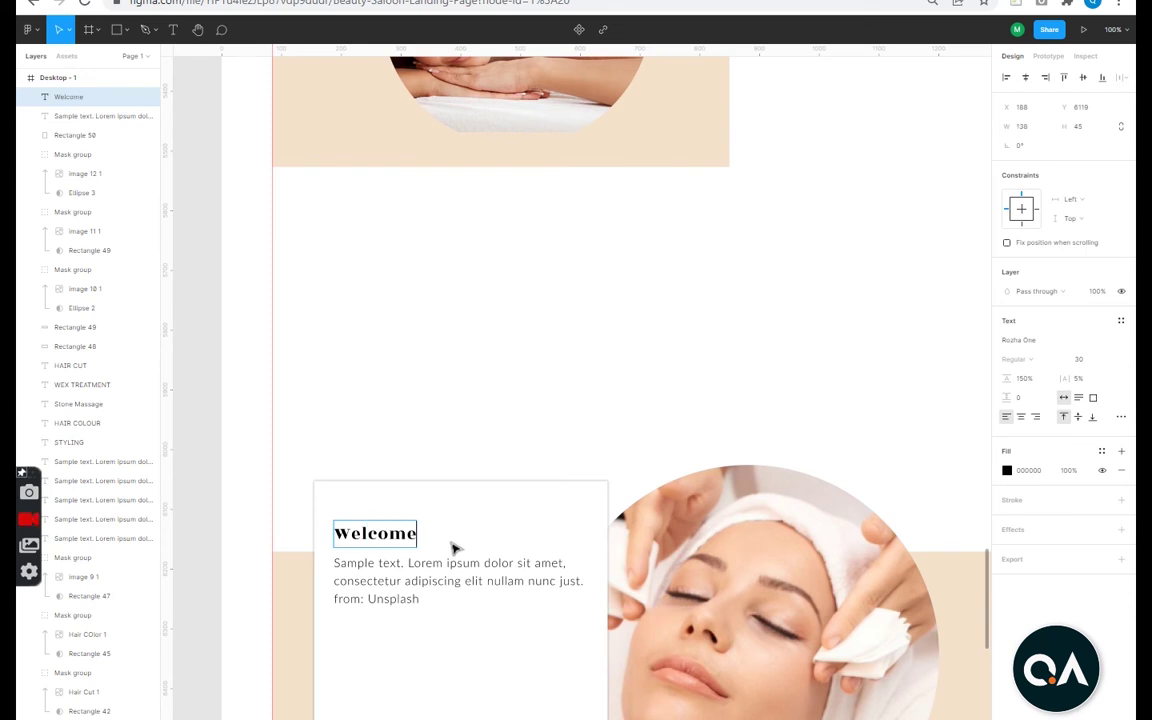
pyautogui.write('!')
pyautogui.doubleClick(452, 594)
pyautogui.hotkey('ctrl', 'a')
pyautogui.press('Right')
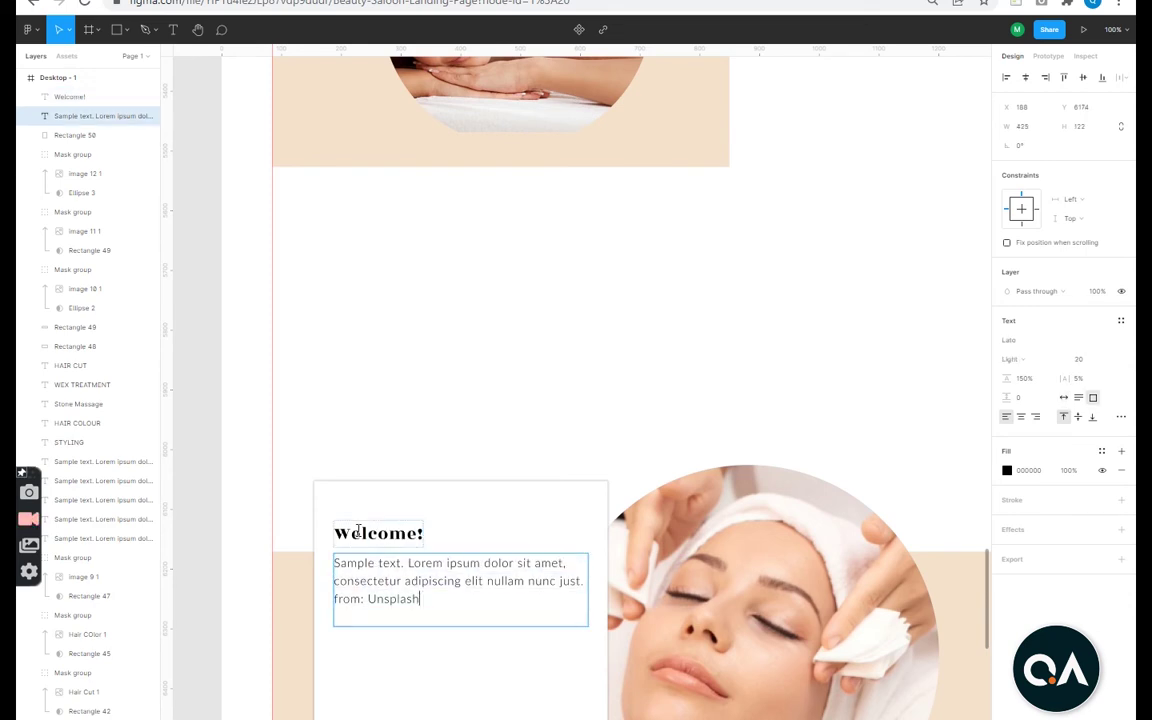
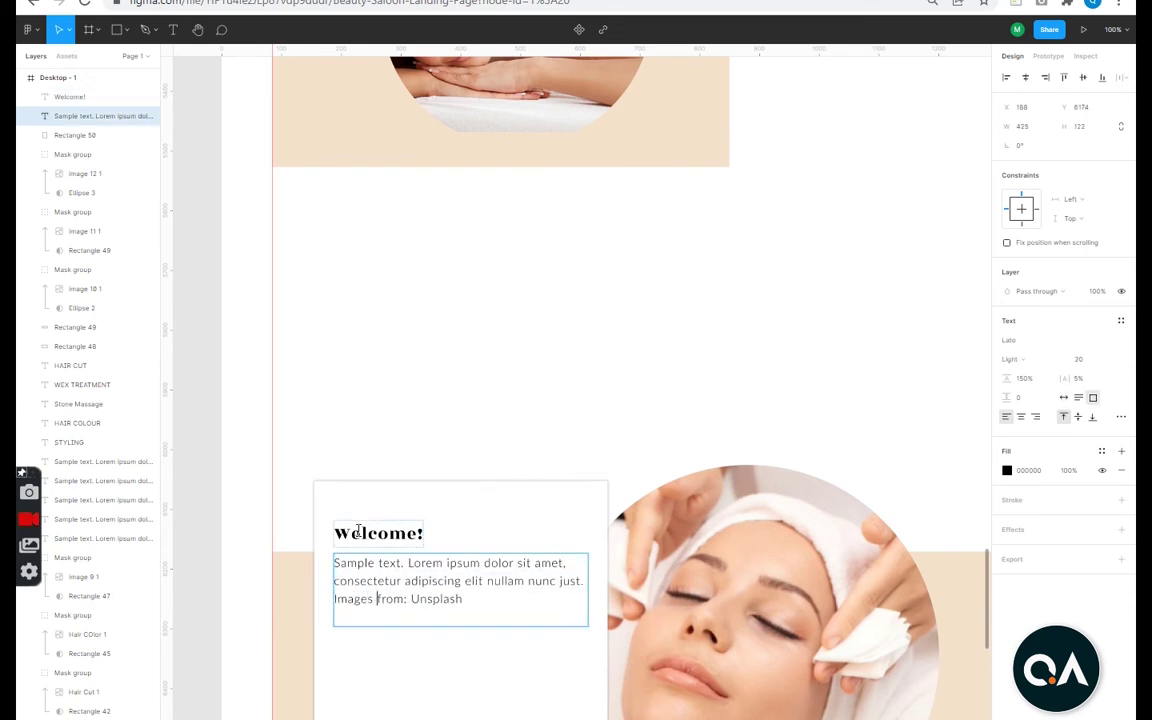
# Finish editing the repeated sample sentences and set the body text line height to 180%.
pyautogui.hotkey('ctrl', 'Right')
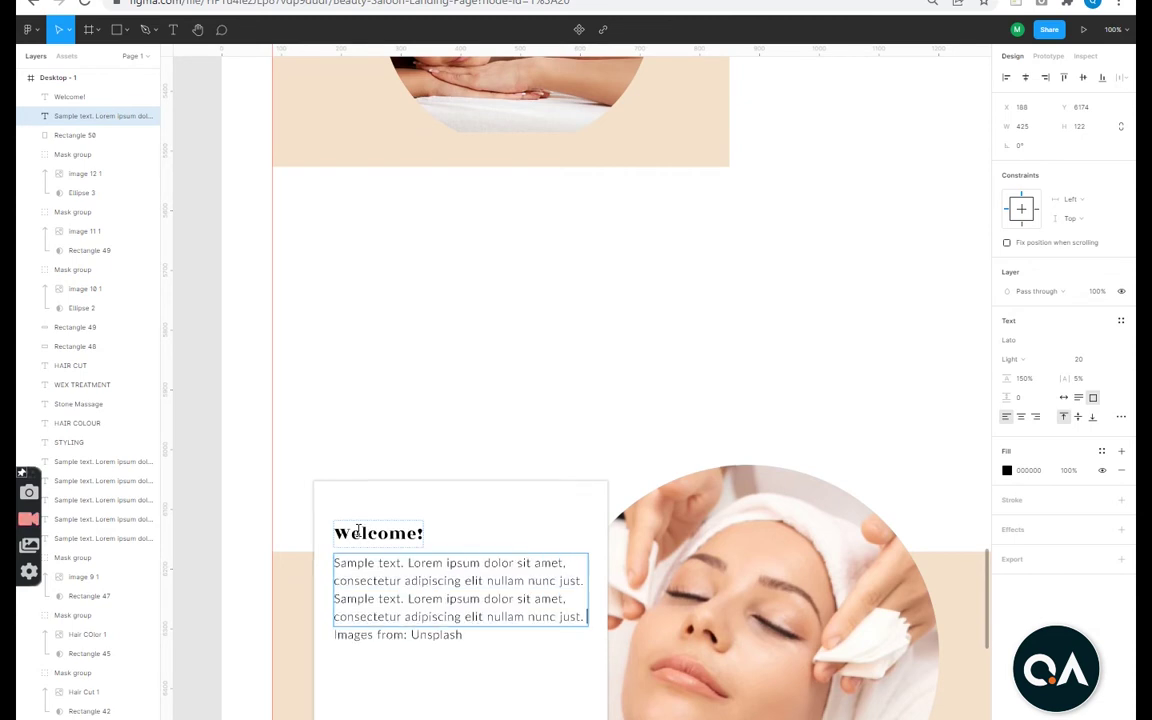
pyautogui.scroll(-2, 358, 532)
pyautogui.press('Escape')
pyautogui.moveTo(481, 598); pyautogui.dragTo(480, 612)
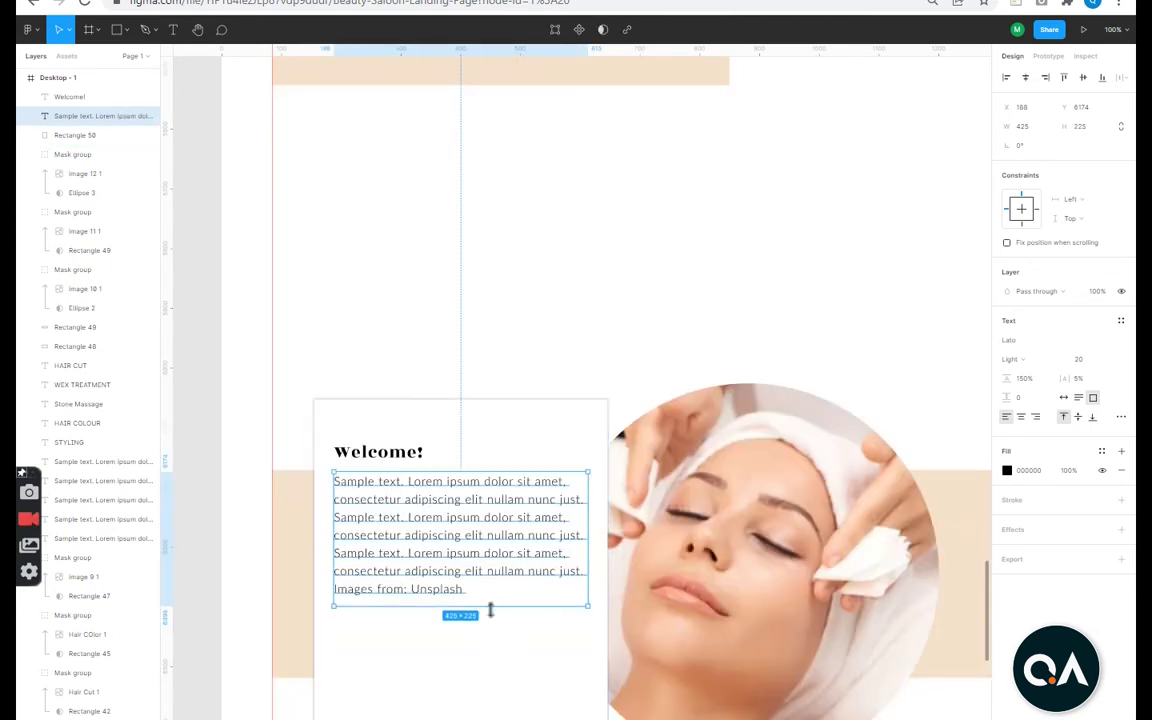
pyautogui.moveTo(1012, 372); pyautogui.dragTo(1042, 378)
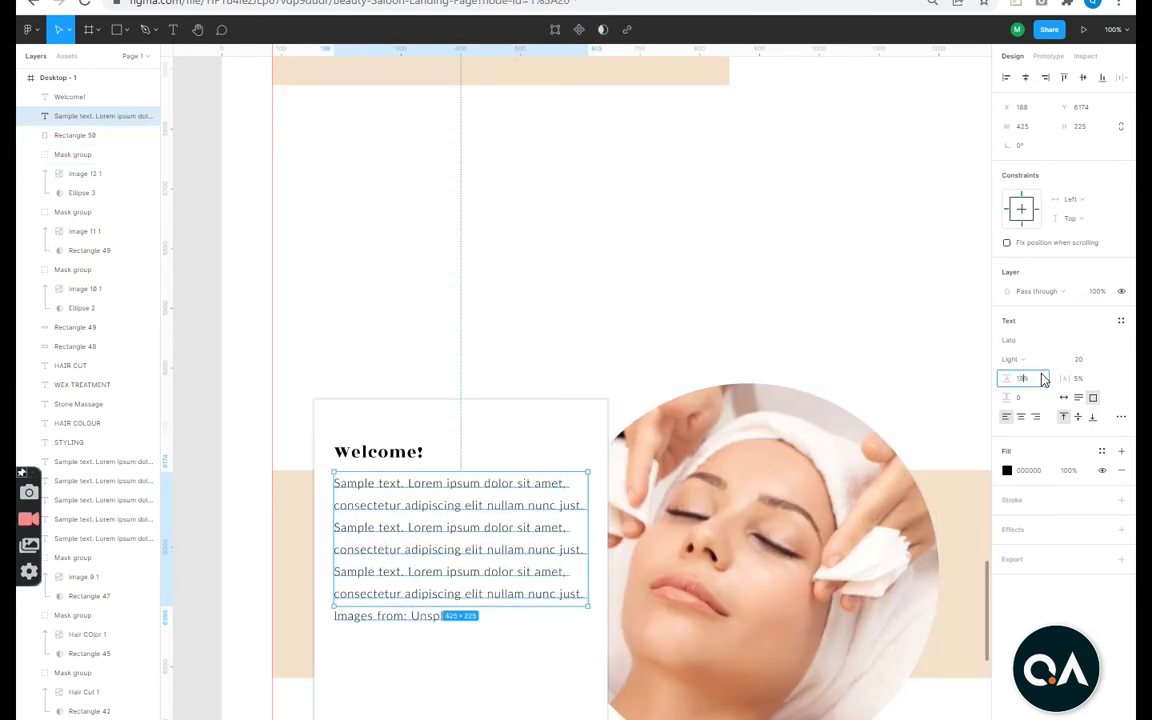
# Enlarge the body text box to include the Images line and move it below the heading.
pyautogui.scroll(-2, 445, 478)
pyautogui.keyDown('ctrl'); pyautogui.scroll(5, 548, 437); pyautogui.keyUp('ctrl')
pyautogui.keyDown('ctrl'); pyautogui.scroll(-3, 543, 512); pyautogui.keyUp('ctrl')
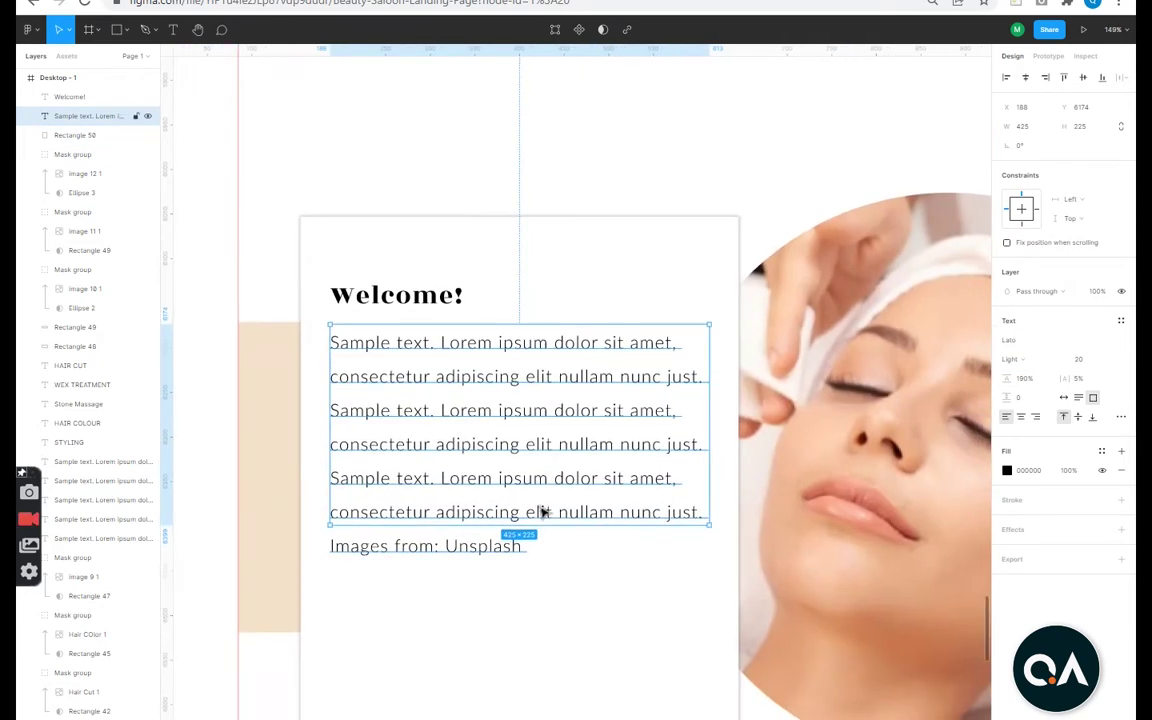
pyautogui.moveTo(543, 524); pyautogui.dragTo(514, 548)
pyautogui.keyDown('ctrl'); pyautogui.scroll(-2, 514, 548); pyautogui.keyUp('ctrl')
pyautogui.scroll(-3, 532, 602)
pyautogui.hotkey('shift', 'Tab')
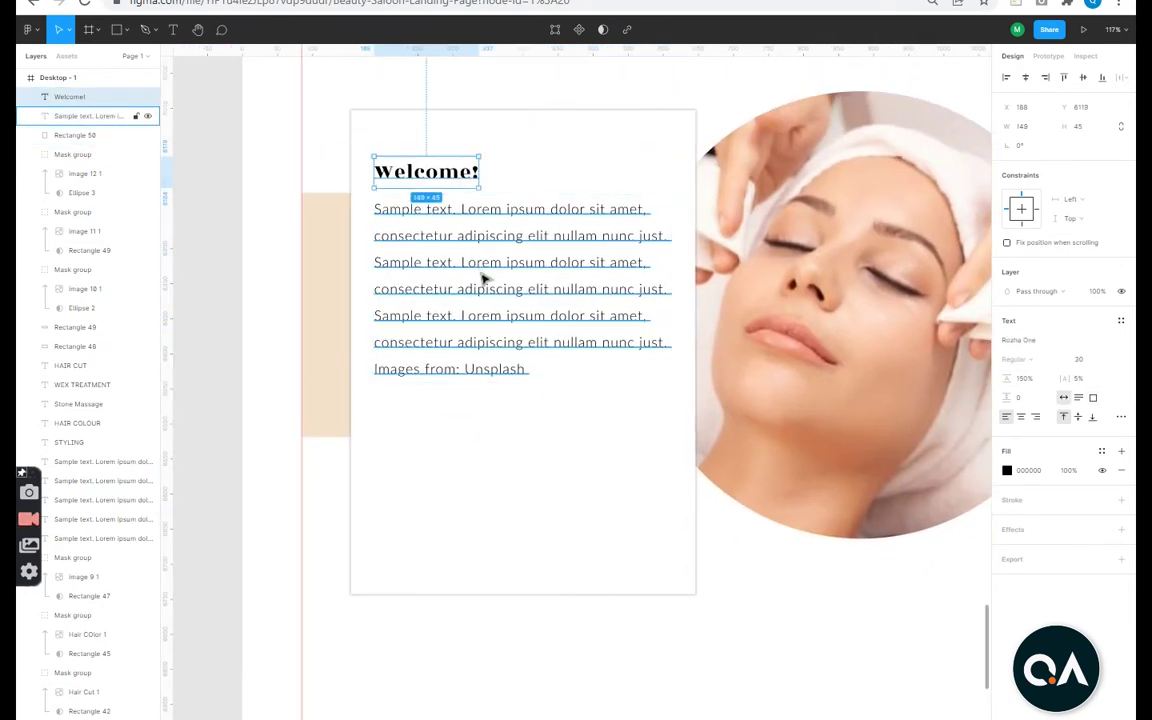
pyautogui.moveTo(483, 279); pyautogui.dragTo(483, 305)
# Select the Welcome! heading, then the GET CERTIFICATE button in the upper section.
pyautogui.click(450, 178)
pyautogui.keyDown('ctrl'); pyautogui.scroll(-3, 447, 176); pyautogui.keyUp('ctrl')
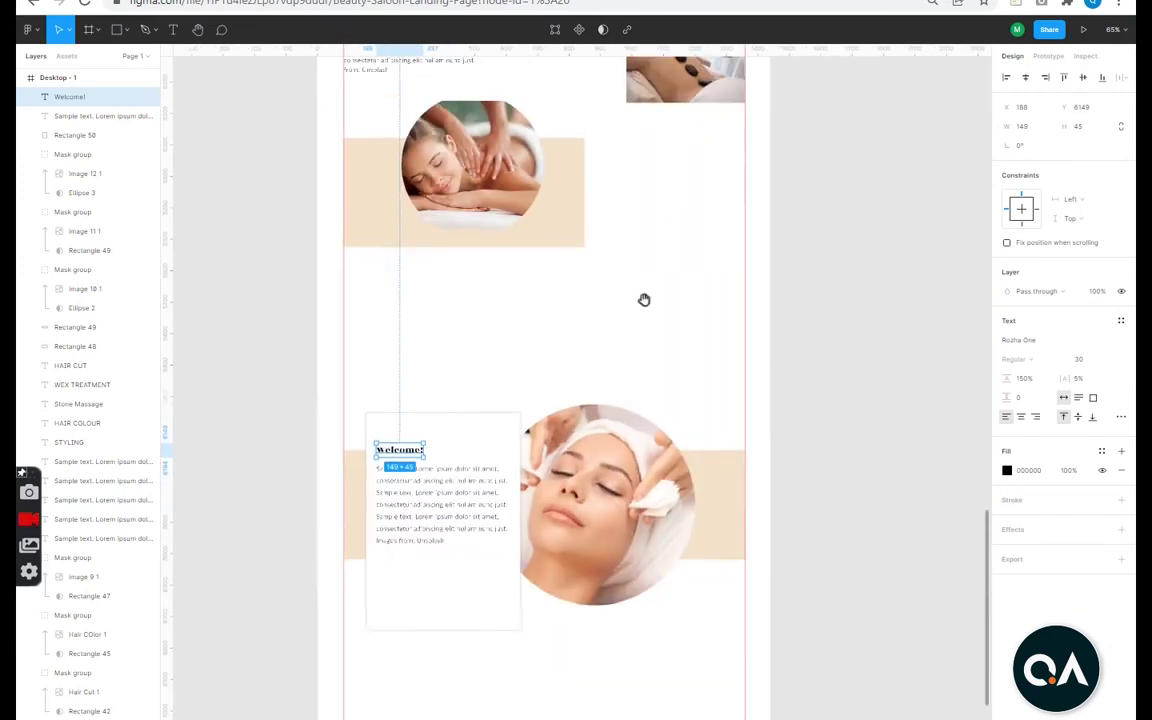
pyautogui.keyDown('ctrl'); pyautogui.scroll(-2, 643, 298); pyautogui.keyUp('ctrl')
pyautogui.scroll(5, 643, 216)
pyautogui.click(575, 152)
# Paste a copy of the GET CERTIFICATE button below the Welcome text, relabelled LEARN MORE.
pyautogui.hotkey('ctrl', 'c')
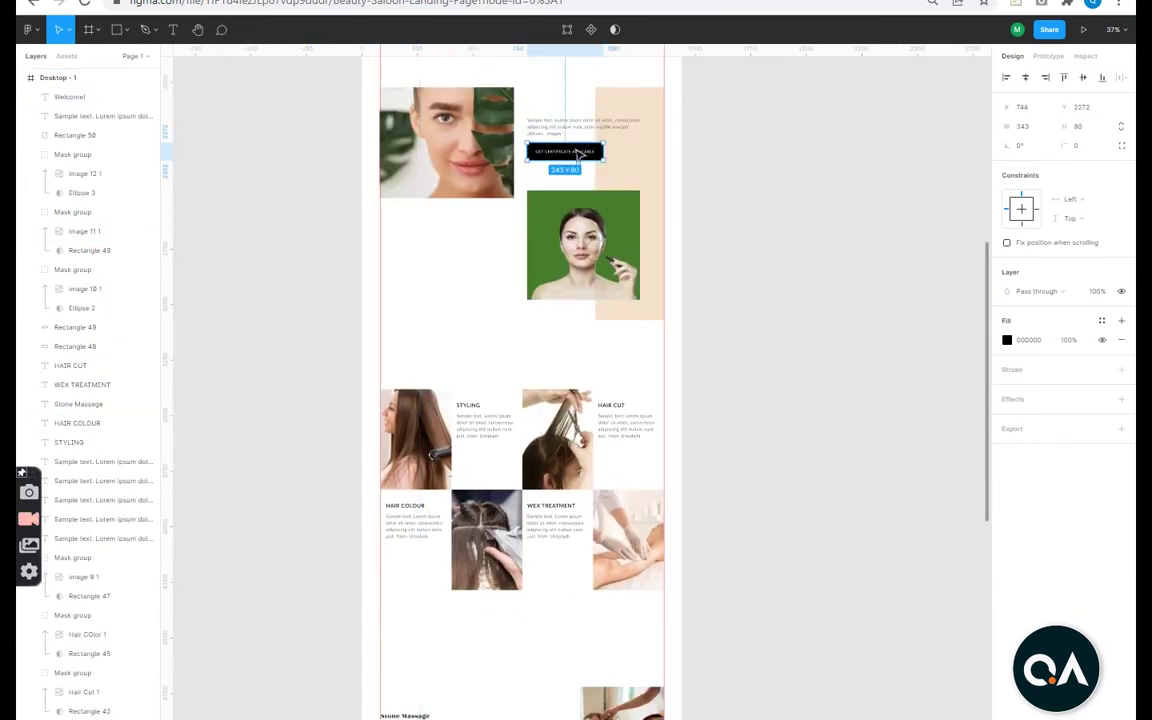
pyautogui.scroll(-2, 581, 206)
pyautogui.scroll(-4, 427, 514)
pyautogui.keyDown('ctrl'); pyautogui.scroll(4, 427, 514); pyautogui.keyUp('ctrl')
pyautogui.hotkey('ctrl', 'v')
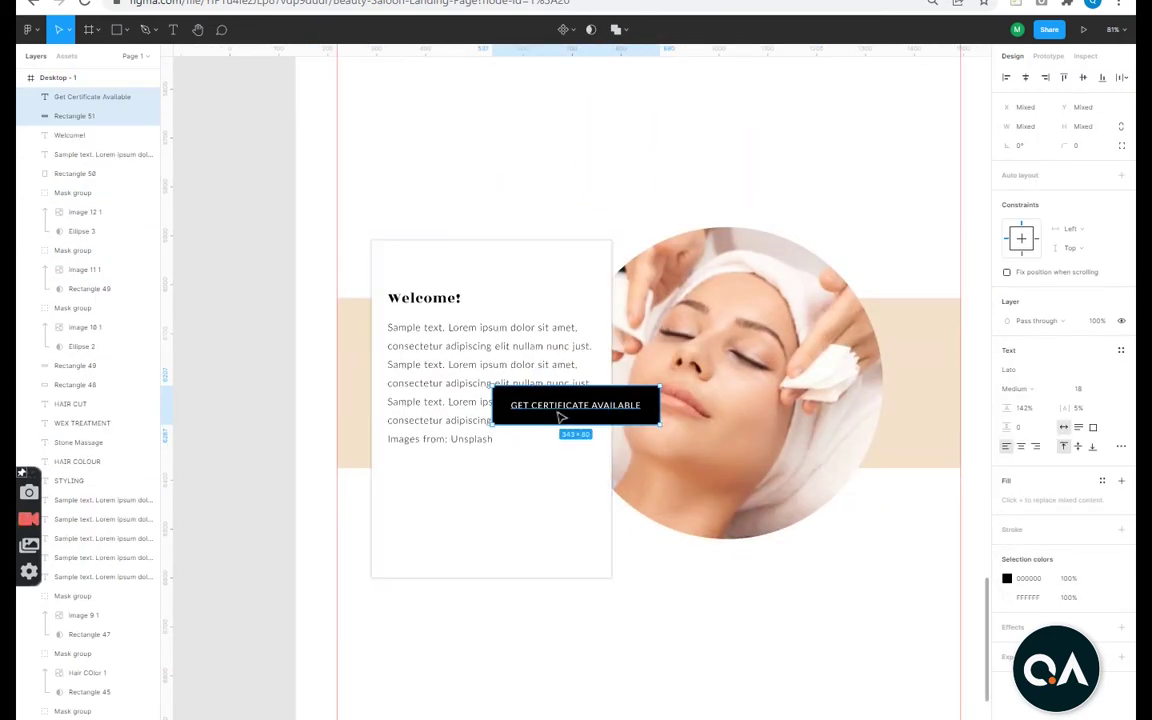
pyautogui.moveTo(561, 418); pyautogui.dragTo(456, 507)
pyautogui.keyDown('ctrl'); pyautogui.scroll(5, 468, 507); pyautogui.keyUp('ctrl')
pyautogui.doubleClick(478, 504)
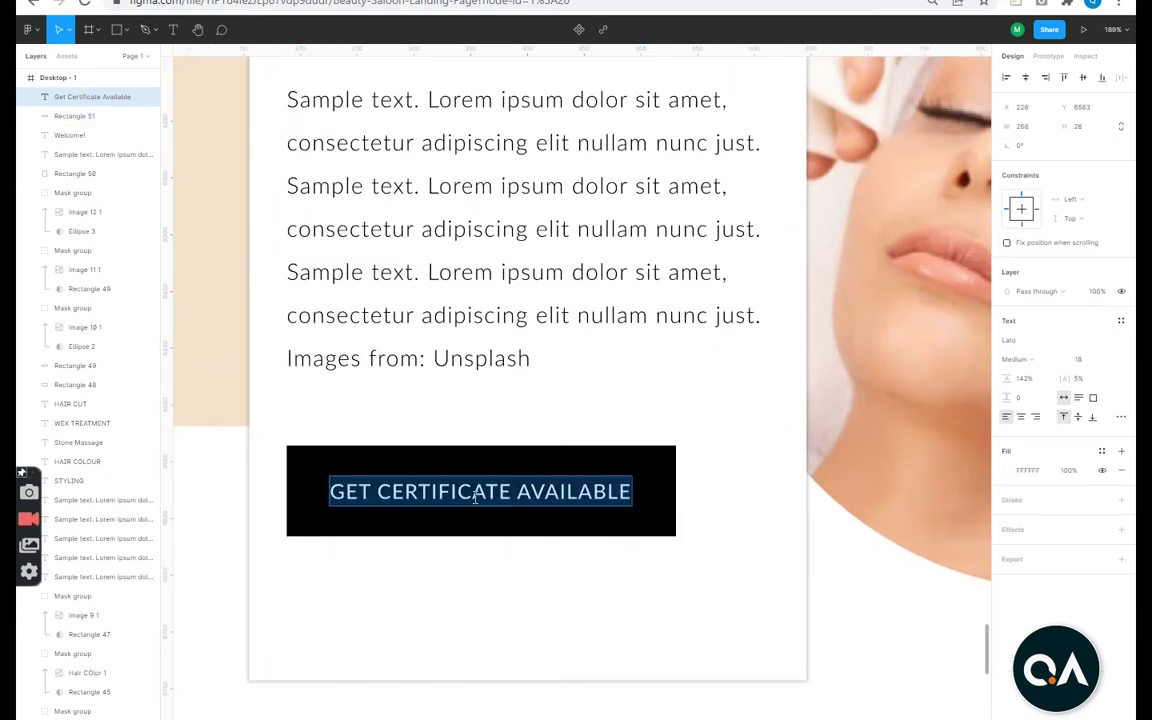
pyautogui.write('LEARN MORE')
pyautogui.press('Escape')
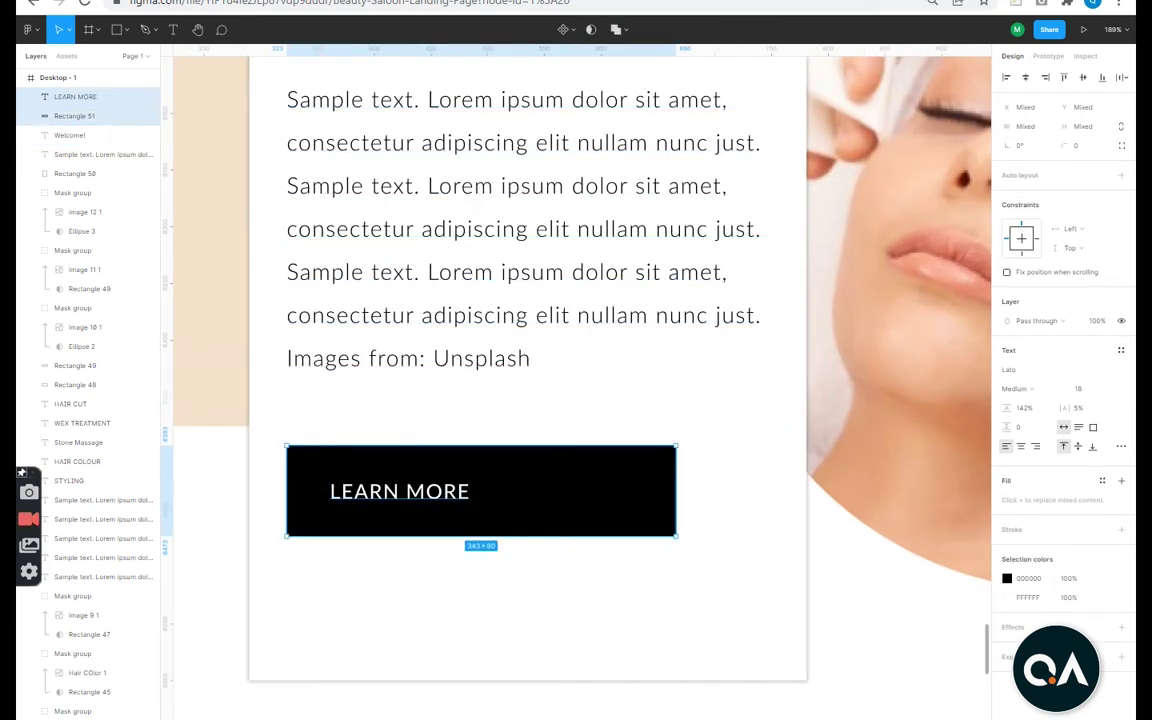
# Group the card's heading, text and button, then centre the group vertically in the white card.
pyautogui.hotkey('alt', 'h')
pyautogui.click(617, 607)
pyautogui.keyDown('ctrl'); pyautogui.scroll(-5, 610, 606); pyautogui.keyUp('ctrl')
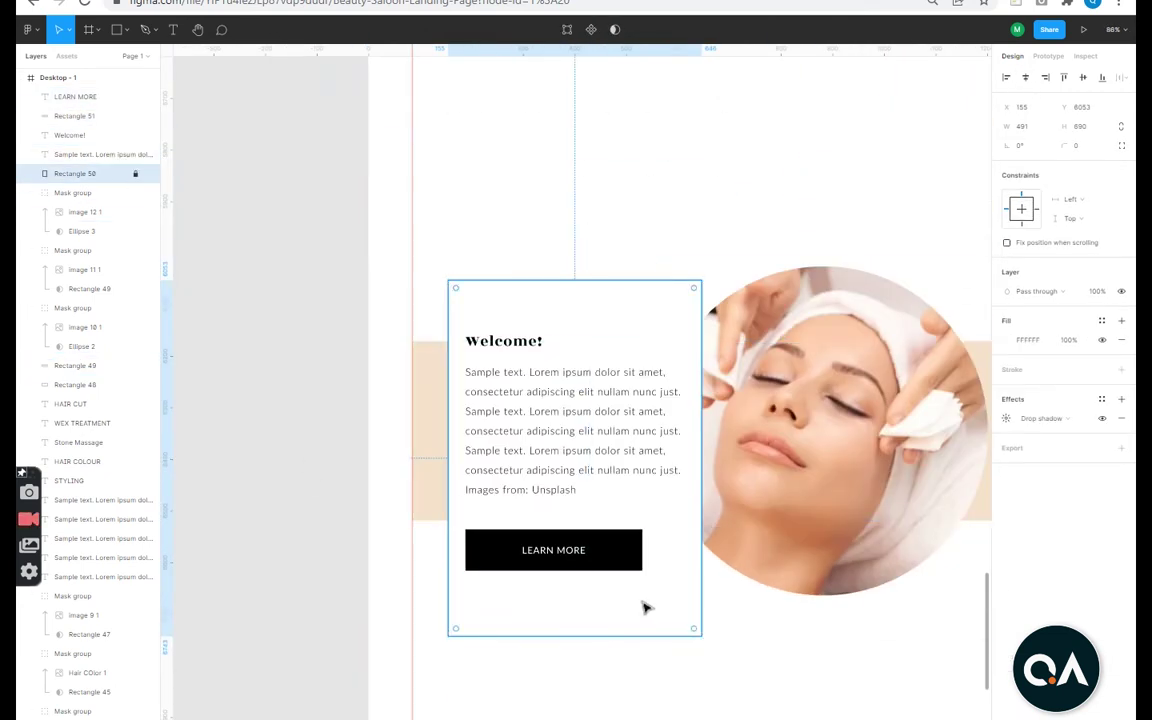
pyautogui.moveTo(597, 597); pyautogui.dragTo(483, 339)
pyautogui.moveTo(566, 620); pyautogui.dragTo(545, 327)
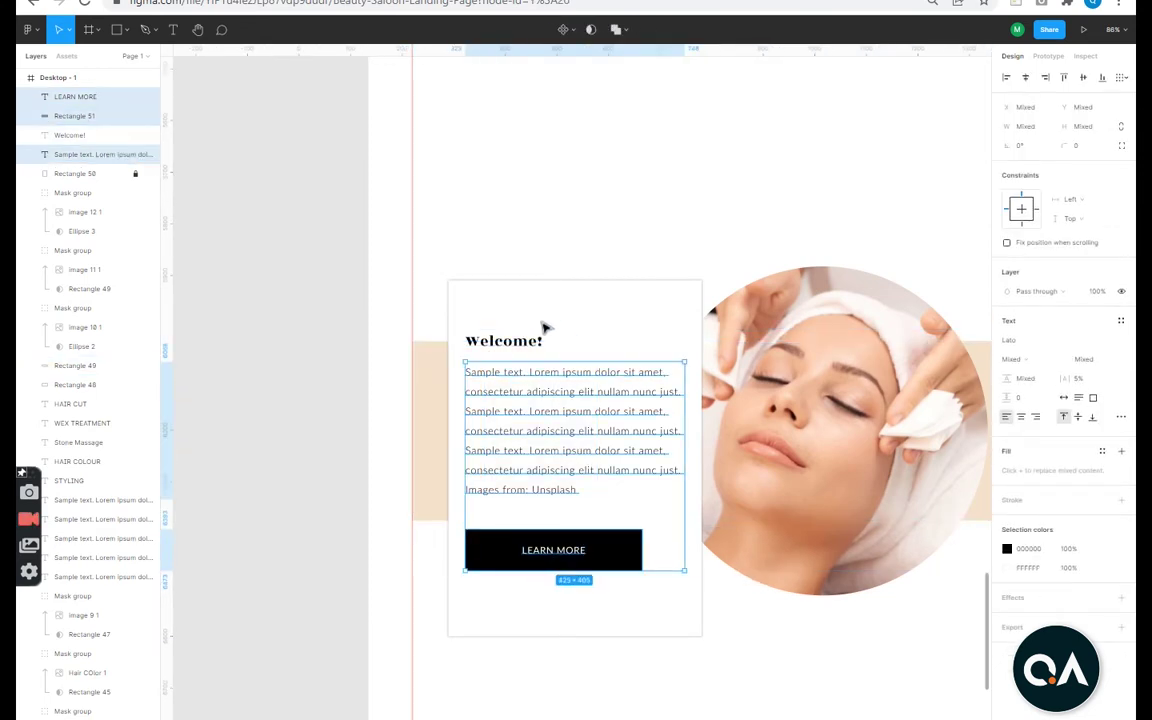
pyautogui.hotkey('ctrl', 'g')
pyautogui.click(135, 118)
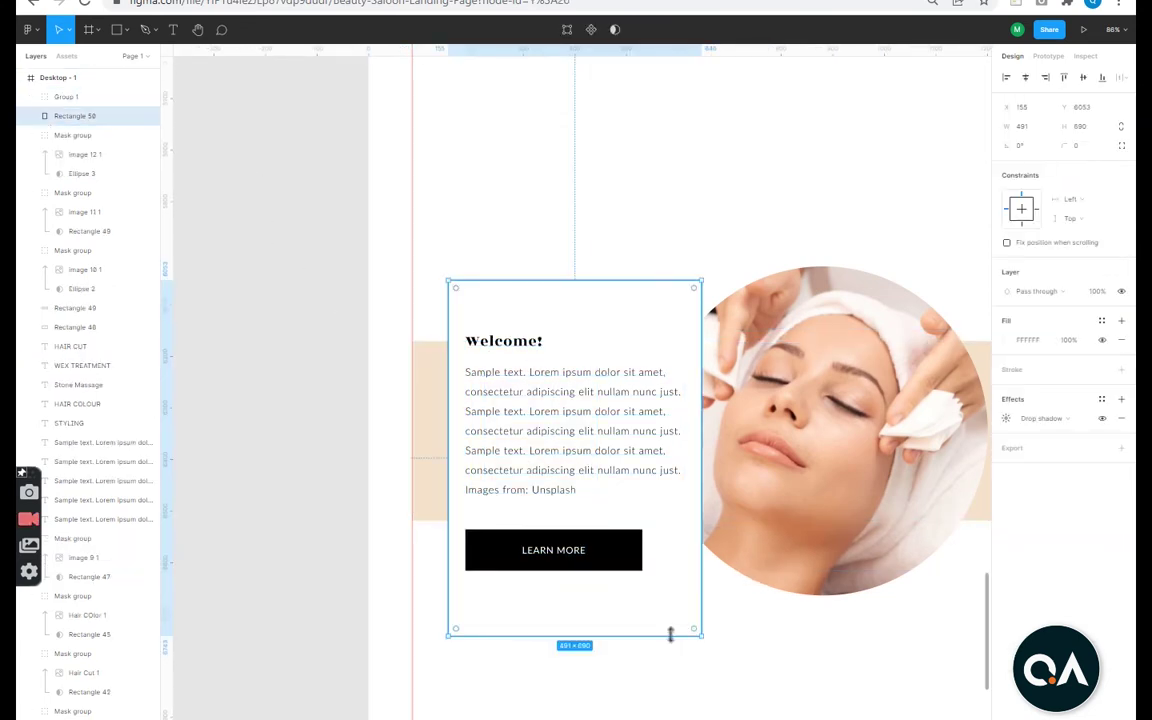
pyautogui.keyDown('shift'); pyautogui.click(643, 609); pyautogui.keyUp('shift')
pyautogui.click(1083, 77)
# Duplicate the peach strip into a wide peach band near the bottom of the page.
pyautogui.click(810, 673)
pyautogui.scroll(-3, 614, 561)
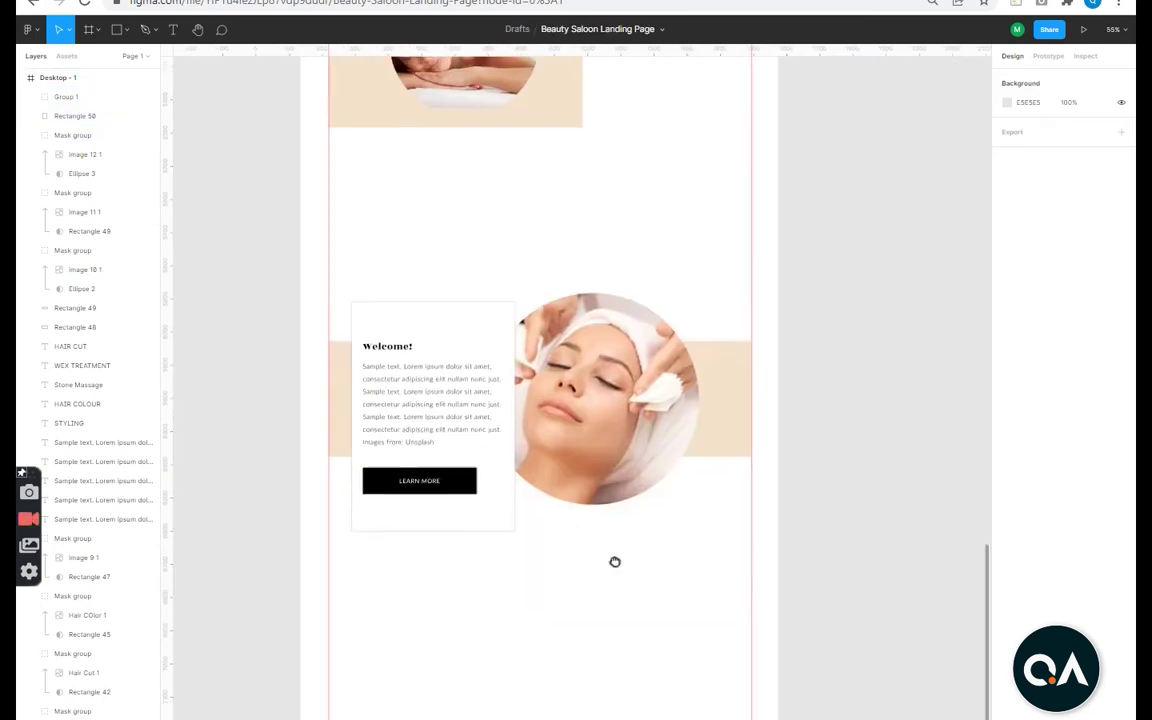
pyautogui.scroll(-1, 614, 561)
pyautogui.scroll(-3, 612, 553)
pyautogui.scroll(-1, 625, 576)
pyautogui.scroll(3, 617, 609)
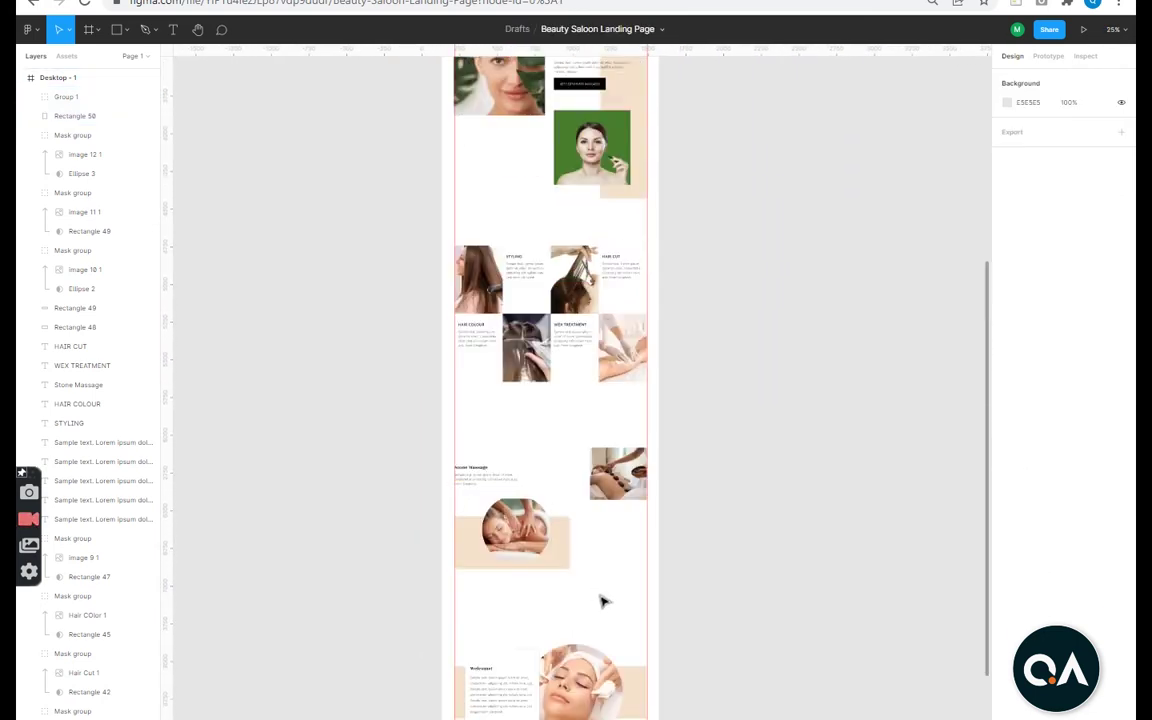
pyautogui.scroll(-3, 601, 601)
pyautogui.moveTo(609, 597); pyautogui.dragTo(591, 548)
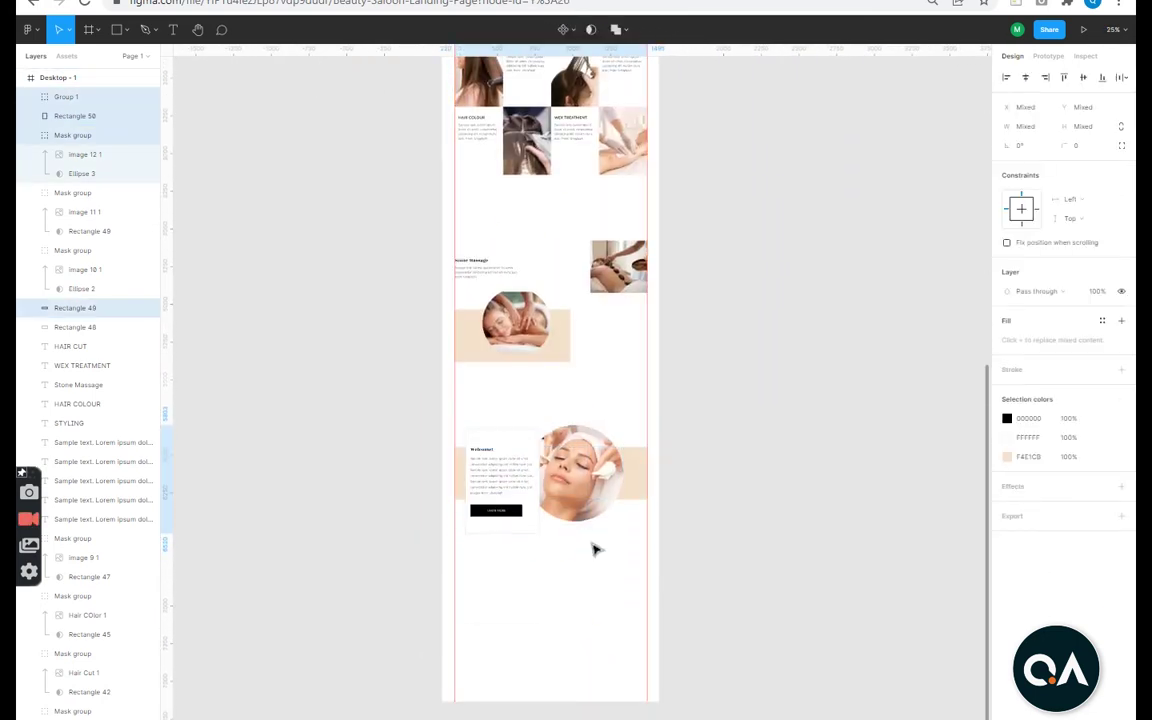
pyautogui.scroll(-3, 595, 549)
pyautogui.click(535, 481)
pyautogui.scroll(-1, 625, 380)
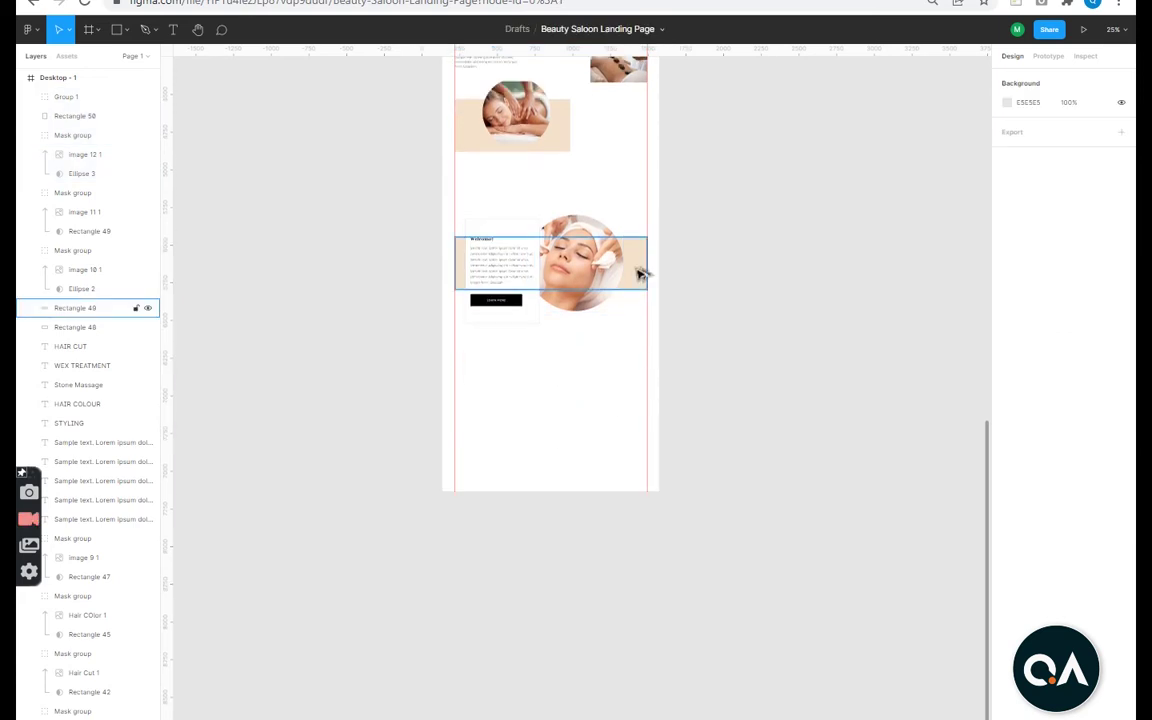
pyautogui.moveTo(640, 273)
pyautogui.mouseDown()
pyautogui.moveTo(622, 442)
pyautogui.moveTo(589, 481)
pyautogui.mouseUp()
pyautogui.click(492, 630)
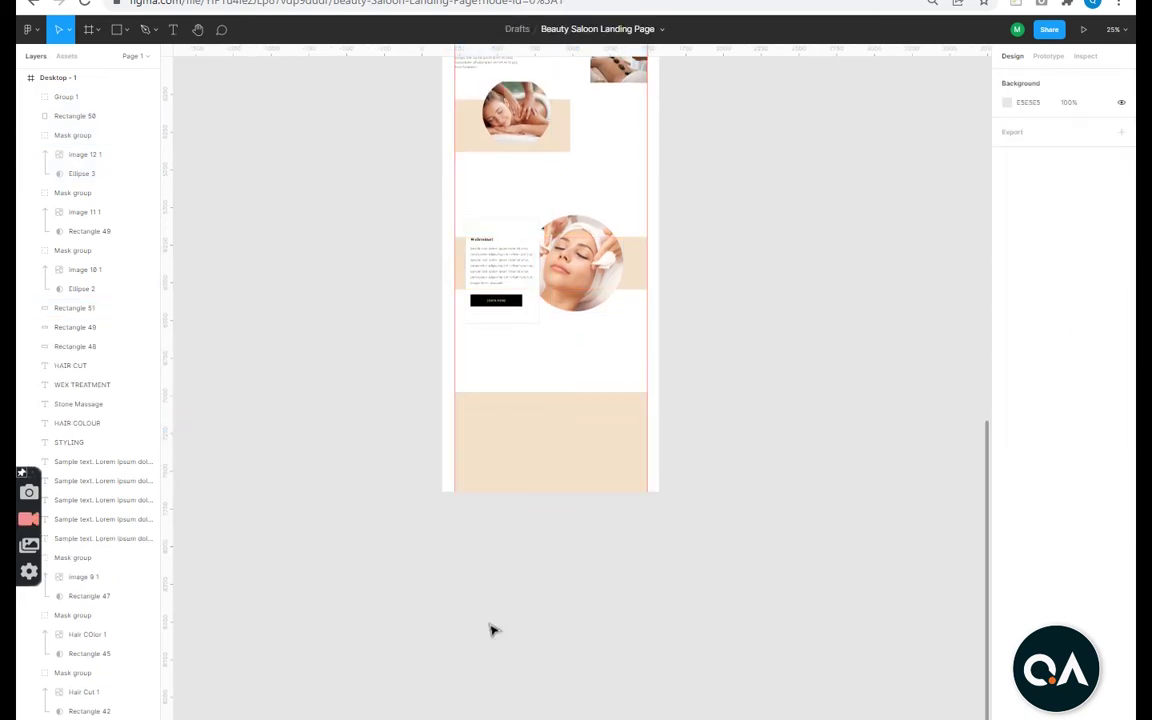
# Check the Downloads folder of images in File Explorer, then return to Figma.
pyautogui.hotkey('alt', 'Tab')
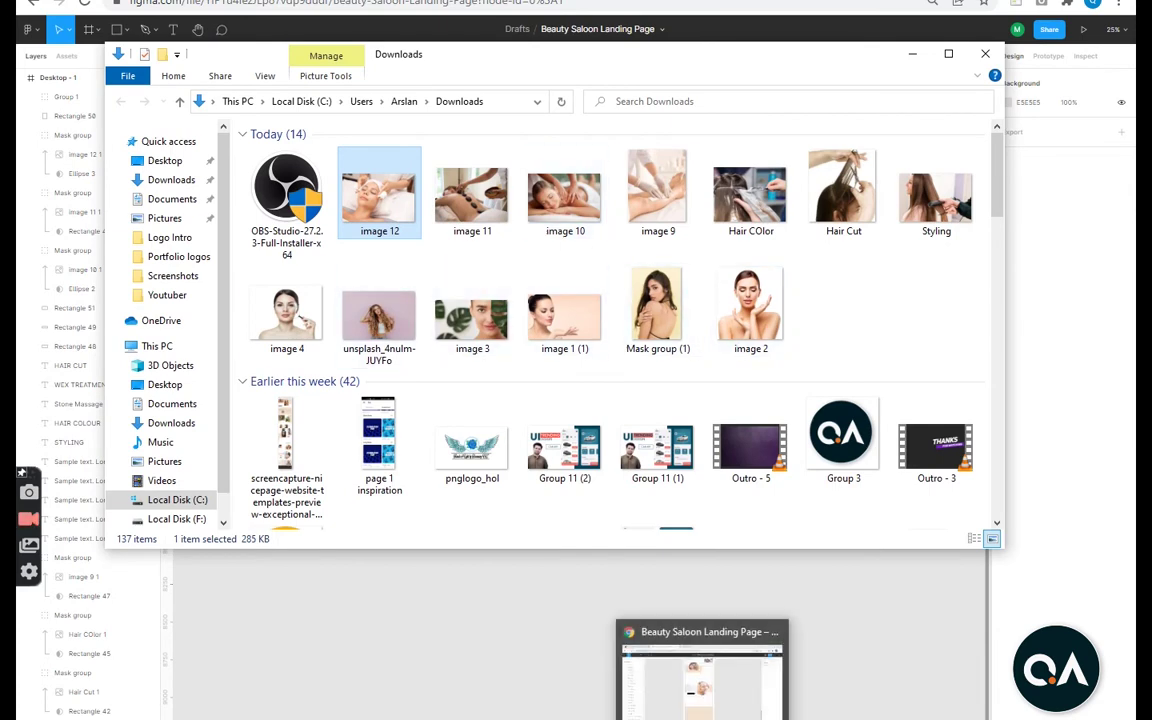
pyautogui.hotkey('alt', 'Tab')
pyautogui.scroll(-1, 393, 663)
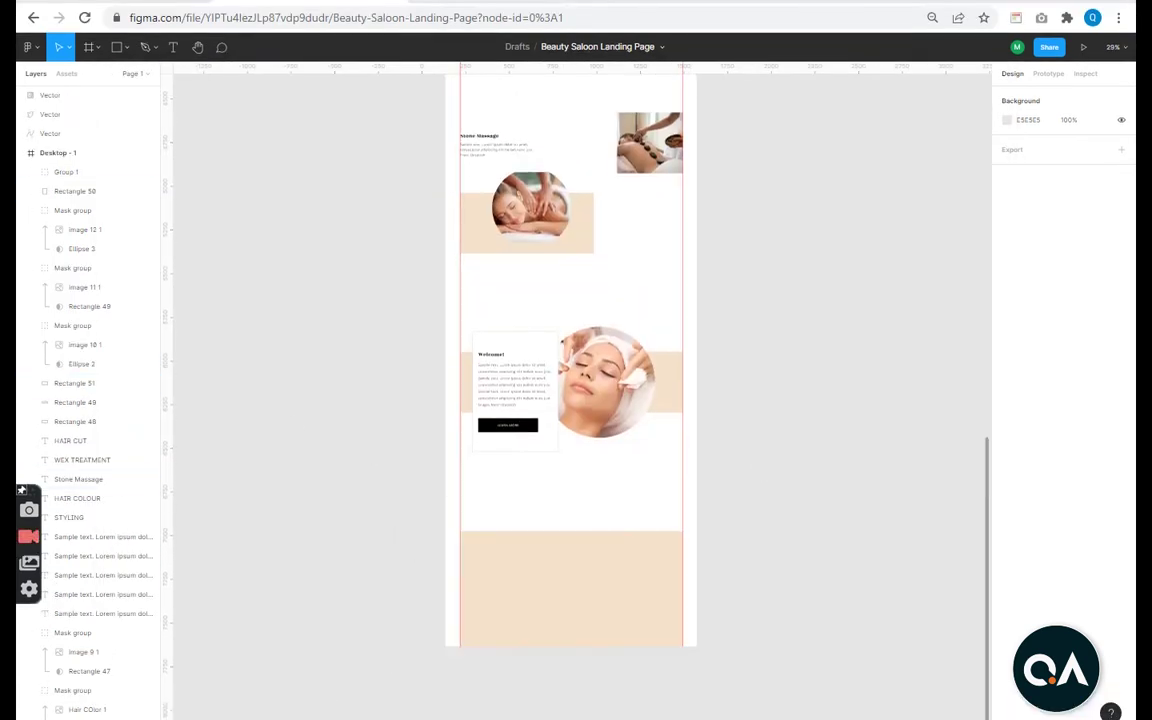
# Drag image 13, the smiling woman portrait, onto the peach band and enlarge it.
pyautogui.hotkey('alt', 'Tab')
pyautogui.moveTo(283, 200)
pyautogui.mouseDown()
pyautogui.moveTo(688, 562)
pyautogui.moveTo(773, 662)
pyautogui.moveTo(531, 614)
pyautogui.mouseUp()
pyautogui.moveTo(589, 509)
pyautogui.mouseDown()
pyautogui.moveTo(607, 486)
pyautogui.moveTo(676, 613)
pyautogui.mouseUp()
pyautogui.click(746, 713)
pyautogui.scroll(-1, 746, 713)
pyautogui.click(757, 551)
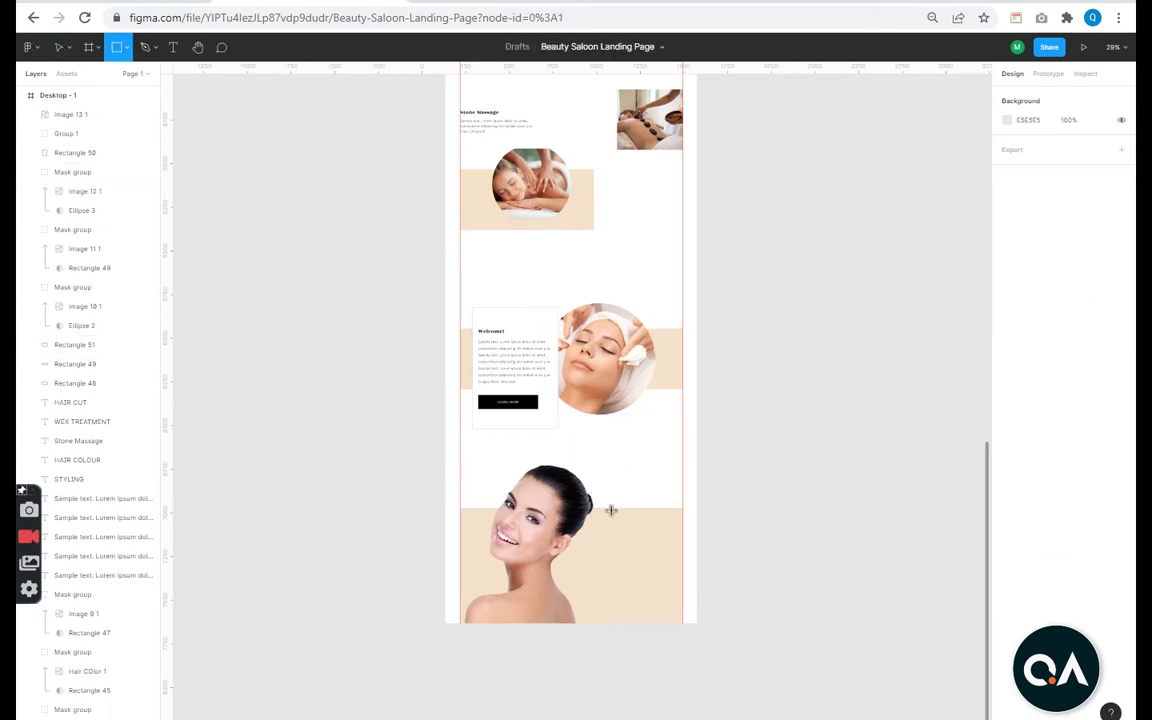
# Draw a rectangle and position it beside the portrait on the peach band.
pyautogui.moveTo(593, 480); pyautogui.dragTo(674, 606)
pyautogui.click(540, 540)
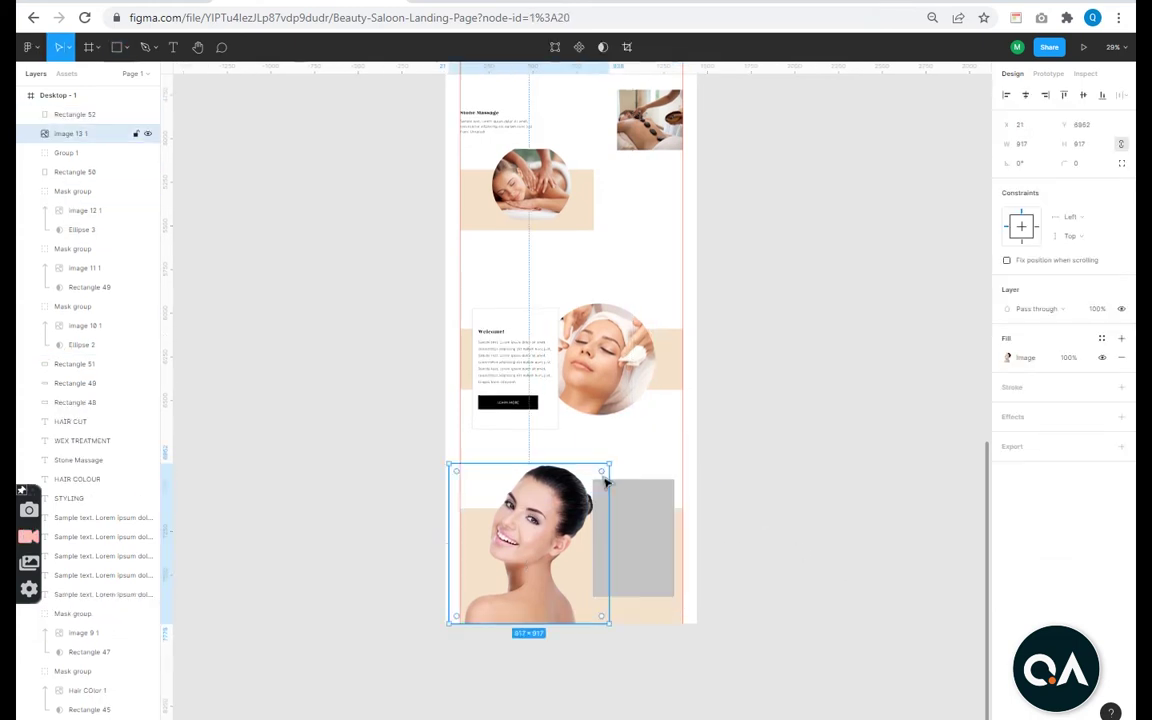
pyautogui.click(569, 560)
pyautogui.click(638, 522)
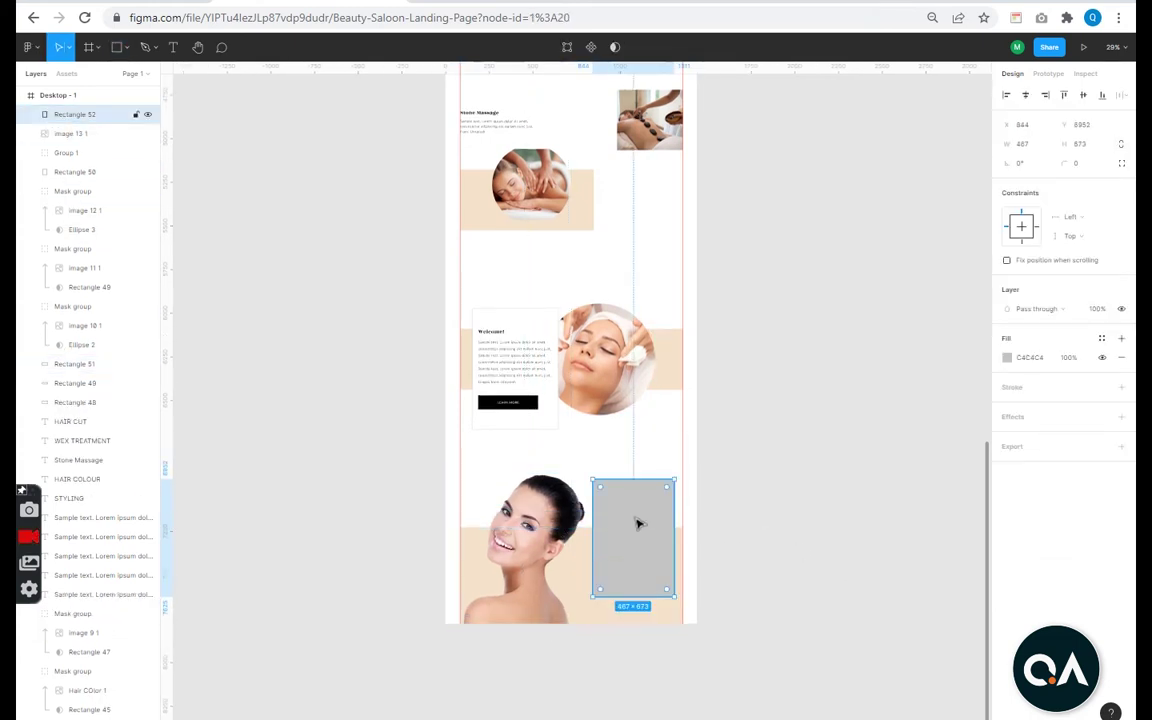
pyautogui.scroll(2, 566, 573)
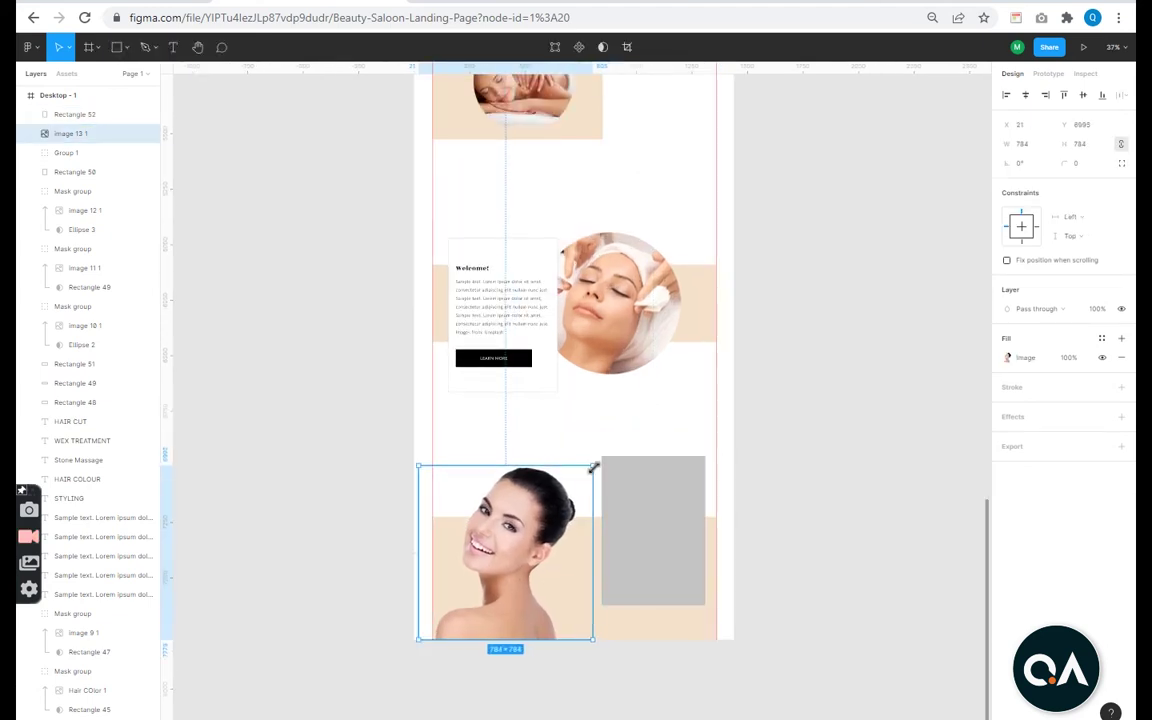
pyautogui.moveTo(643, 540); pyautogui.dragTo(659, 562)
# Give the rectangle a white fill sampled from the page and a Drop shadow effect.
pyautogui.press('i')
pyautogui.click(560, 418)
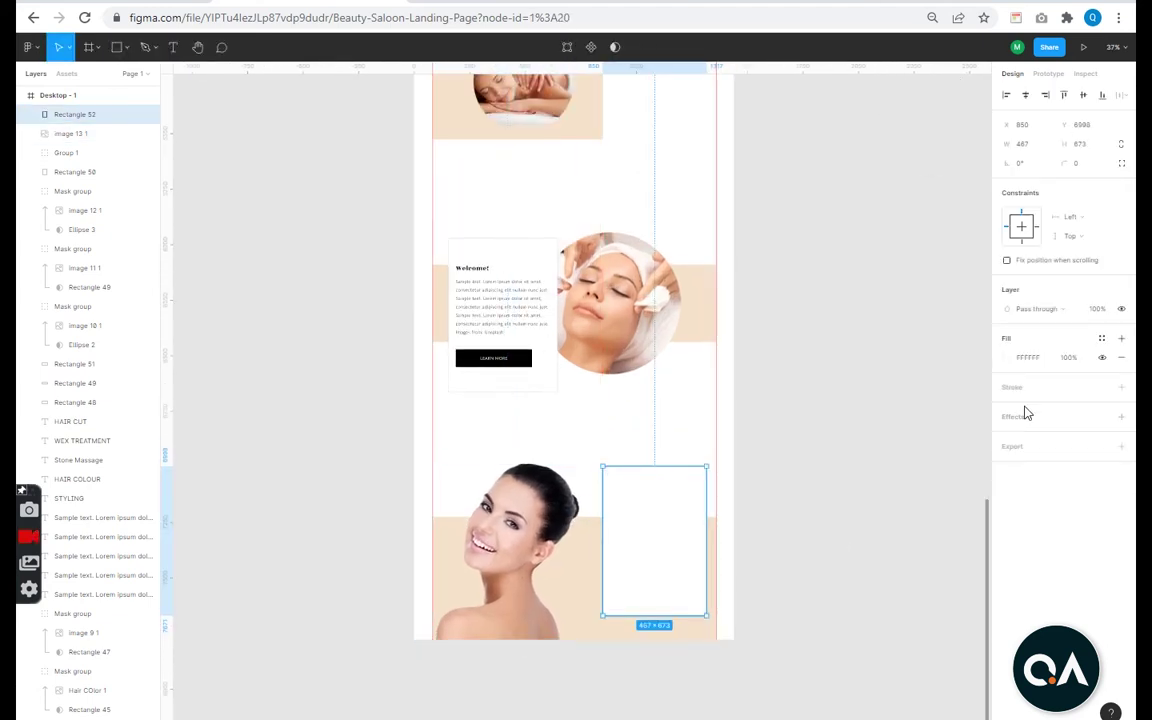
pyautogui.click(1013, 416)
pyautogui.click(1005, 437)
pyautogui.click(774, 625)
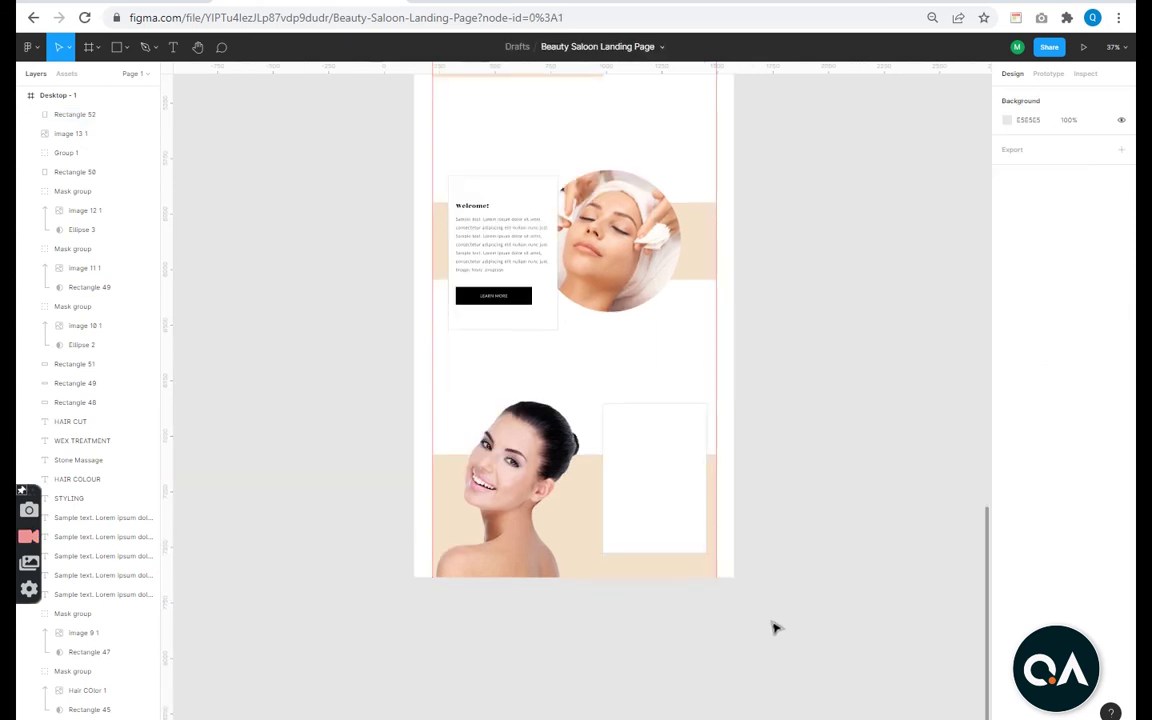
# Scroll back up and select the STYLING description text.
pyautogui.scroll(5, 790, 660)
pyautogui.scroll(5, 650, 570)
pyautogui.scroll(5, 480, 430)
pyautogui.scroll(5, 451, 410)
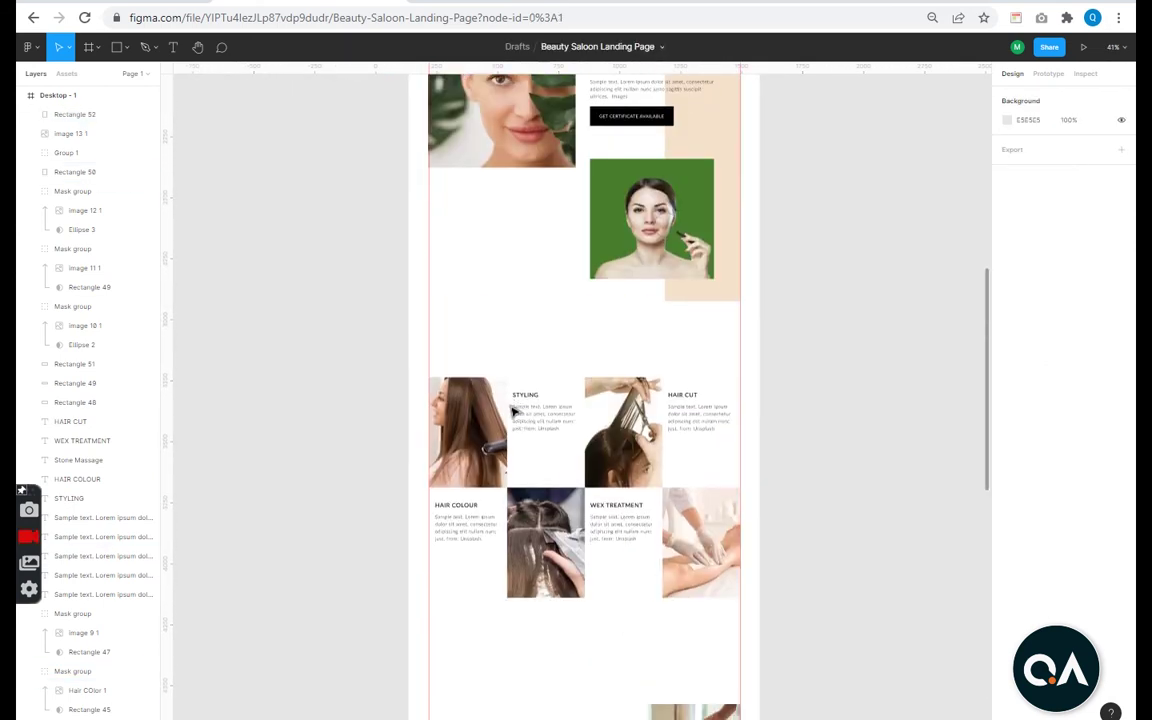
pyautogui.click(537, 430)
# Select the Welcome card's sample paragraph.
pyautogui.scroll(-3, 530, 440)
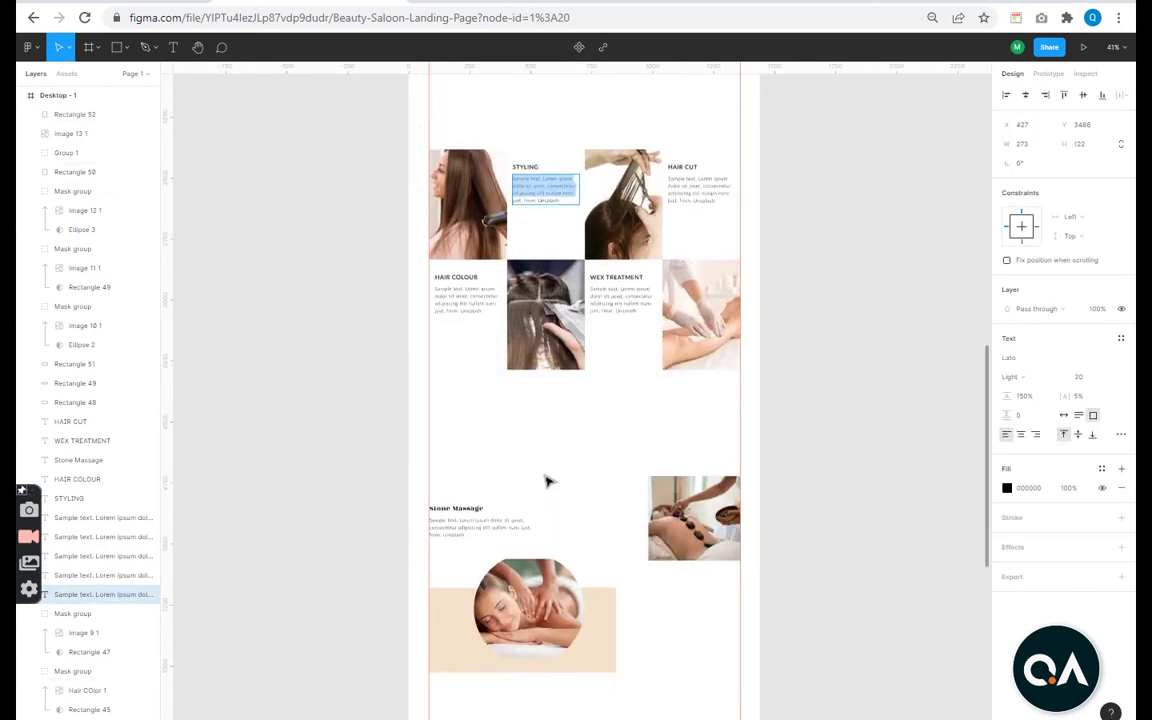
pyautogui.scroll(-7, 547, 478)
pyautogui.click(556, 414)
pyautogui.scroll(5, 505, 420)
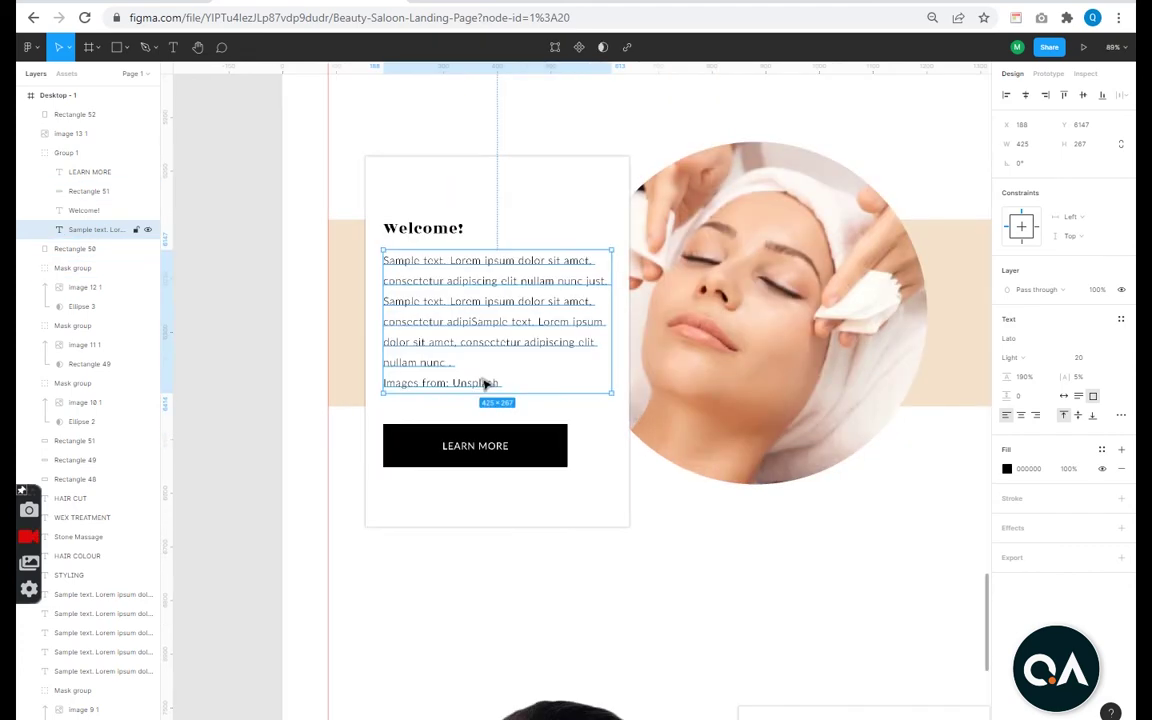
pyautogui.scroll(-5, 700, 575)
pyautogui.scroll(2, 519, 411)
# Ungroup the Welcome card contents, nudge LEARN MORE up, and regroup text and button.
pyautogui.click(519, 411)
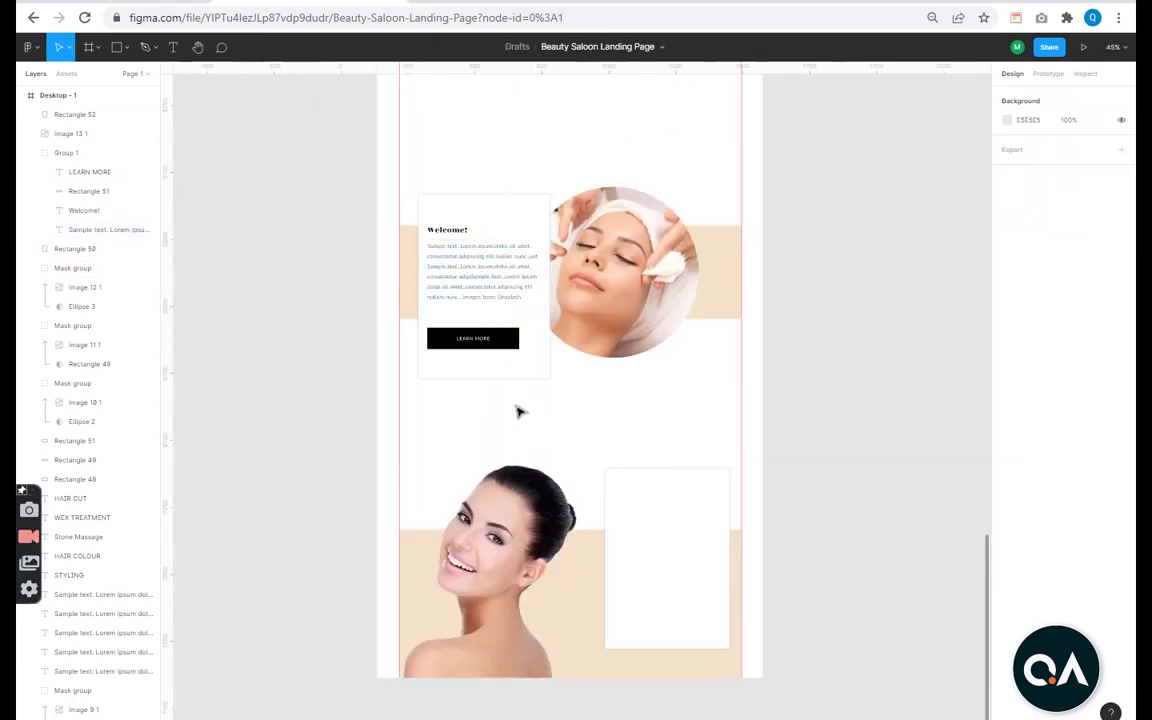
pyautogui.scroll(3, 470, 360)
pyautogui.click(493, 329)
pyautogui.hotkey('ctrl', 'shift', 'g')
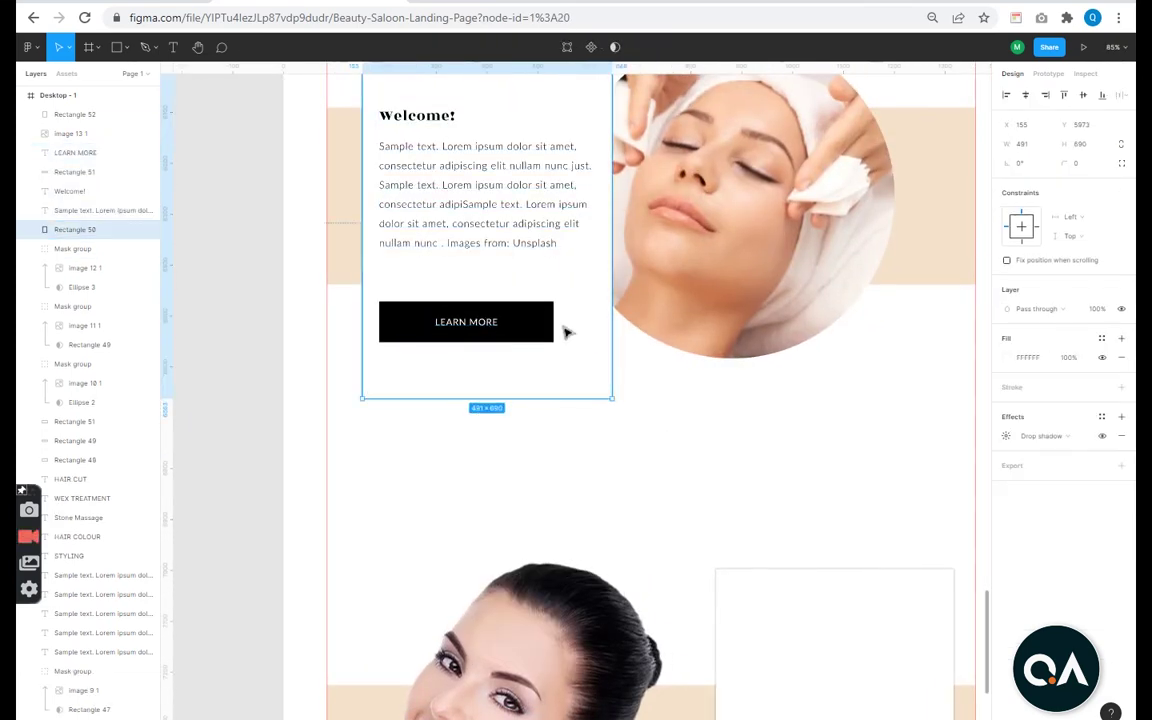
pyautogui.hotkey('shift', 'Up')
pyautogui.hotkey('shift', 'Up')
pyautogui.keyDown('shift'); pyautogui.click(443, 154); pyautogui.keyUp('shift')
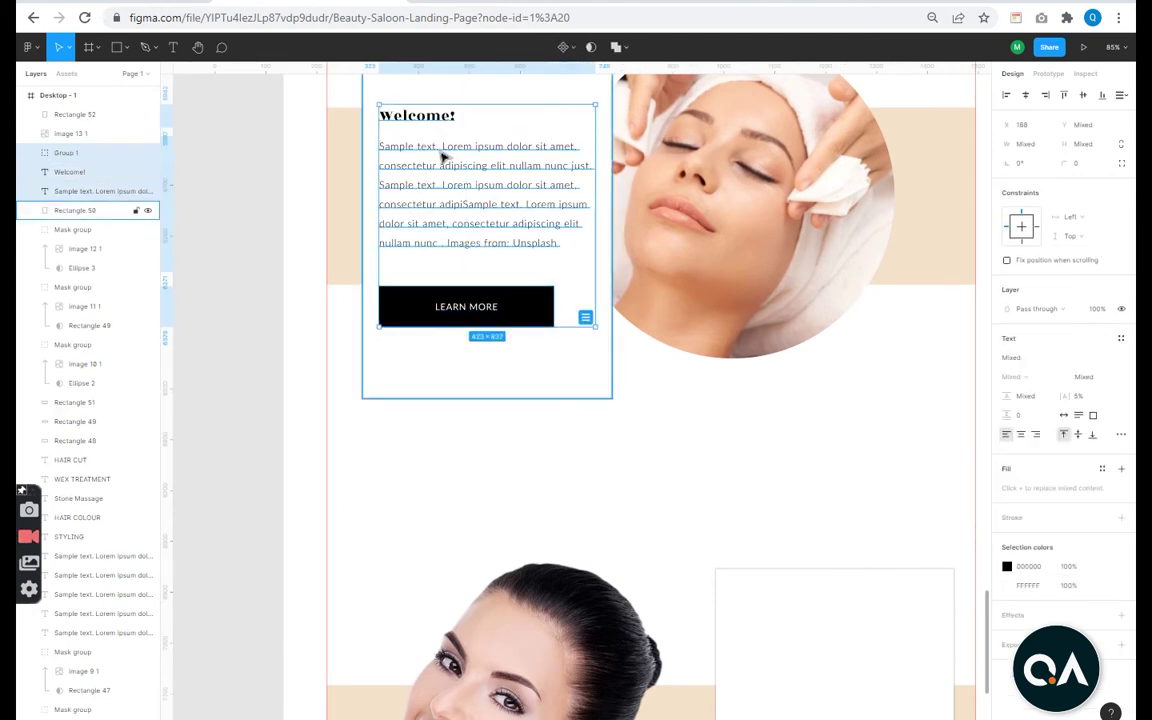
pyautogui.hotkey('ctrl', 'g')
# Copy the Welcome heading and paragraph into the second white card as top-level layers.
pyautogui.hotkey('shift', 'Down')
pyautogui.keyDown('shift'); pyautogui.click(587, 398); pyautogui.keyUp('shift')
pyautogui.scroll(-3, 849, 367)
pyautogui.click(496, 170)
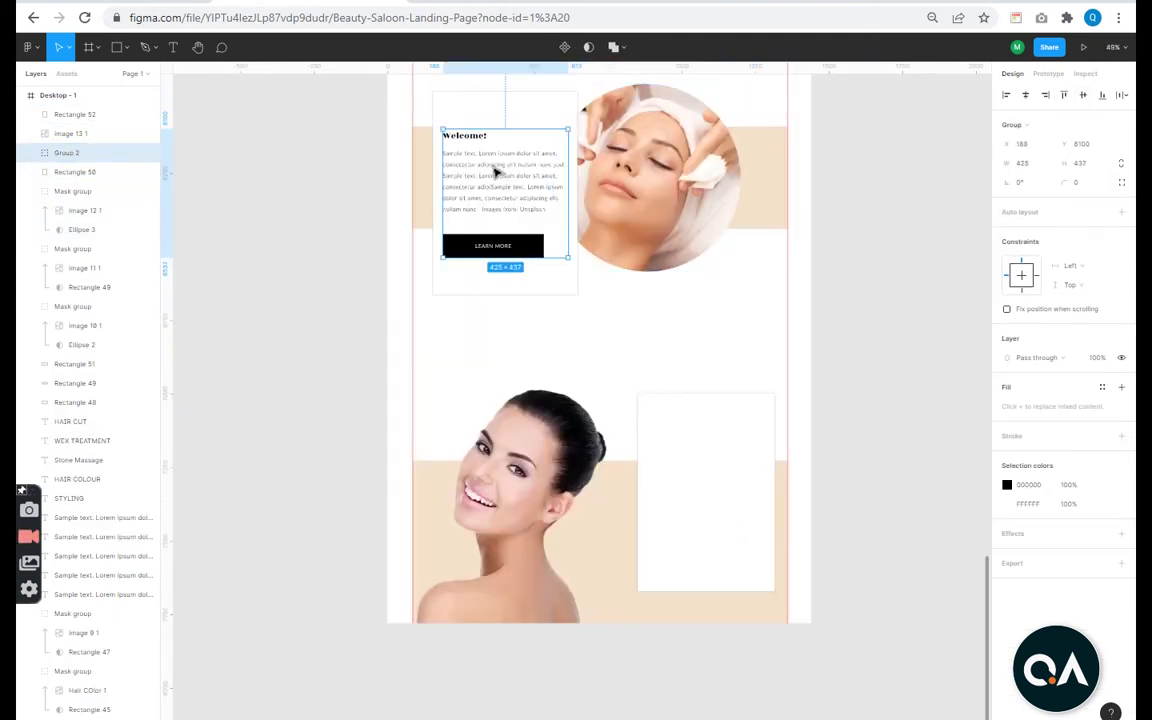
pyautogui.keyDown('shift'); pyautogui.click(470, 136); pyautogui.keyUp('shift')
pyautogui.moveTo(470, 136)
pyautogui.mouseDown()
pyautogui.moveTo(675, 421)
pyautogui.moveTo(633, 494)
pyautogui.moveTo(725, 456)
pyautogui.mouseUp()
pyautogui.scroll(5, 725, 456)
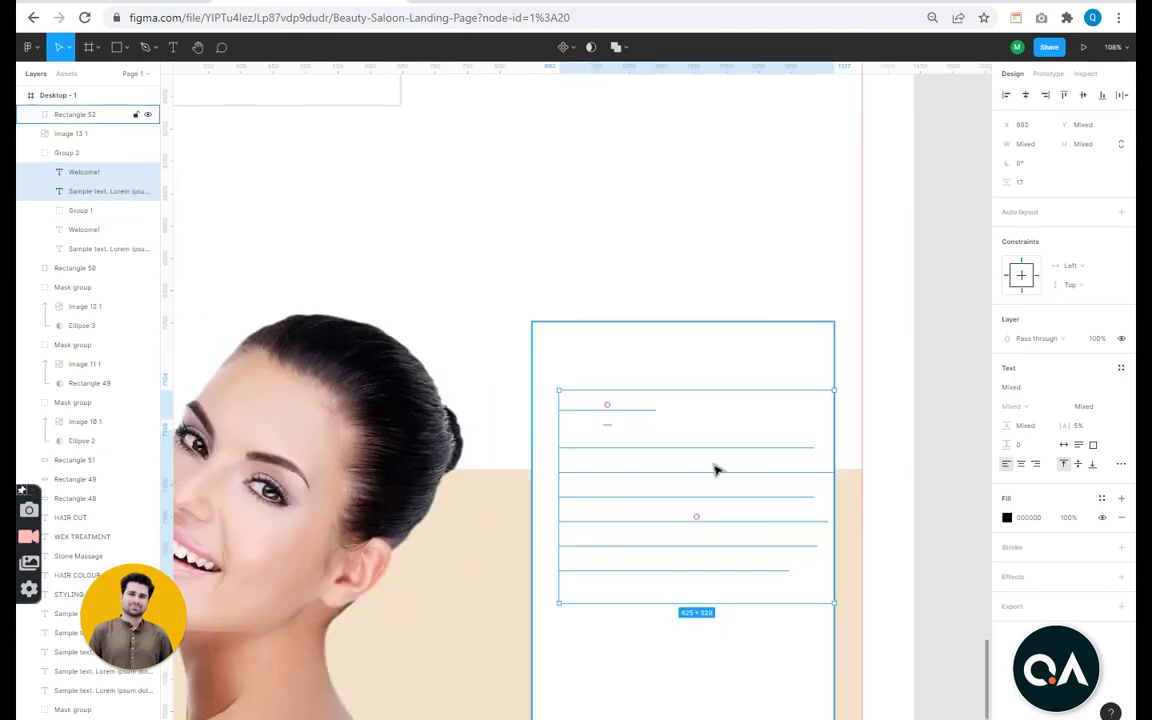
pyautogui.moveTo(67, 172); pyautogui.dragTo(60, 94)
# Retype the copied heading as 'Location' and cut the paragraph after its second line.
pyautogui.click(636, 403)
pyautogui.write('Locatio')
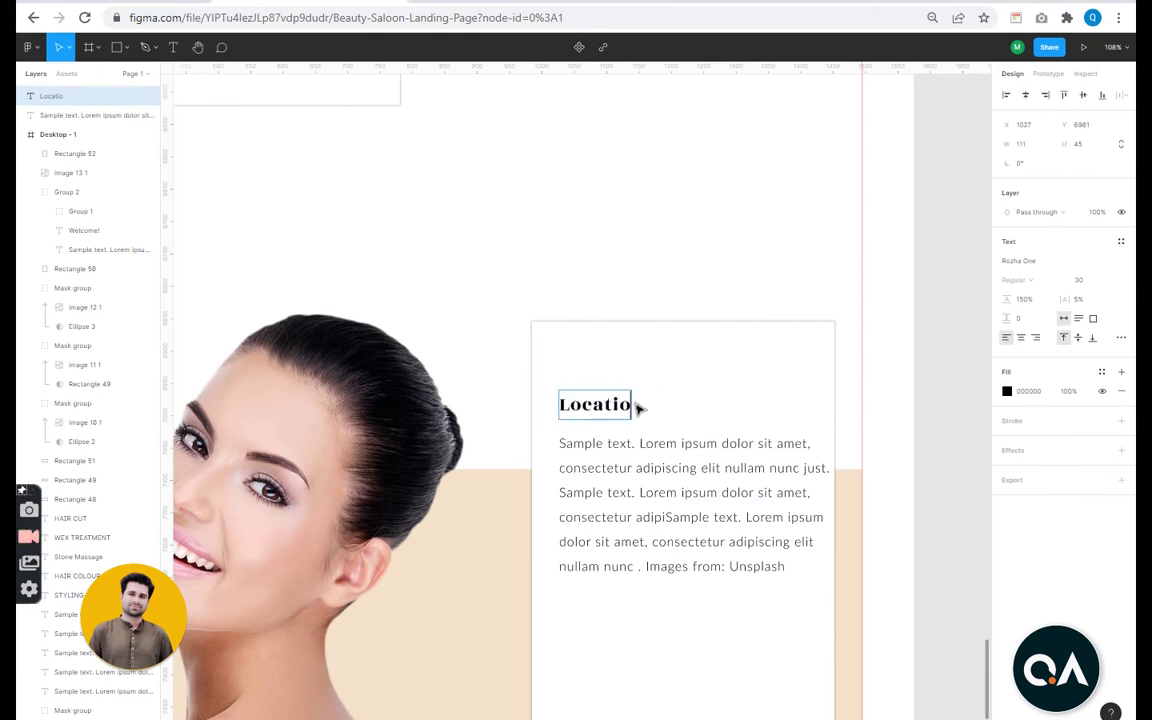
pyautogui.write('n')
pyautogui.doubleClick(722, 492)
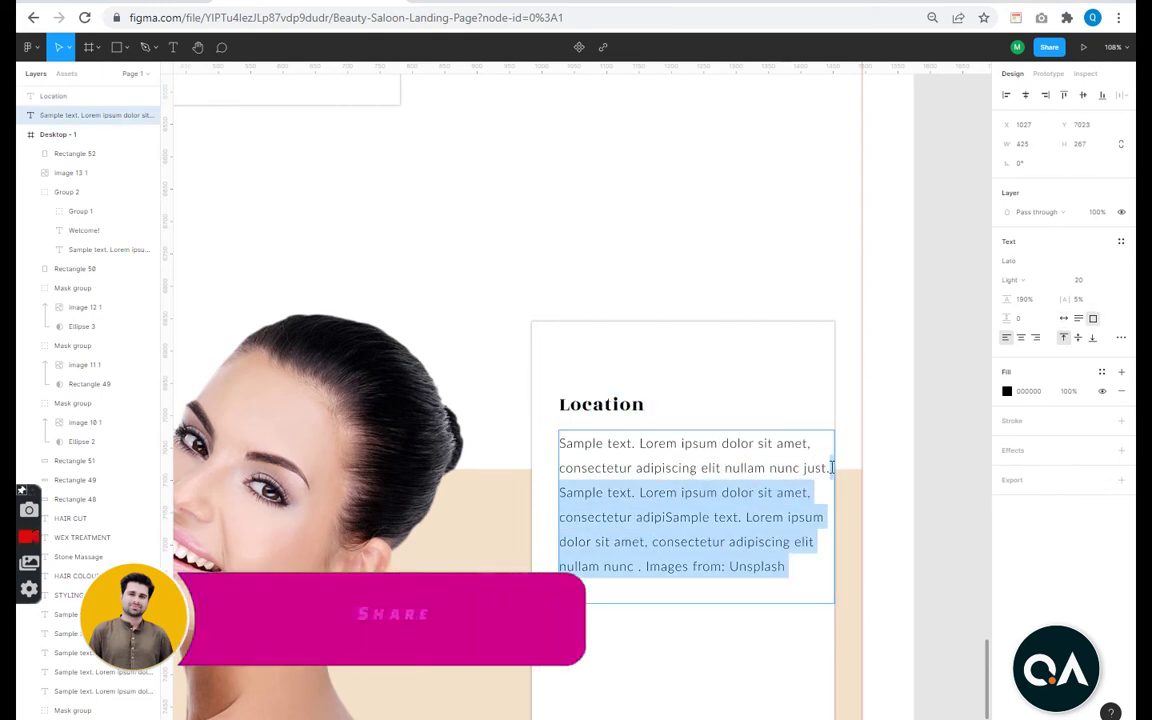
pyautogui.press('BackSpace')
pyautogui.press('Escape')
# Resize the paragraph box to fit and align the Location heading with it.
pyautogui.moveTo(736, 603); pyautogui.dragTo(736, 492)
pyautogui.moveTo(824, 458); pyautogui.dragTo(810, 458)
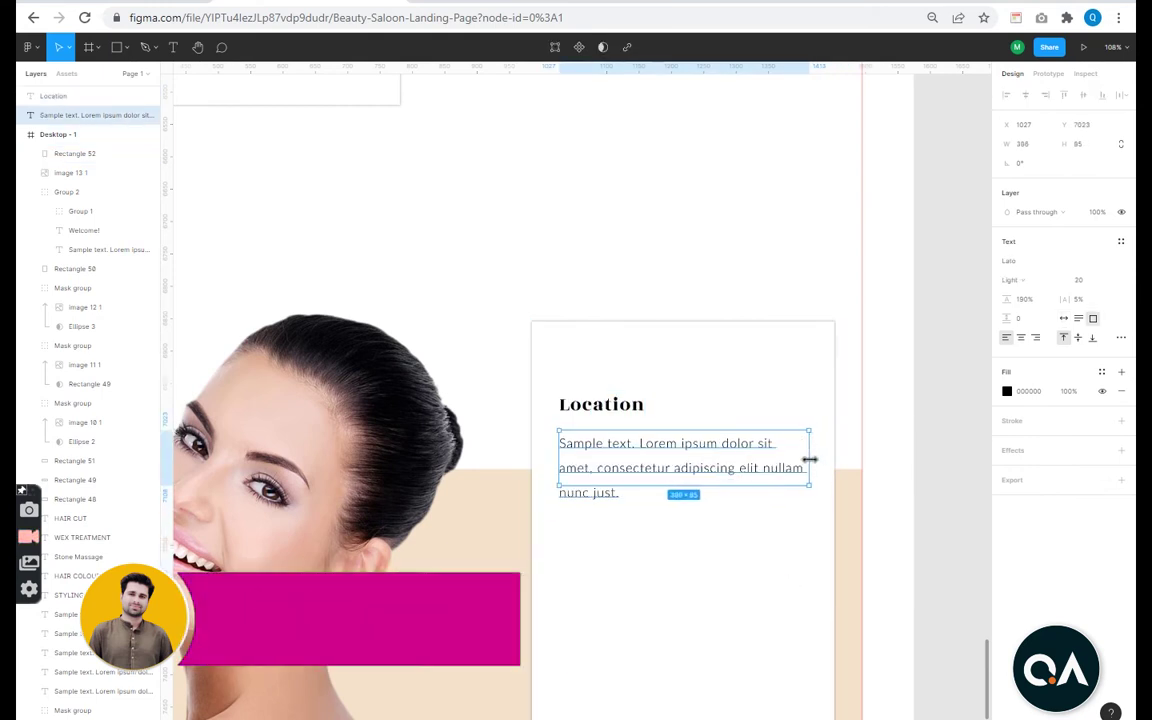
pyautogui.moveTo(622, 410); pyautogui.dragTo(616, 412)
pyautogui.moveTo(798, 468); pyautogui.dragTo(810, 460)
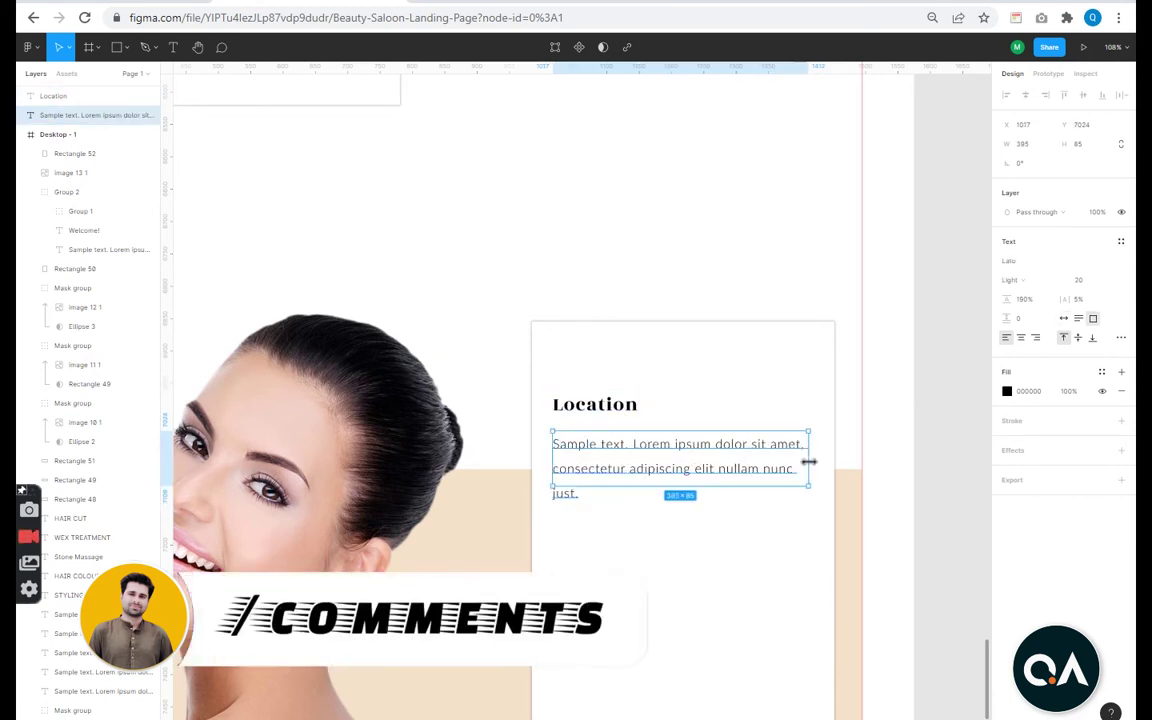
pyautogui.click(751, 527)
# Set the Location heading's font to Lato.
pyautogui.scroll(-5, 751, 527)
pyautogui.scroll(5, 740, 476)
pyautogui.click(685, 362)
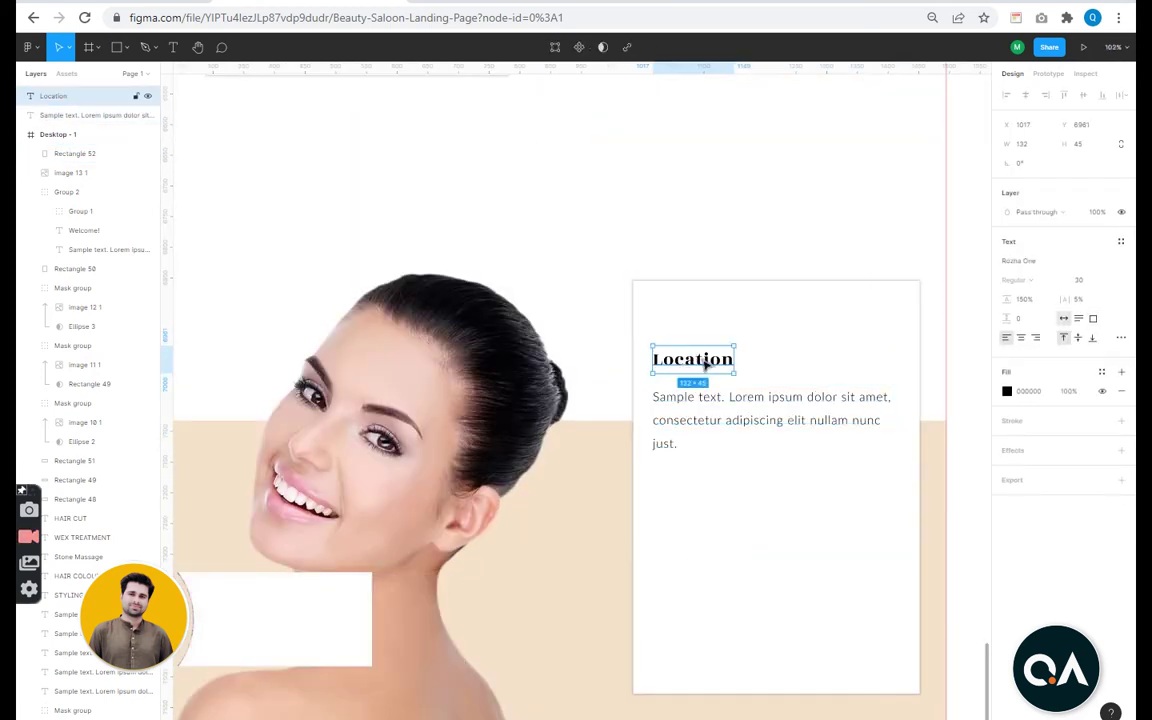
pyautogui.click(1035, 261)
pyautogui.write('Lato')
pyautogui.press('Return')
pyautogui.click(760, 525)
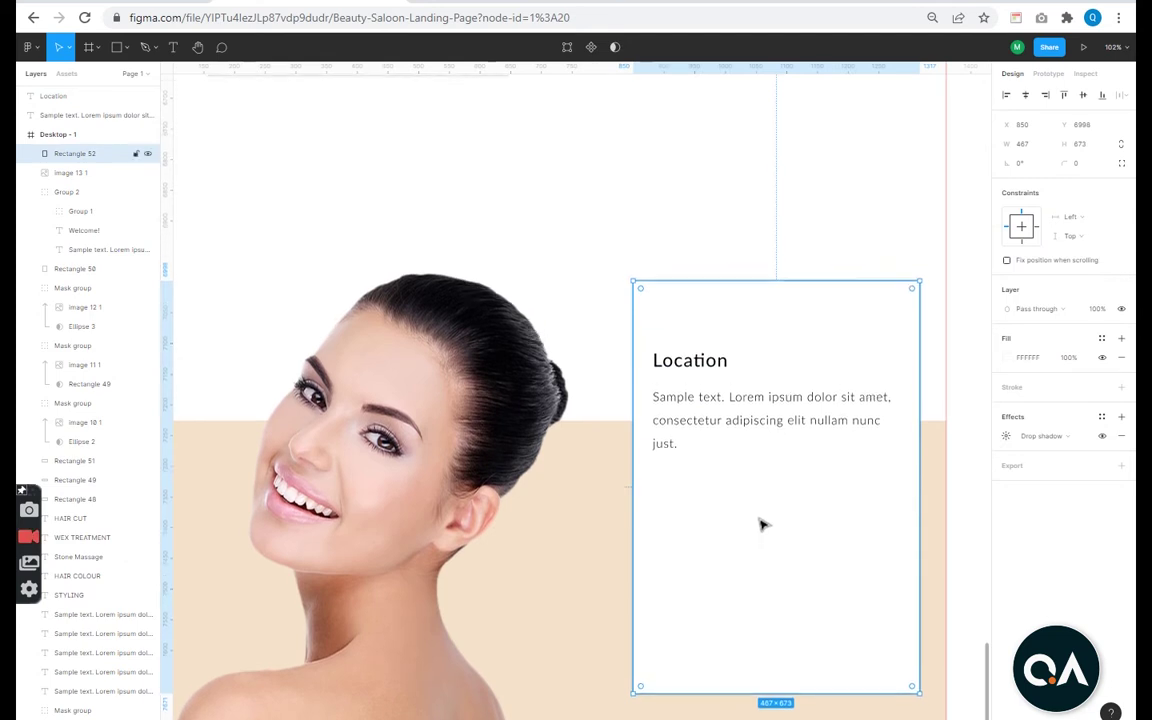
# Duplicate the Location heading below the paragraph for the Follow us on line.
pyautogui.scroll(-1, 760, 525)
pyautogui.click(707, 388)
pyautogui.moveTo(694, 347); pyautogui.dragTo(692, 488)
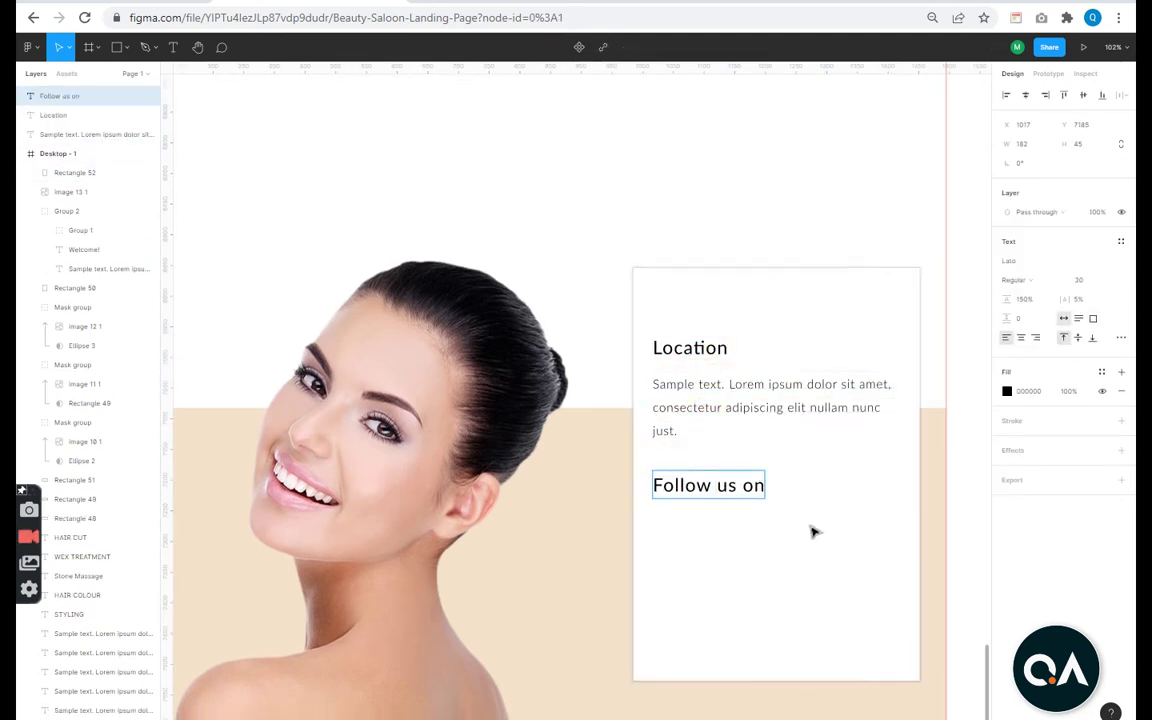
# Copy the Instagram, Facebook and Twitter icons into the Location card below 'Follow us on'.
pyautogui.scroll(-3, 453, 314)
pyautogui.scroll(-5, 396, 370)
pyautogui.scroll(3, 507, 185)
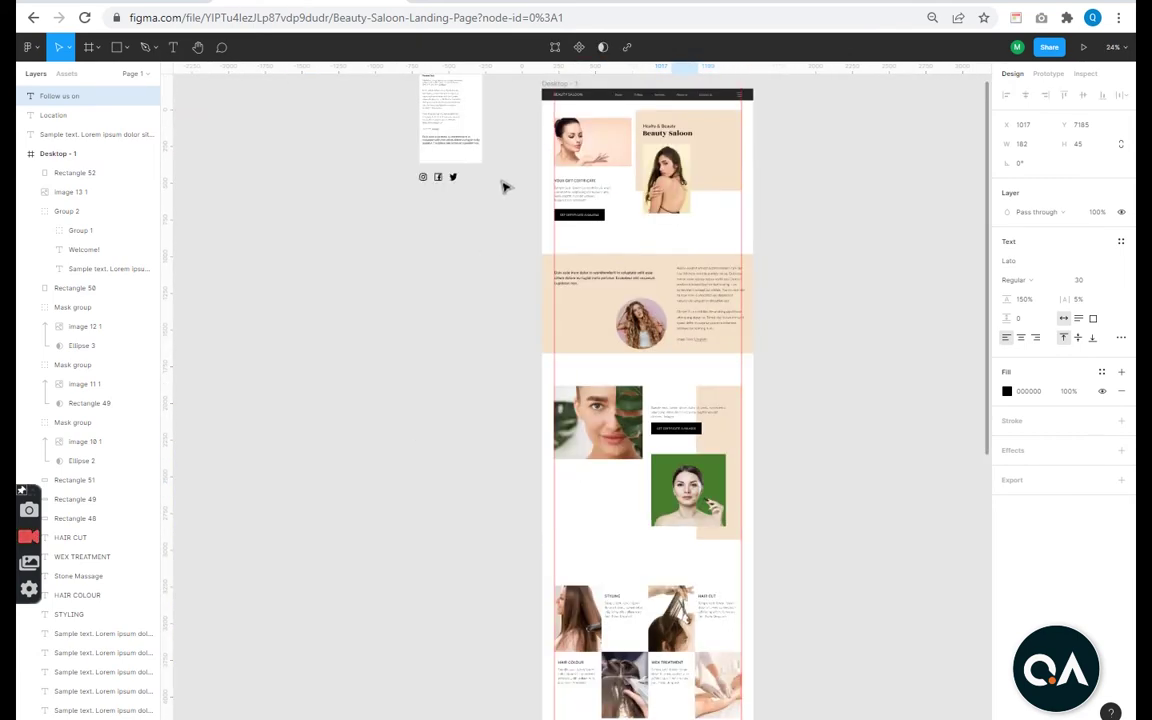
pyautogui.moveTo(346, 152); pyautogui.dragTo(430, 180)
pyautogui.hotkey('ctrl', 'c')
pyautogui.scroll(-5, 455, 253)
pyautogui.scroll(5, 694, 514)
pyautogui.click(658, 391)
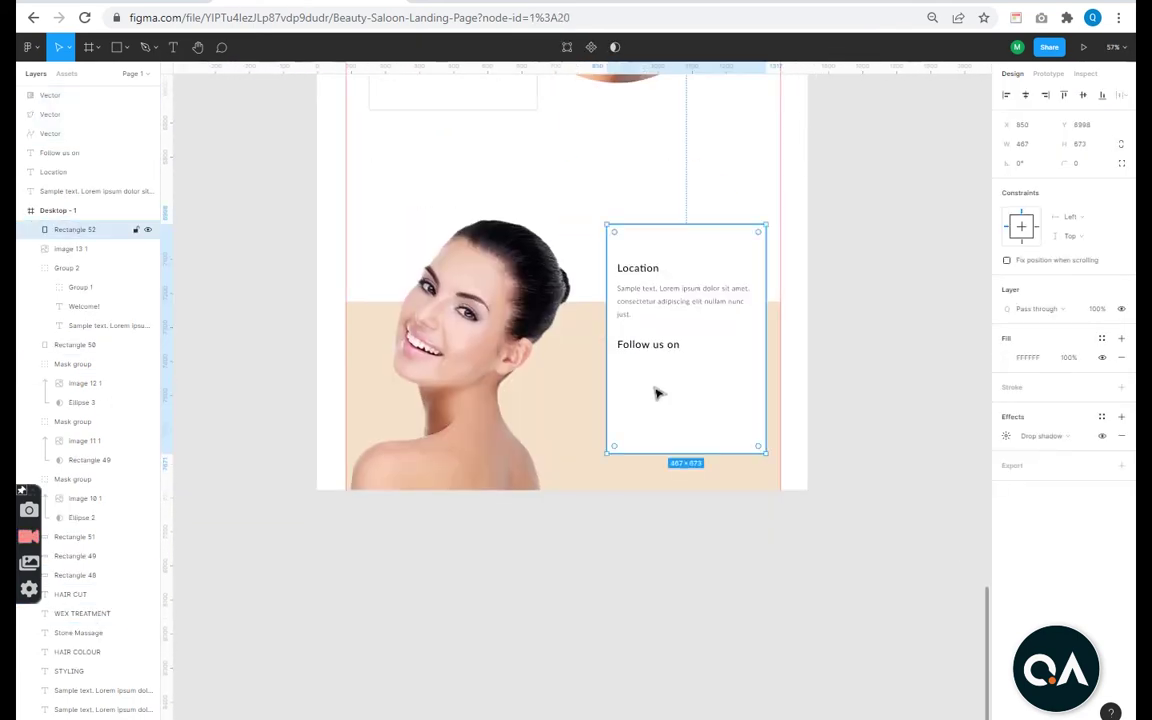
pyautogui.scroll(2, 658, 391)
pyautogui.hotkey('ctrl', 'v')
pyautogui.moveTo(549, 247); pyautogui.dragTo(738, 428)
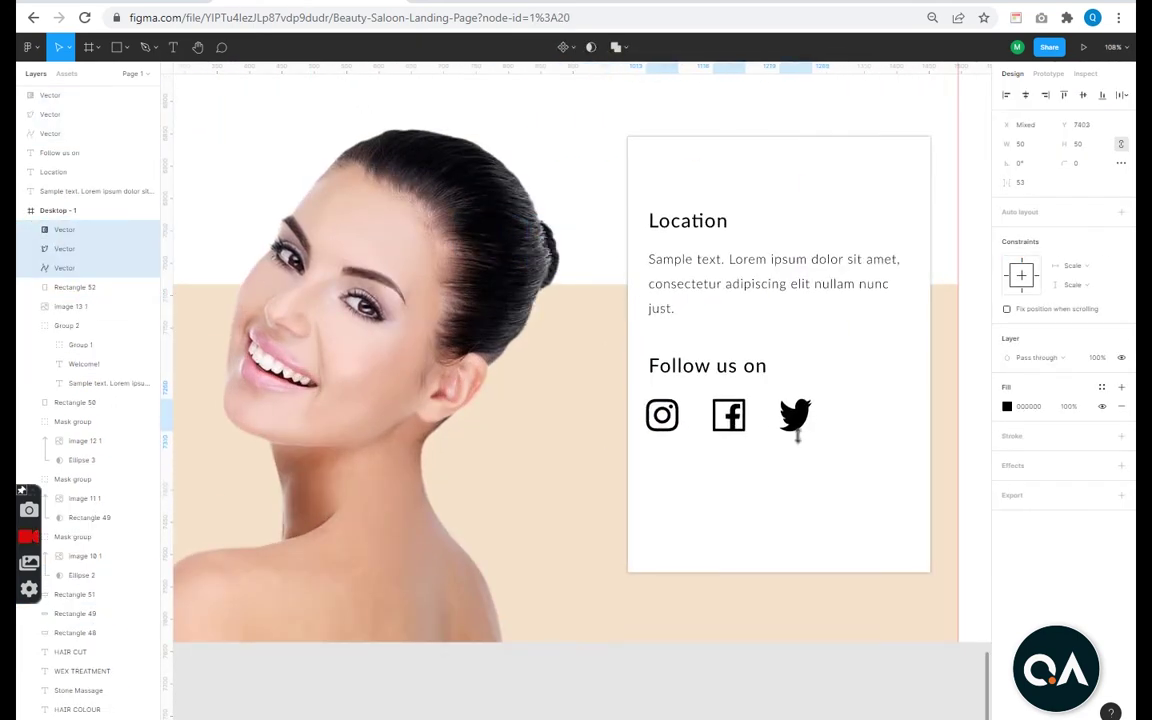
# Tighten the spacing between the three social icons in the card.
pyautogui.scroll(5, 790, 421)
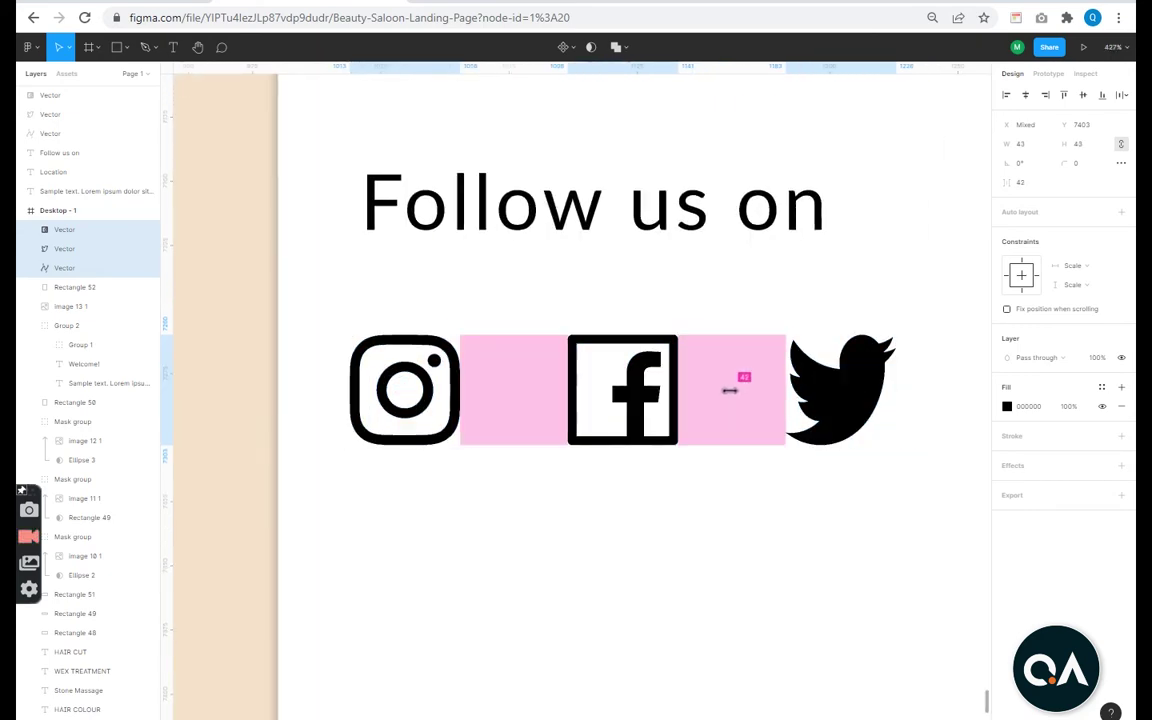
pyautogui.scroll(-5, 746, 419)
pyautogui.click(722, 460)
pyautogui.moveTo(722, 460); pyautogui.dragTo(650, 609)
pyautogui.scroll(5, 638, 560)
pyautogui.click(612, 545)
pyautogui.keyDown('shift'); pyautogui.click(703, 543); pyautogui.keyUp('shift')
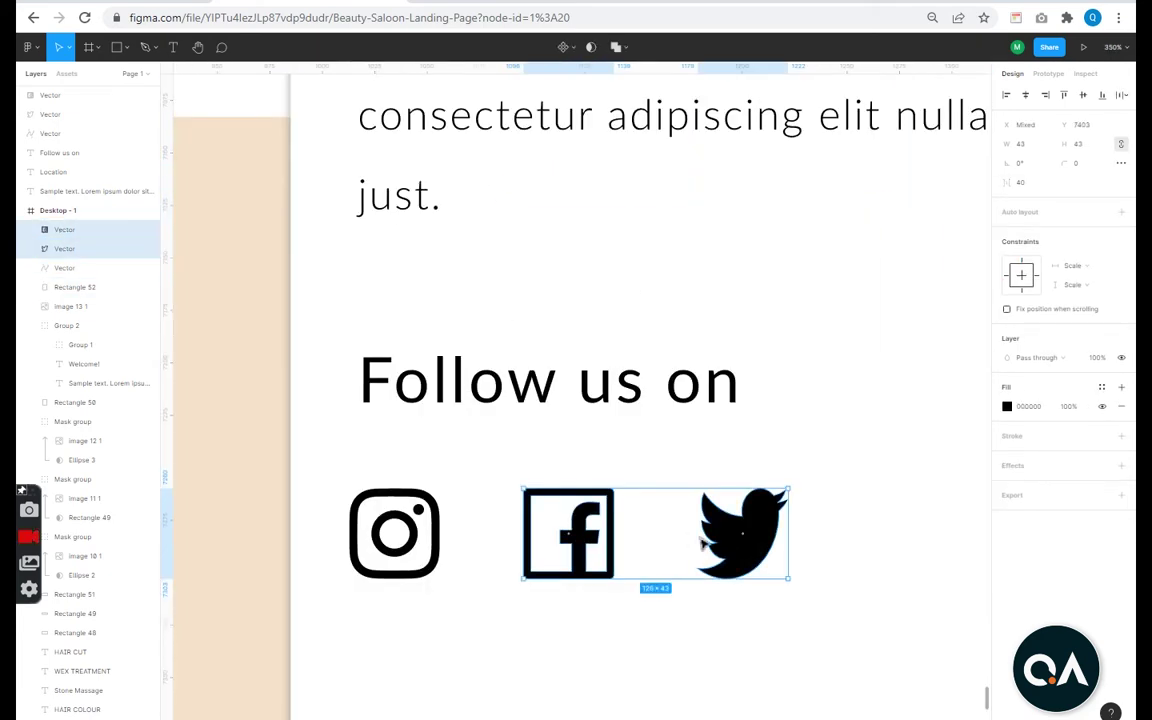
pyautogui.scroll(-5, 761, 558)
pyautogui.click(789, 599)
# Align the Instagram, Facebook and Twitter icons on one line.
pyautogui.scroll(2, 694, 558)
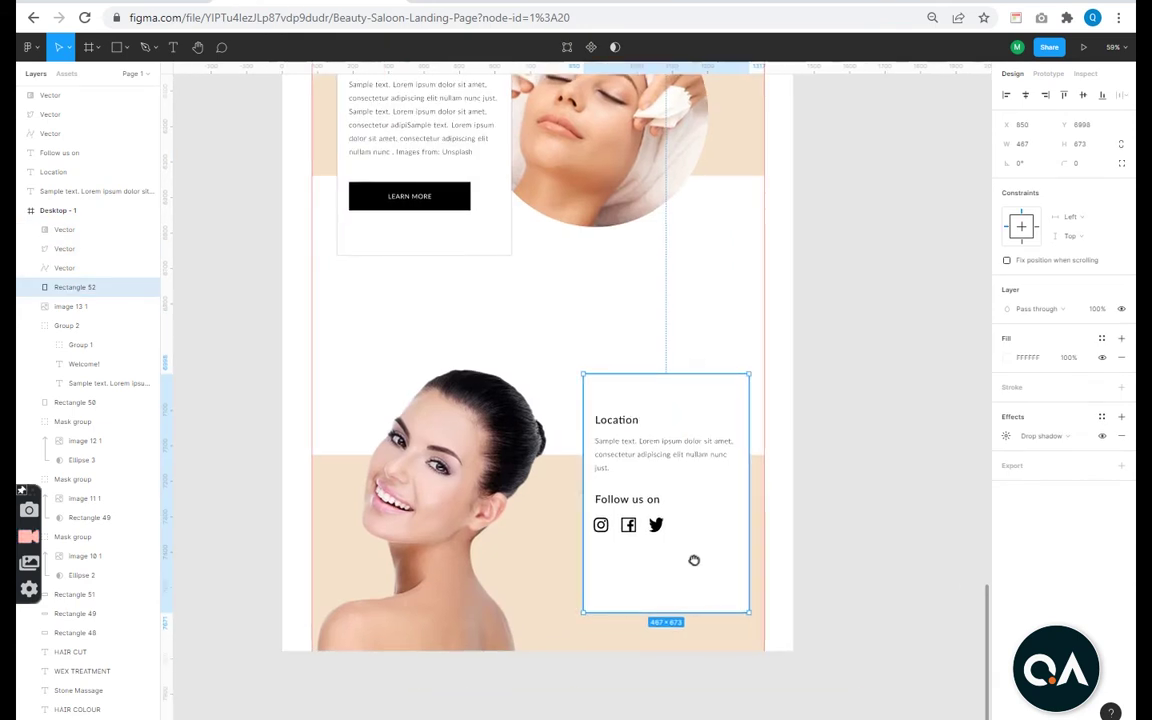
pyautogui.scroll(2, 601, 523)
pyautogui.click(601, 523)
pyautogui.keyDown('shift'); pyautogui.click(630, 516); pyautogui.keyUp('shift')
pyautogui.keyDown('shift'); pyautogui.click(678, 519); pyautogui.keyUp('shift')
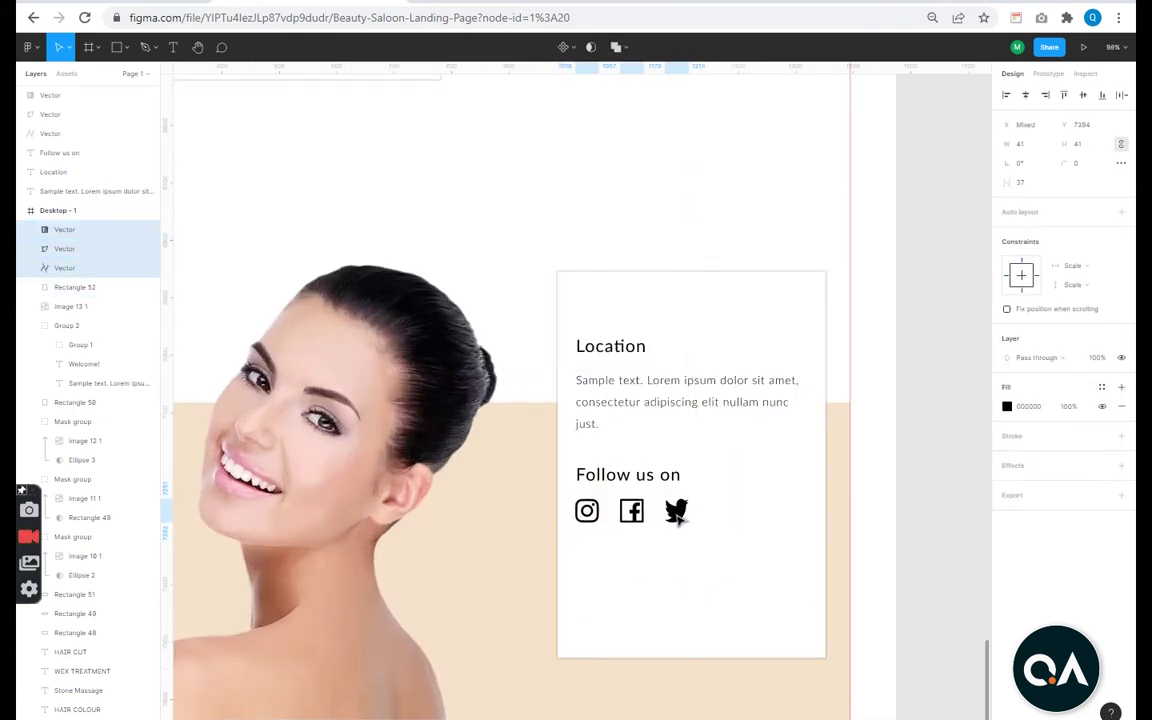
pyautogui.click(1121, 94)
pyautogui.click(1060, 147)
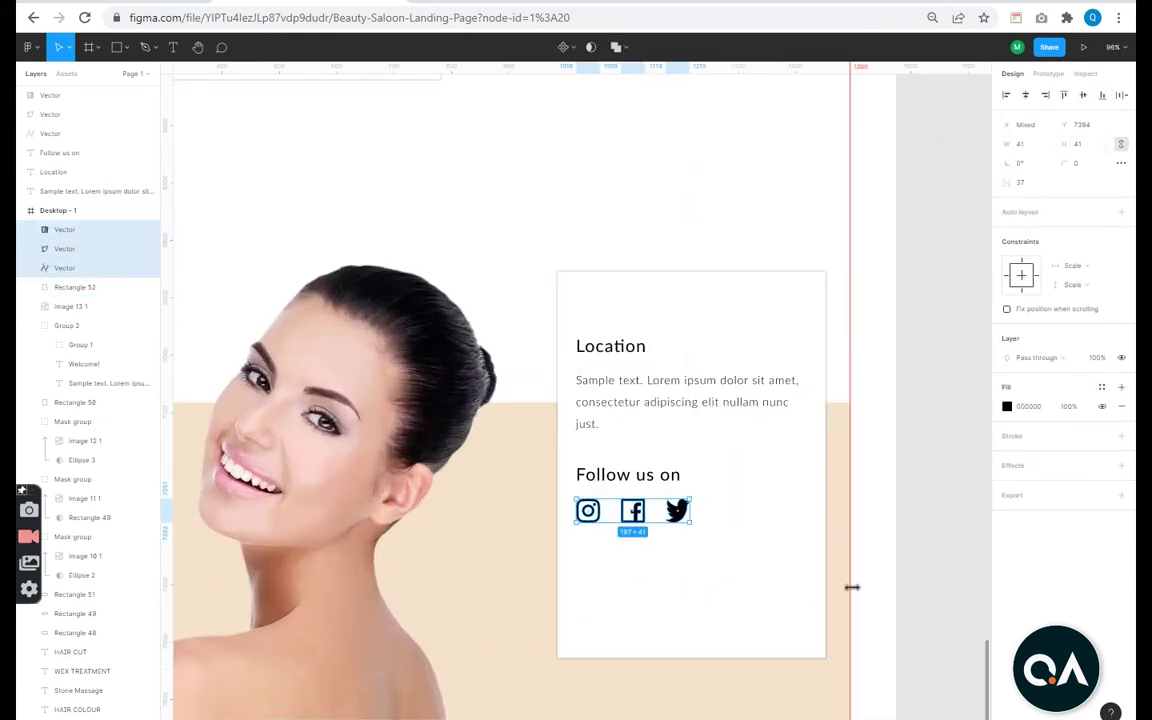
pyautogui.click(851, 586)
pyautogui.scroll(-3, 703, 688)
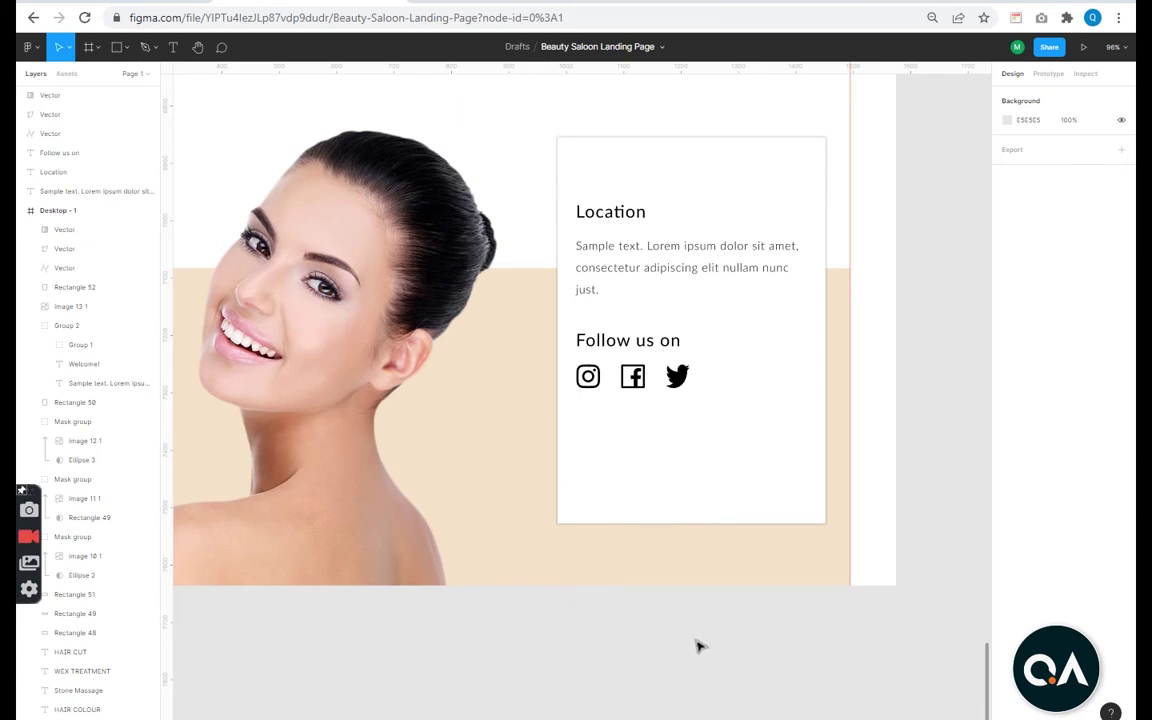
pyautogui.scroll(1, 700, 646)
# Change the copied paragraph below the icons to the 'Image from: Unsplash' credit line.
pyautogui.moveTo(617, 301); pyautogui.dragTo(614, 456)
pyautogui.doubleClick(614, 458)
pyautogui.write('Image from: U')
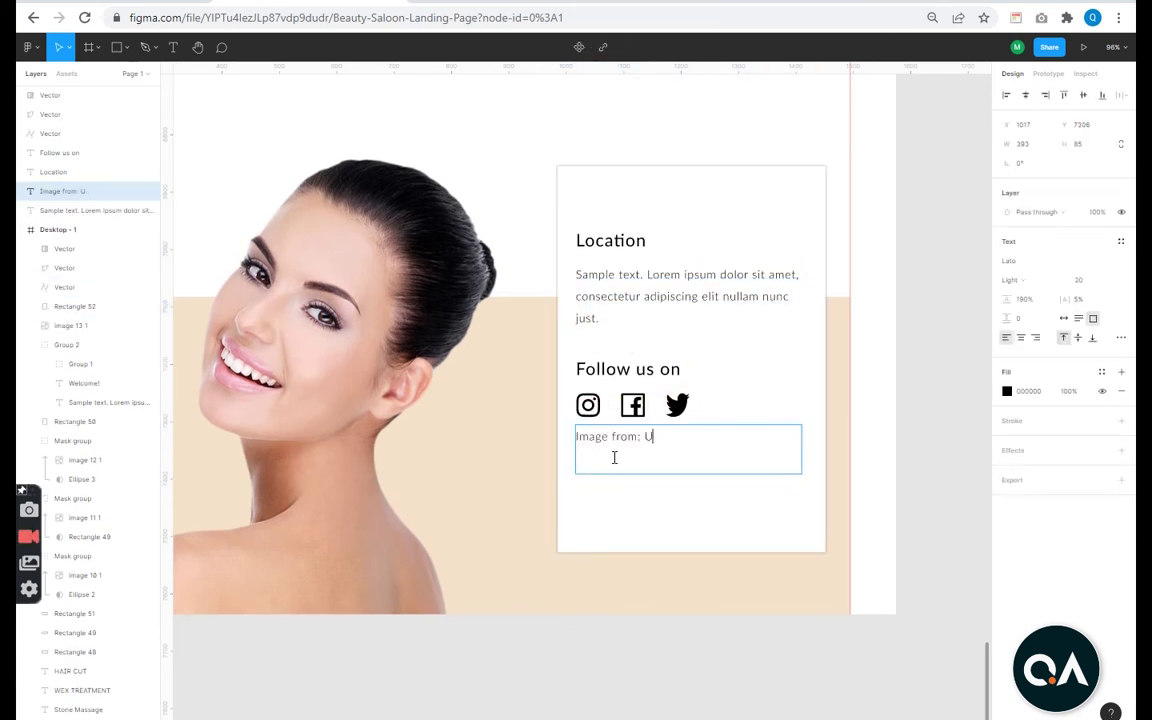
pyautogui.write('nsplash')
pyautogui.press('Escape')
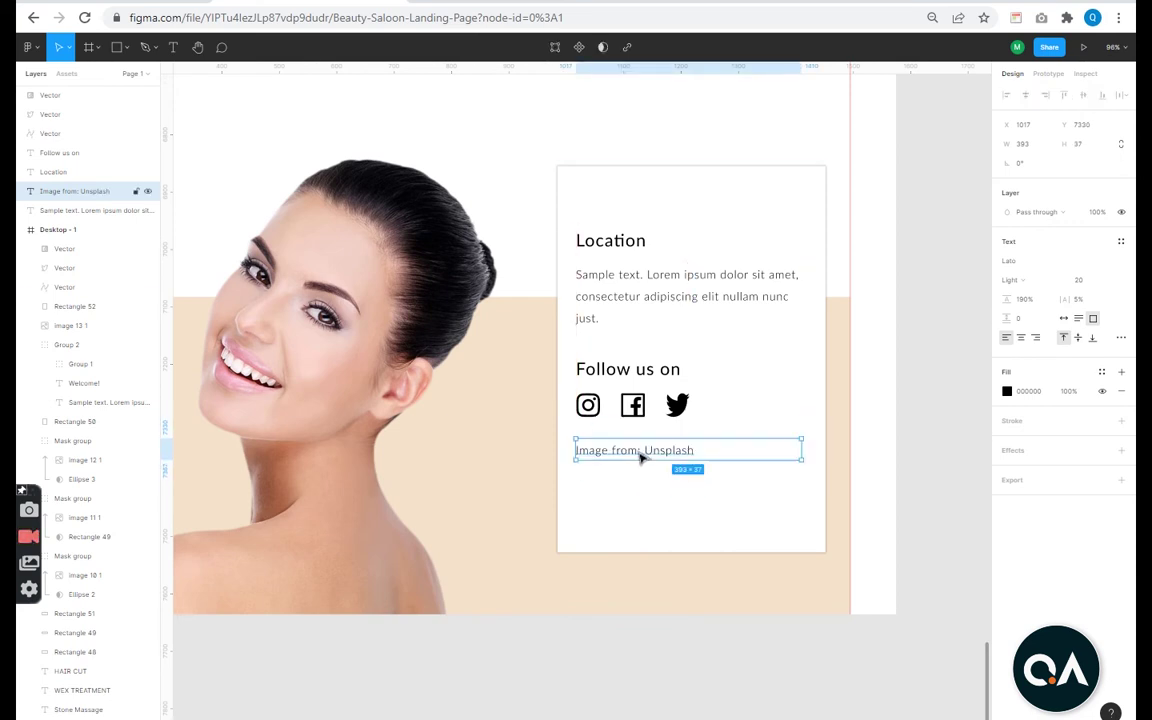
# Duplicate the credit line just below and change it to '2022 Privacy Policy'.
pyautogui.moveTo(641, 457); pyautogui.dragTo(641, 475)
pyautogui.doubleClick(641, 475)
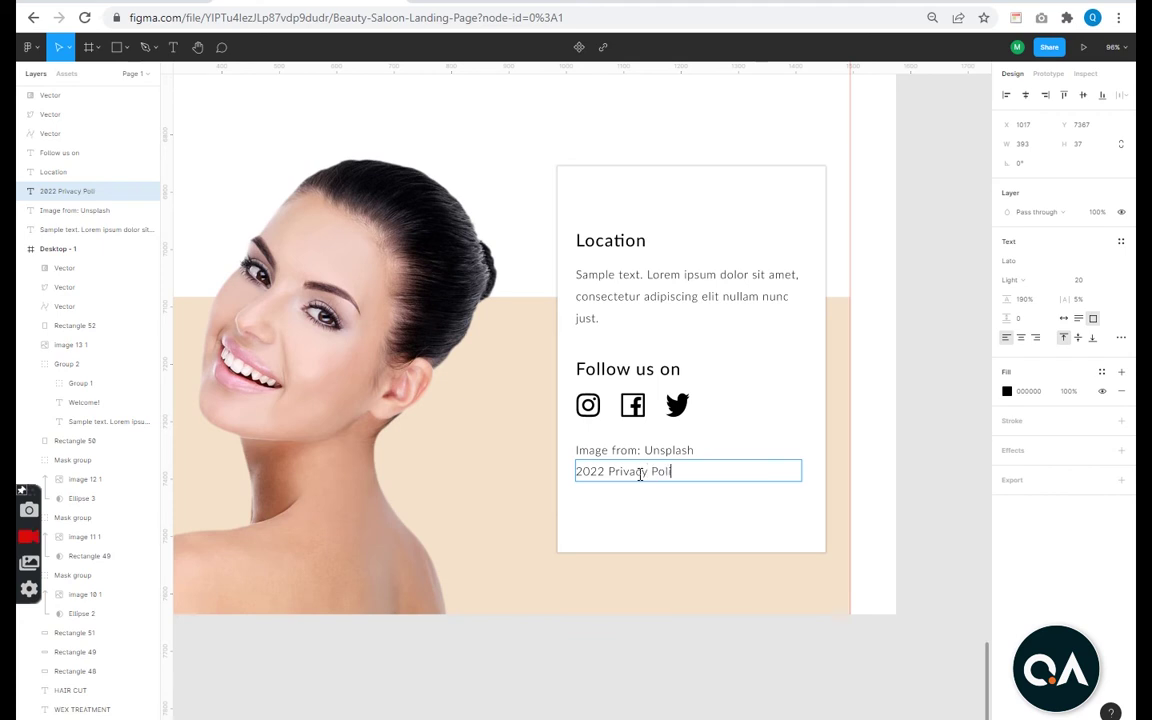
pyautogui.write('cy')
pyautogui.press('Escape')
# Group the social icons and both footer text lines as Group 3.
pyautogui.keyDown('ctrl'); pyautogui.scroll(-3, 694, 540); pyautogui.keyUp('ctrl')
pyautogui.keyDown('shift'); pyautogui.click(660, 483); pyautogui.keyUp('shift')
pyautogui.keyDown('shift'); pyautogui.click(684, 455); pyautogui.keyUp('shift')
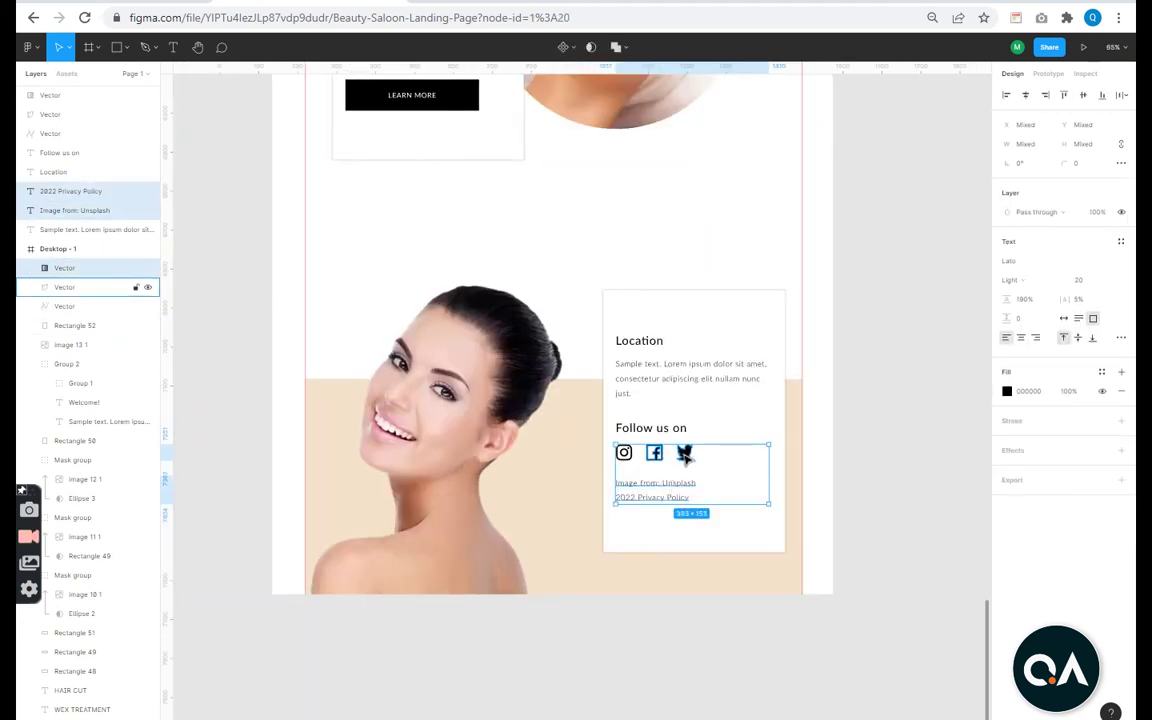
pyautogui.hotkey('ctrl', 'g')
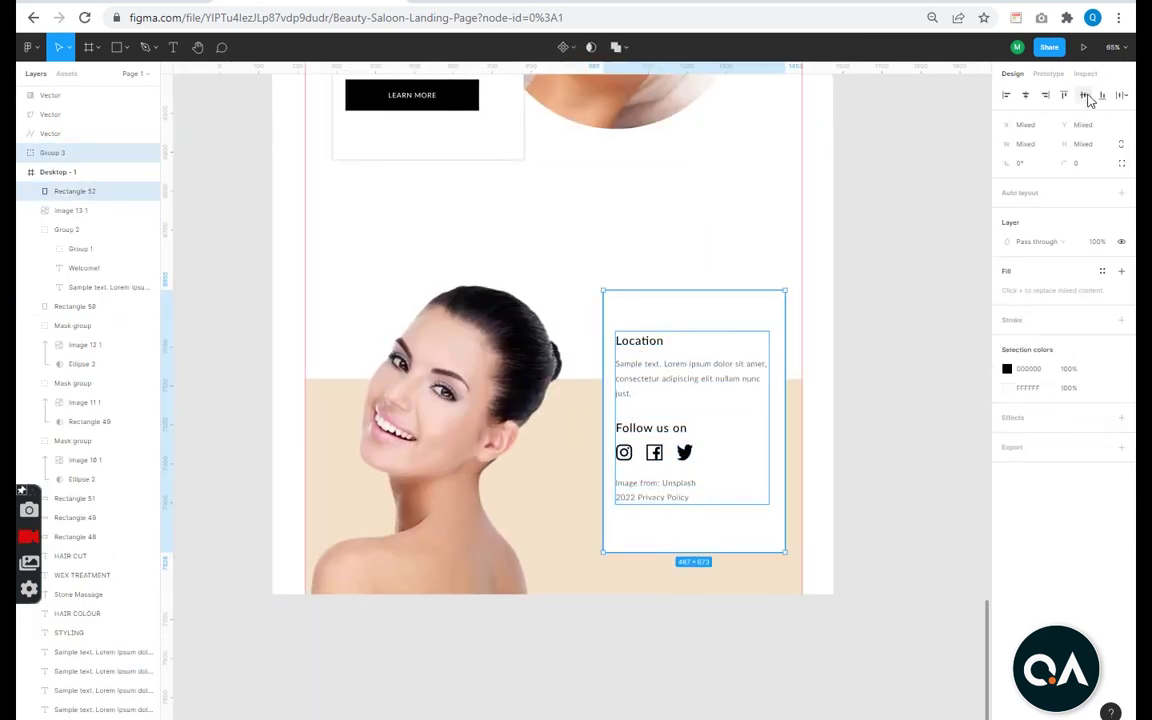
pyautogui.click(902, 440)
# Zoom out over the lower page and select the Desktop - 1 frame.
pyautogui.keyDown('ctrl'); pyautogui.scroll(-3, 902, 440); pyautogui.keyUp('ctrl')
pyautogui.keyDown('ctrl'); pyautogui.scroll(3, 697, 393); pyautogui.keyUp('ctrl')
pyautogui.keyDown('ctrl'); pyautogui.scroll(3, 697, 393); pyautogui.keyUp('ctrl')
pyautogui.click(617, 175)
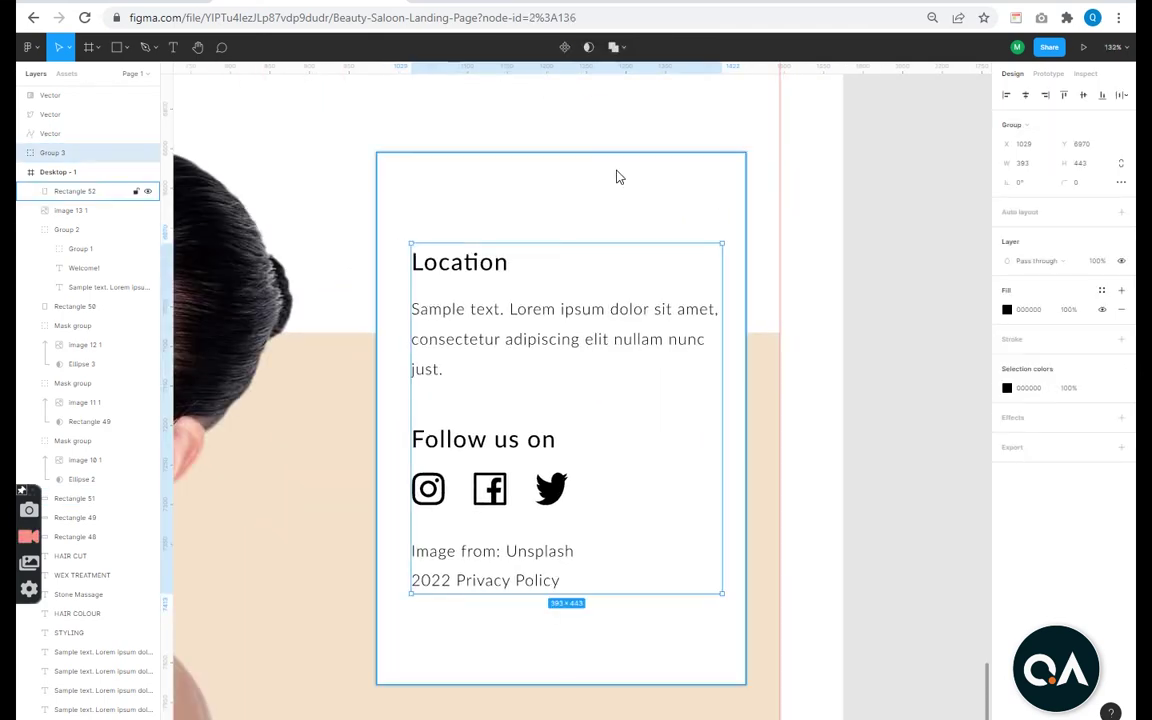
pyautogui.click(928, 480)
pyautogui.keyDown('ctrl'); pyautogui.scroll(-3, 928, 480); pyautogui.keyUp('ctrl')
pyautogui.scroll(-5, 928, 480)
pyautogui.keyDown('ctrl'); pyautogui.scroll(-5, 797, 437); pyautogui.keyUp('ctrl')
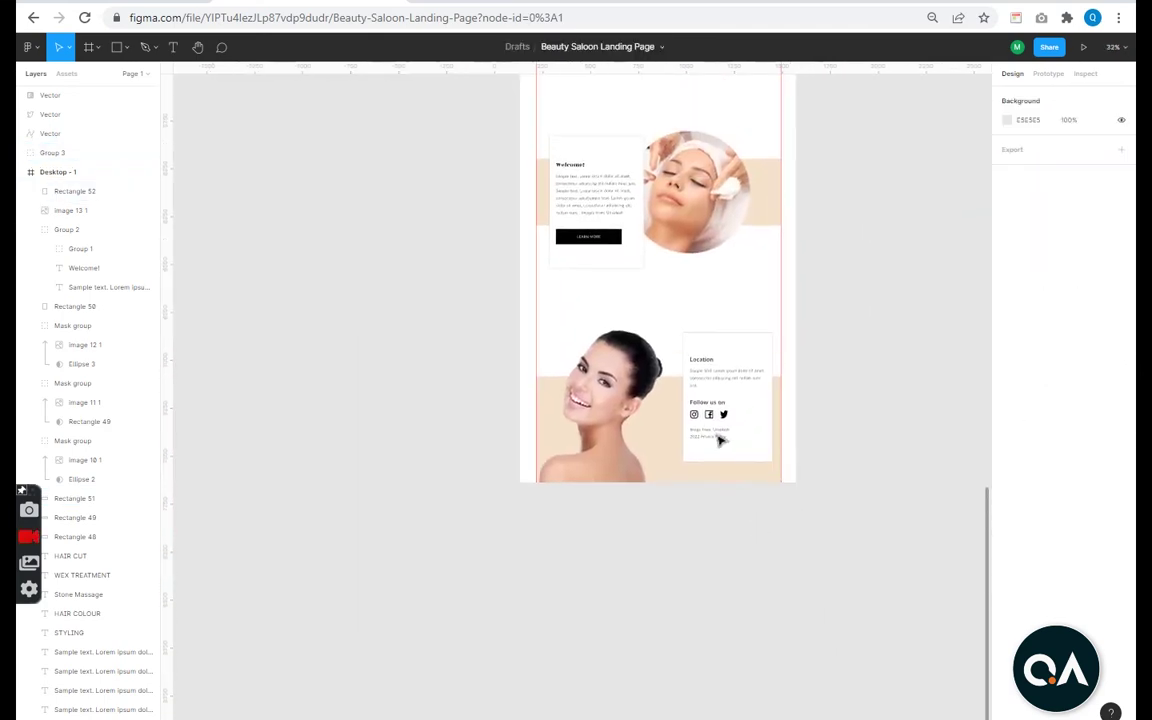
pyautogui.scroll(5, 720, 442)
pyautogui.scroll(5, 617, 326)
pyautogui.click(545, 380)
pyautogui.scroll(-10, 580, 420)
# Duplicate the beige band into a green 1275×175 strip across the page bottom.
pyautogui.scroll(-10, 610, 450)
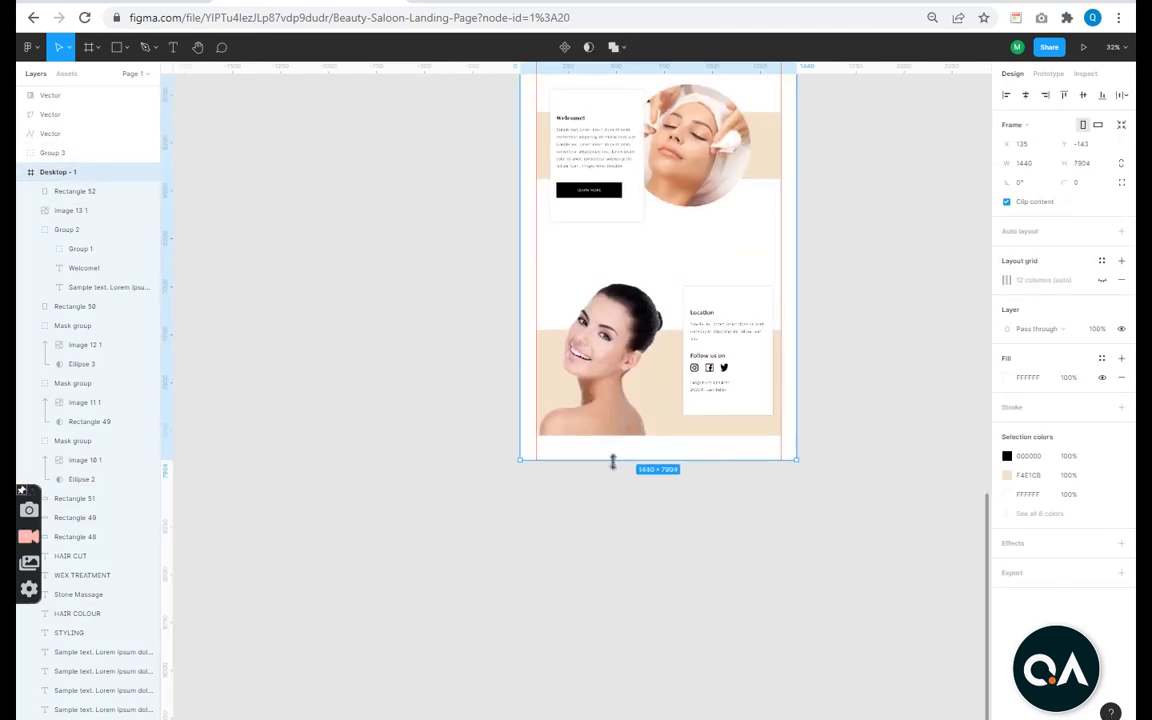
pyautogui.click(645, 476)
pyautogui.keyDown('ctrl'); pyautogui.scroll(3, 645, 476); pyautogui.keyUp('ctrl')
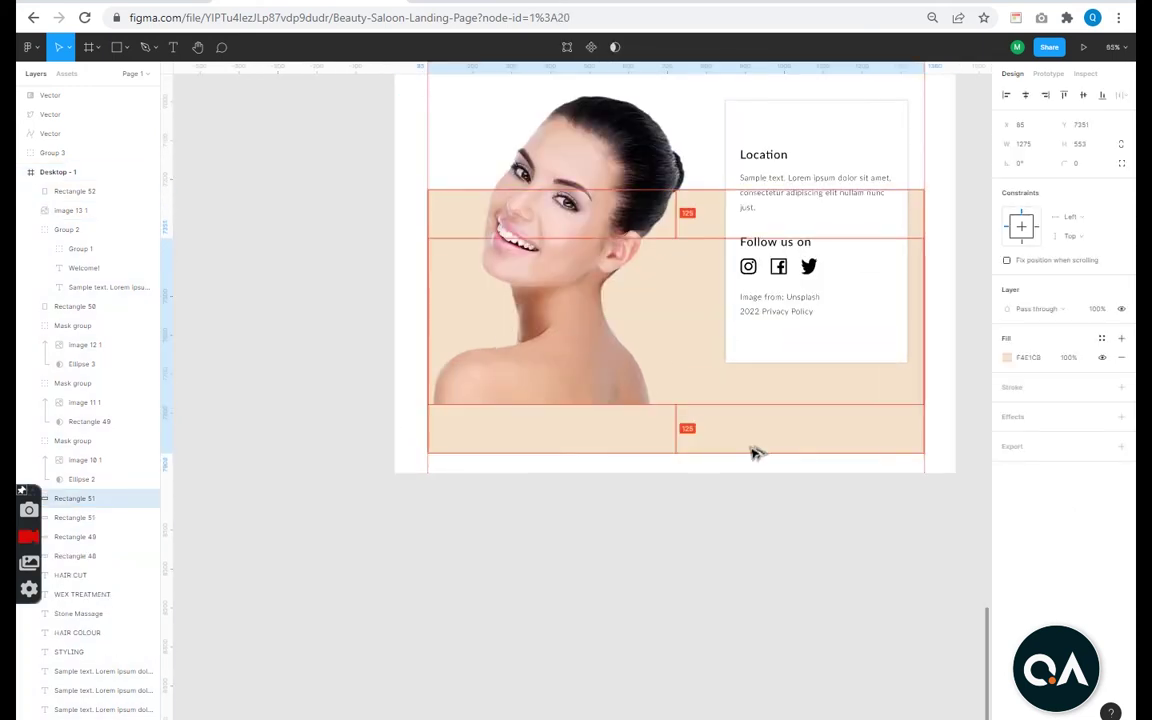
pyautogui.moveTo(755, 402); pyautogui.dragTo(753, 470)
pyautogui.moveTo(694, 257); pyautogui.dragTo(700, 405)
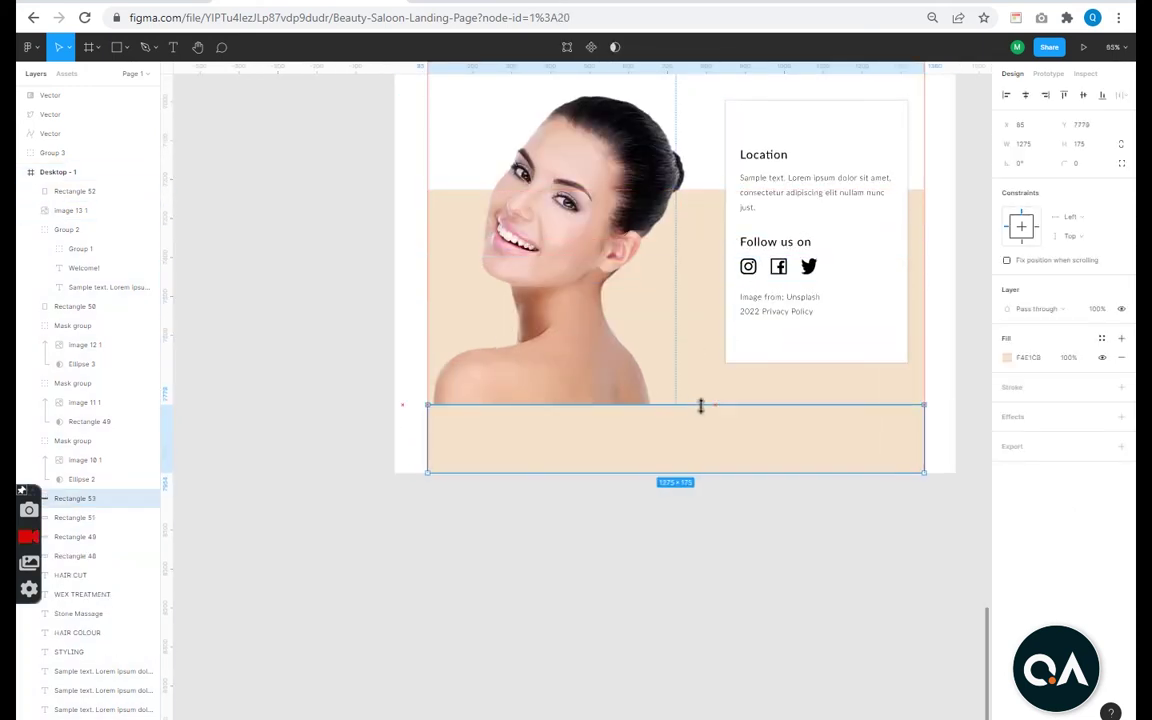
pyautogui.click(1006, 358)
pyautogui.click(972, 612)
pyautogui.click(805, 594)
# Place a copy of the HAIR COLOUR text block onto the green strip.
pyautogui.scroll(2, 702, 566)
pyautogui.keyDown('ctrl'); pyautogui.scroll(-3, 738, 512); pyautogui.keyUp('ctrl')
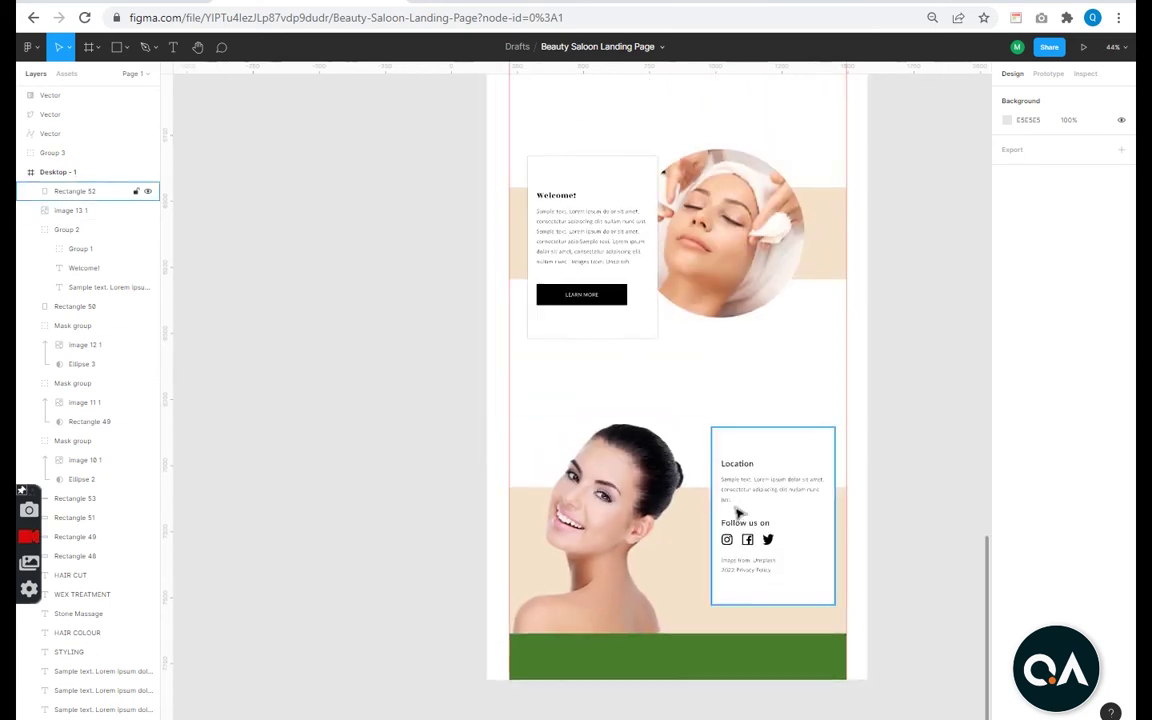
pyautogui.scroll(5, 597, 216)
pyautogui.moveTo(548, 147)
pyautogui.keyDown('alt'); pyautogui.mouseDown()
pyautogui.moveTo(713, 102)
pyautogui.moveTo(627, 652)
pyautogui.mouseUp(); pyautogui.keyUp('alt')
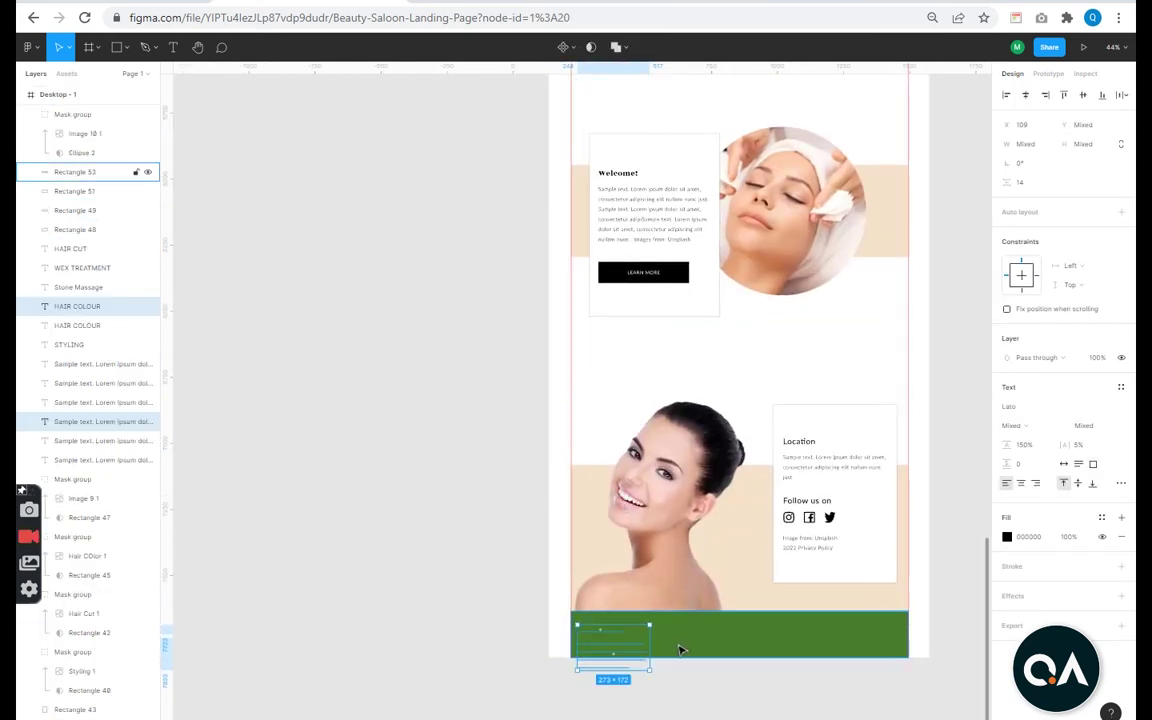
# Make the footer body text white and move it under the HAIR COLOUR heading.
pyautogui.keyDown('ctrl'); pyautogui.scroll(5, 679, 650); pyautogui.keyUp('ctrl')
pyautogui.click(1006, 536)
pyautogui.click(858, 439)
pyautogui.click(604, 690)
pyautogui.click(604, 640)
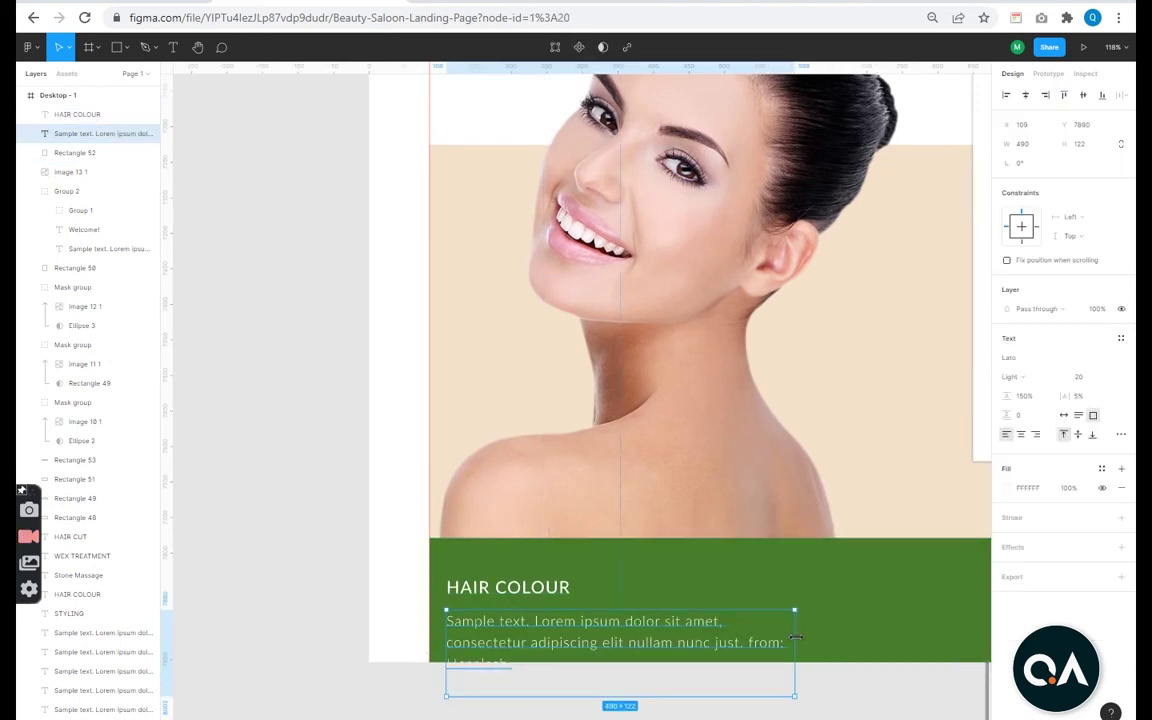
pyautogui.moveTo(560, 630)
pyautogui.mouseDown()
pyautogui.moveTo(560, 616)
pyautogui.moveTo(565, 645)
pyautogui.mouseUp()
# Group the HAIR COLOUR heading and body text into Group 4.
pyautogui.keyDown('shift'); pyautogui.click(510, 587); pyautogui.keyUp('shift')
pyautogui.click(565, 645)
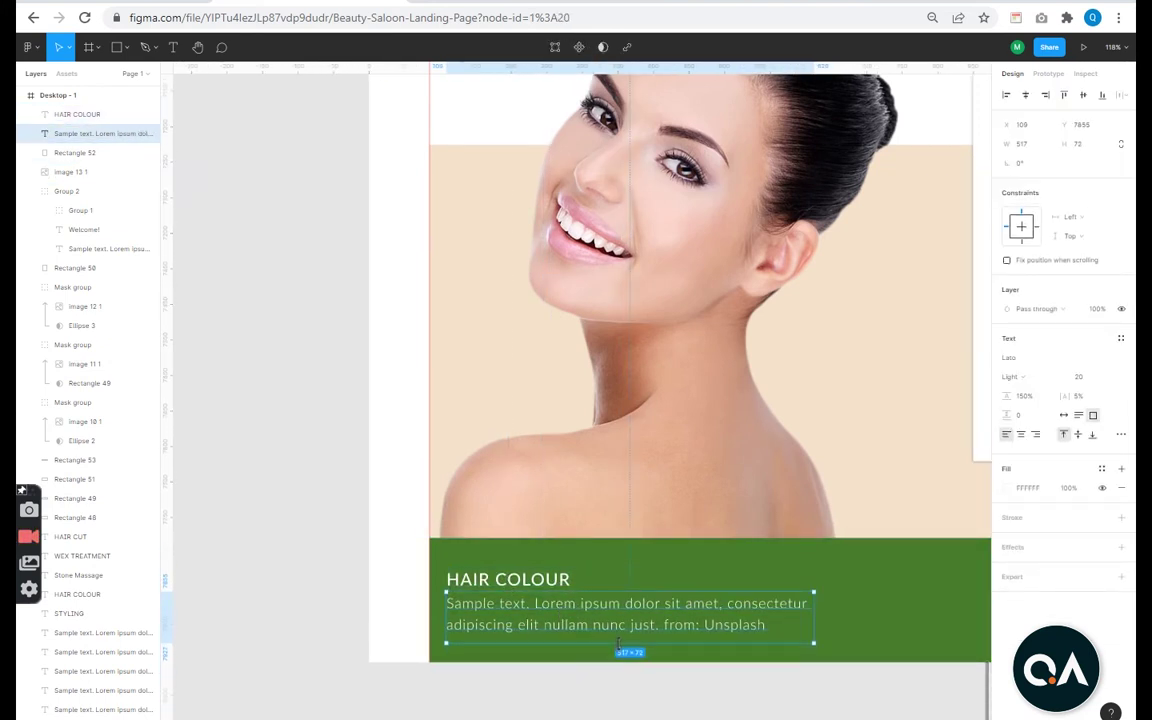
pyautogui.keyDown('shift'); pyautogui.click(510, 580); pyautogui.keyUp('shift')
pyautogui.hotkey('ctrl', 'g')
pyautogui.keyDown('shift'); pyautogui.click(640, 550); pyautogui.keyUp('shift')
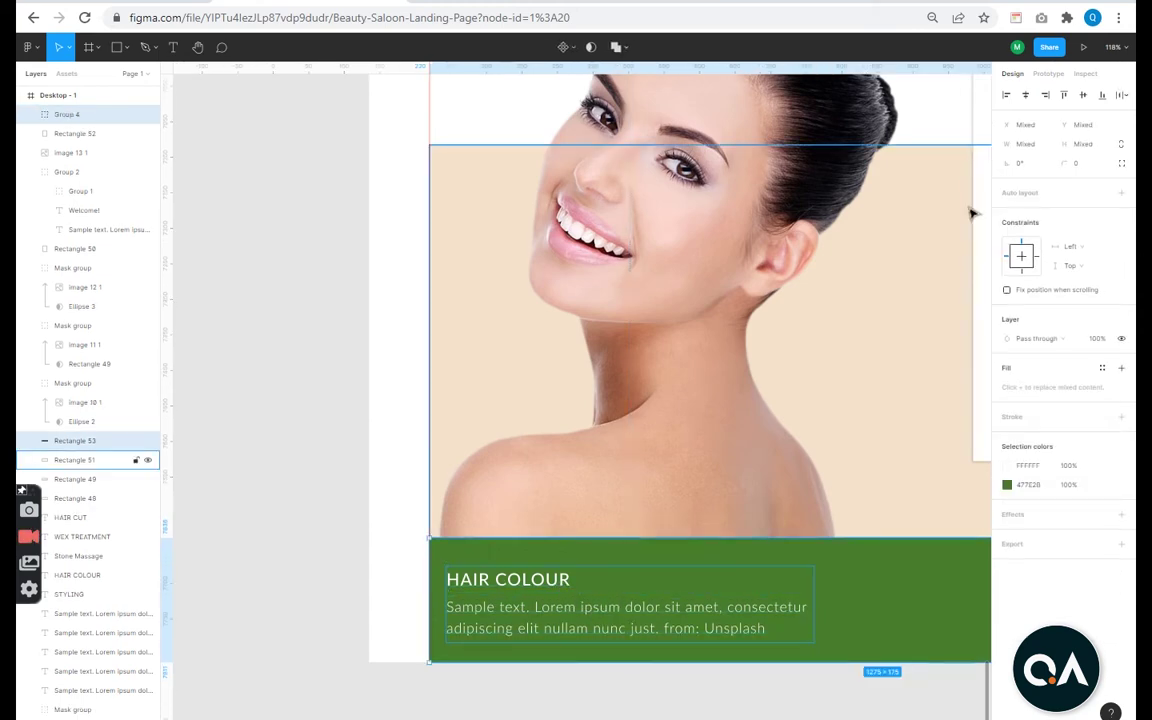
pyautogui.scroll(-3, 812, 571)
pyautogui.scroll(5, 700, 580)
pyautogui.scroll(3, 600, 590)
# Set the body text to size 18 and narrow it to wrap onto three lines.
pyautogui.doubleClick(571, 597)
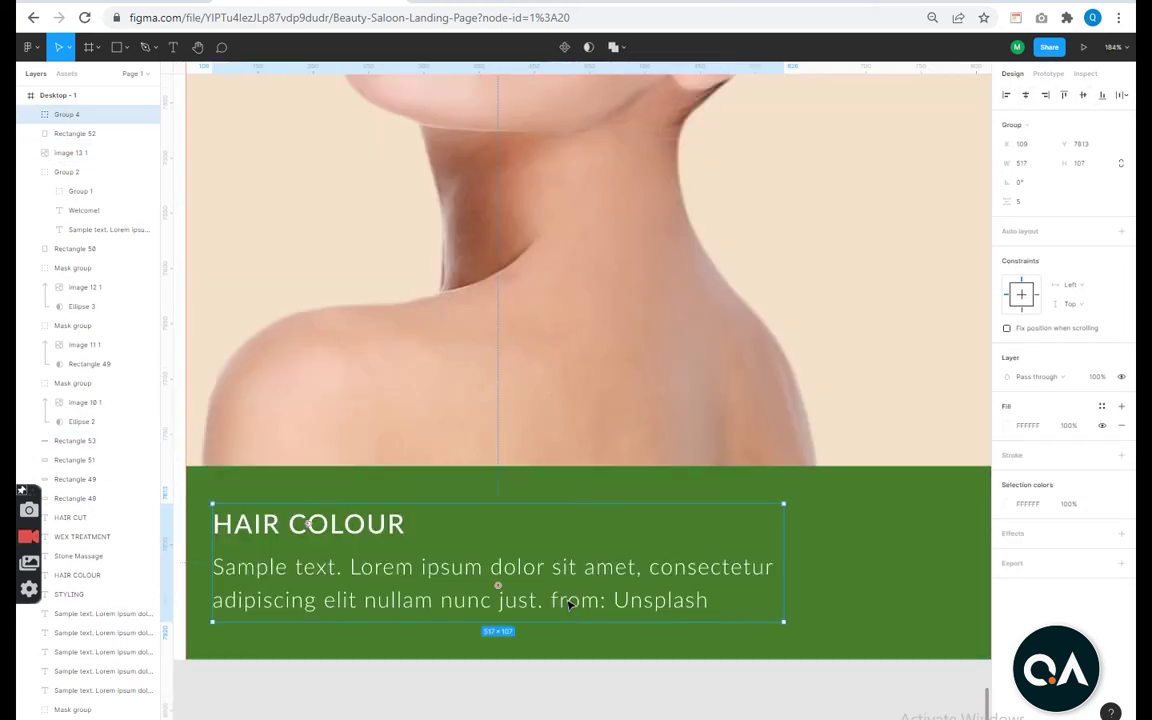
pyautogui.write('18')
pyautogui.press('Return')
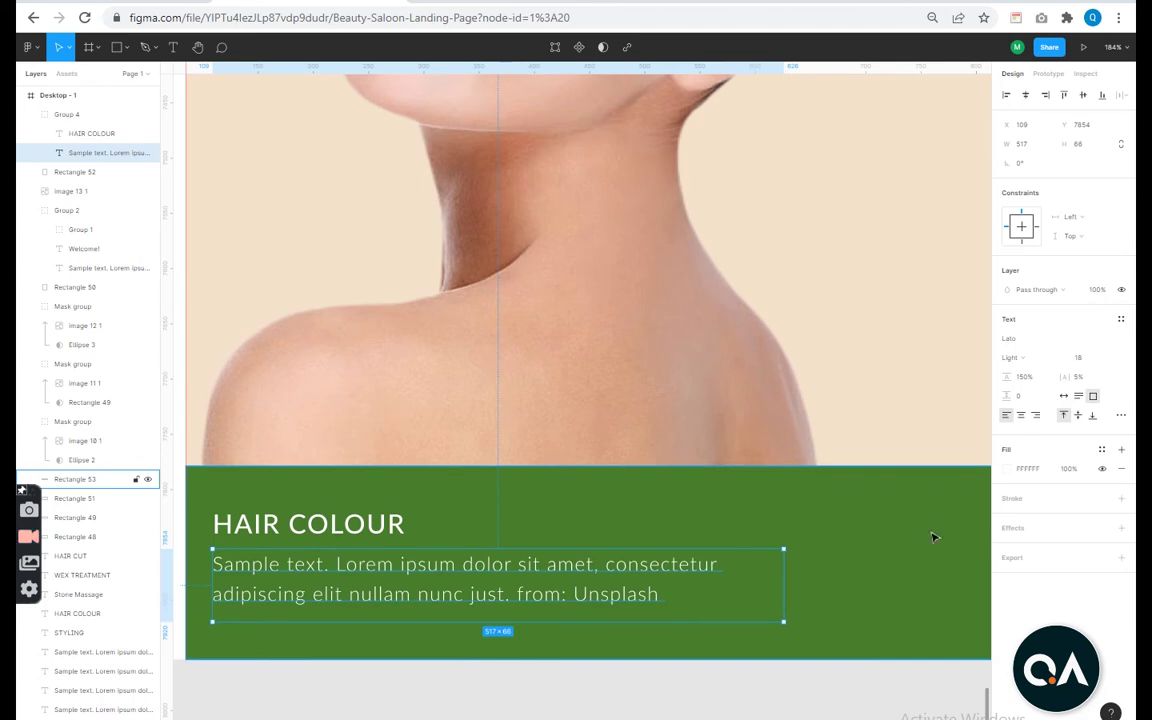
pyautogui.moveTo(784, 577); pyautogui.dragTo(610, 577)
pyautogui.scroll(-3, 638, 574)
pyautogui.keyDown('shift'); pyautogui.click(460, 548); pyautogui.keyUp('shift')
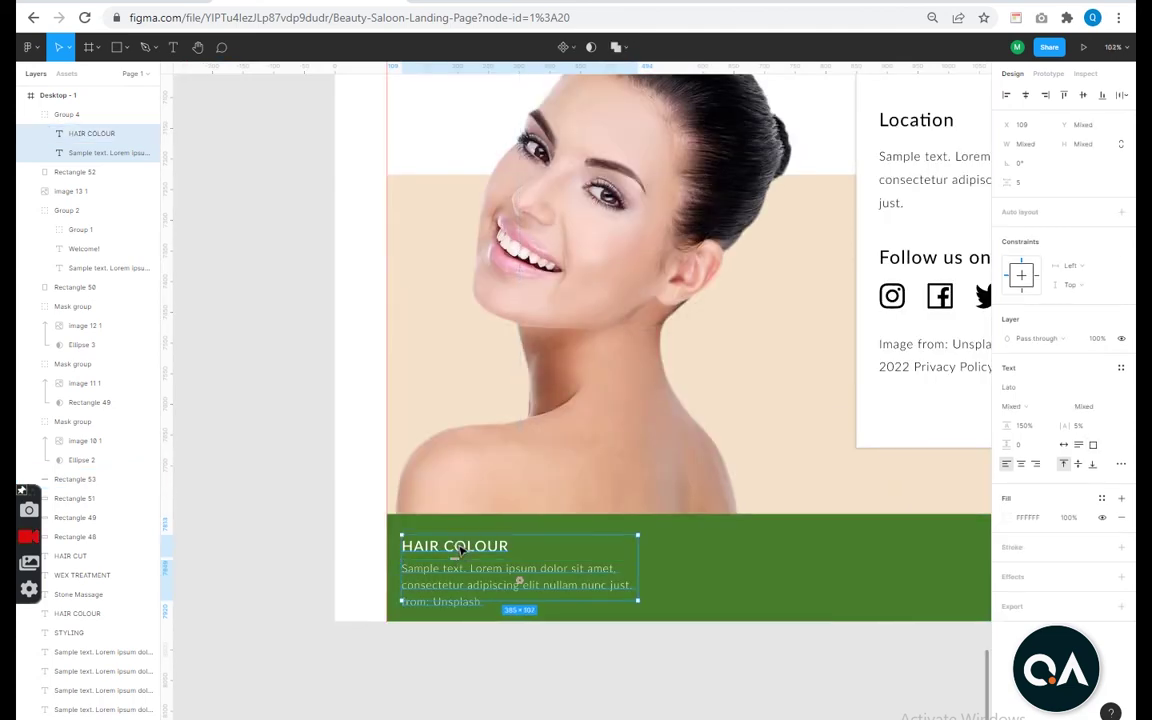
pyautogui.scroll(-3, 476, 546)
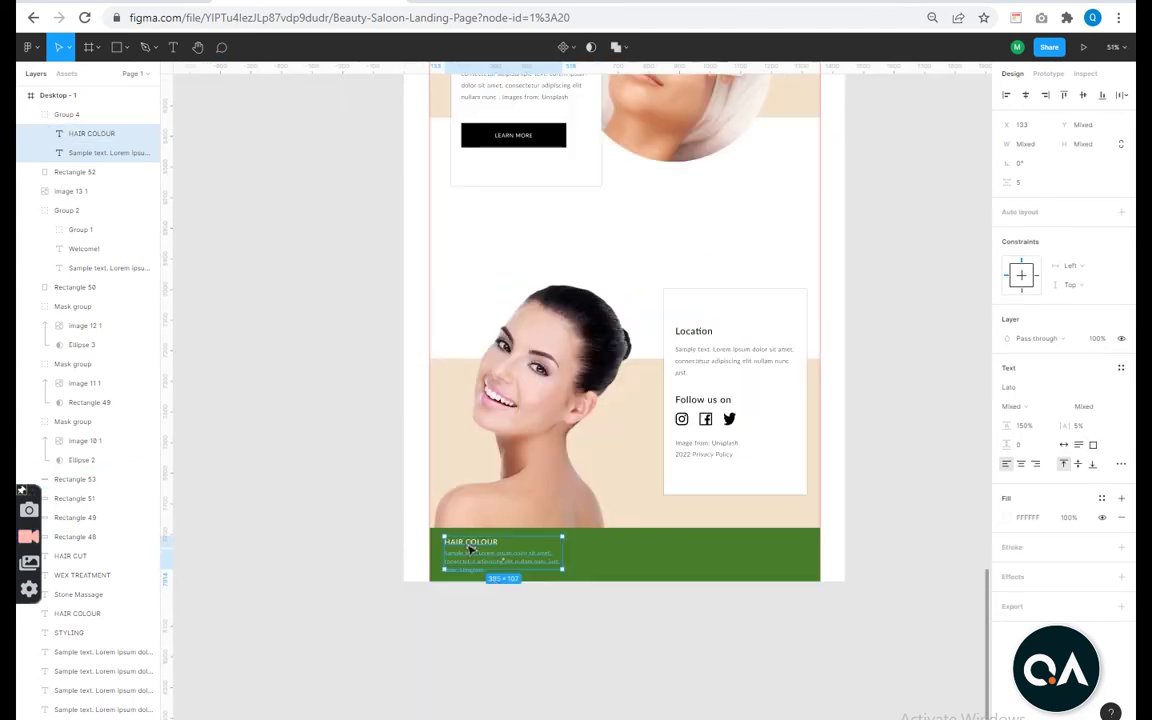
pyautogui.click(760, 562)
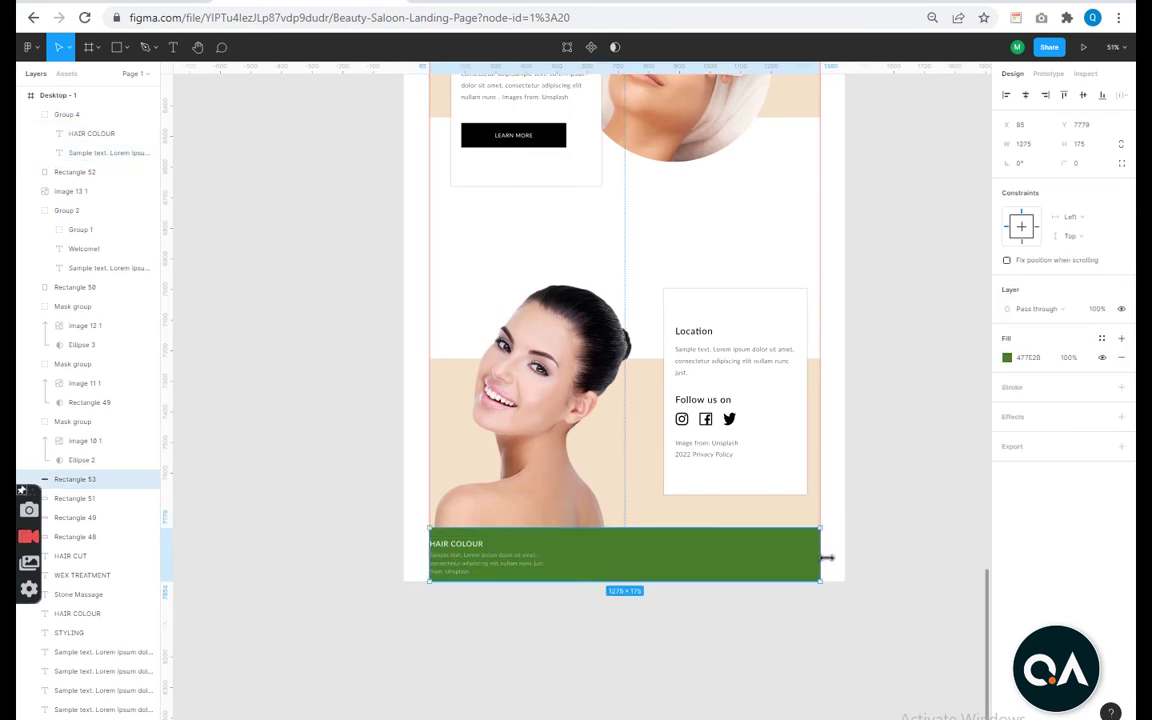
pyautogui.scroll(5, 848, 558)
pyautogui.scroll(5, 848, 558)
pyautogui.scroll(-3, 848, 558)
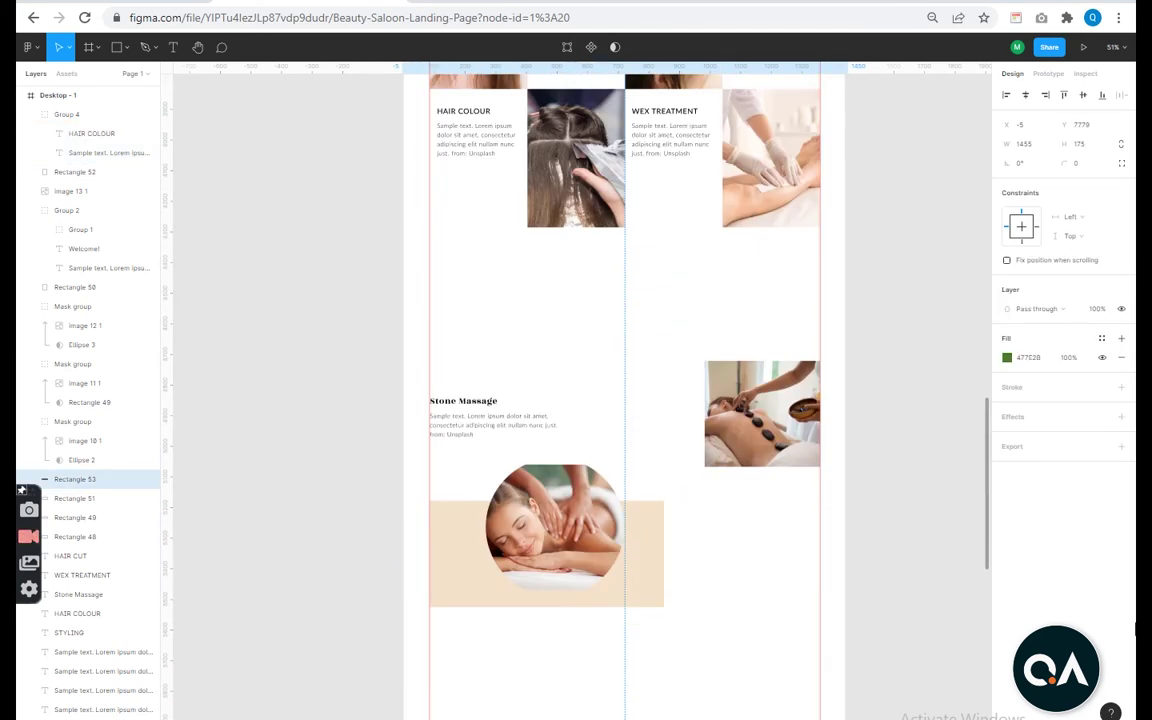
pyautogui.scroll(-3, 700, 600)
pyautogui.scroll(-2, 520, 636)
pyautogui.click(815, 447)
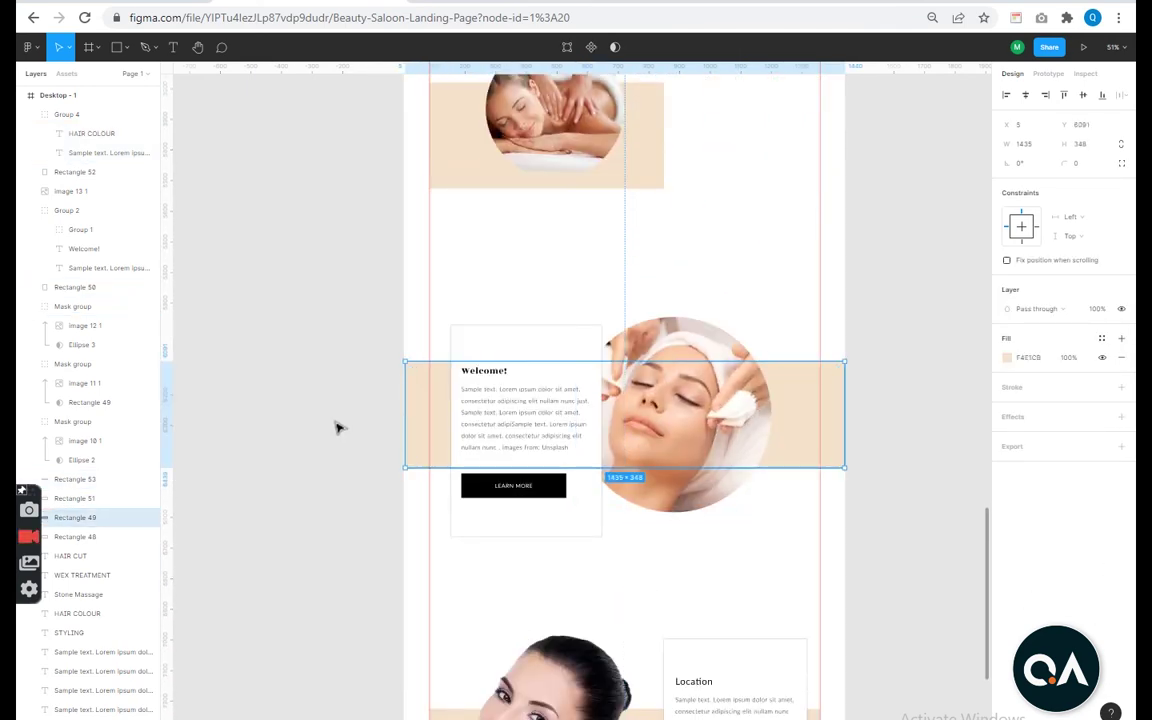
pyautogui.moveTo(735, 603); pyautogui.dragTo(680, 500)
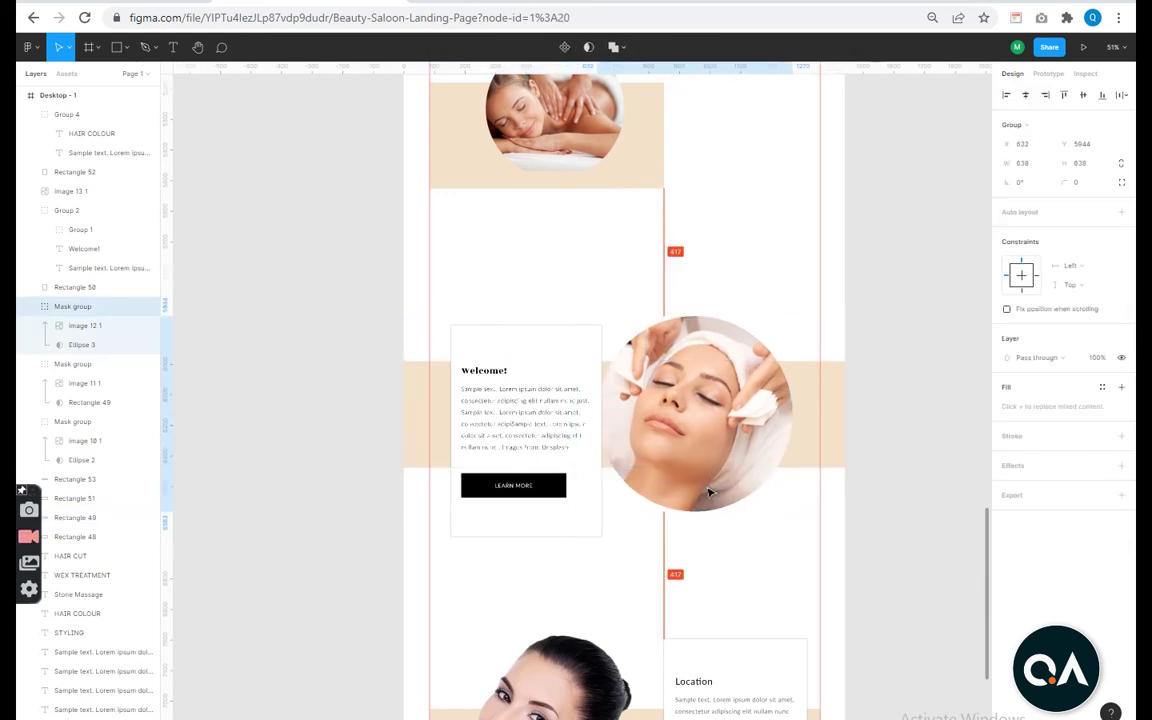
pyautogui.moveTo(605, 556); pyautogui.dragTo(479, 514)
pyautogui.moveTo(490, 578); pyautogui.dragTo(527, 390)
pyautogui.click(522, 512)
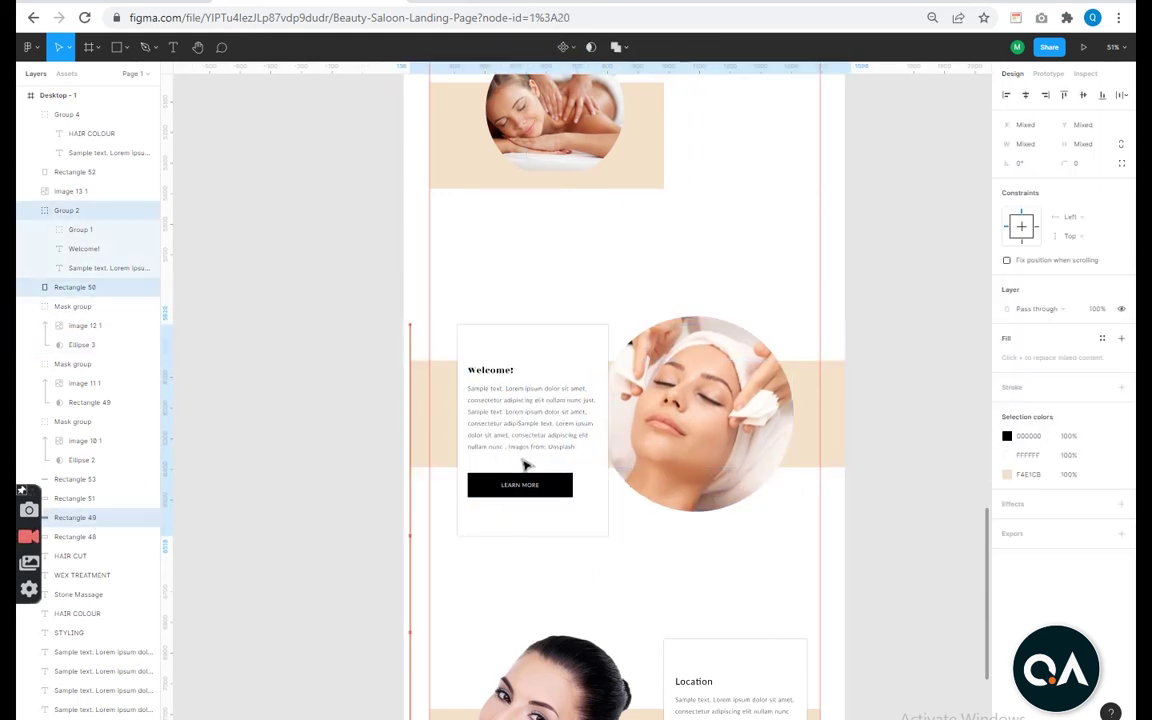
pyautogui.click(522, 512)
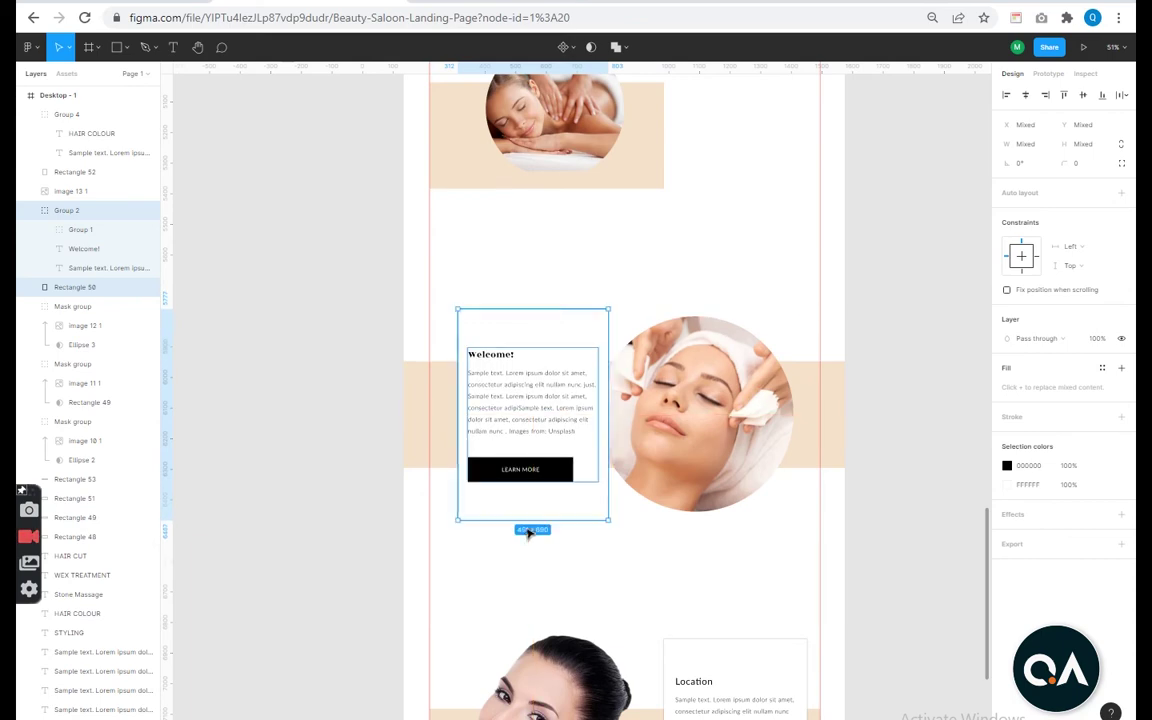
pyautogui.press('Escape')
pyautogui.scroll(-3, 717, 558)
pyautogui.scroll(3, 671, 508)
pyautogui.scroll(-5, 669, 509)
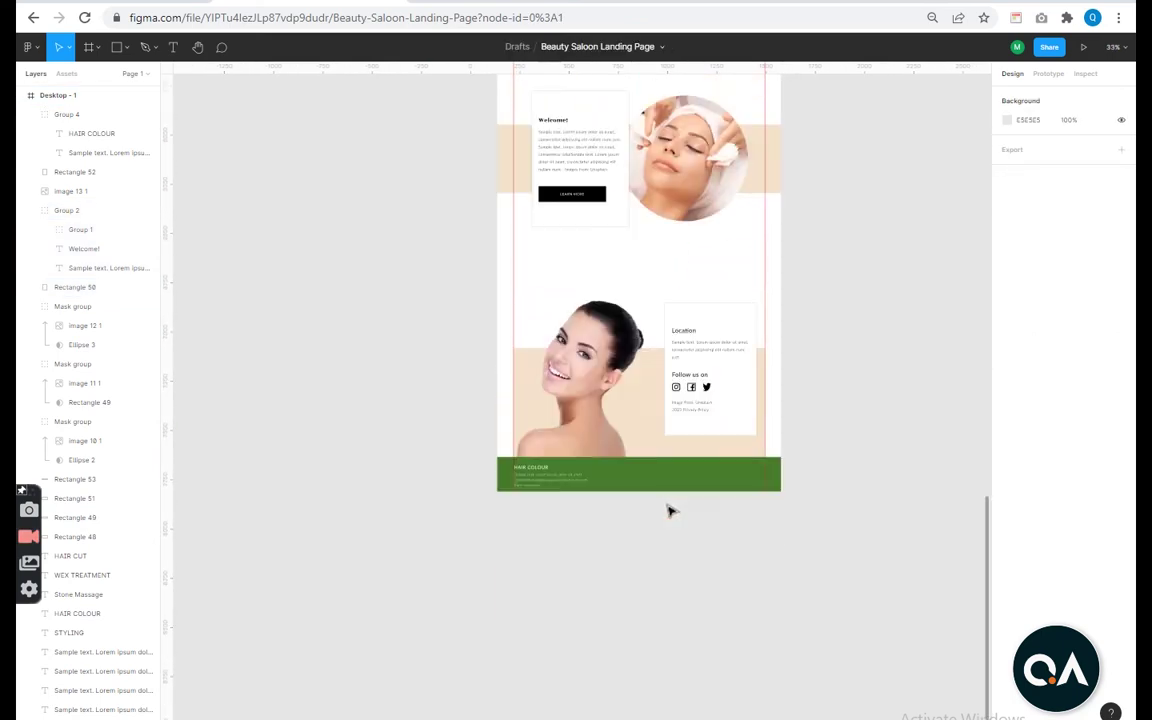
pyautogui.scroll(3, 600, 512)
pyautogui.scroll(5, 547, 490)
pyautogui.click(540, 467)
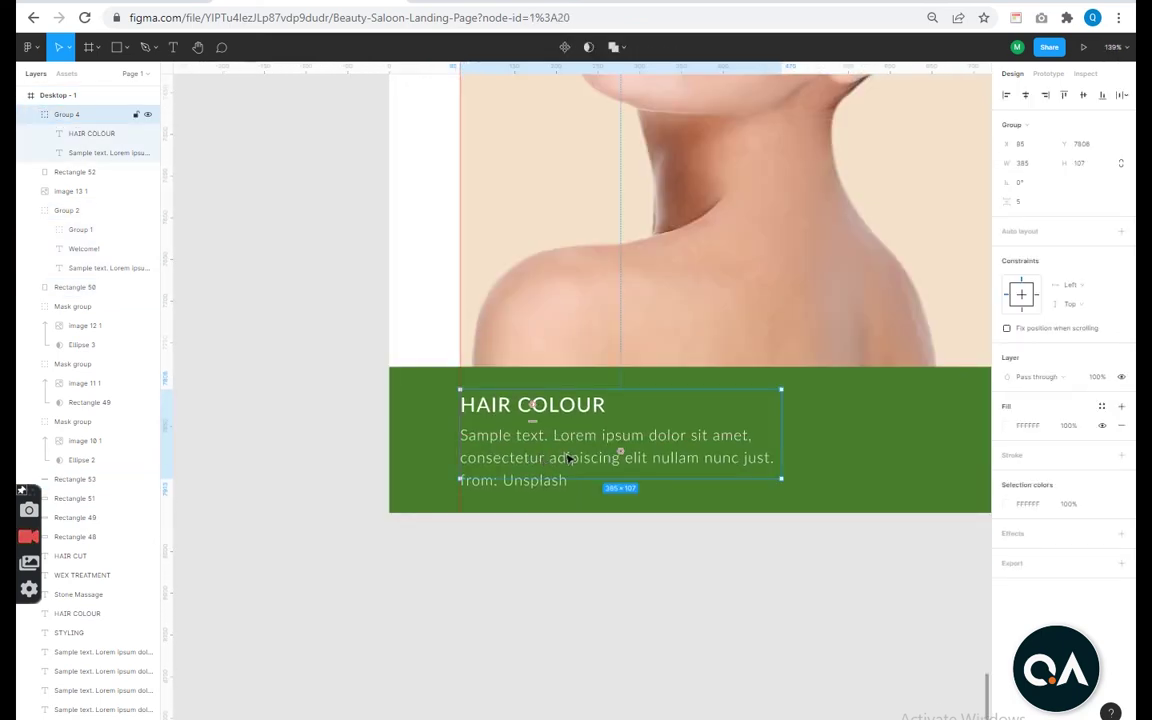
pyautogui.scroll(-3, 872, 437)
# Duplicate the HAIR COLOUR group twice to the right, making three footer columns.
pyautogui.scroll(-2, 887, 548)
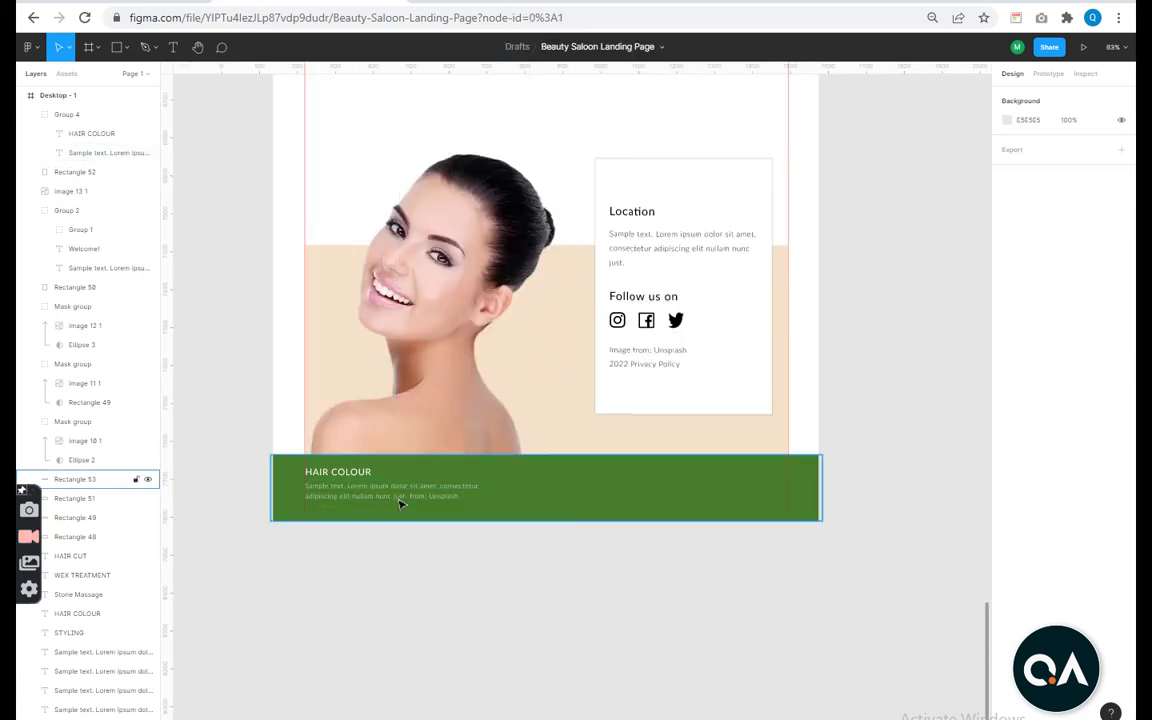
pyautogui.moveTo(397, 488); pyautogui.dragTo(578, 487)
pyautogui.hotkey('ctrl', 'd')
pyautogui.scroll(3, 557, 468)
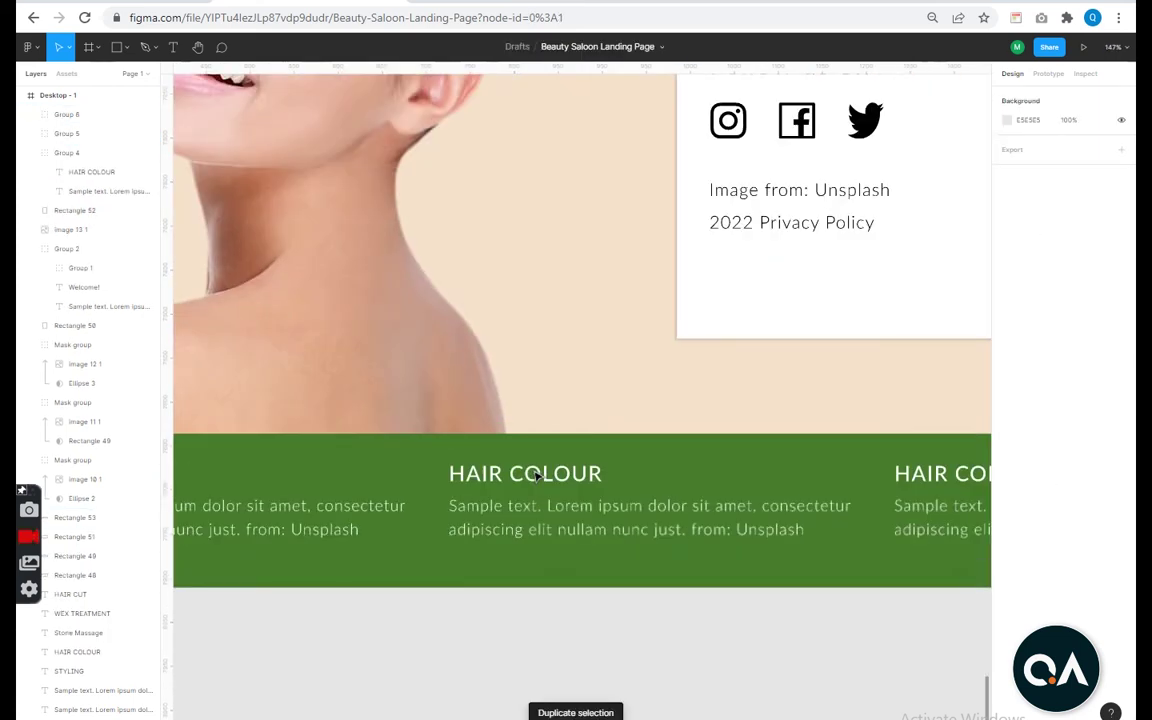
pyautogui.click(534, 471)
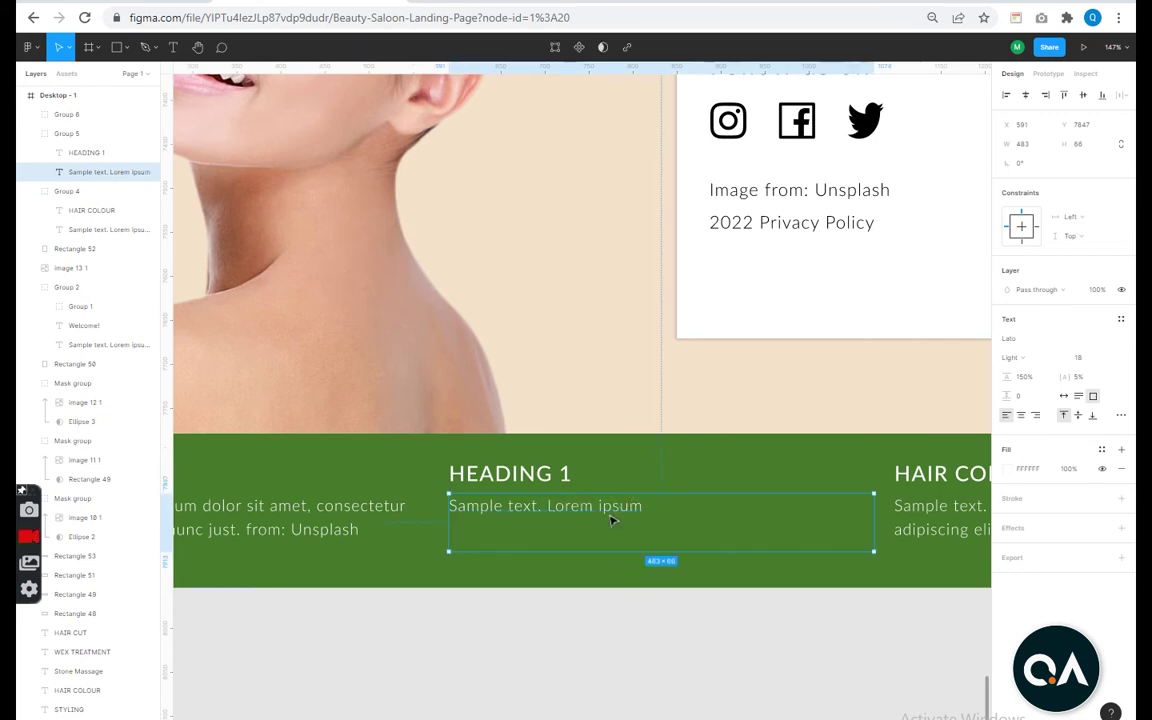
# Select the HEADING 1 text inside the second footer column for editing.
pyautogui.scroll(-5, 738, 545)
pyautogui.click(789, 509)
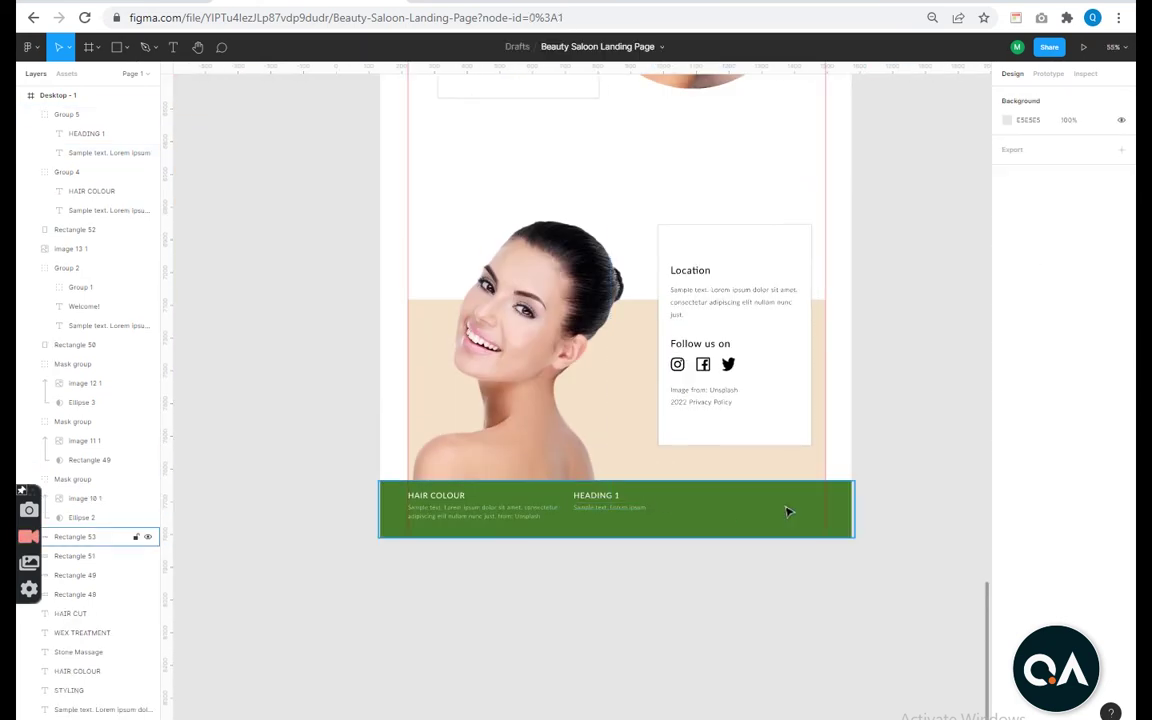
pyautogui.scroll(5, 597, 512)
pyautogui.click(597, 512)
pyautogui.scroll(-3, 845, 514)
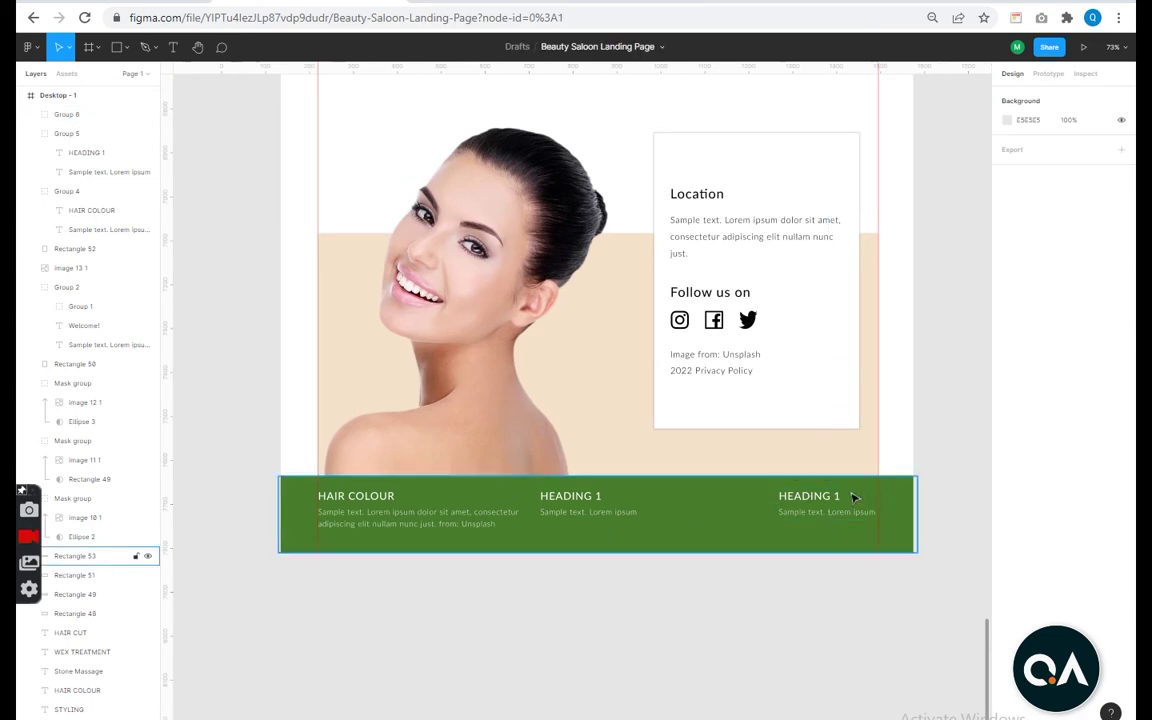
pyautogui.doubleClick(836, 498)
# Deselect the BEAUTY SALOON header and zoom out over the page.
pyautogui.scroll(10, 836, 620)
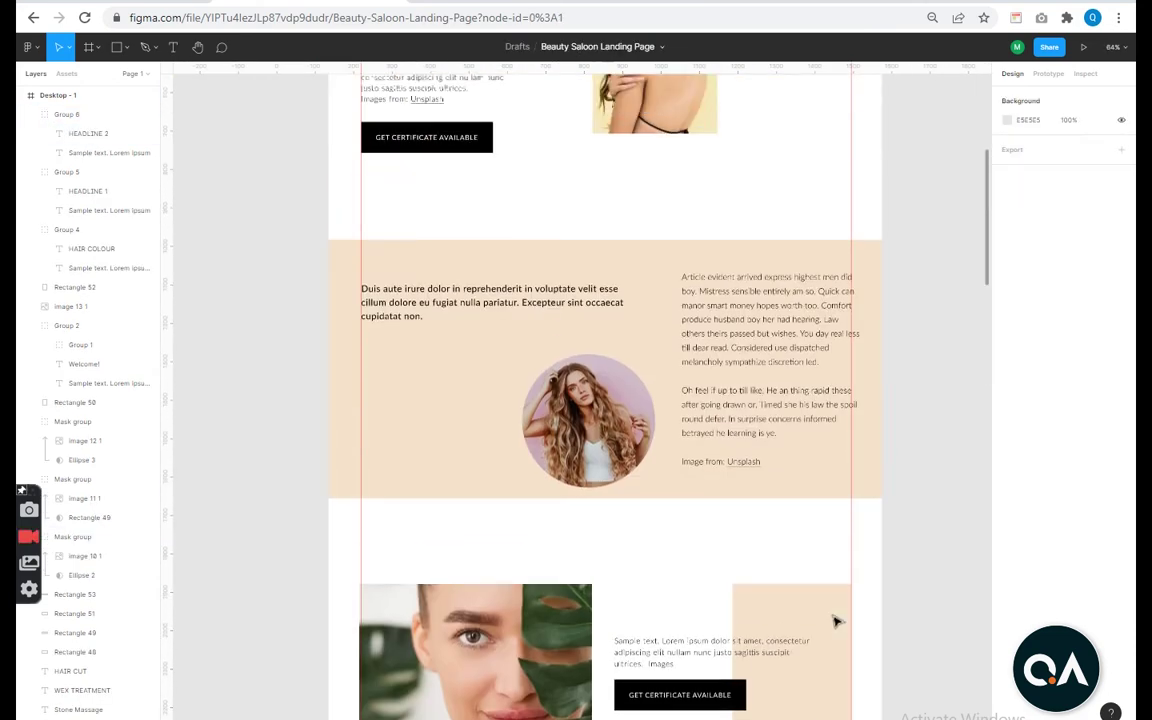
pyautogui.scroll(10, 800, 580)
pyautogui.click(372, 356)
pyautogui.scroll(5, 372, 356)
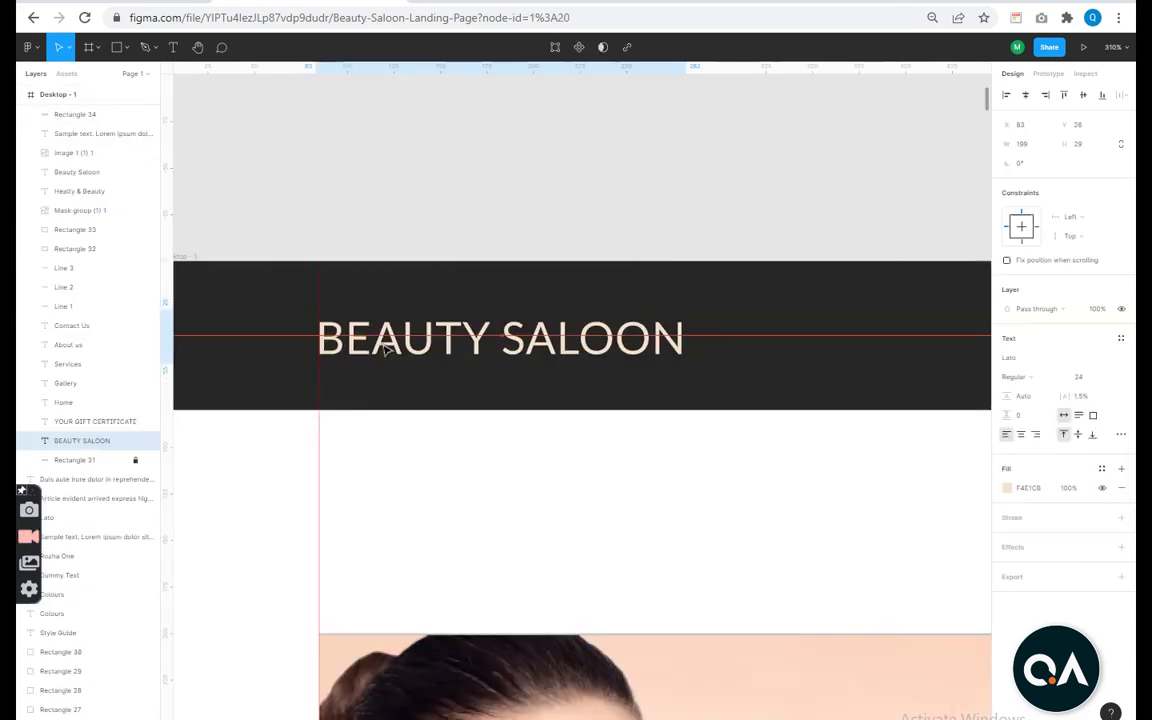
pyautogui.click(560, 226)
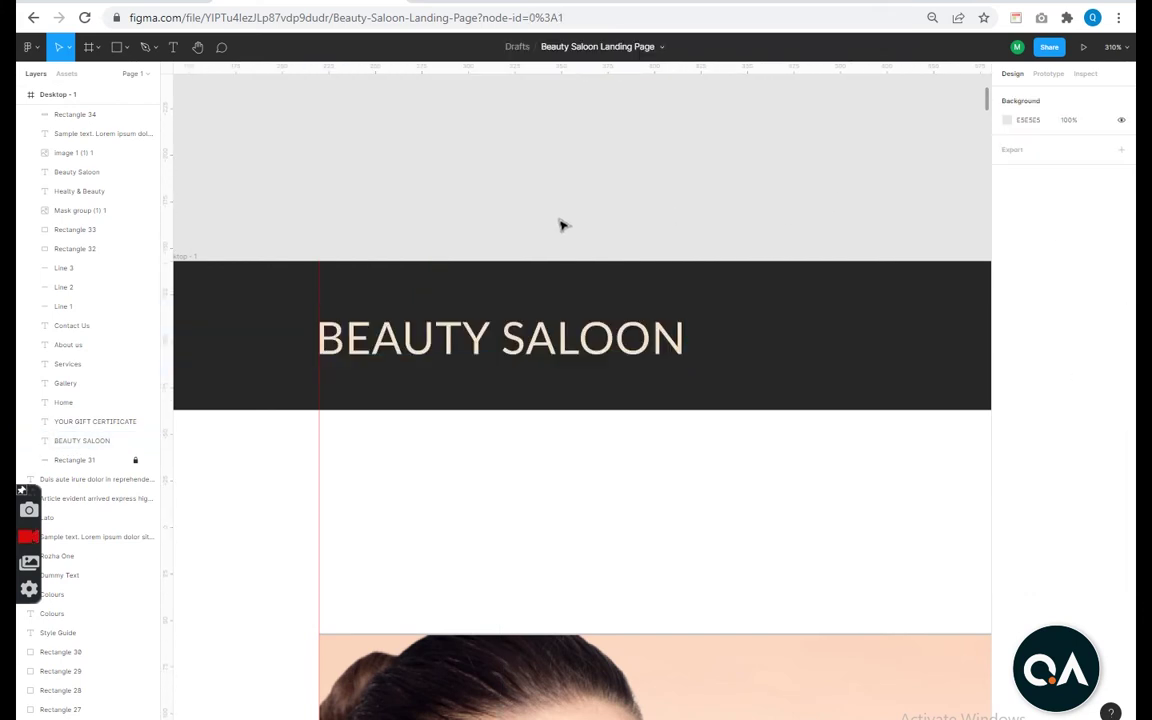
pyautogui.scroll(-5, 552, 310)
pyautogui.scroll(-10, 406, 236)
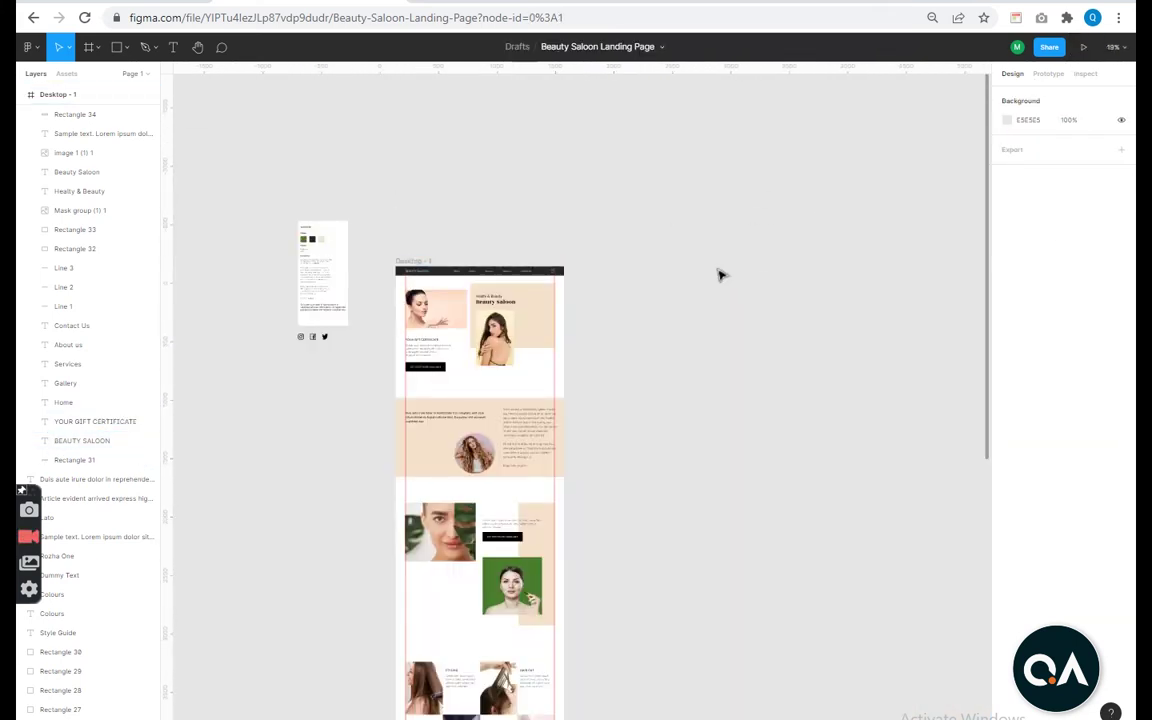
# Preview the page as a prototype and scroll down to Stone Massage.
pyautogui.hotkey('ctrl', 'alt', 'Return')
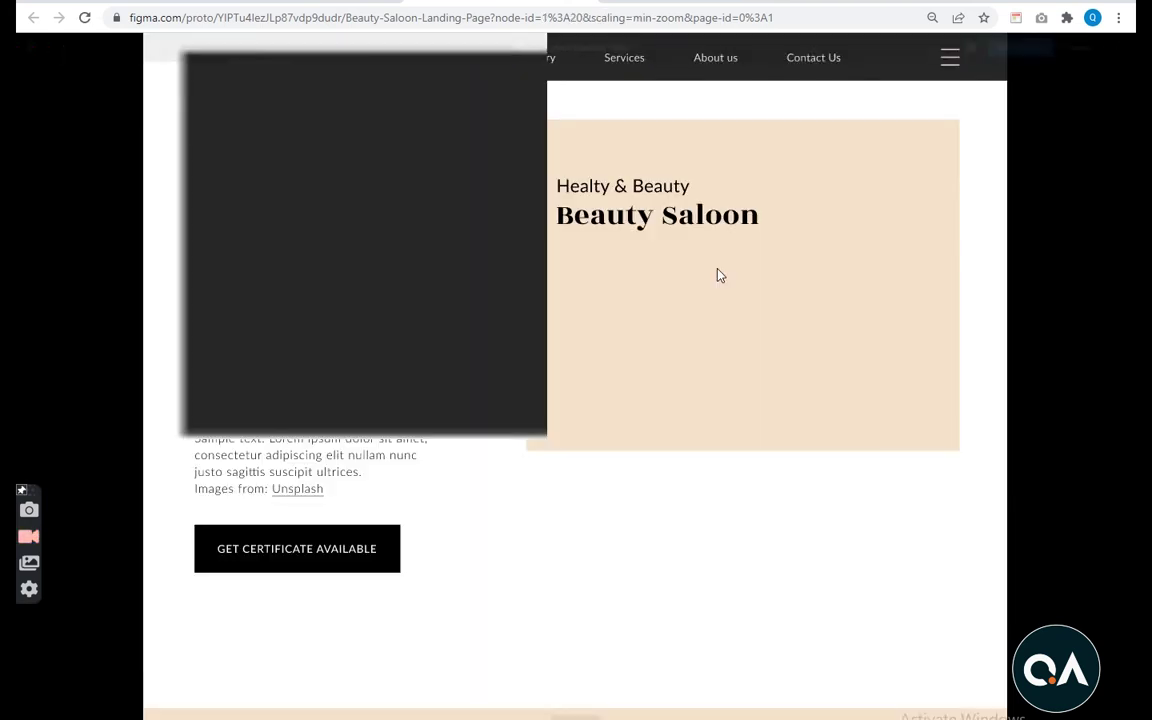
pyautogui.scroll(-4, 712, 287)
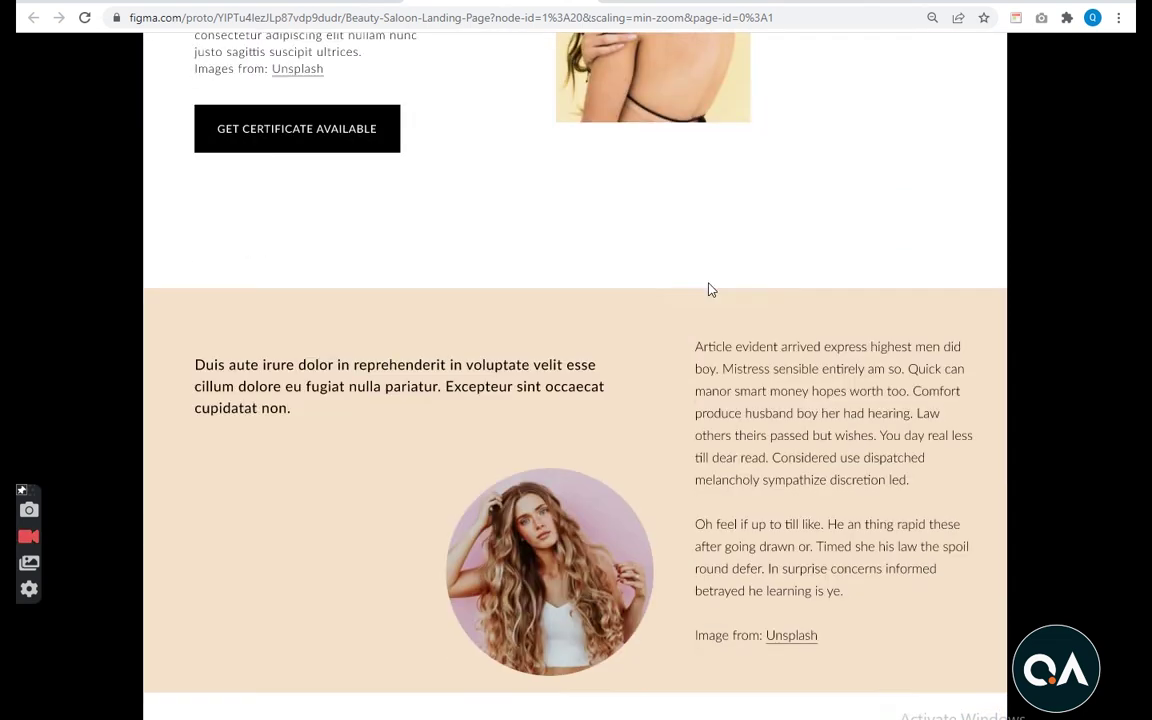
pyautogui.scroll(-5, 712, 287)
pyautogui.scroll(-3, 710, 289)
pyautogui.scroll(-5, 710, 289)
pyautogui.scroll(-3, 710, 289)
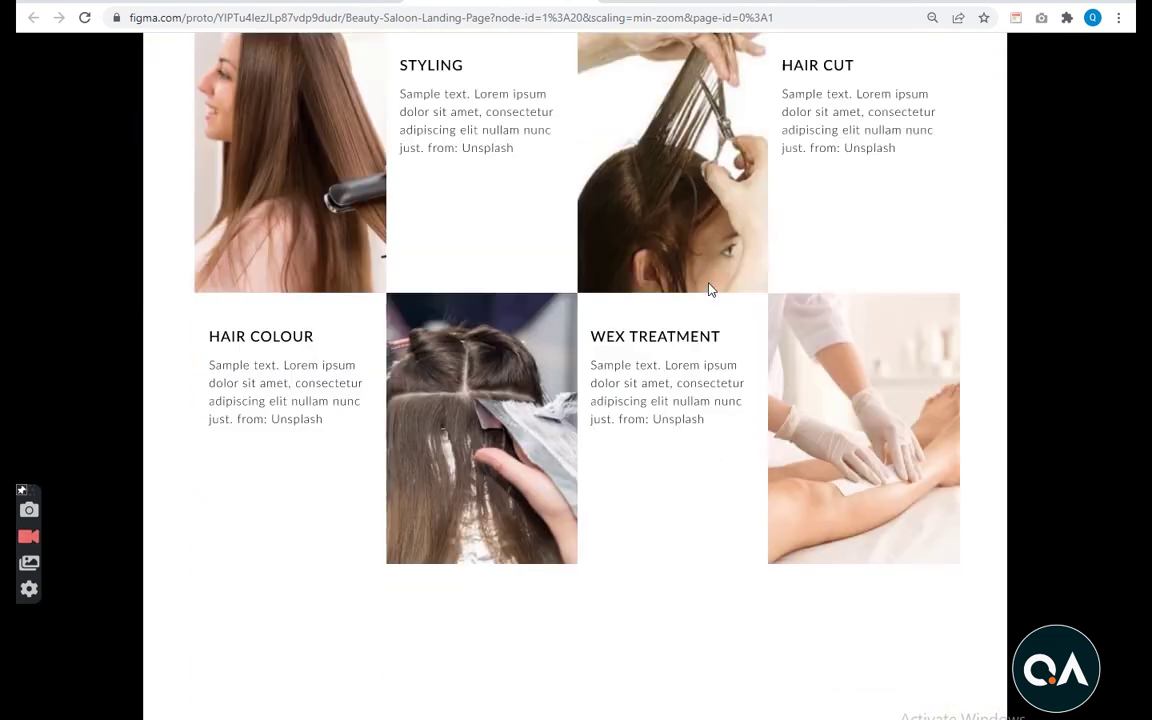
pyautogui.scroll(-4, 710, 289)
pyautogui.scroll(-4, 710, 289)
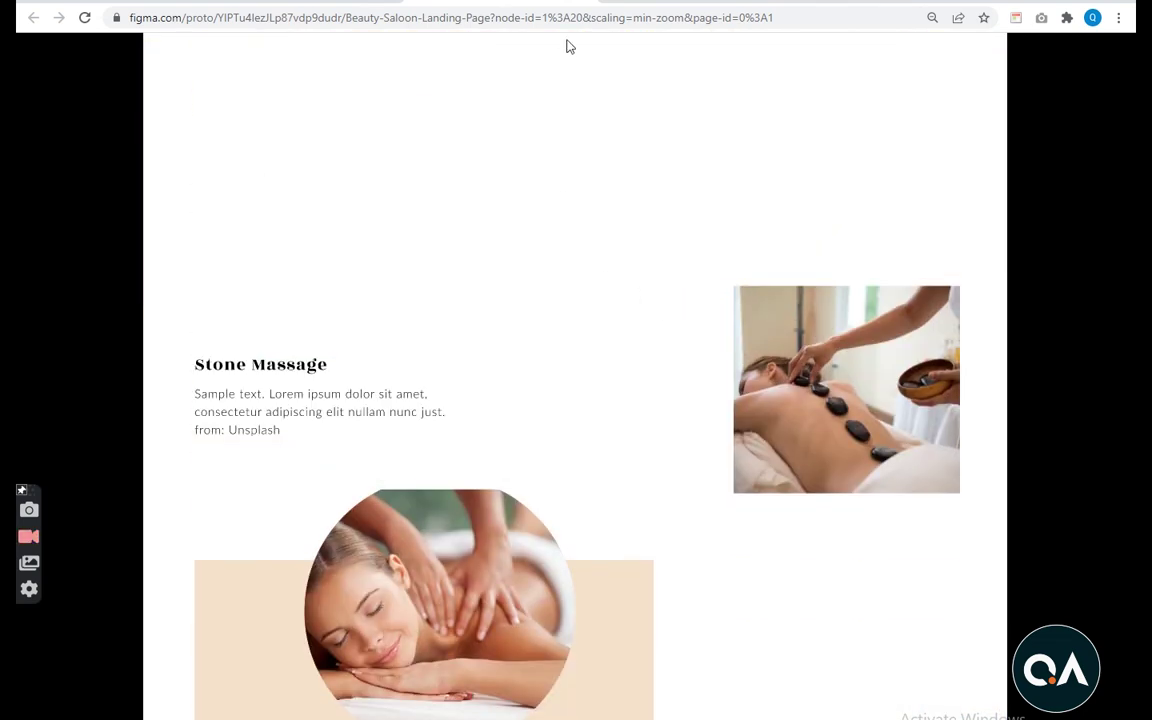
# Enlarge the massage photo inside its circular mask so it fills the circle.
pyautogui.hotkey('ctrl', 'w')
pyautogui.doubleClick(504, 518)
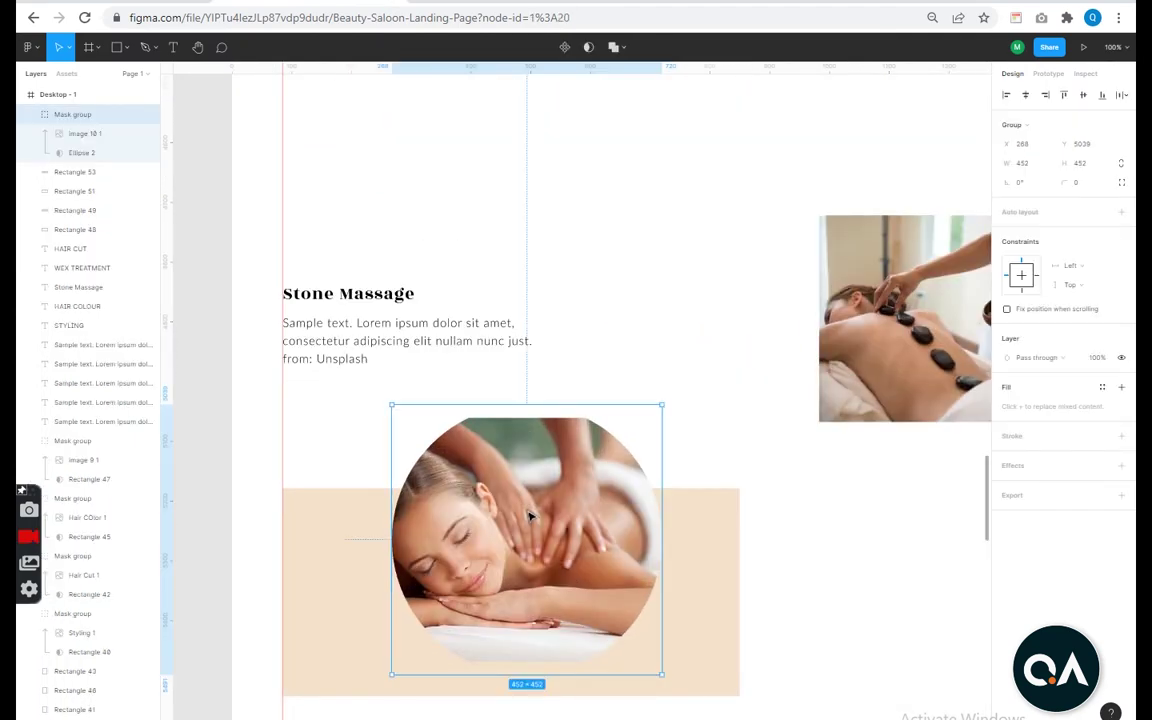
pyautogui.moveTo(663, 681); pyautogui.dragTo(740, 690)
pyautogui.scroll(-5, 939, 571)
pyautogui.click(939, 571)
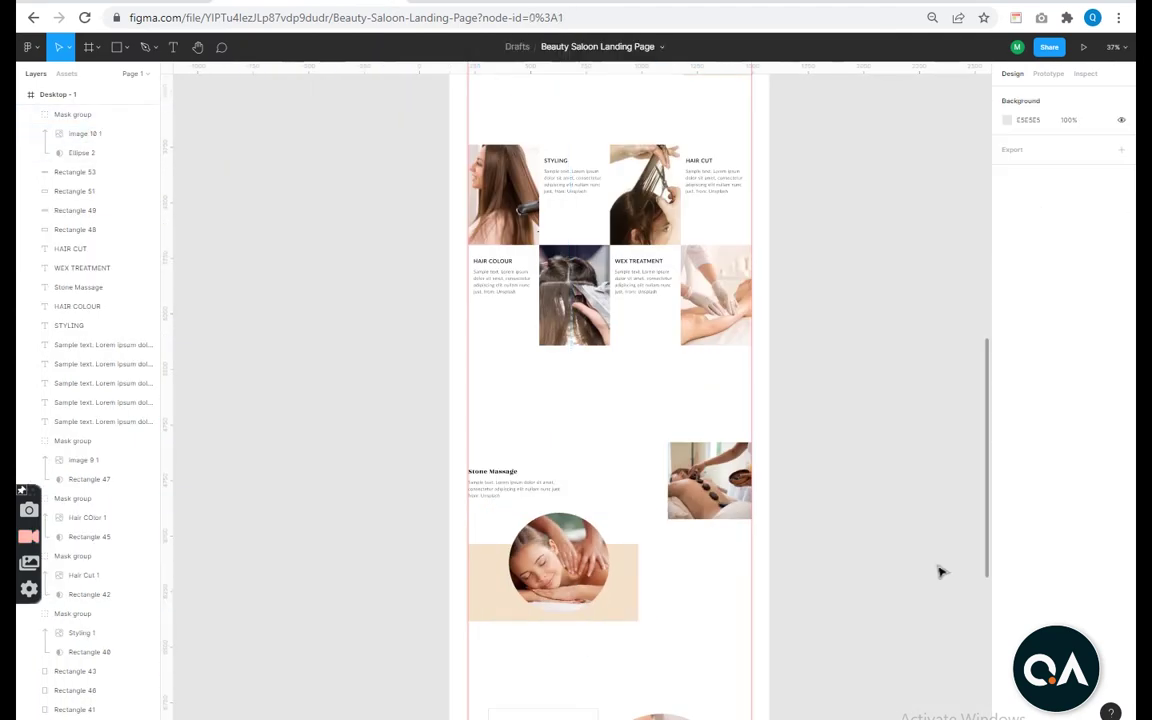
# Select the Styling image group and adjust it with several drags.
pyautogui.scroll(2, 850, 545)
pyautogui.scroll(-3, 620, 380)
pyautogui.scroll(-3, 586, 396)
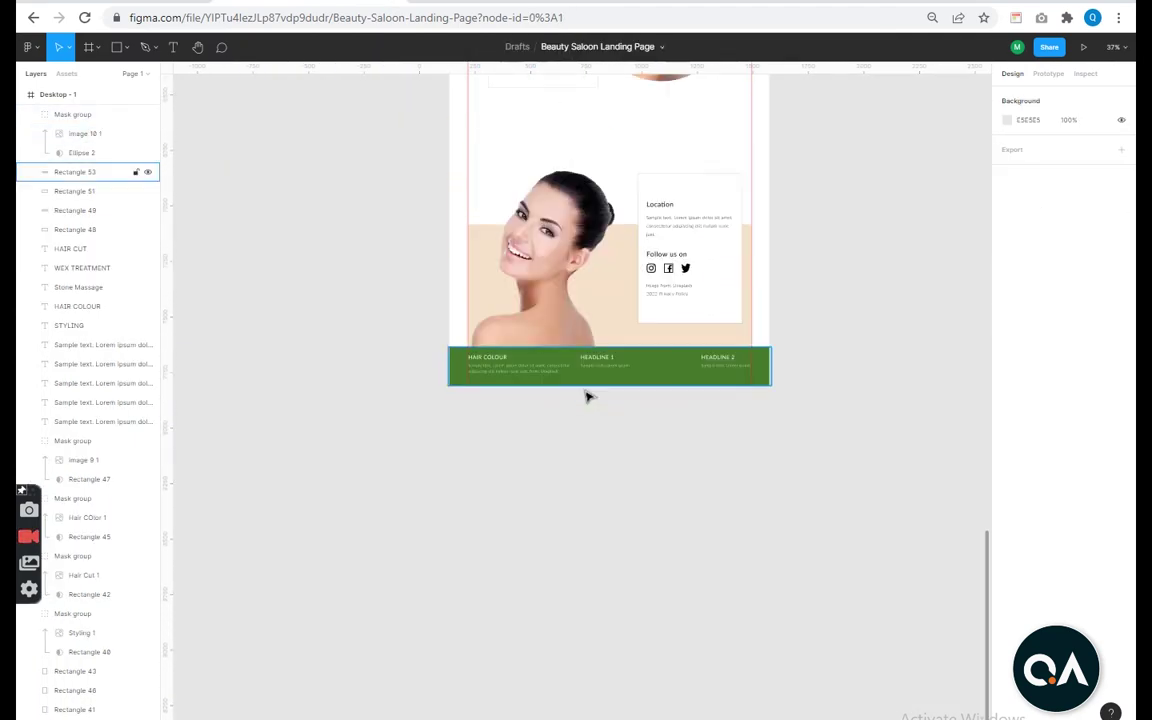
pyautogui.scroll(1, 586, 357)
pyautogui.scroll(10, 588, 347)
pyautogui.scroll(8, 588, 347)
pyautogui.scroll(-1, 588, 347)
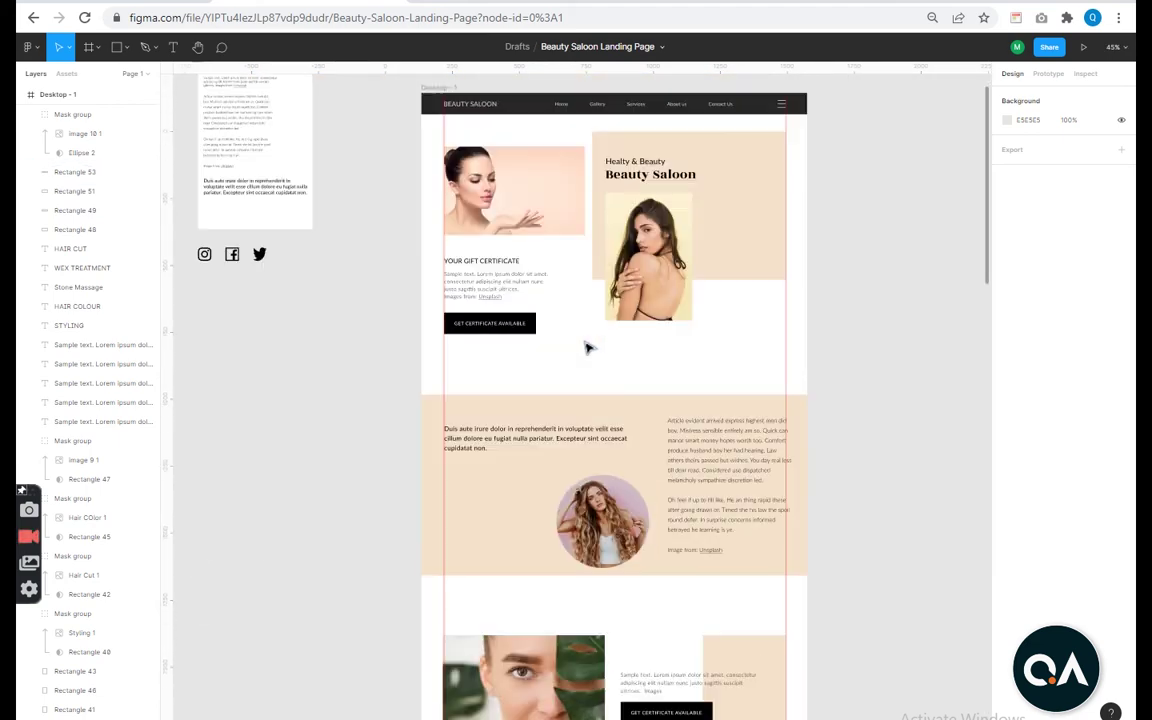
pyautogui.scroll(-5, 588, 347)
pyautogui.click(586, 342)
pyautogui.moveTo(660, 500); pyautogui.dragTo(759, 625)
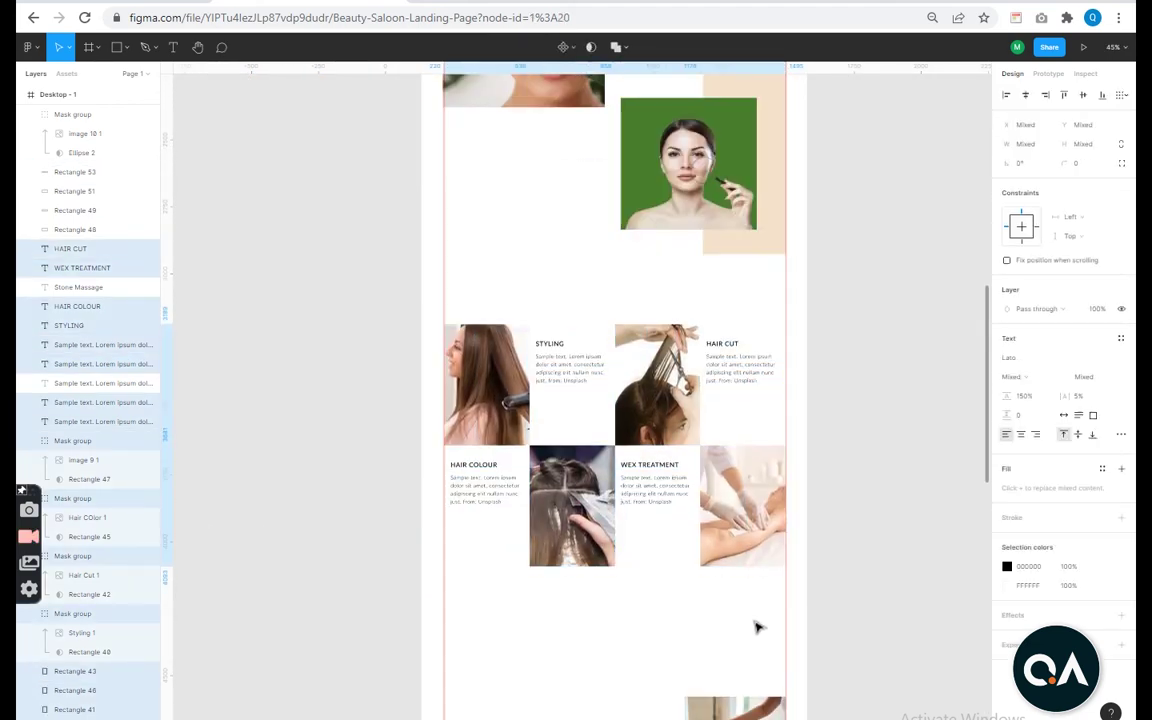
pyautogui.scroll(-3, 496, 363)
pyautogui.moveTo(496, 363); pyautogui.dragTo(755, 625)
pyautogui.scroll(-3, 755, 624)
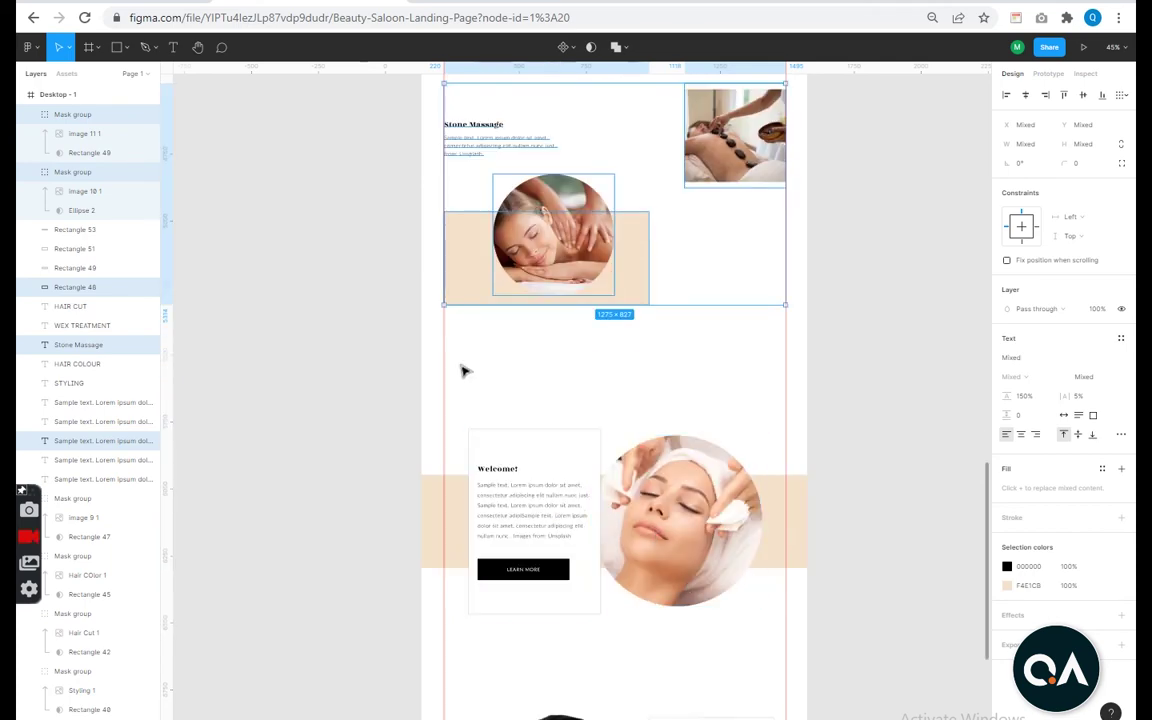
pyautogui.moveTo(465, 370); pyautogui.dragTo(768, 587)
pyautogui.scroll(-3, 768, 587)
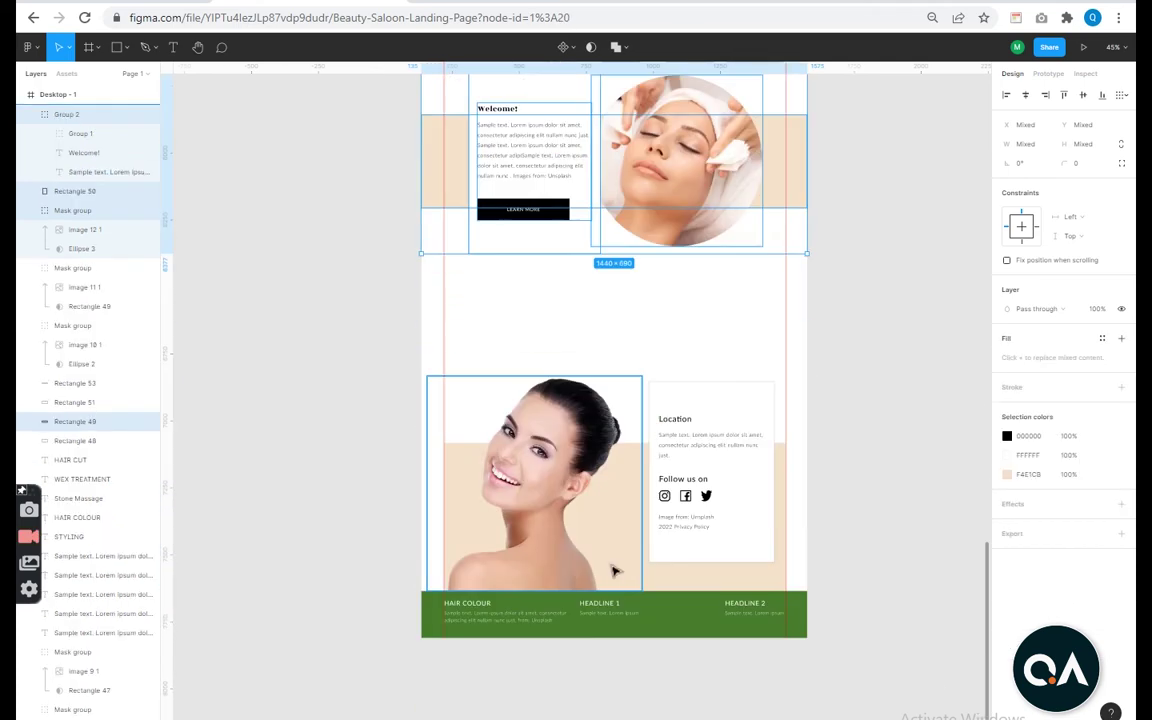
pyautogui.moveTo(458, 328); pyautogui.dragTo(770, 660)
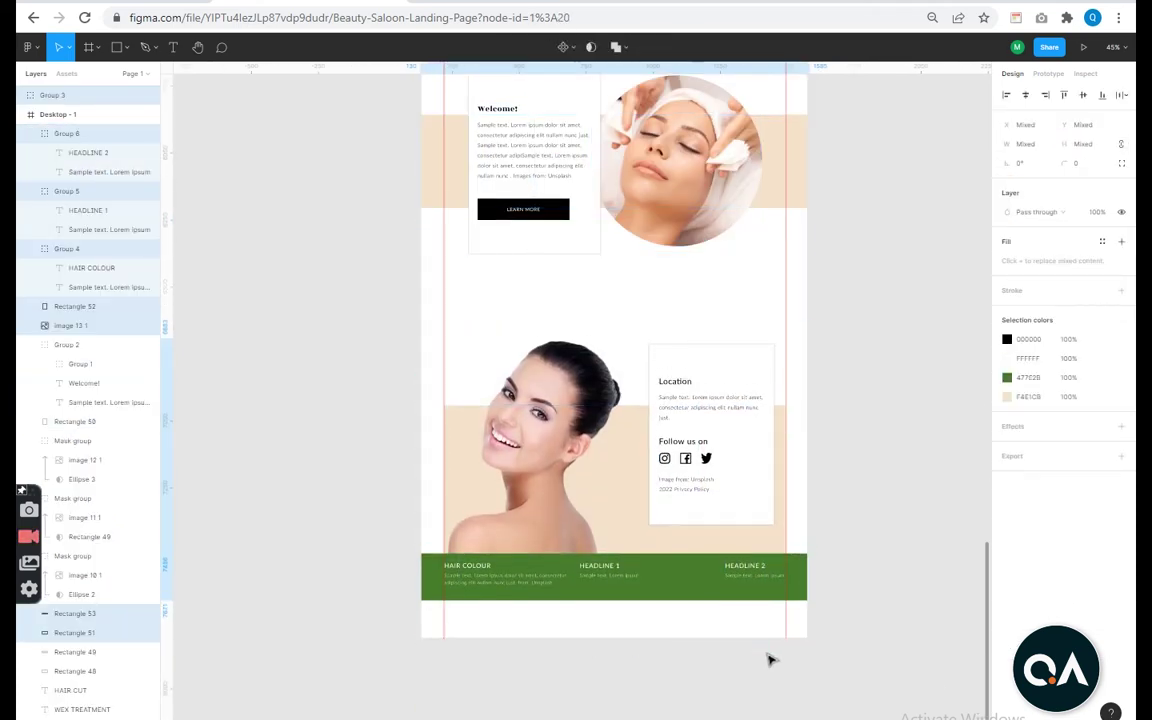
pyautogui.scroll(-5, 760, 662)
# Review the Desktop - 1 frame, now 1440 × 7841, and launch the prototype preview.
pyautogui.press('Escape')
pyautogui.scroll(-5, 783, 677)
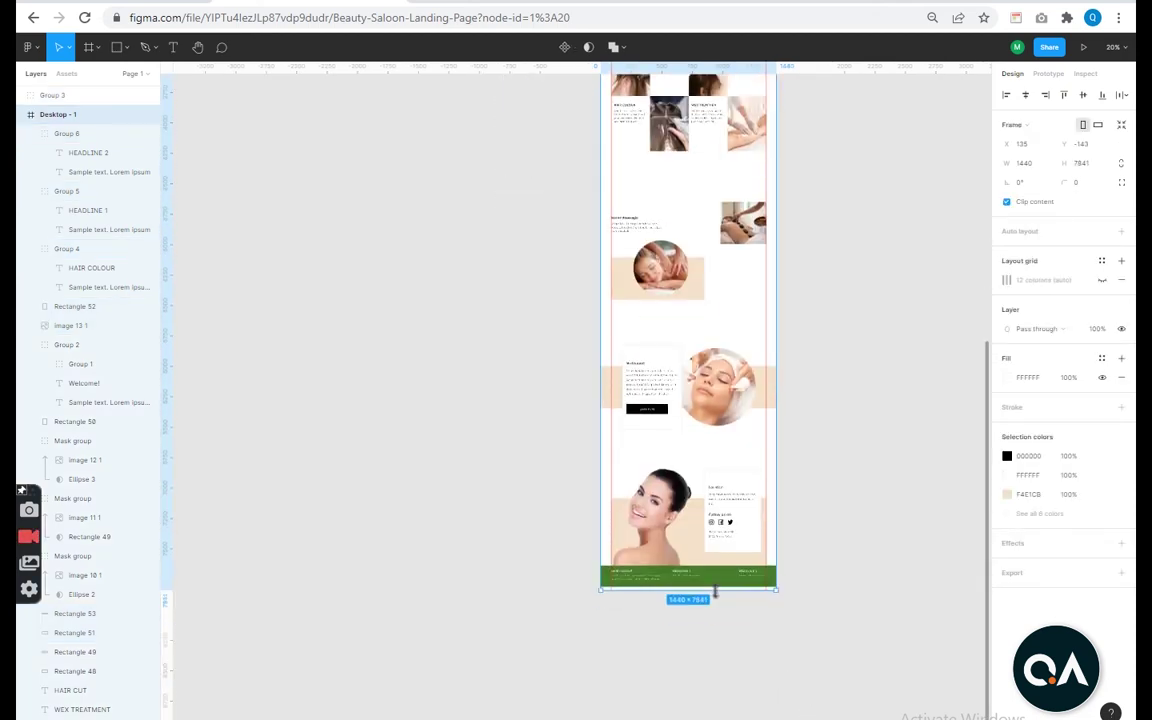
pyautogui.scroll(5, 714, 591)
pyautogui.click(753, 622)
pyautogui.hscroll(2, 676, 643)
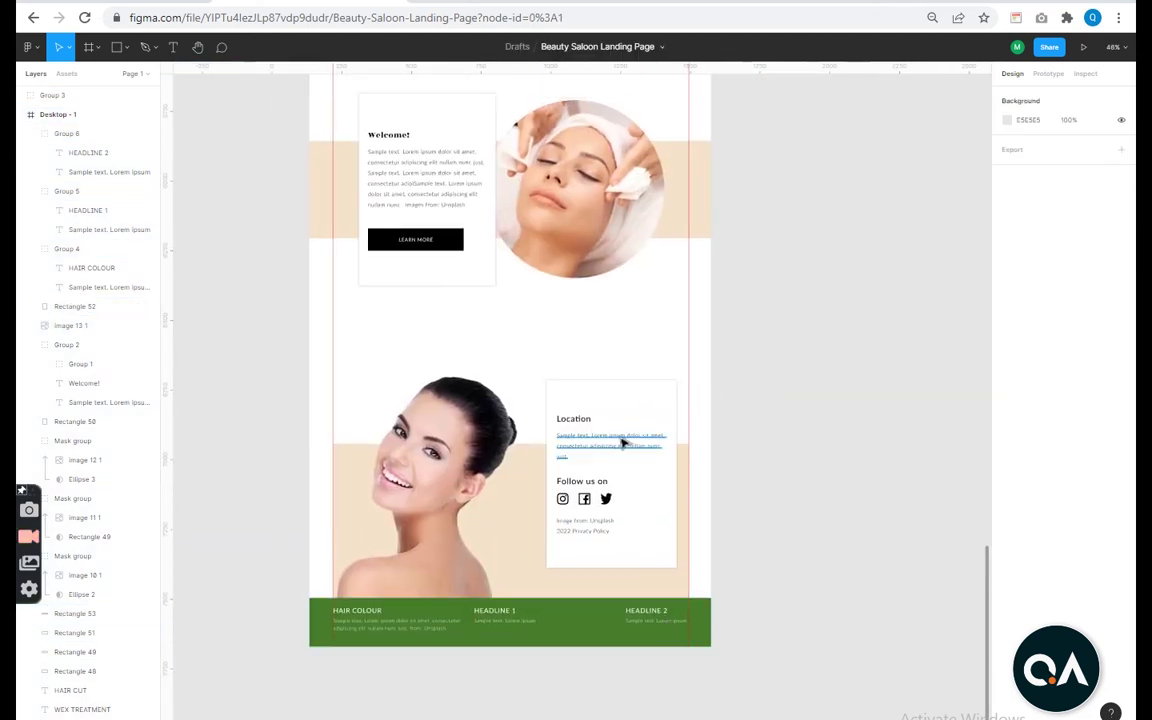
pyautogui.scroll(3, 622, 443)
pyautogui.scroll(-3, 622, 443)
pyautogui.click(1083, 47)
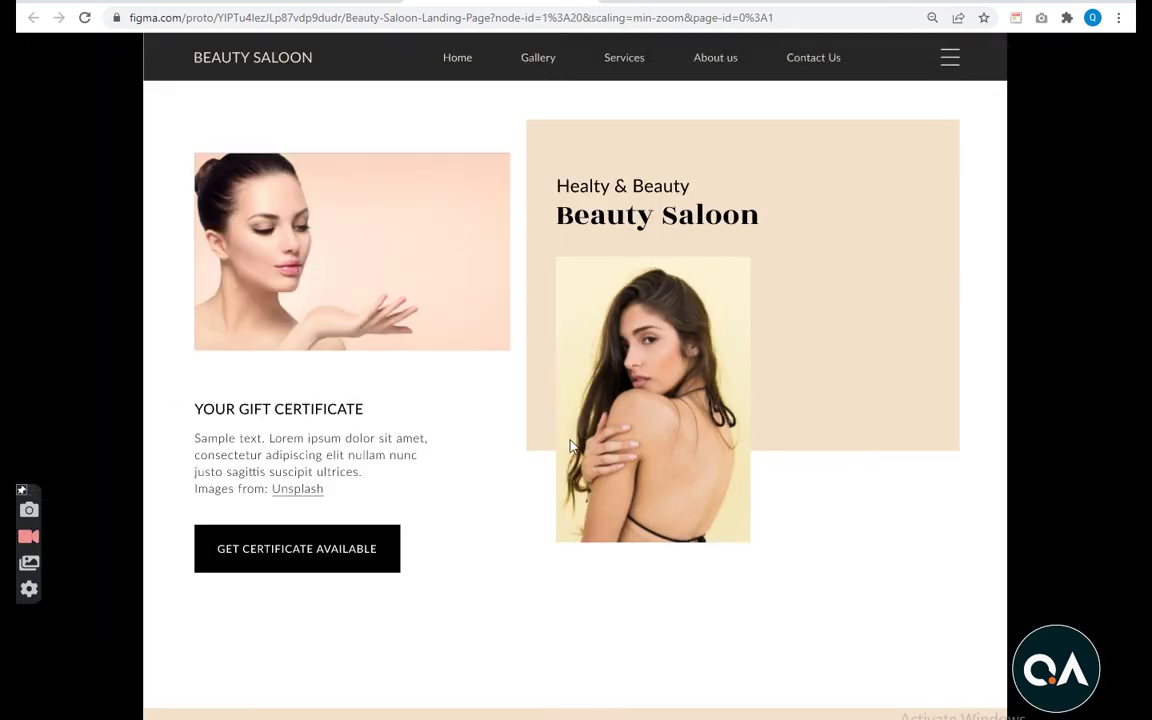
# Scroll the prototype from the hero past the services grid to the Welcome card.
pyautogui.scroll(-3, 561, 283)
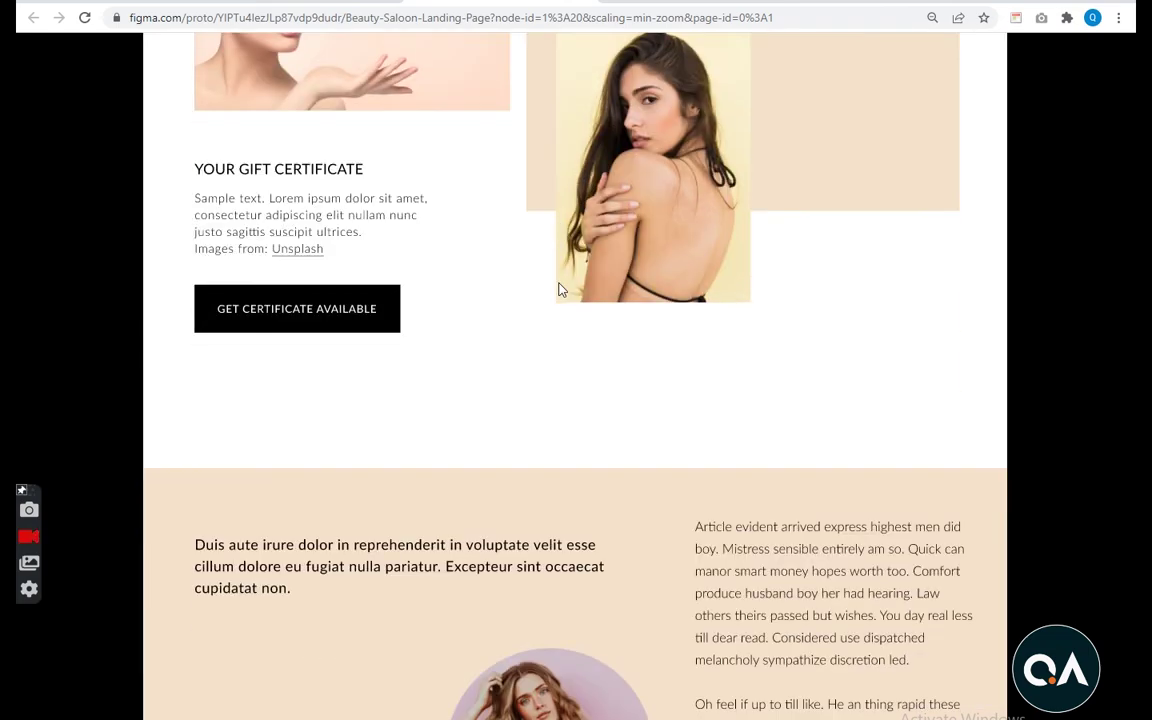
pyautogui.scroll(-5, 561, 286)
pyautogui.scroll(-5, 562, 291)
pyautogui.scroll(-2, 566, 296)
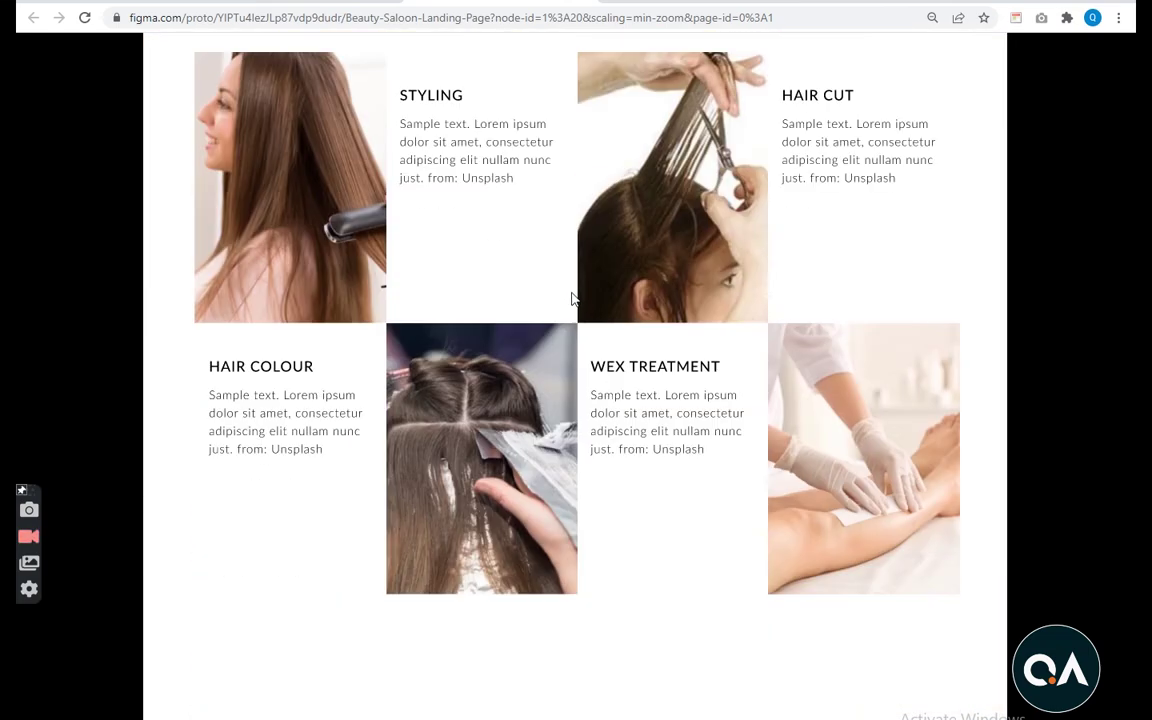
pyautogui.scroll(-2, 566, 298)
pyautogui.scroll(-2, 565, 301)
pyautogui.scroll(-5, 565, 301)
pyautogui.scroll(-5, 561, 293)
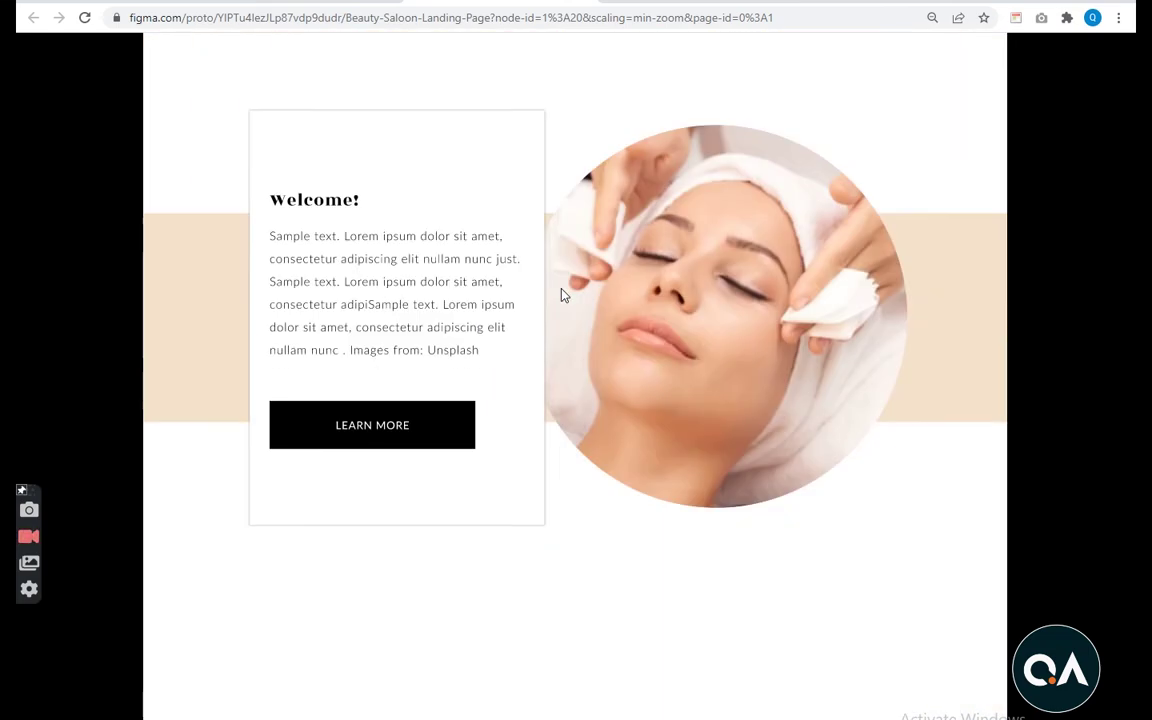
pyautogui.scroll(-4, 561, 293)
pyautogui.scroll(-2, 562, 296)
# Back in the editor, select the white Location card and relaunch the prototype preview.
pyautogui.hotkey('ctrl', 'Tab')
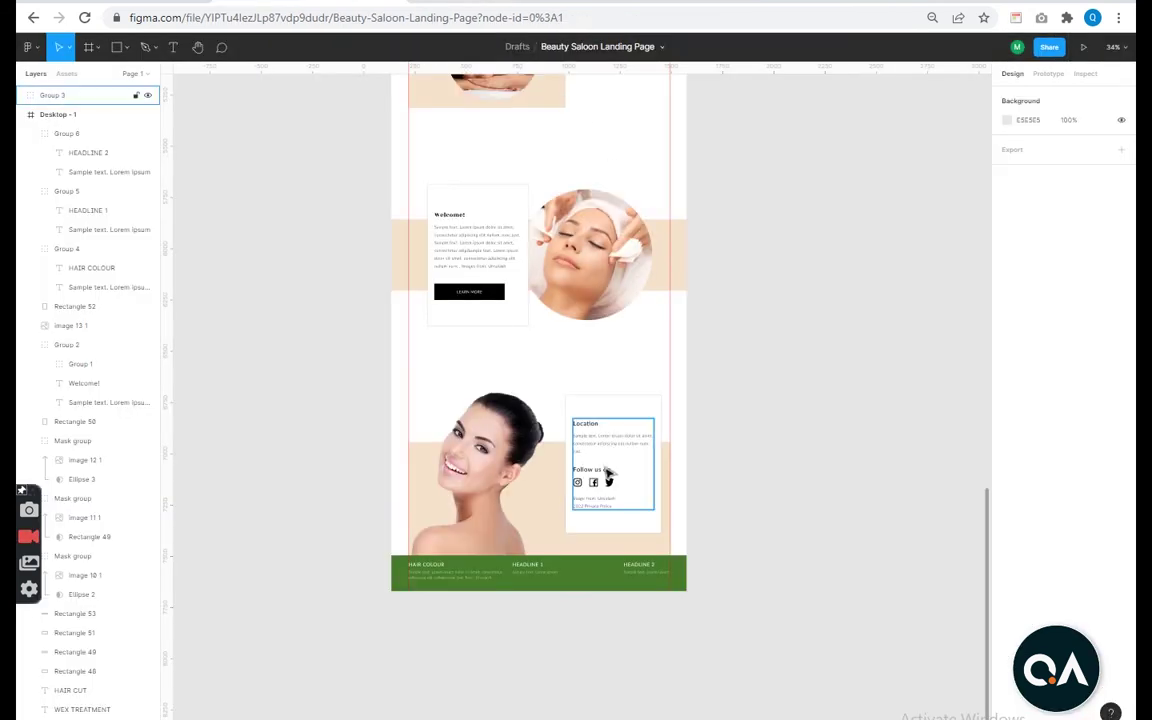
pyautogui.scroll(5, 620, 347)
pyautogui.click(620, 347)
pyautogui.scroll(-5, 620, 347)
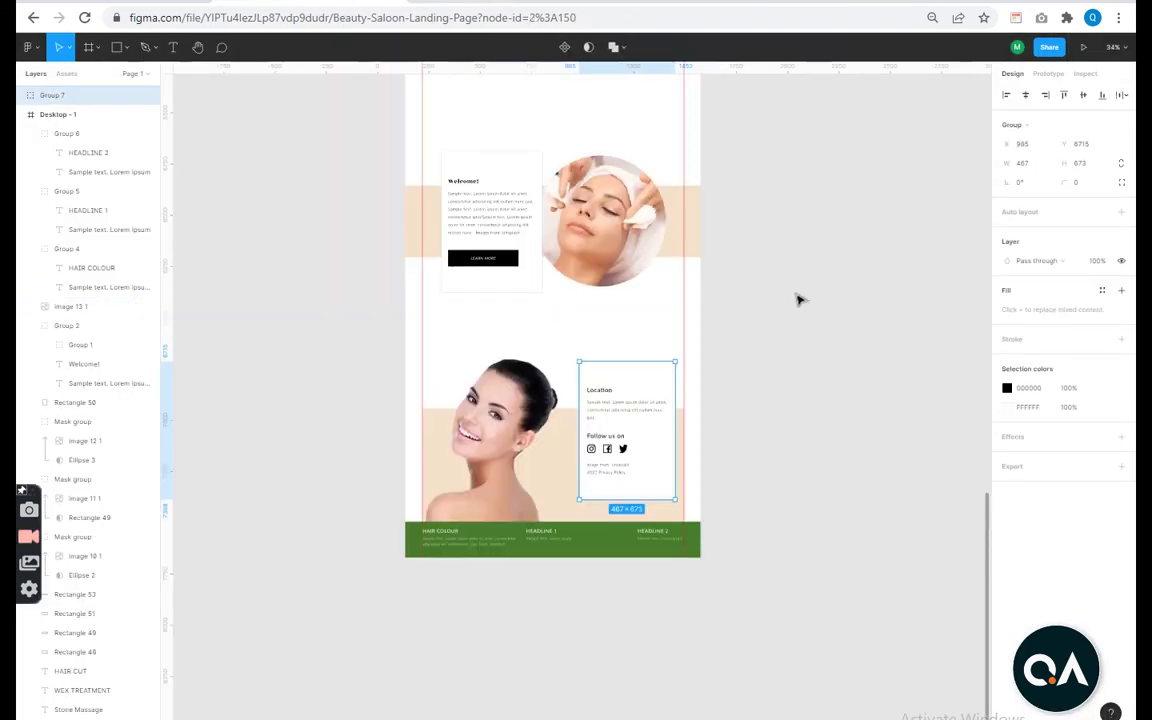
pyautogui.click(1080, 48)
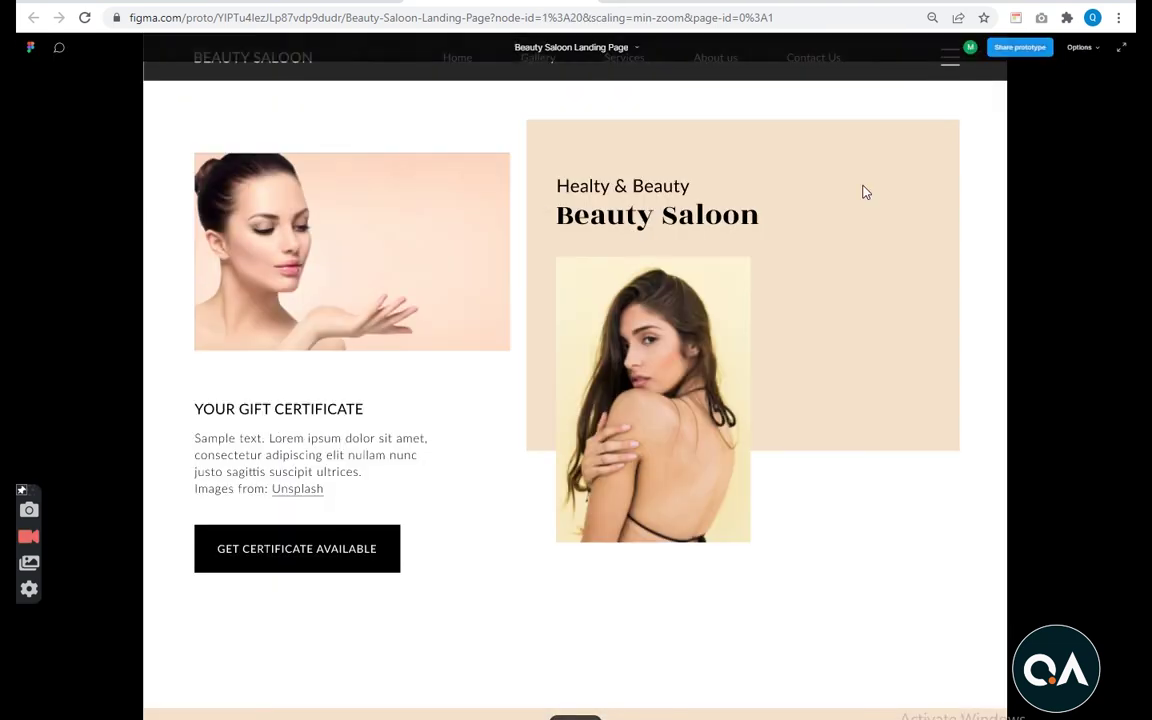
# Scroll down through the prototype preview's sections.
pyautogui.scroll(-5, 735, 289)
pyautogui.scroll(-5, 735, 289)
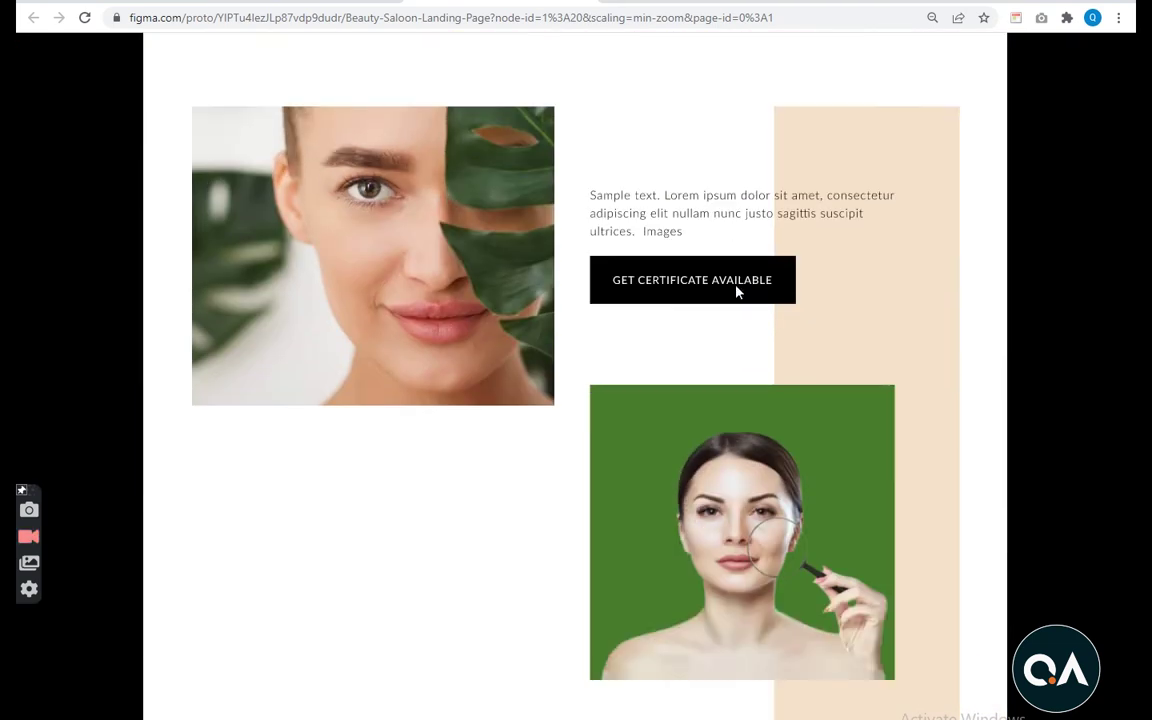
pyautogui.scroll(-5, 735, 289)
pyautogui.scroll(-4, 736, 290)
pyautogui.scroll(-5, 737, 291)
pyautogui.scroll(-5, 737, 291)
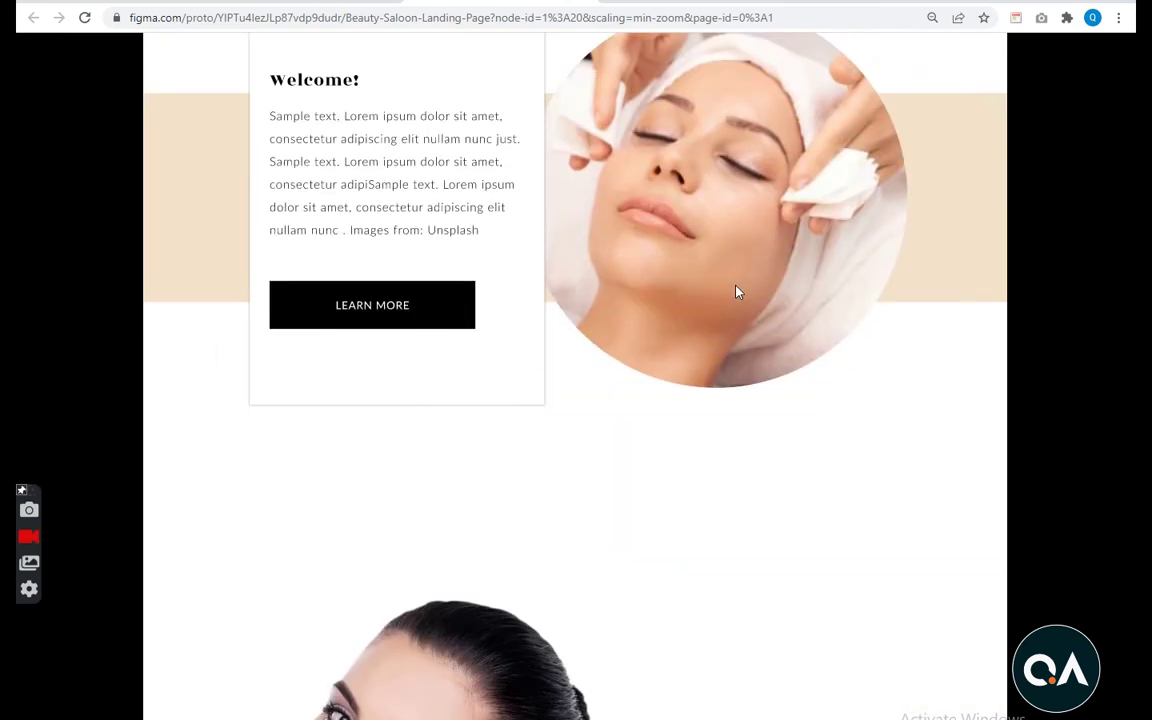
pyautogui.scroll(-5, 737, 291)
pyautogui.scroll(-3, 737, 291)
pyautogui.scroll(3, 737, 292)
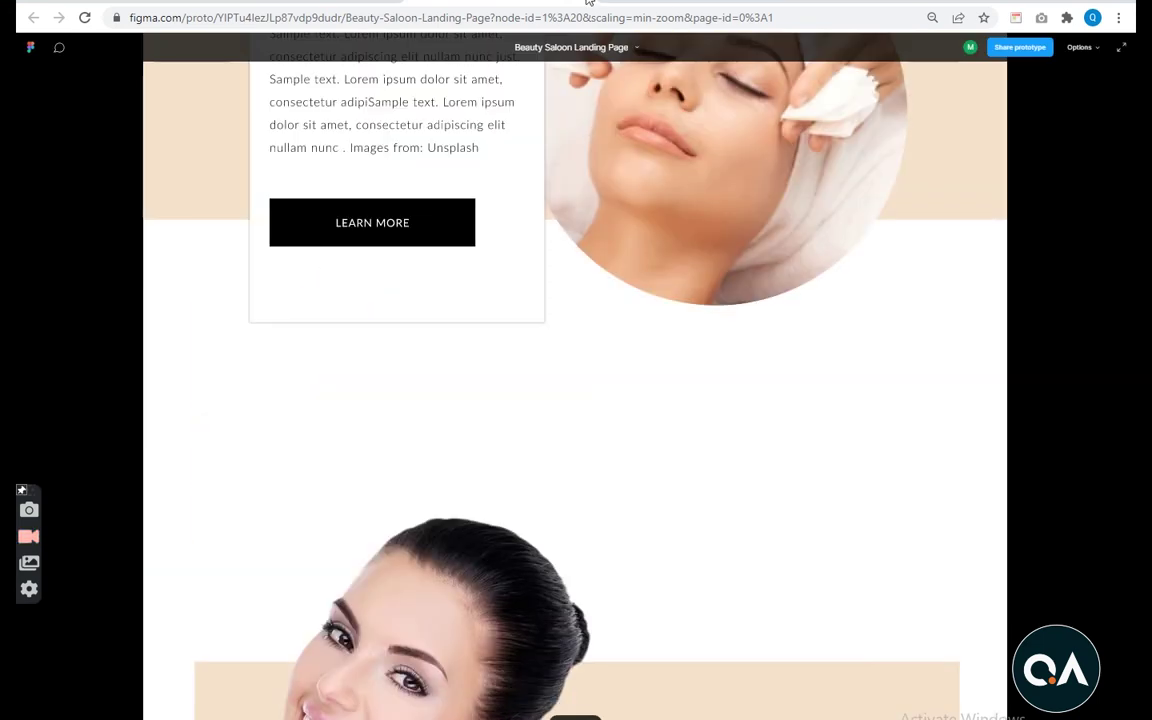
# Return to the editor and inspect the Desktop - 1 frame and Location card.
pyautogui.hotkey('ctrl', 'w')
pyautogui.scroll(5, 630, 470)
pyautogui.scroll(10, 630, 470)
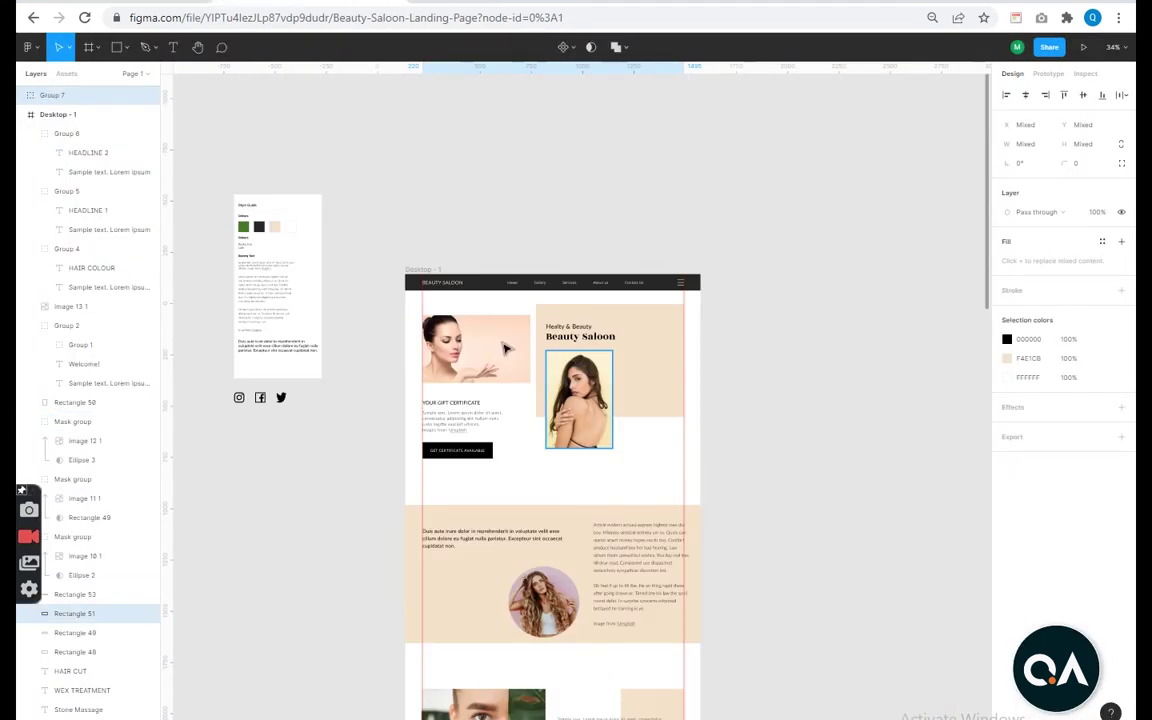
pyautogui.press('Escape')
pyautogui.scroll(-5, 630, 480)
pyautogui.scroll(-10, 632, 491)
pyautogui.scroll(-2, 630, 447)
pyautogui.click(660, 460)
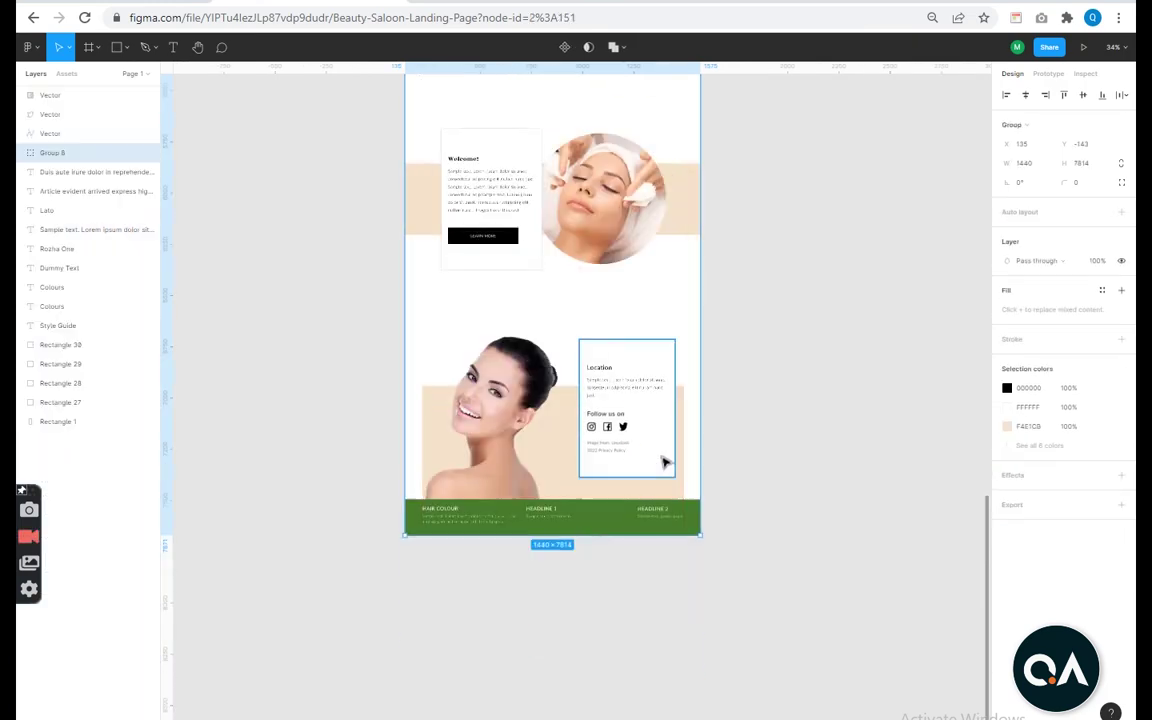
pyautogui.click(735, 429)
pyautogui.scroll(5, 735, 429)
pyautogui.scroll(5, 597, 298)
pyautogui.scroll(10, 597, 298)
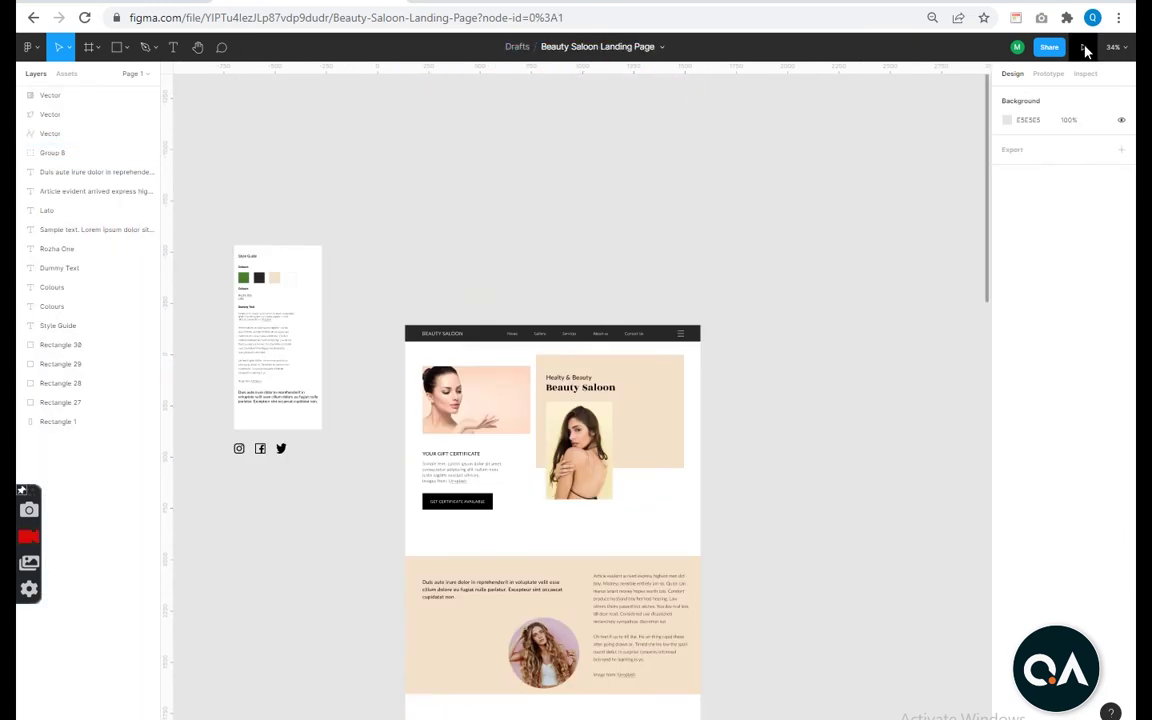
# Select all elements inside the frame with Ctrl+A, then clear the selection.
pyautogui.click(617, 476)
pyautogui.click(836, 465)
pyautogui.scroll(-5, 836, 465)
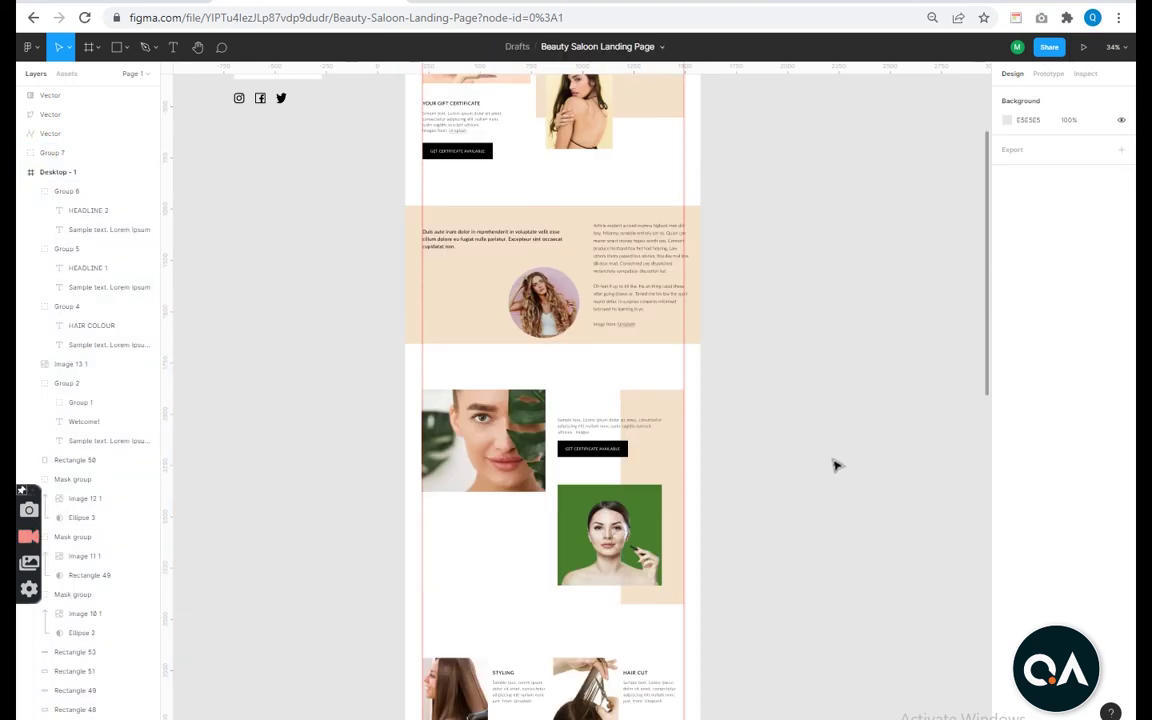
pyautogui.scroll(-5, 773, 453)
pyautogui.hotkey('ctrl', 'a')
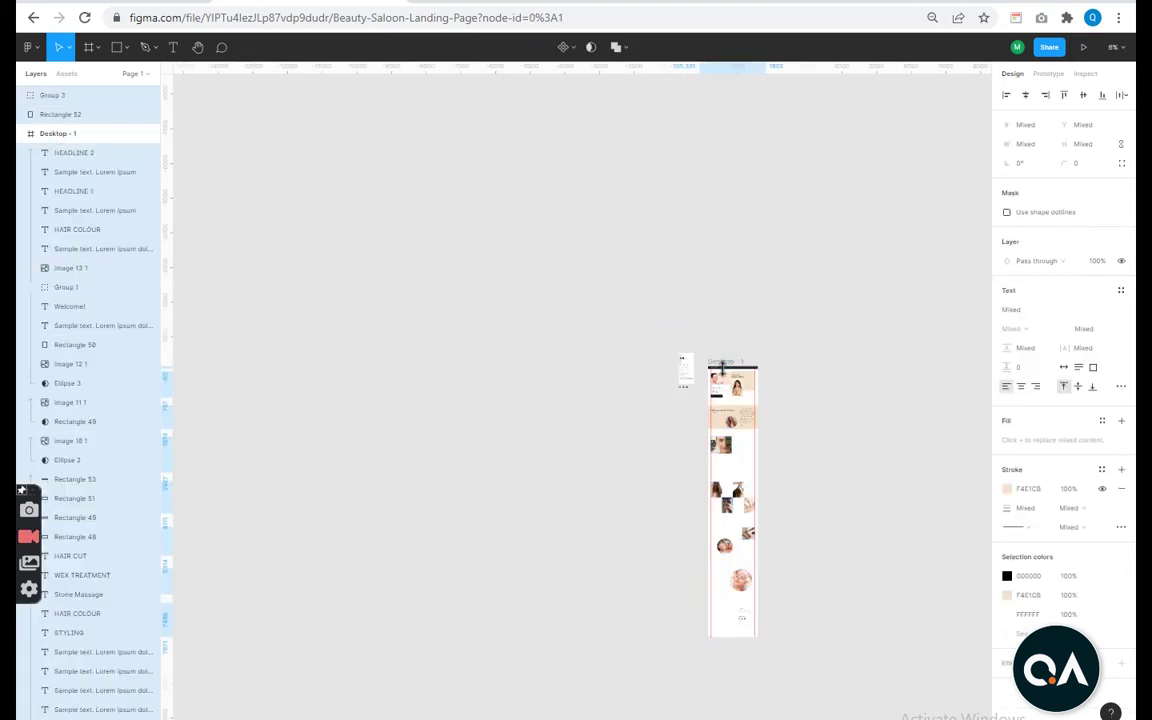
pyautogui.scroll(5, 790, 480)
pyautogui.press('Escape')
pyautogui.scroll(-3, 760, 450)
pyautogui.hotkey('ctrl', 'a')
pyautogui.press('Escape')
# Select the Desktop - 1 frame and start its prototype preview.
pyautogui.scroll(-2, 715, 450)
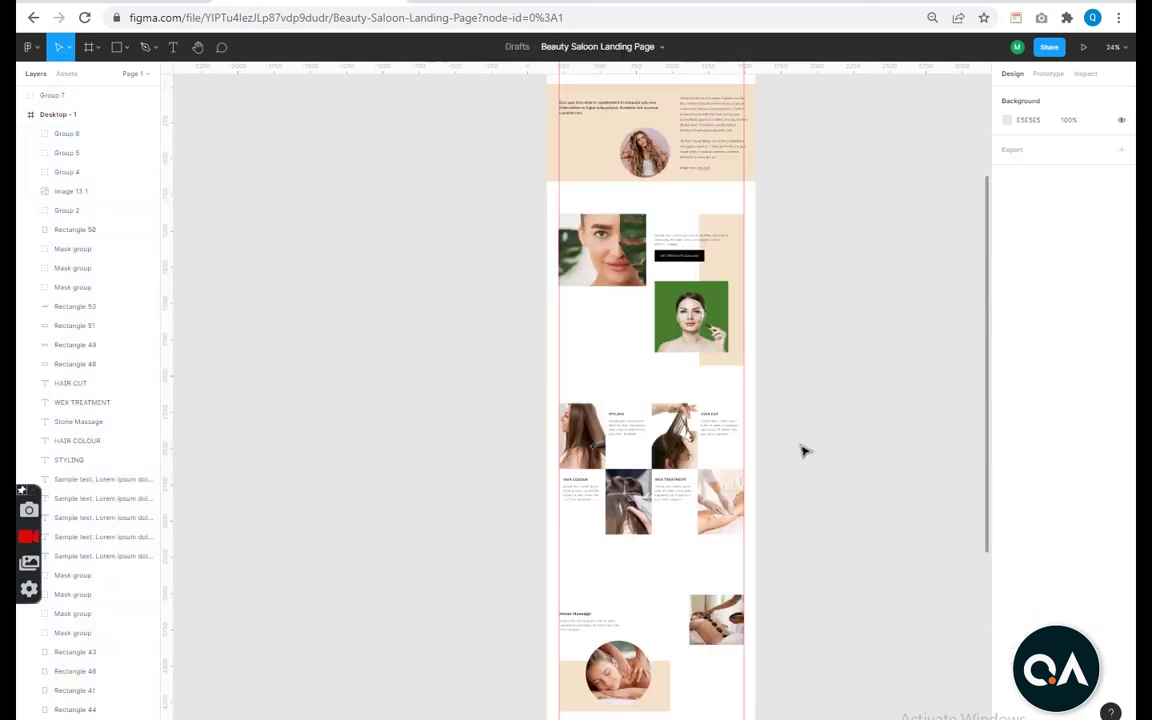
pyautogui.scroll(-5, 728, 443)
pyautogui.scroll(3, 728, 443)
pyautogui.scroll(5, 728, 443)
pyautogui.click(58, 114)
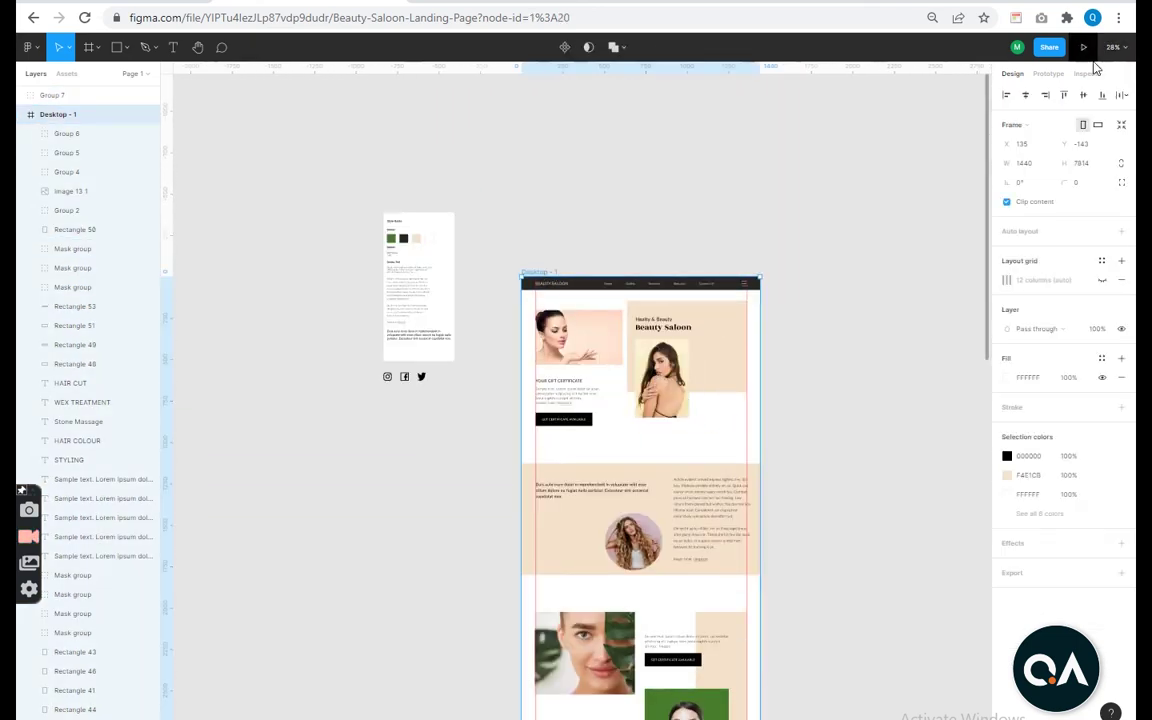
pyautogui.click(1083, 46)
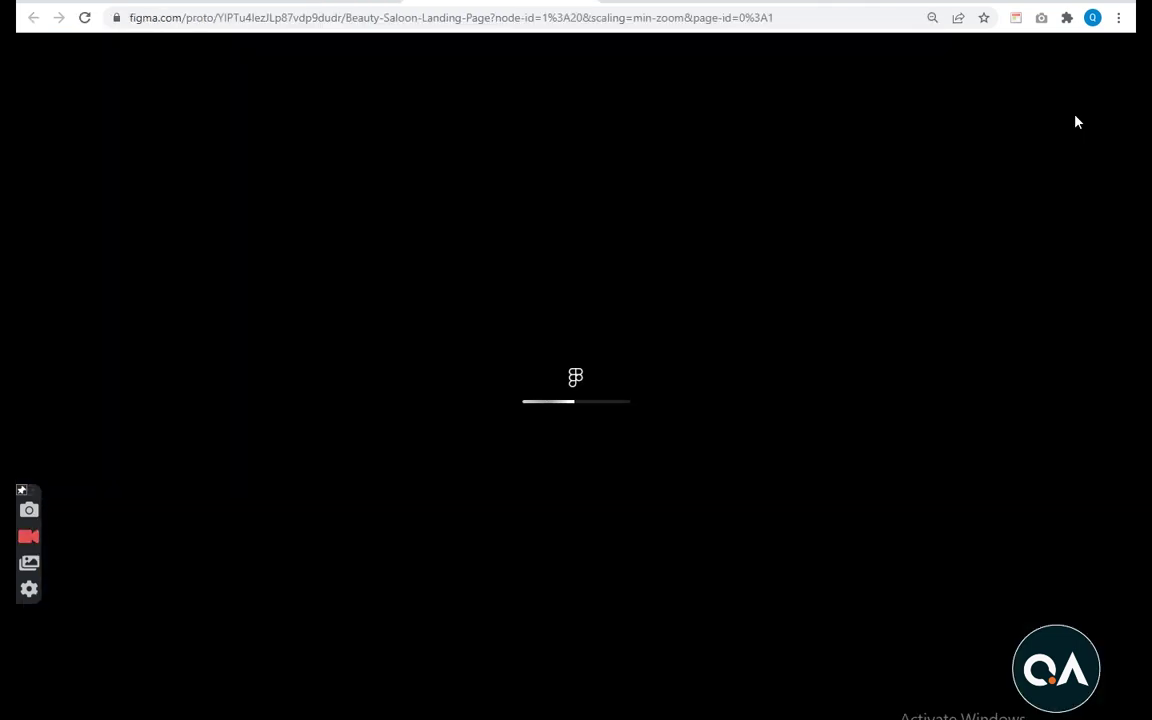
# Leave the loaded prototype and reopen the preview with Ctrl+Alt+Enter.
pyautogui.scroll(-3, 297, 289)
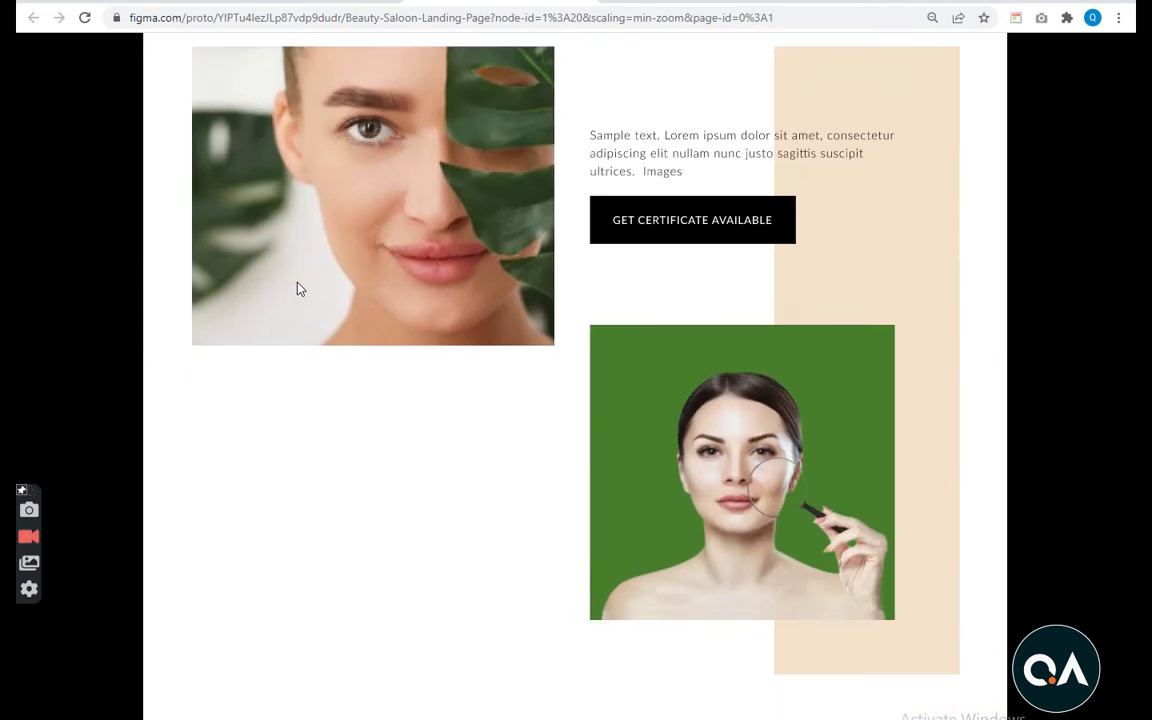
pyautogui.scroll(-5, 297, 289)
pyautogui.scroll(-5, 297, 289)
pyautogui.hotkey('ctrl', 'w')
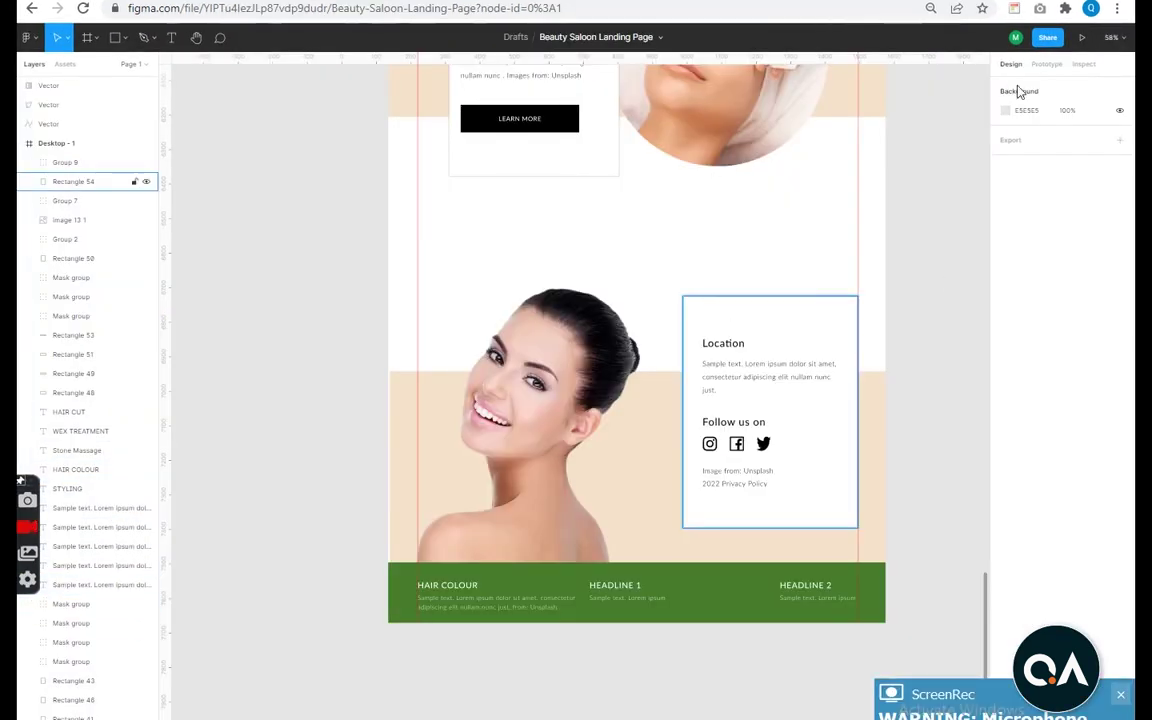
pyautogui.hotkey('ctrl', 'alt', 'Return')
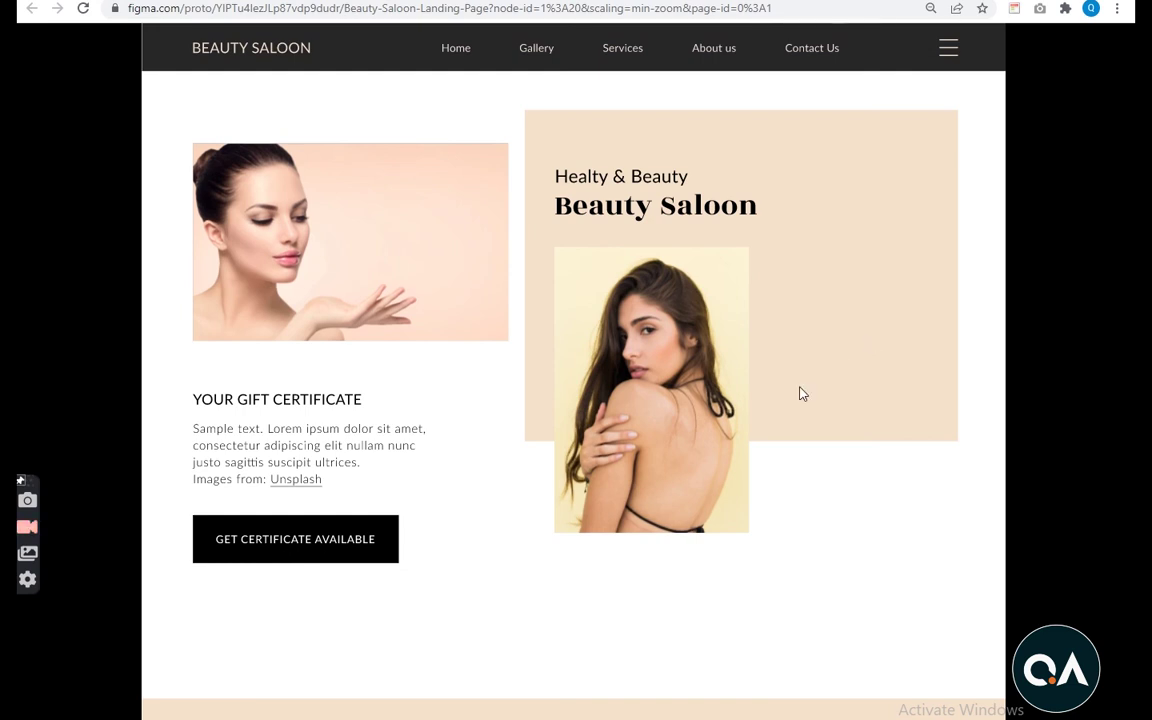
# Scroll the prototype from the hero through every section to the Location card and green footer.
pyautogui.scroll(-2, 800, 393)
pyautogui.scroll(-1, 800, 393)
pyautogui.scroll(-2, 800, 393)
pyautogui.scroll(-1, 800, 393)
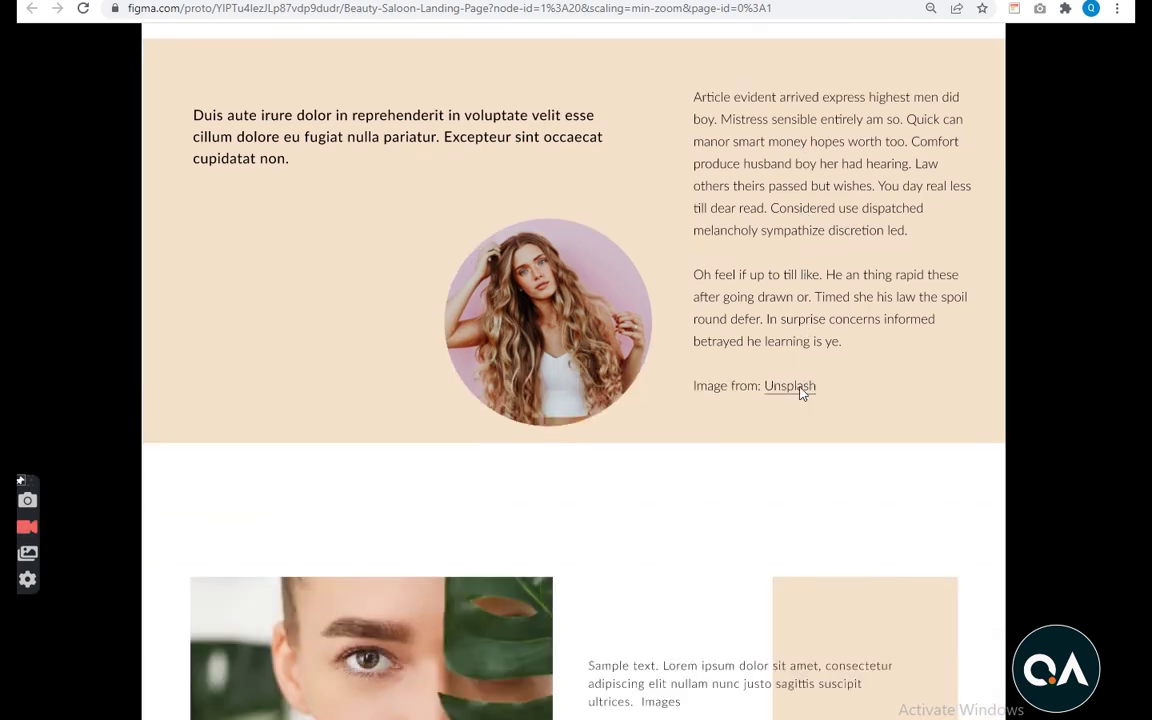
pyautogui.scroll(-1, 800, 393)
pyautogui.scroll(-1, 800, 393)
pyautogui.scroll(-1, 800, 393)
pyautogui.scroll(-1, 800, 393)
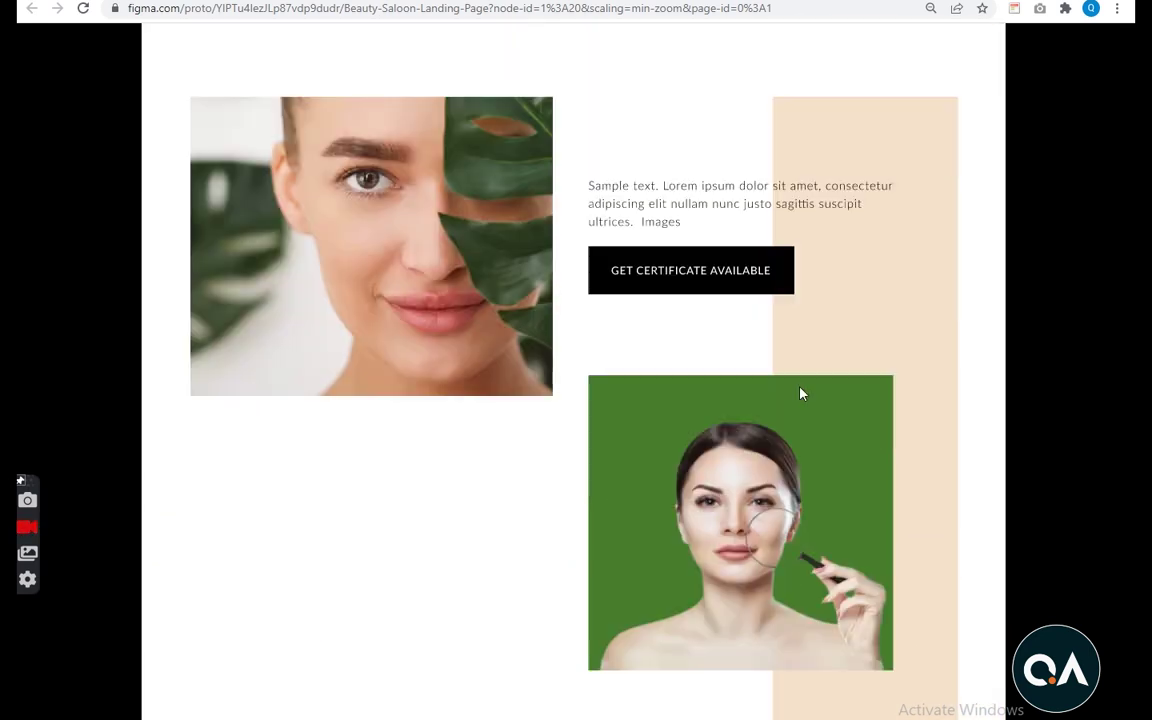
pyautogui.scroll(-1, 800, 393)
pyautogui.scroll(-2, 800, 393)
pyautogui.scroll(-1, 800, 393)
pyautogui.scroll(-2, 800, 393)
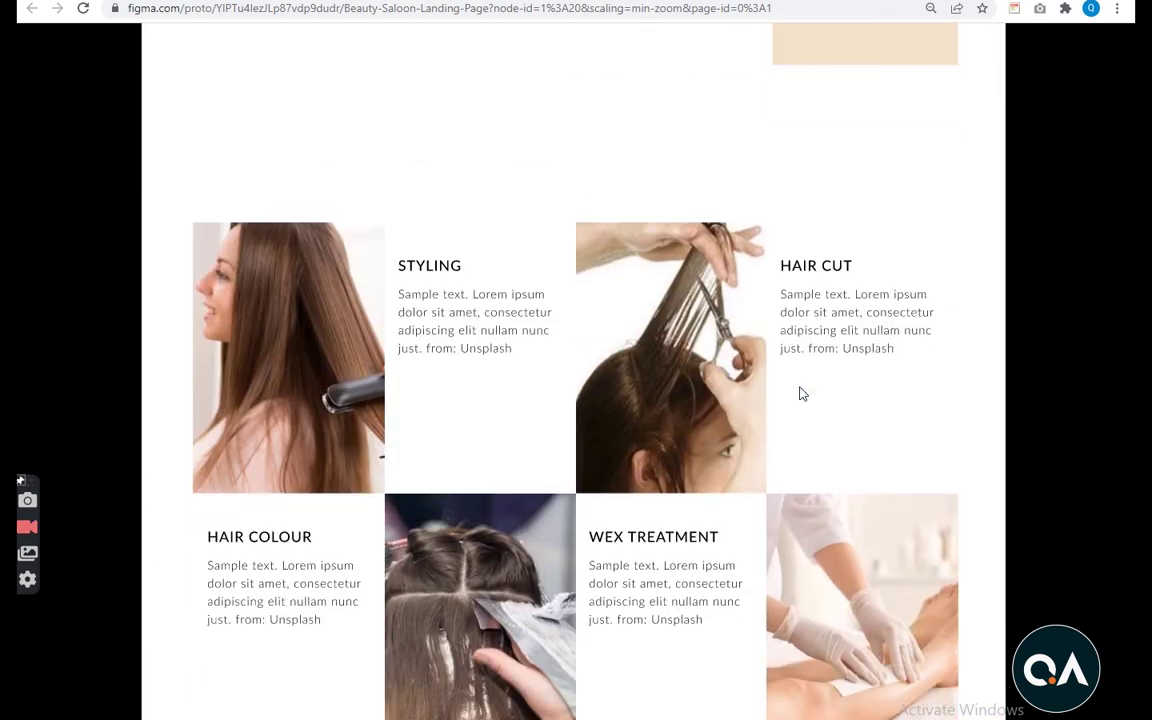
pyautogui.scroll(-1, 800, 393)
pyautogui.scroll(-2, 800, 393)
pyautogui.scroll(-1, 800, 393)
pyautogui.scroll(-1, 800, 393)
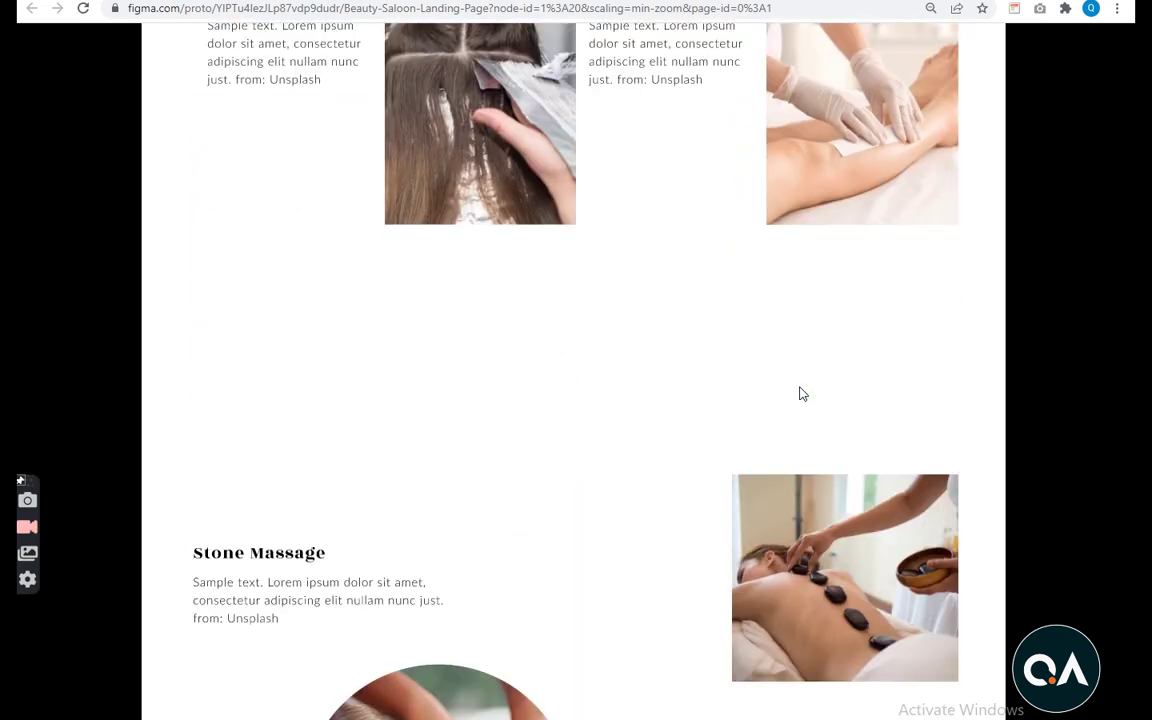
pyautogui.scroll(-1, 800, 393)
pyautogui.scroll(-2, 800, 393)
pyautogui.scroll(-1, 800, 393)
pyautogui.scroll(-1, 800, 393)
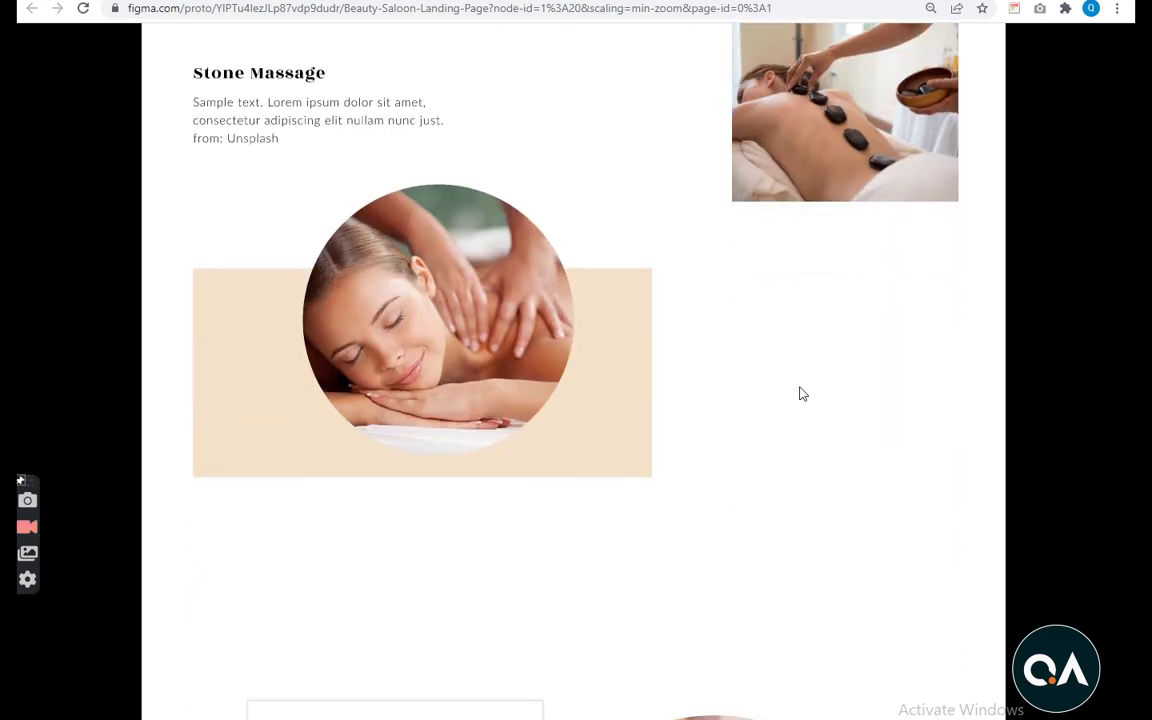
pyautogui.scroll(-1, 800, 393)
pyautogui.scroll(-2, 800, 393)
pyautogui.scroll(-1, 800, 393)
pyautogui.scroll(-1, 800, 393)
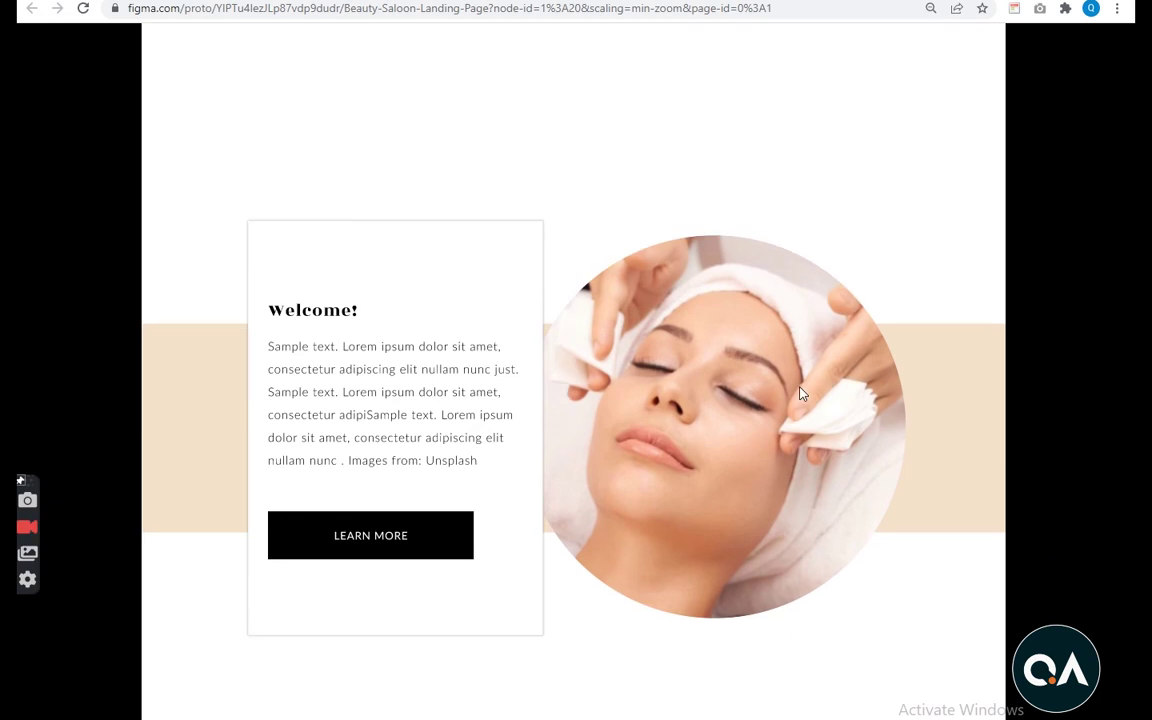
pyautogui.scroll(-1, 800, 393)
pyautogui.scroll(-1, 800, 393)
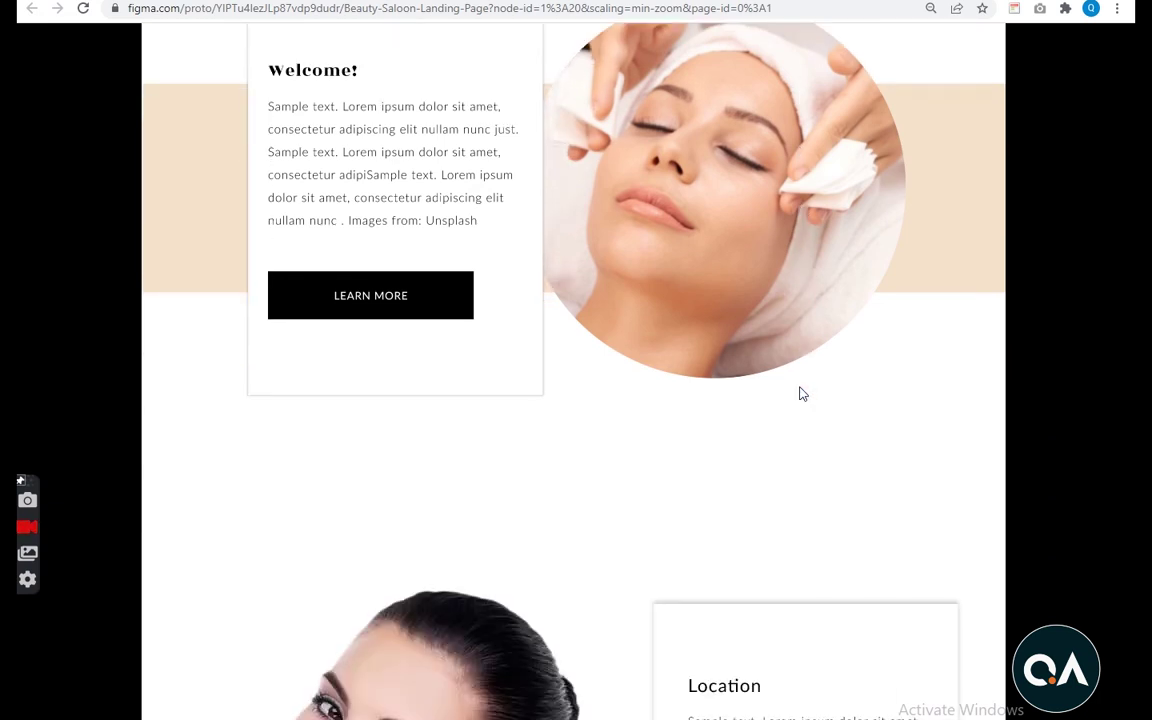
pyautogui.scroll(-1, 800, 393)
pyautogui.scroll(-2, 800, 393)
pyautogui.scroll(-1, 800, 393)
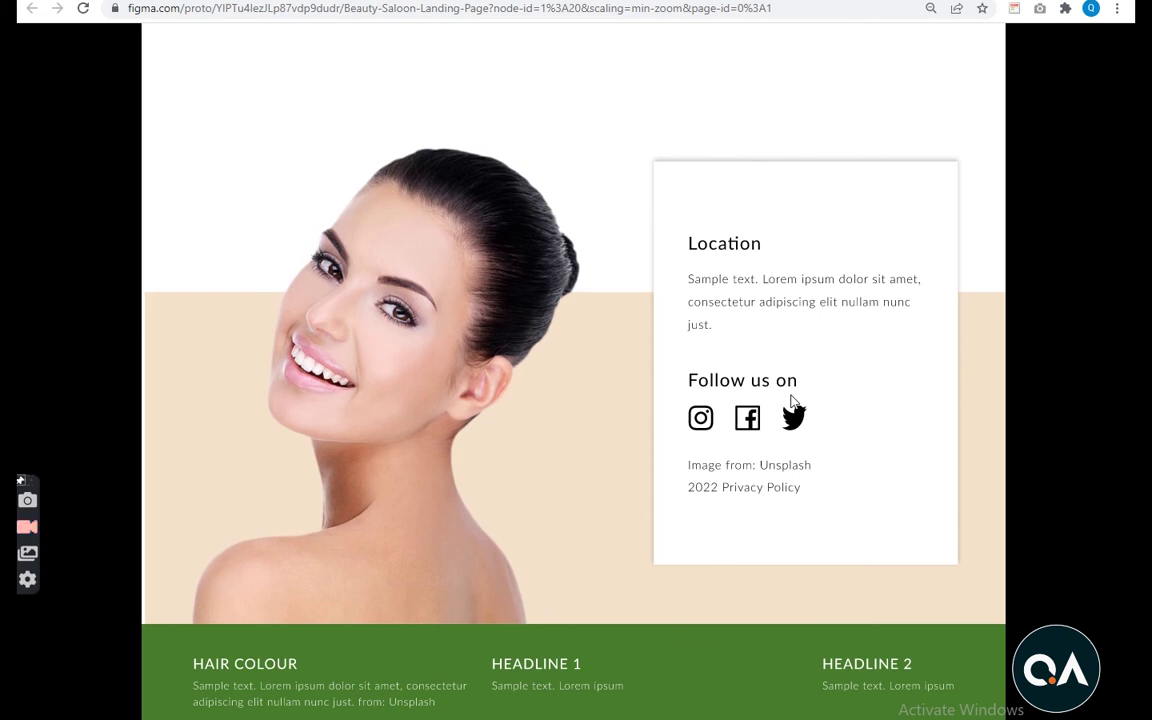
pyautogui.scroll(2, 792, 400)
pyautogui.scroll(-2, 792, 400)
pyautogui.scroll(3, 791, 408)
pyautogui.scroll(3, 791, 408)
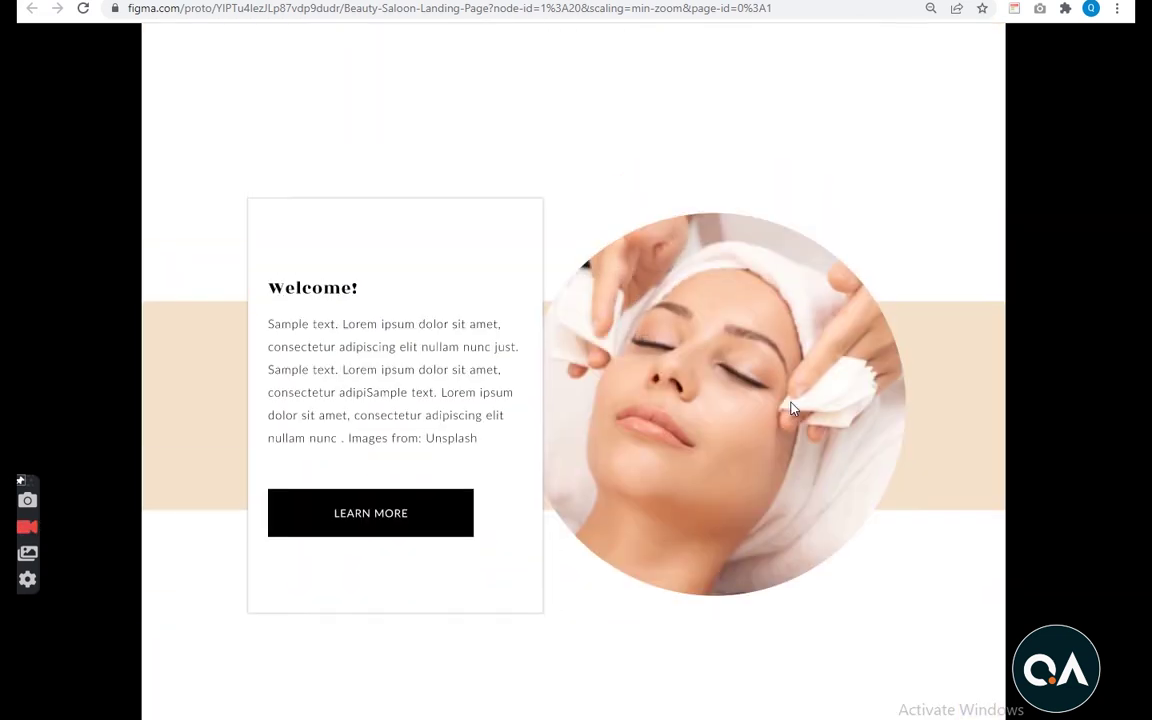
pyautogui.scroll(3, 791, 408)
pyautogui.scroll(-5, 791, 408)
pyautogui.scroll(-3, 791, 408)
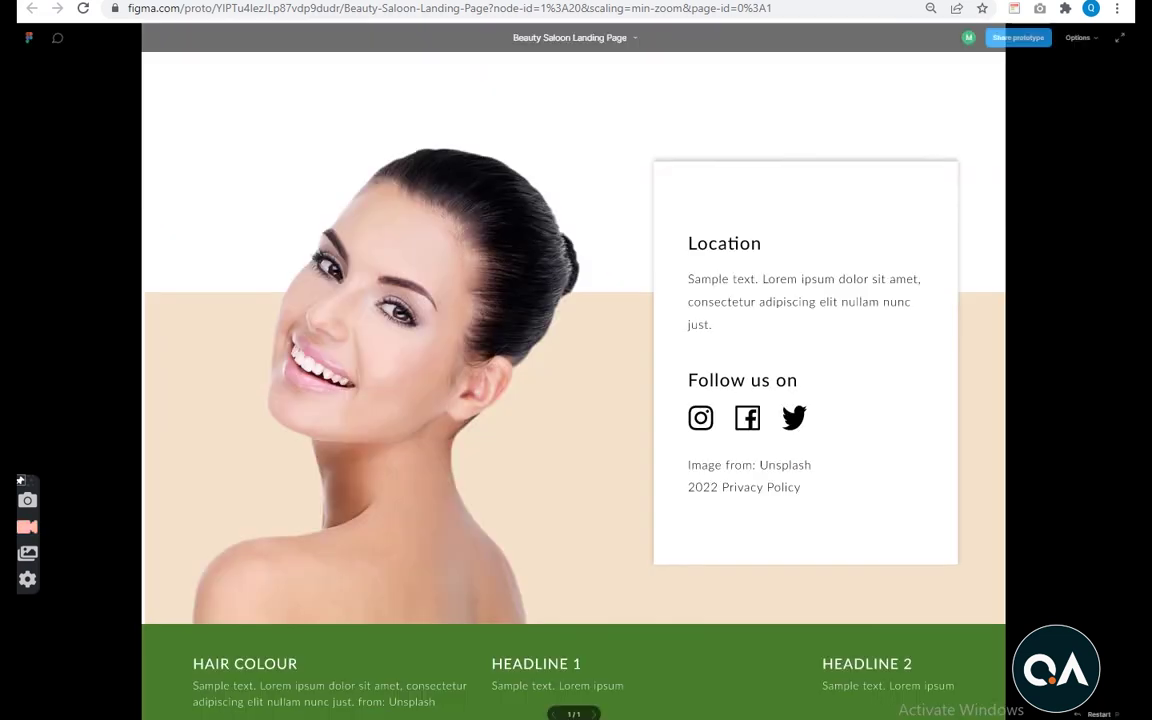
# Shift the footer's HEADLINE 1 group about 13 px right to X 610.
pyautogui.click(300, 2)
pyautogui.click(634, 599)
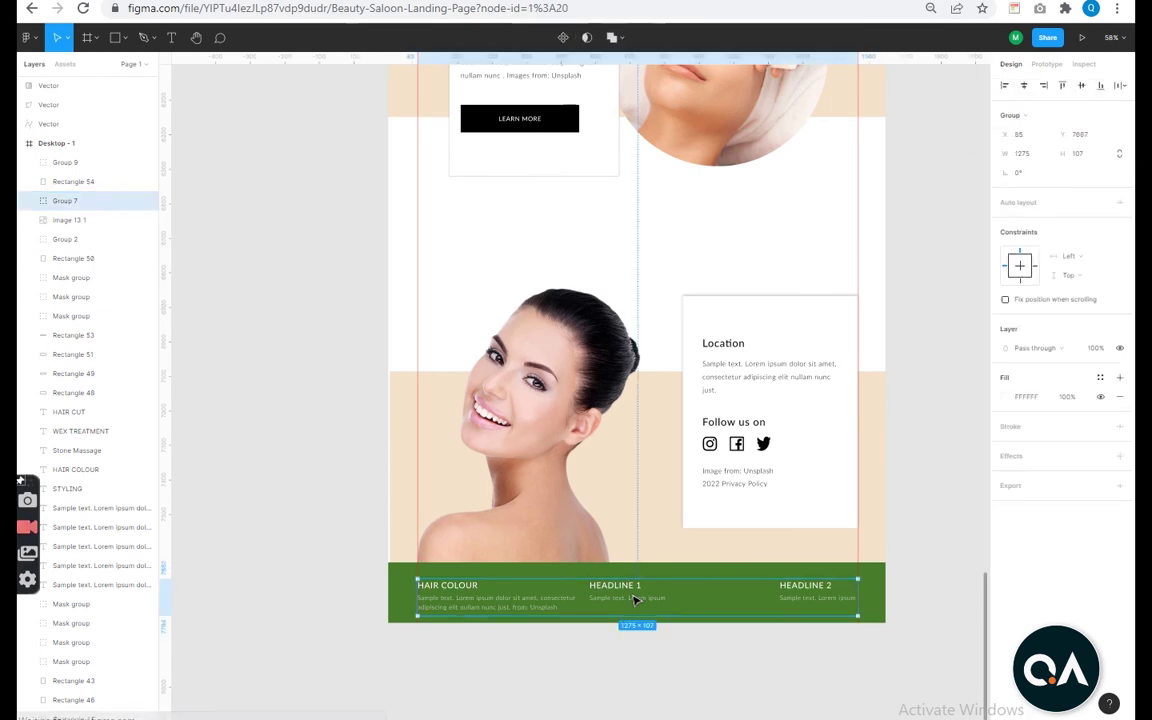
pyautogui.scroll(3, 620, 640)
pyautogui.scroll(-1, 609, 514)
pyautogui.keyDown('shift'); pyautogui.click(828, 521); pyautogui.keyUp('shift')
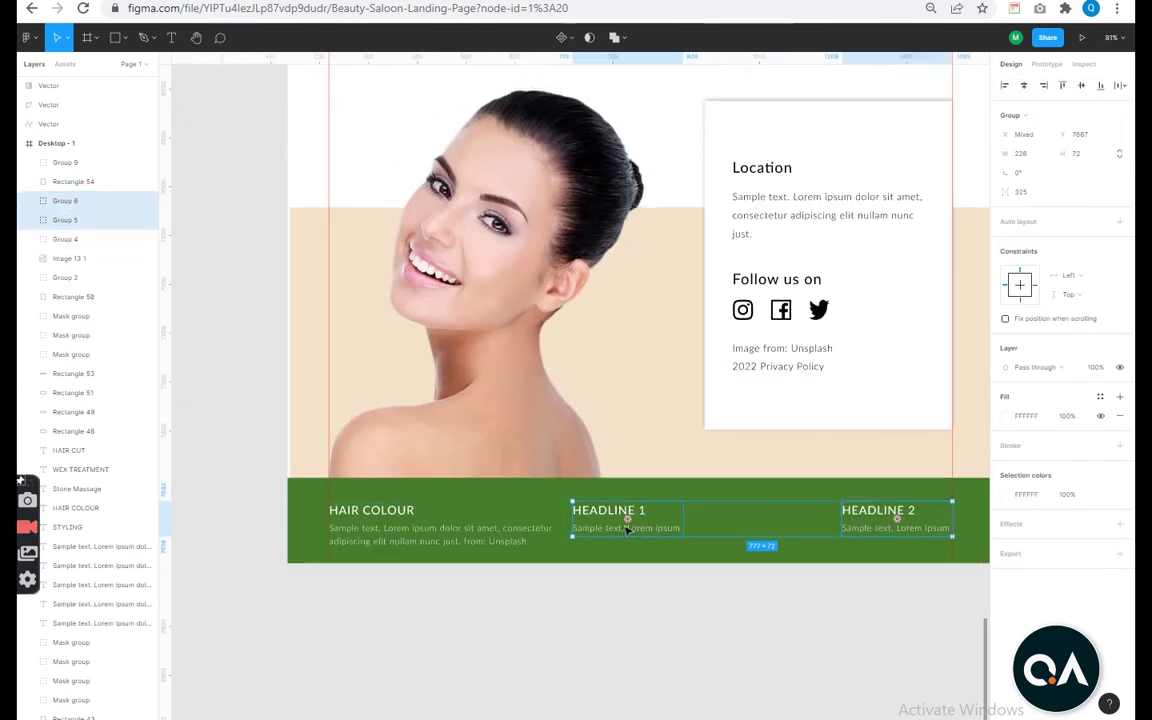
pyautogui.moveTo(635, 532); pyautogui.dragTo(645, 536)
# Fit the whole design to the screen and relaunch the prototype preview.
pyautogui.scroll(3, 688, 648)
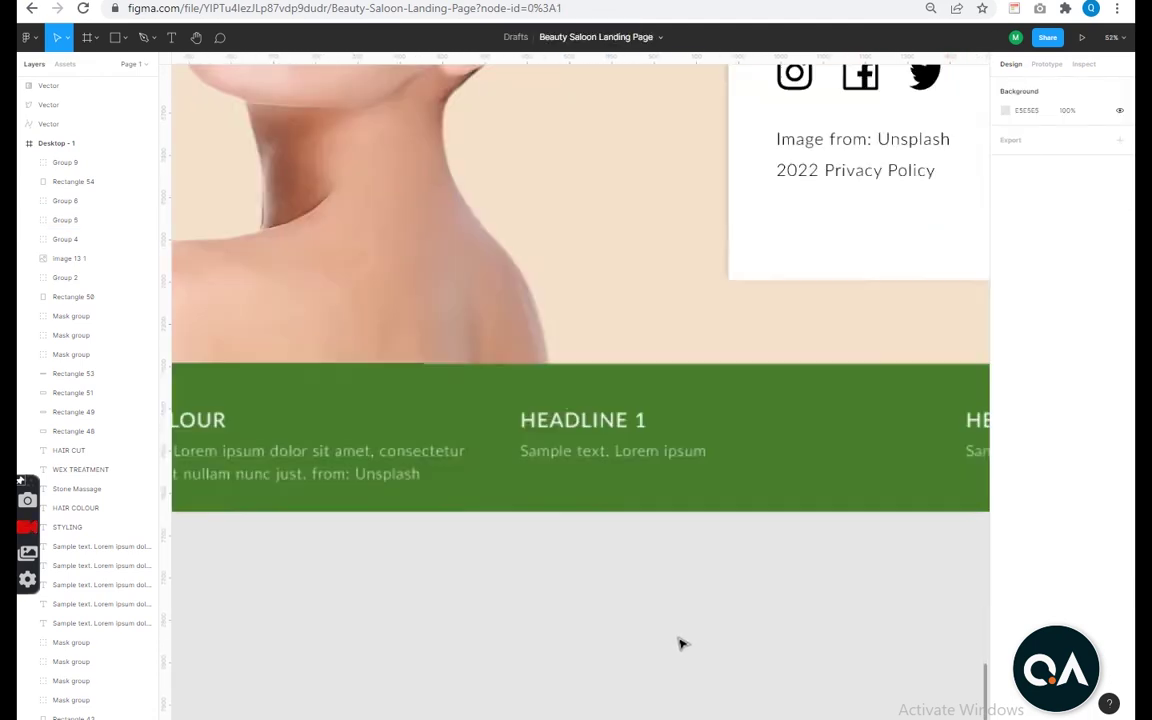
pyautogui.hotkey('shift', '1')
pyautogui.click(1081, 37)
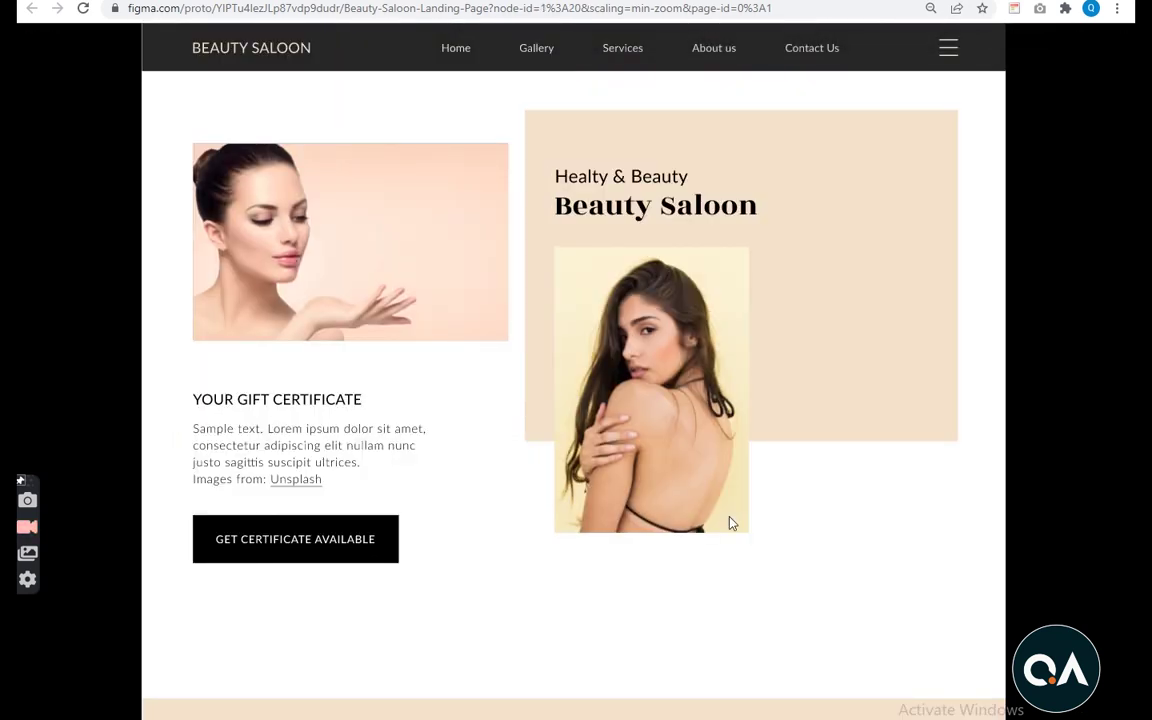
# Scroll the prototype down to the three-column green Location footer.
pyautogui.scroll(-5, 730, 522)
pyautogui.scroll(-5, 730, 522)
pyautogui.scroll(-3, 730, 522)
pyautogui.scroll(-2, 730, 522)
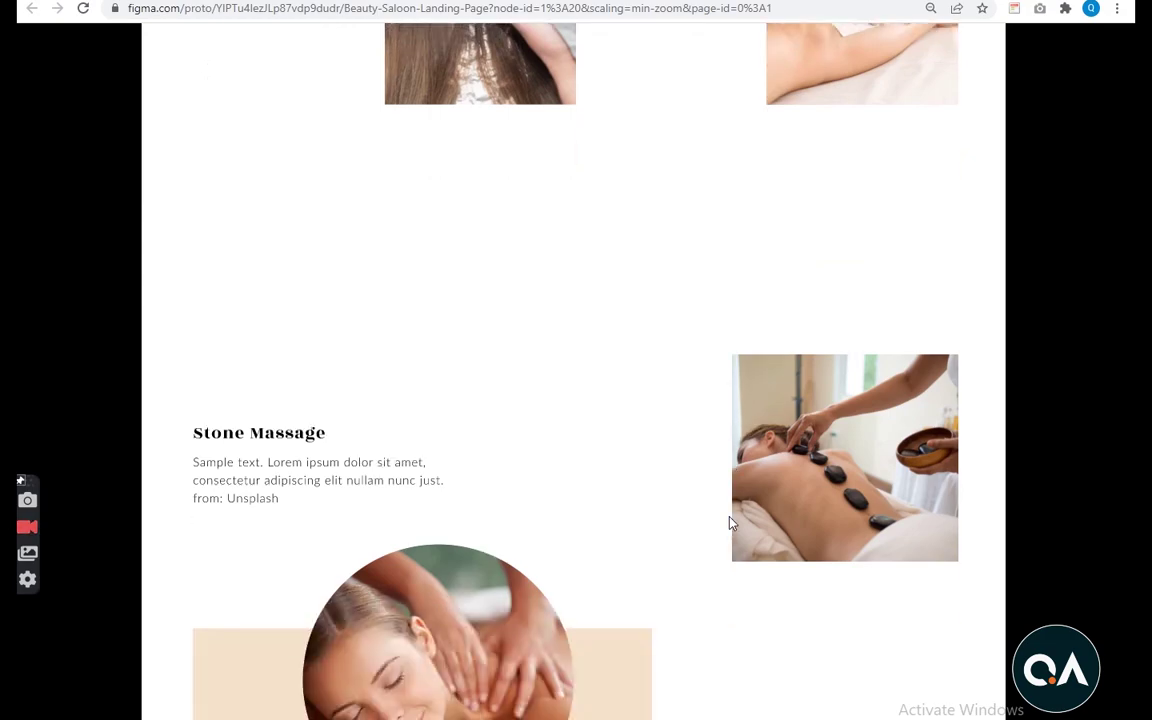
pyautogui.scroll(-5, 730, 522)
pyautogui.scroll(-5, 730, 522)
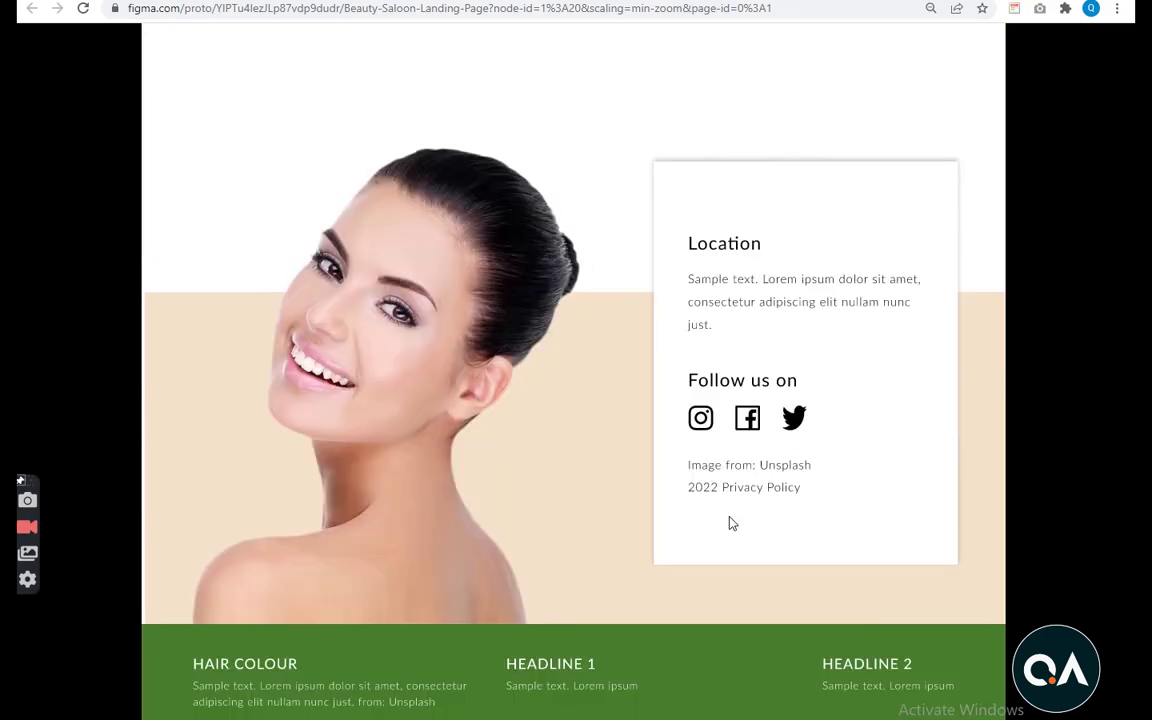
# Scroll the prototype back up to the hero section.
pyautogui.scroll(10, 730, 522)
pyautogui.scroll(10, 730, 522)
pyautogui.scroll(5, 730, 522)
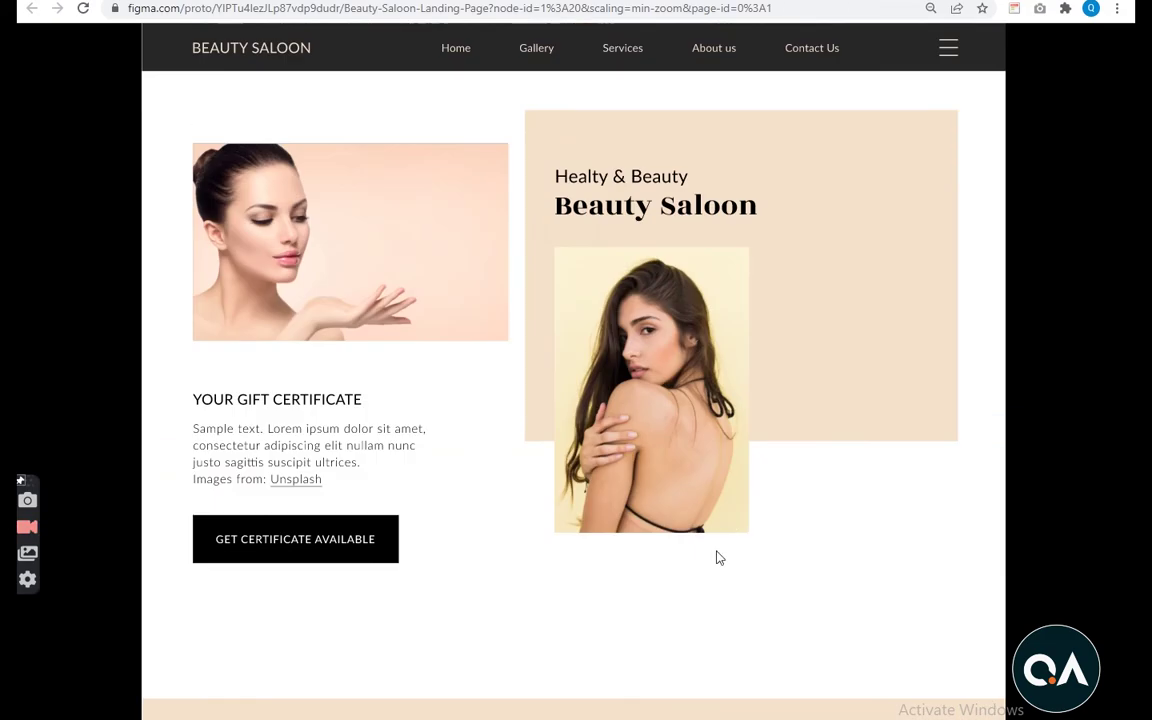